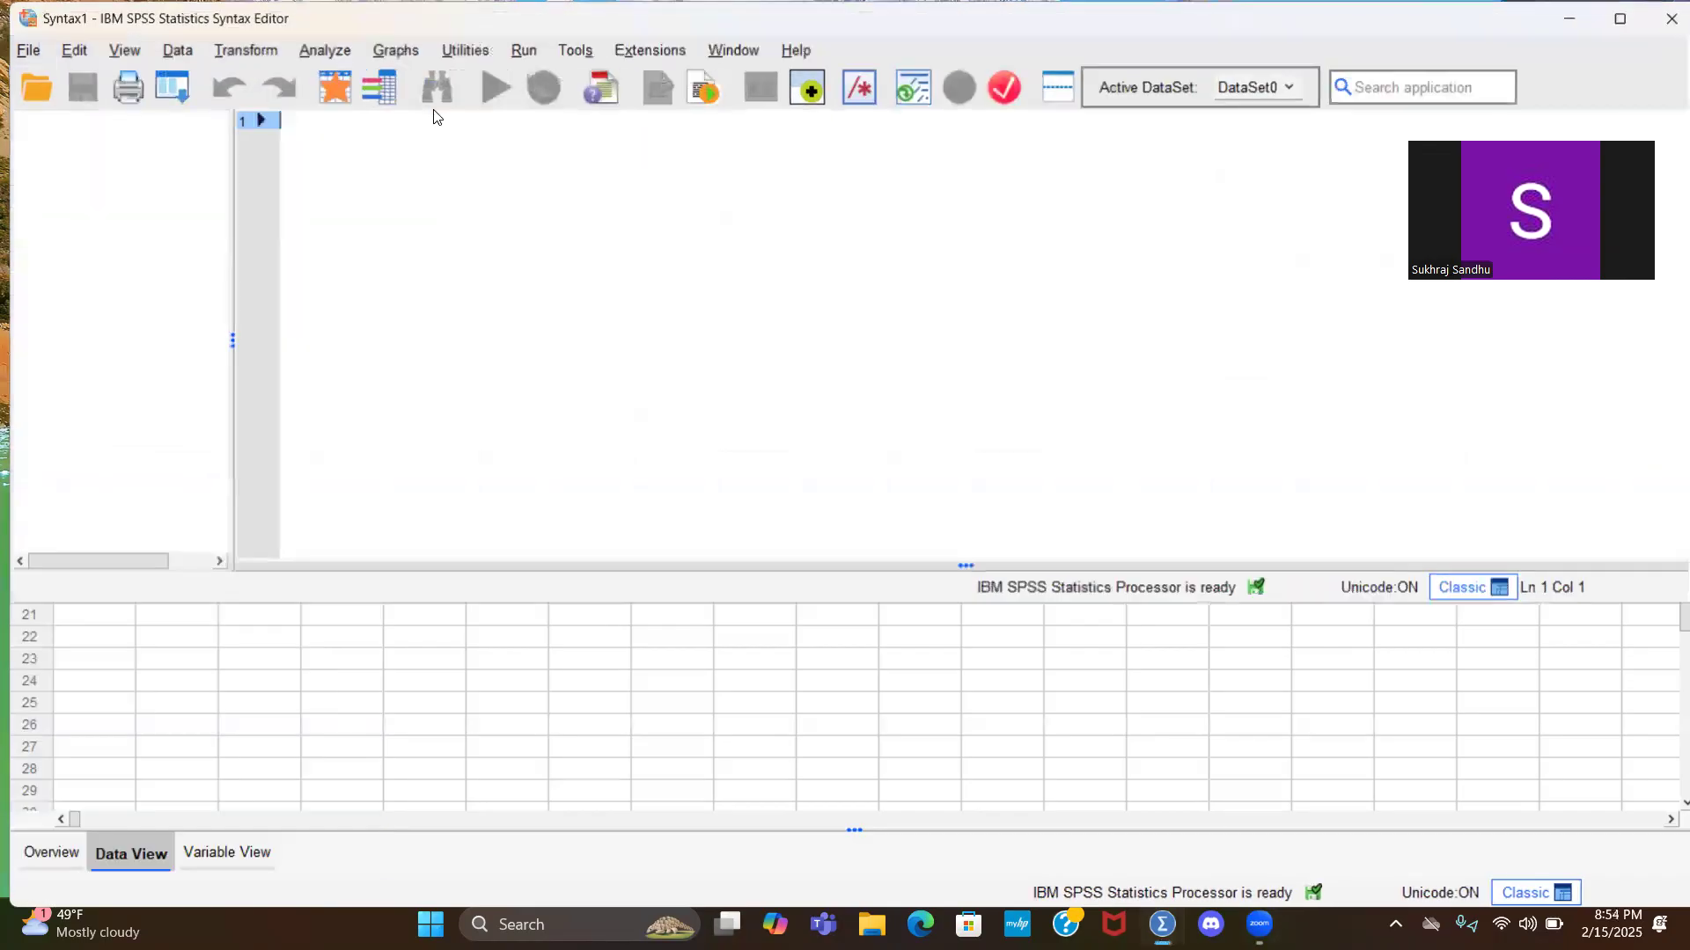
Step: Write the comment "*Let SPSS know the file directory." on the first line of the syntax
key(Return)
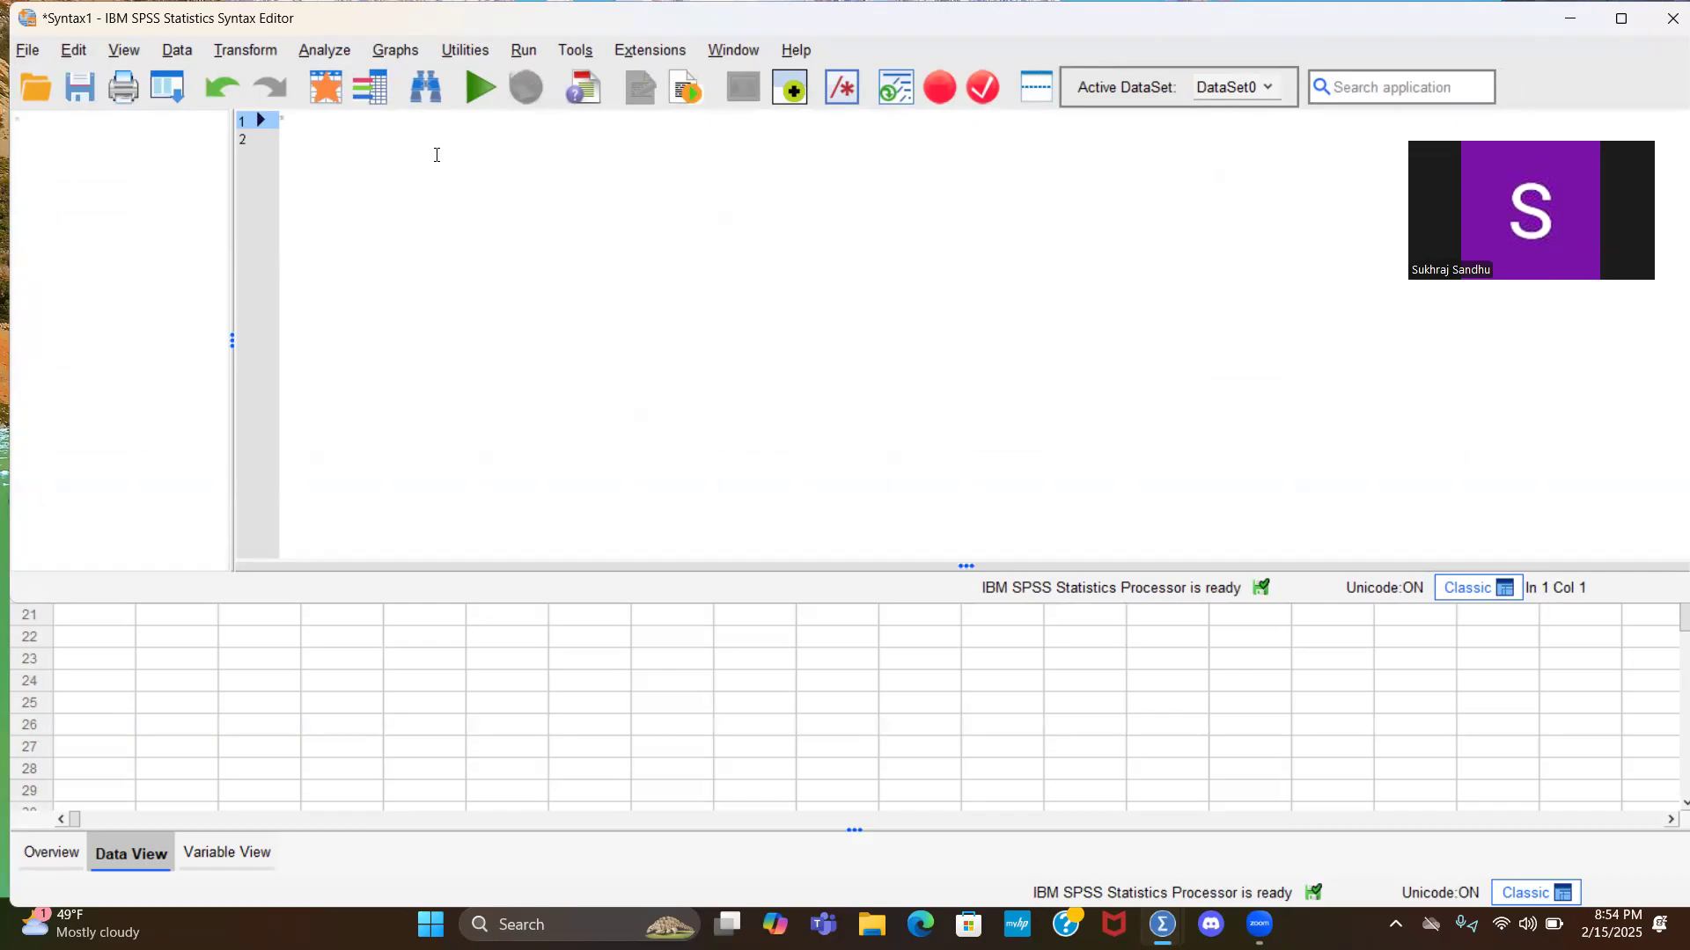
text(d)
key(BackSpace)
text(*Let SPSS know the file directory.)
key(Return)
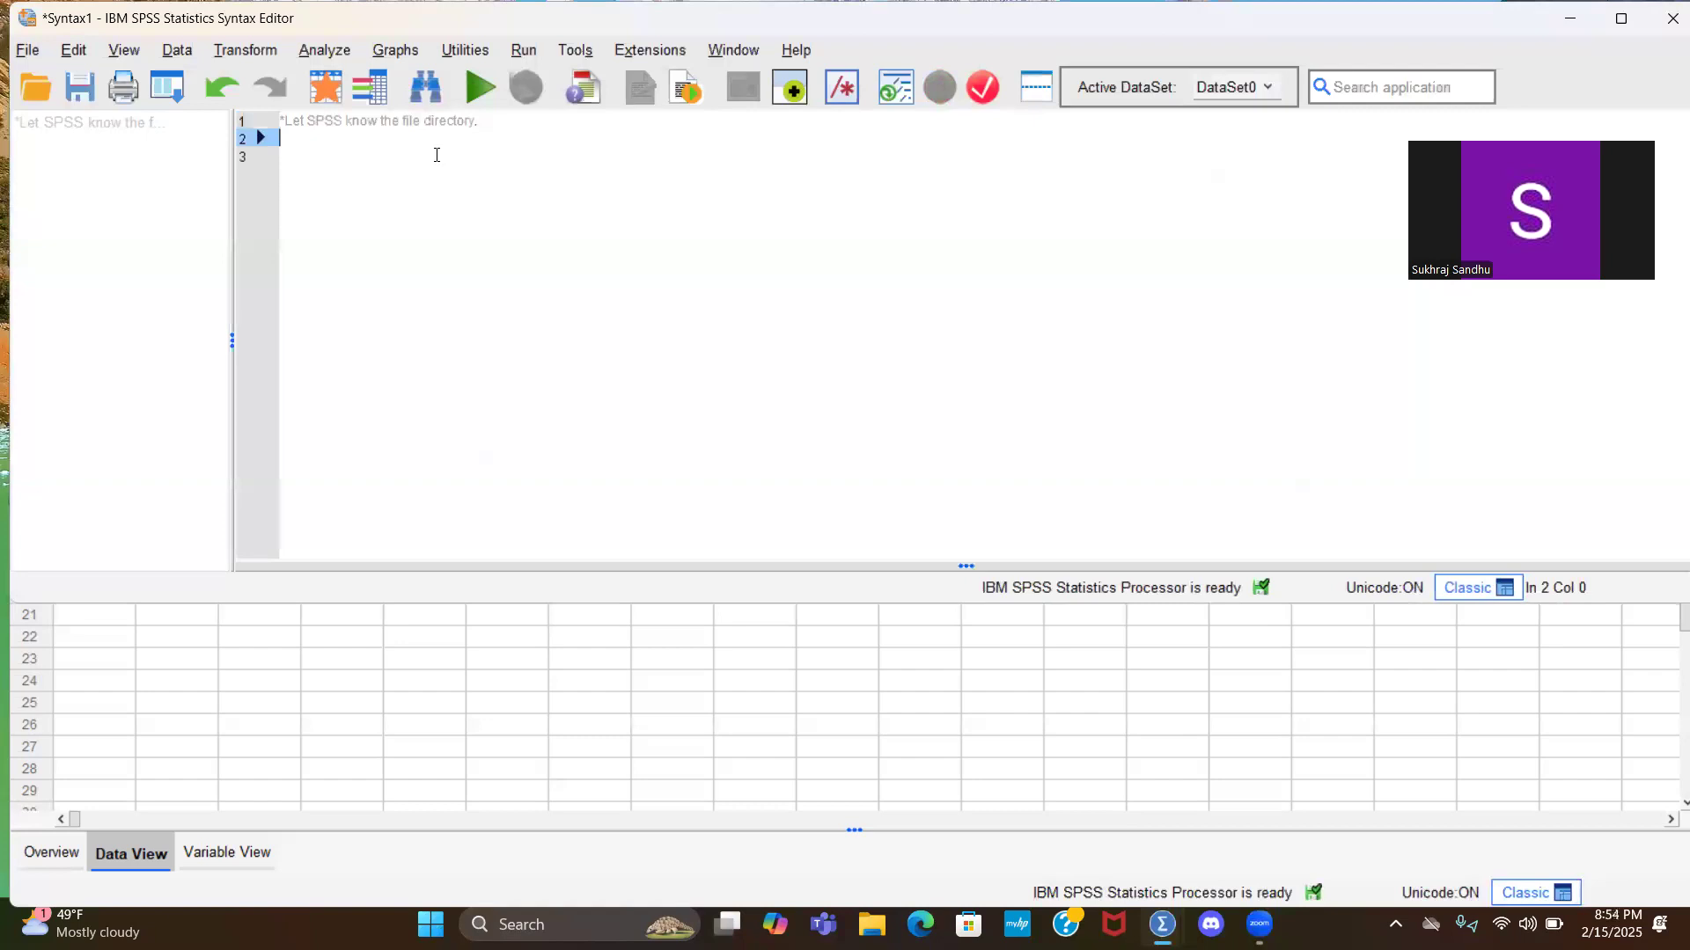
Step: Add a CD command on line 2 pointing to the Downloads folder of the user's profile on C:, and select that line
text(CD 'C:\)
key(BackSpace)
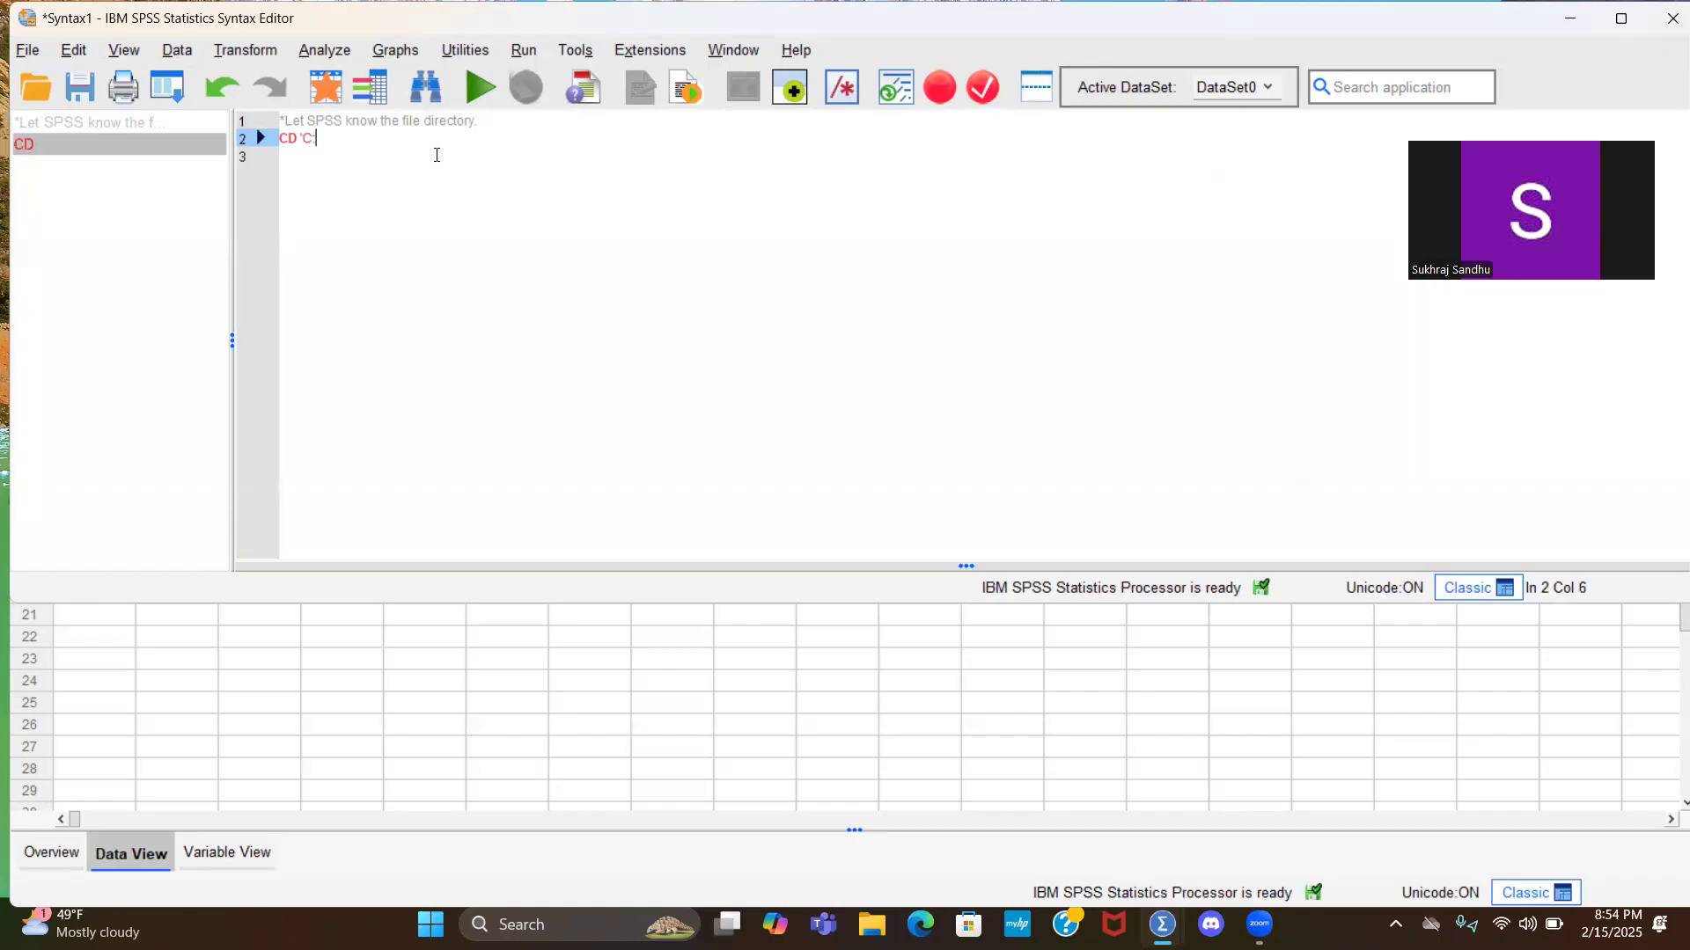
text(\U)
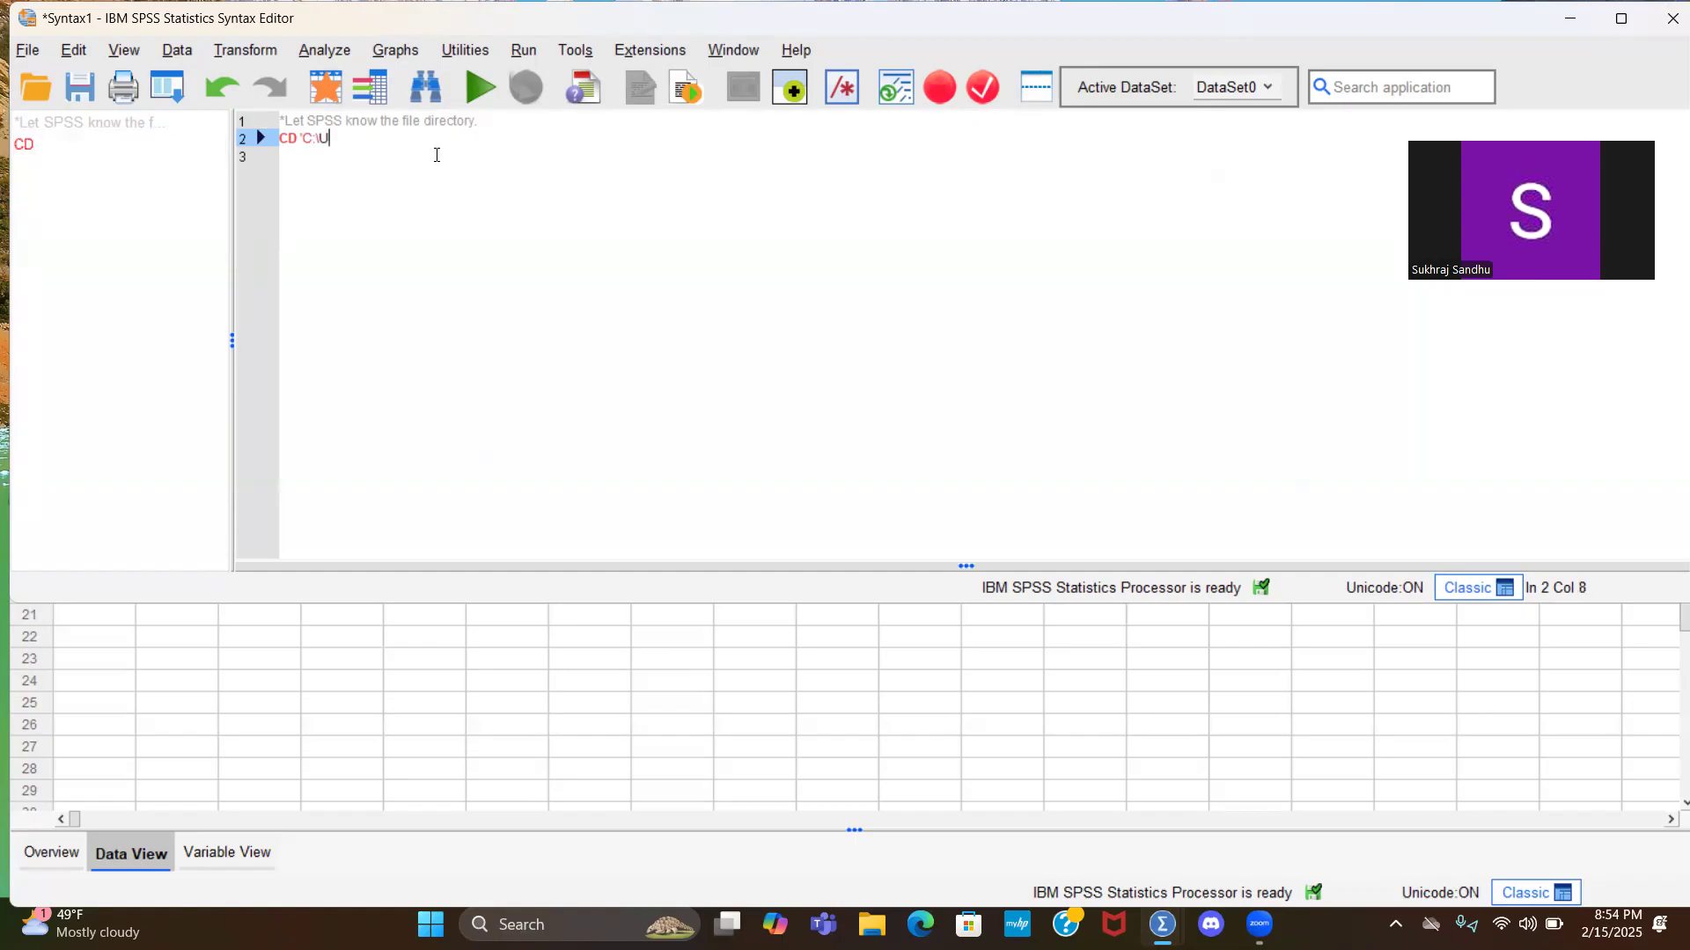
text(sers\)
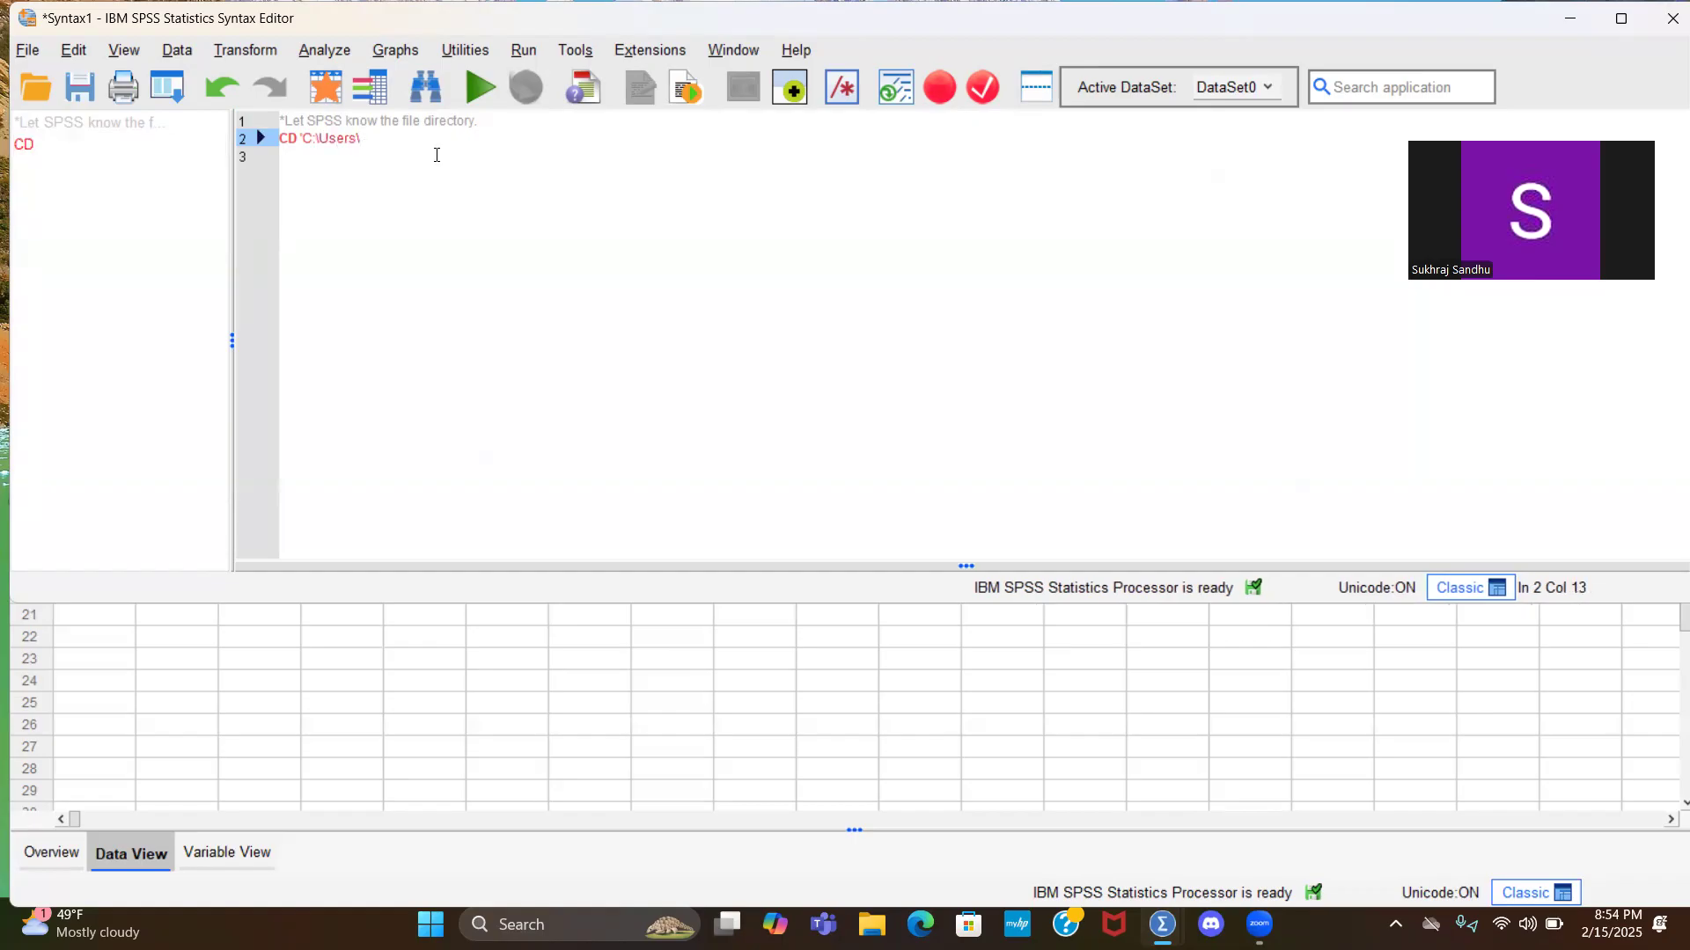
text(sukhr\Downloads'.)
key(Return)
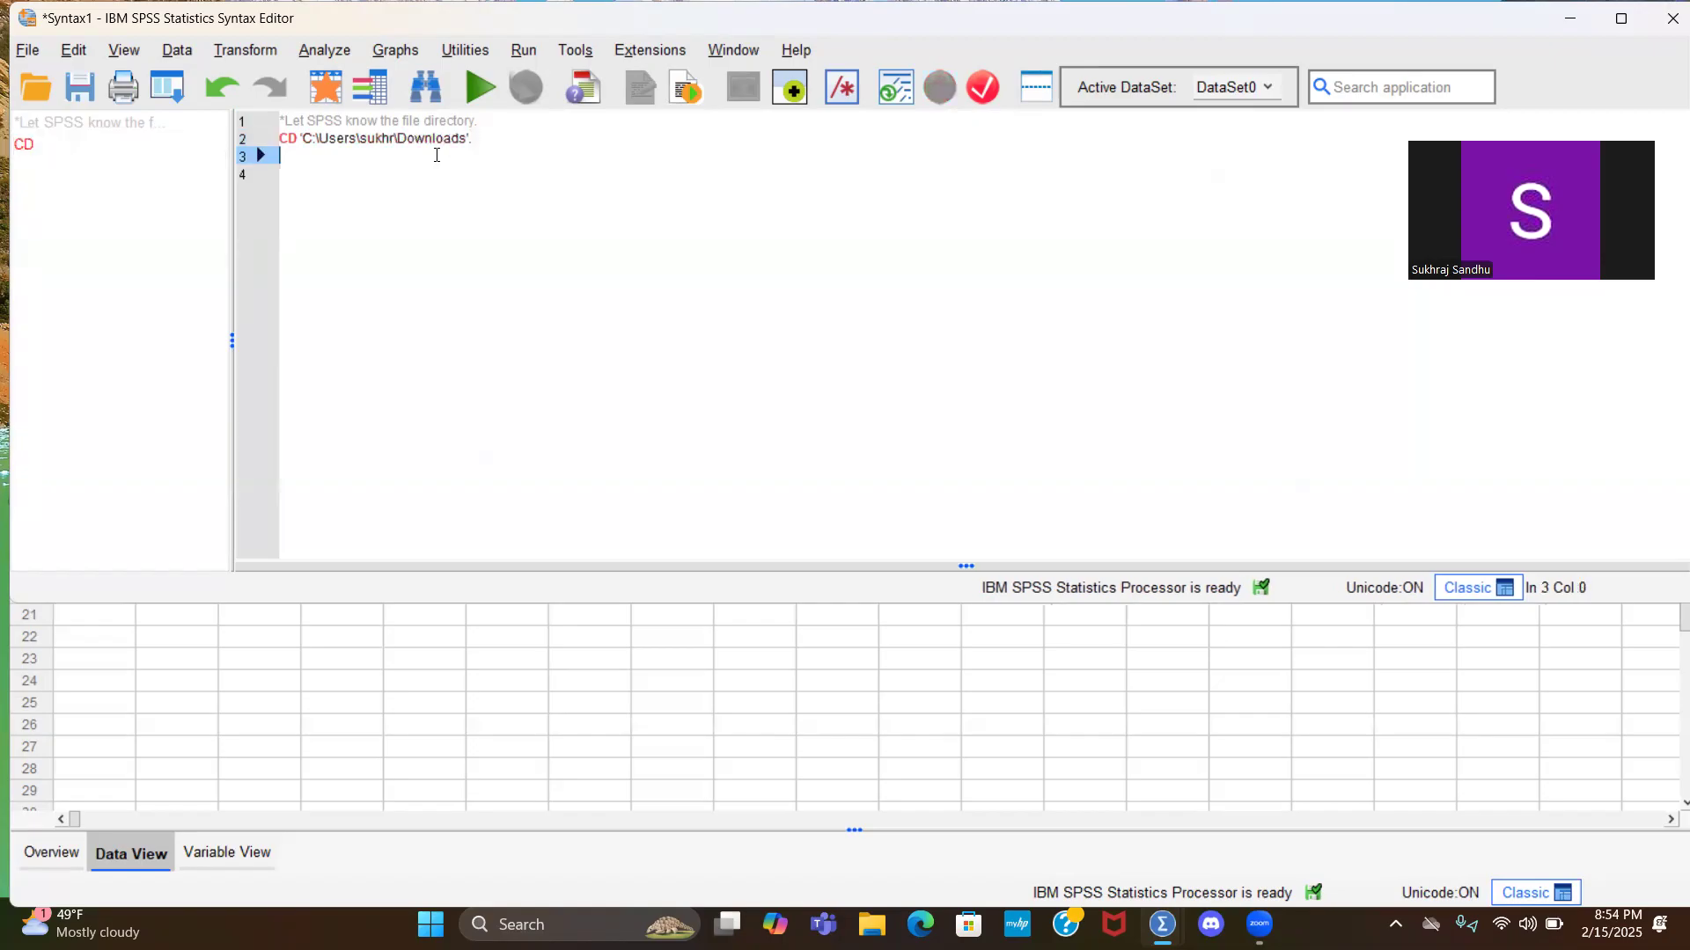
drag(473, 139, 279, 139)
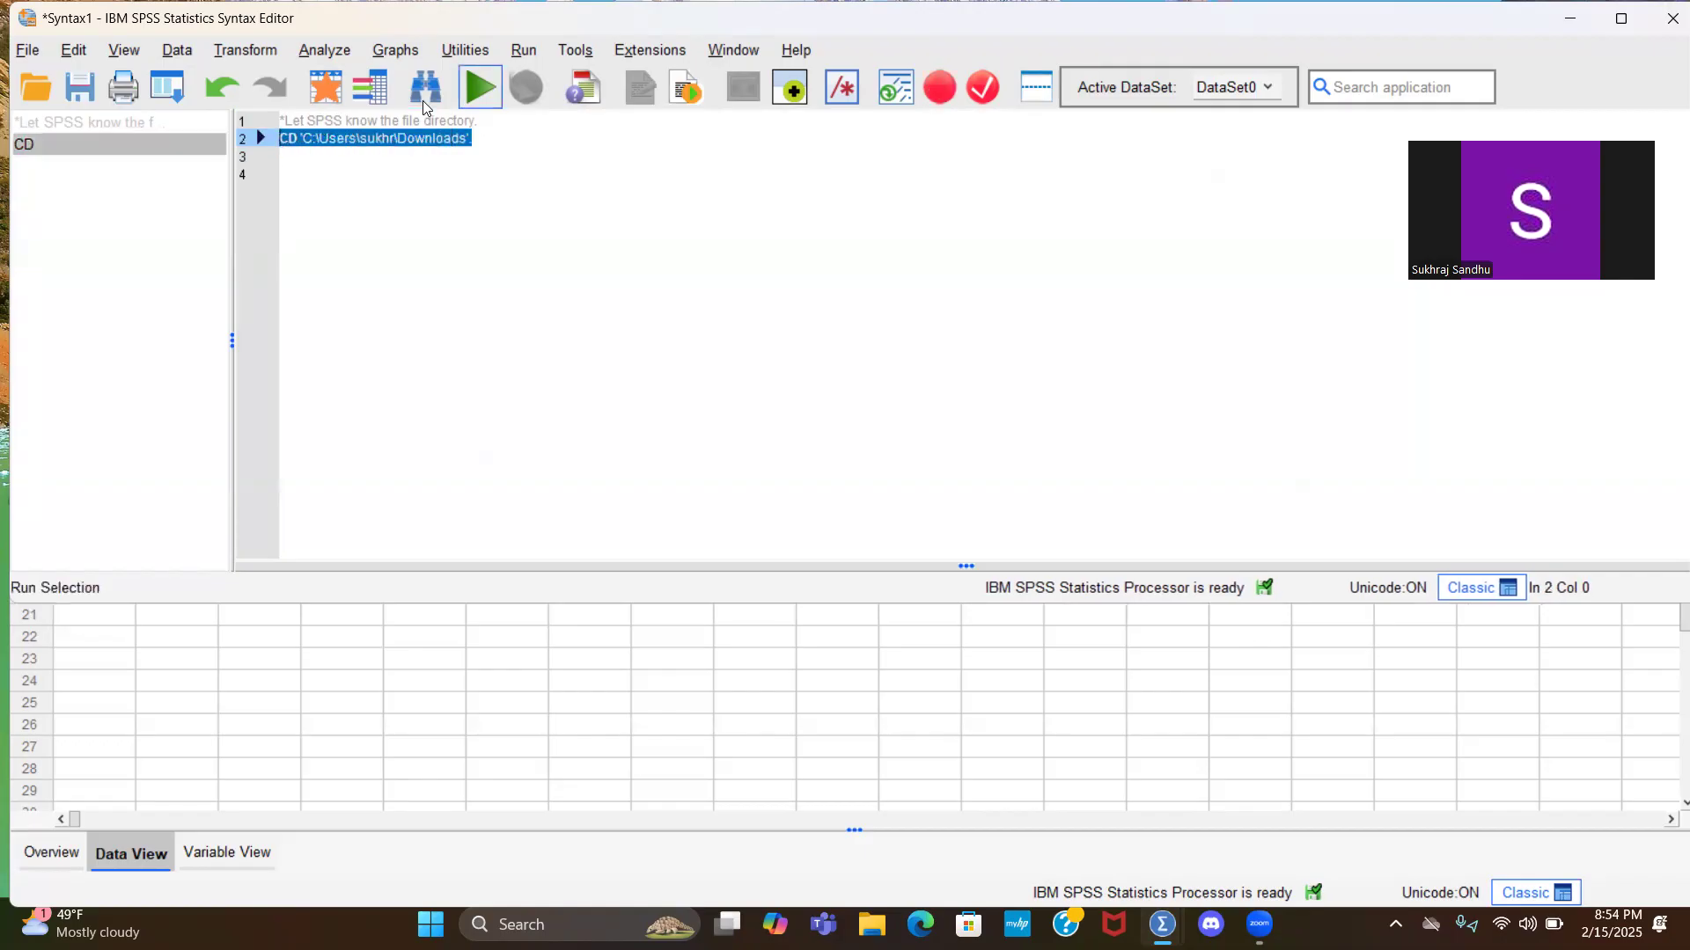
Step: Leave a blank line below the CD command and write the comment "*reads the csv file into SPSS."
click(485, 150)
key(Return)
text(*)
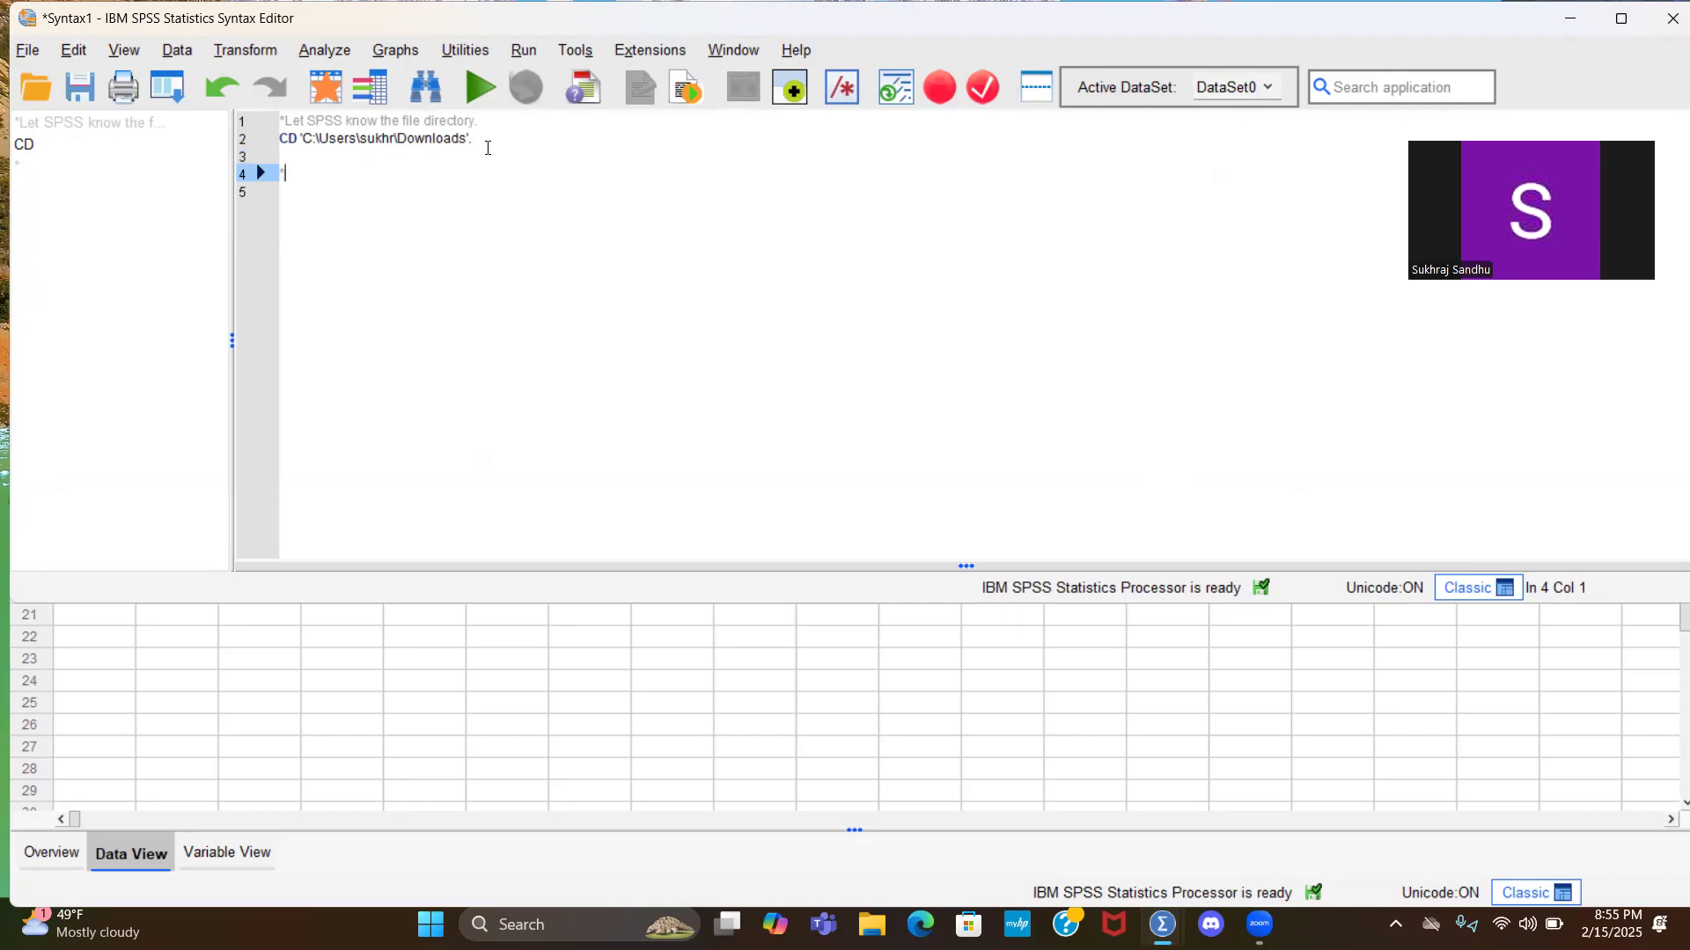
text(reads the )
text(csv)
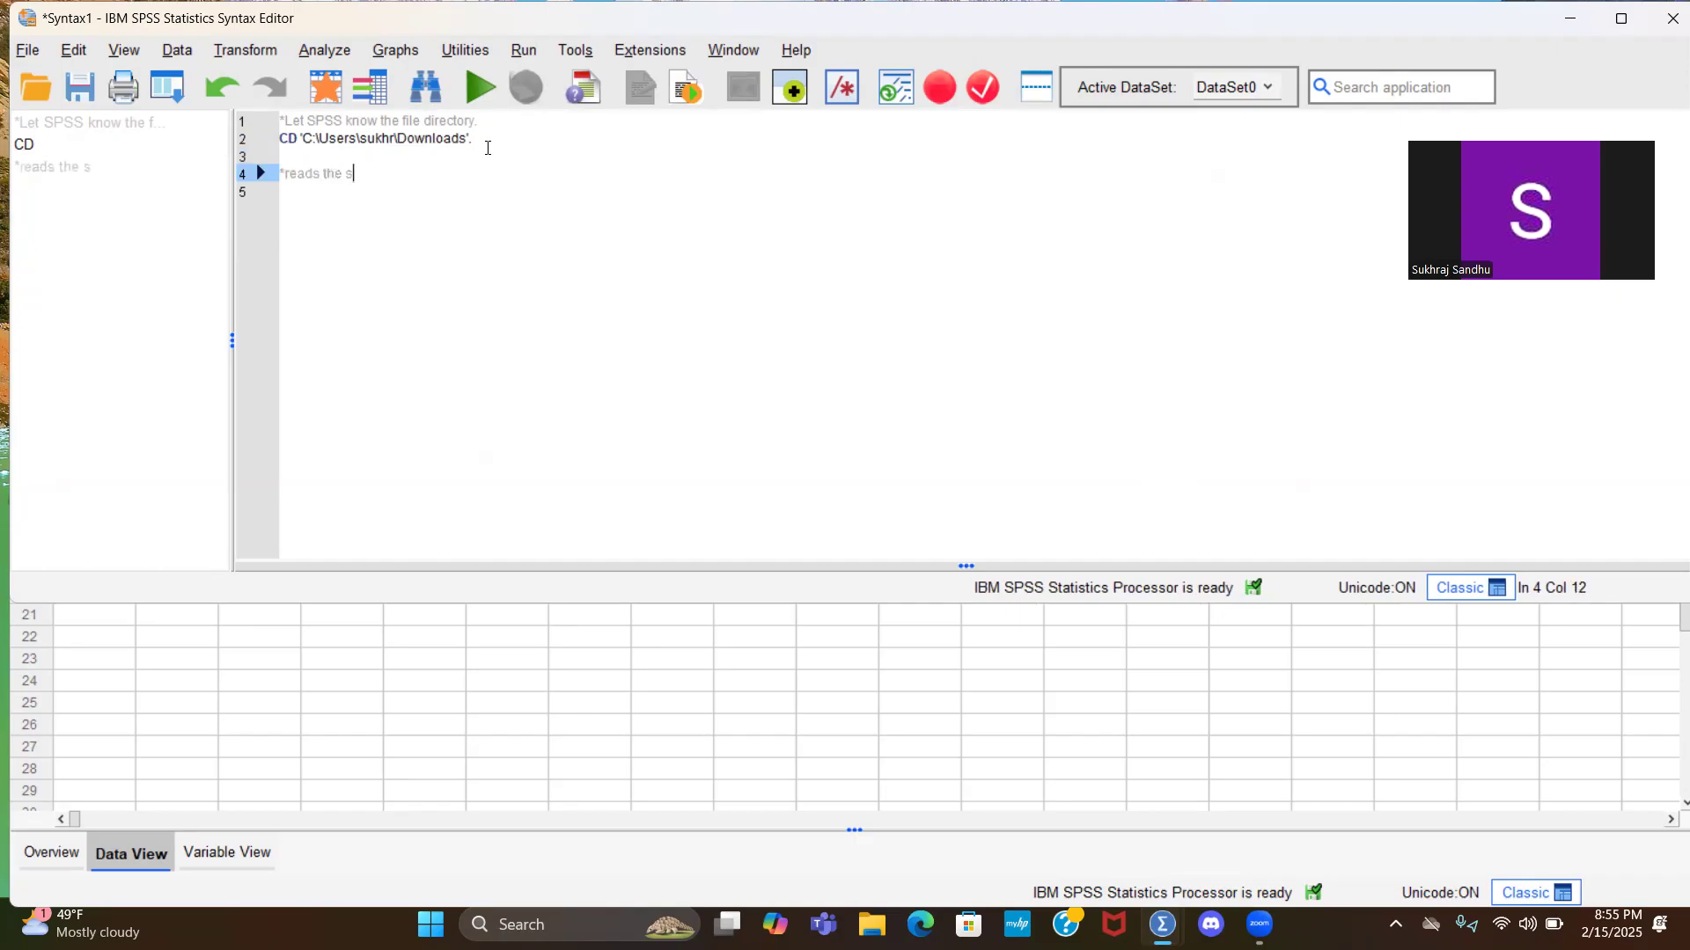
text( file in)
key(BackSpace)
text(to SPSS)
key(Return)
key(BackSpace)
key(BackSpace)
key(BackSpace)
key(BackSpace)
key(BackSpace)
text(.)
key(Return)
Step: Add the command "SET DECIMAL DOT." below the csv comment
text(SET)
key(Escape)
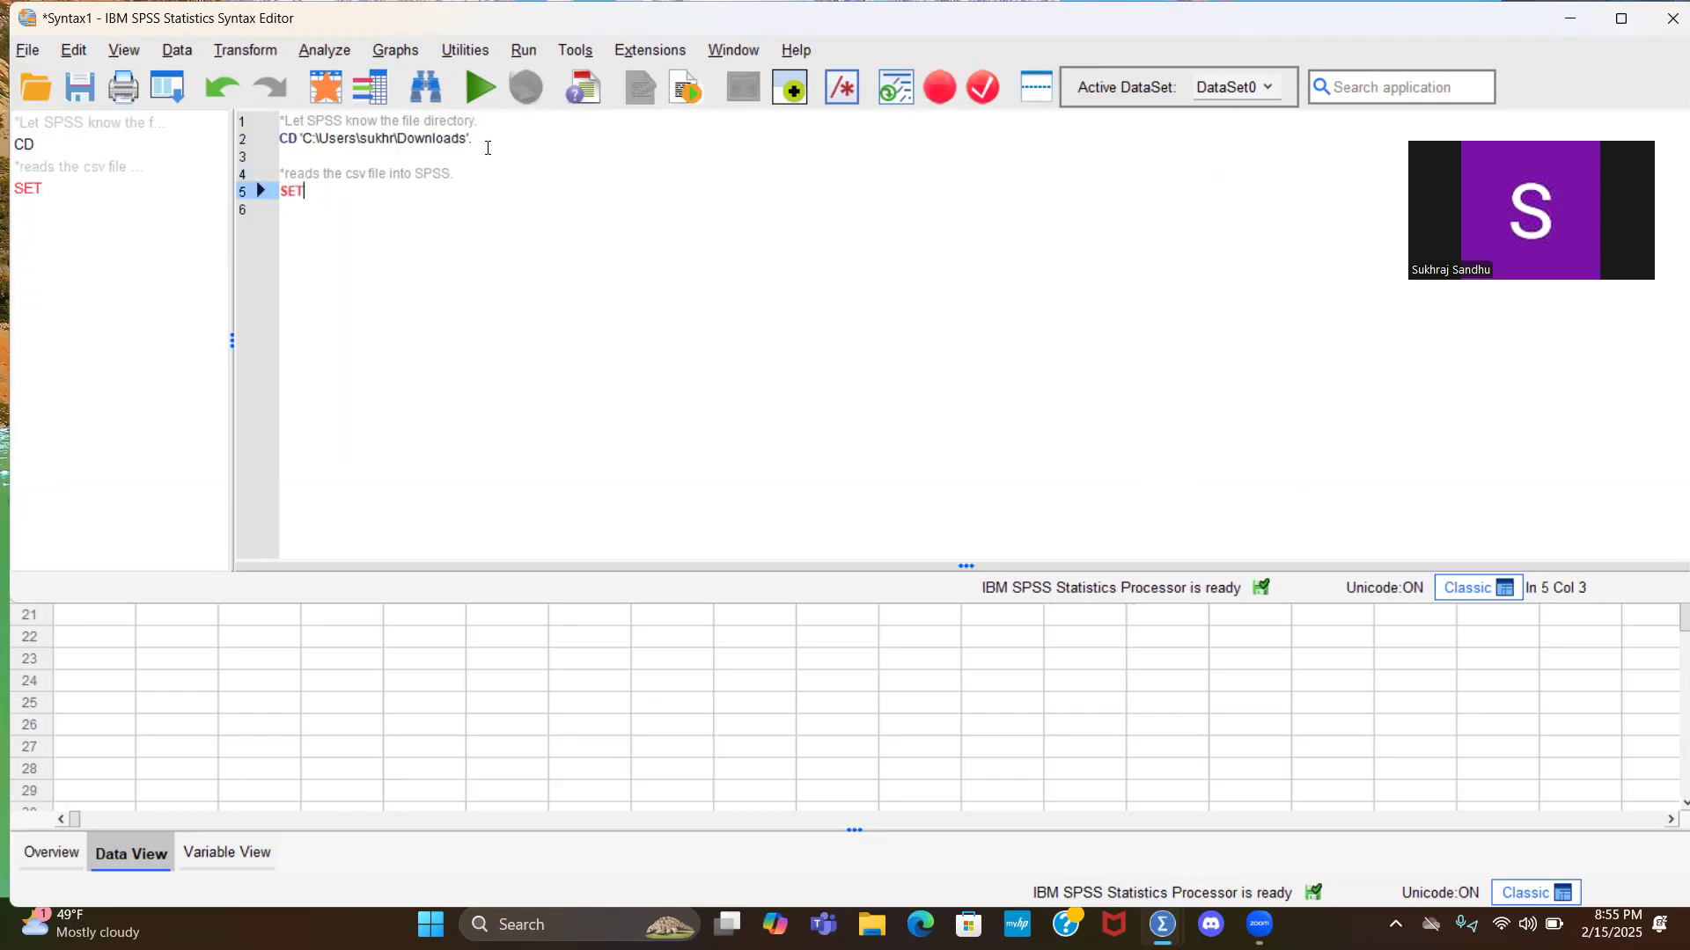
text(DE)
key(Return)
text(Do)
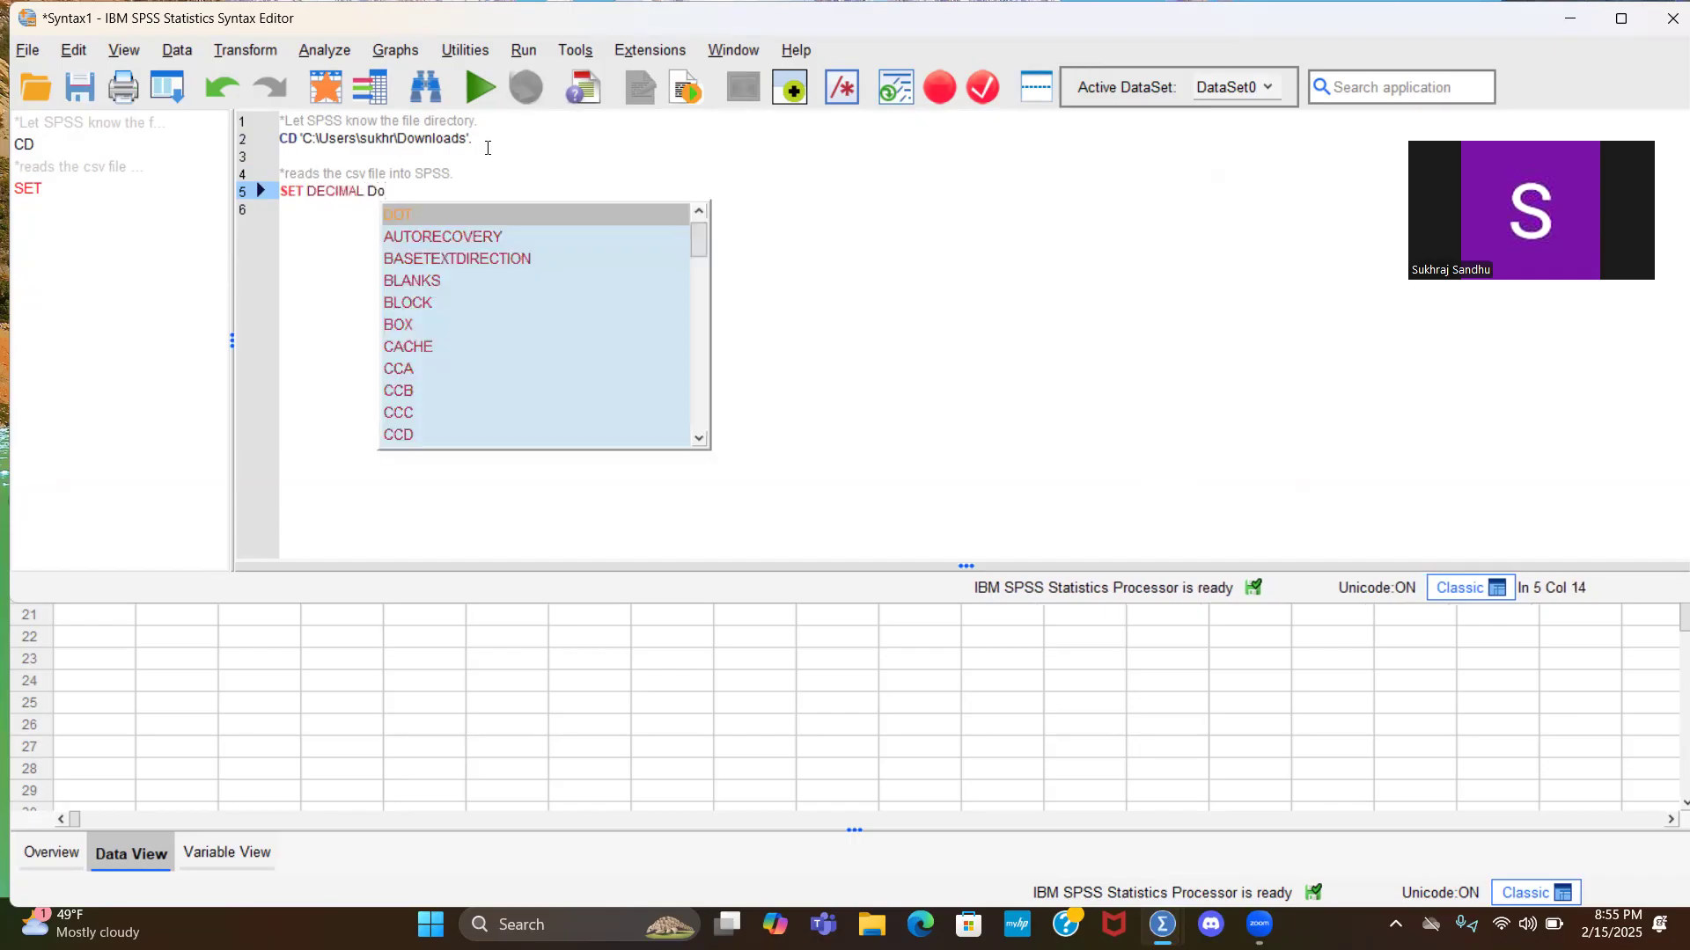
key(Return)
text(.)
key(Return)
Step: Begin a GET DATA command with "/TYPE = TXT" on line 6
text(GE)
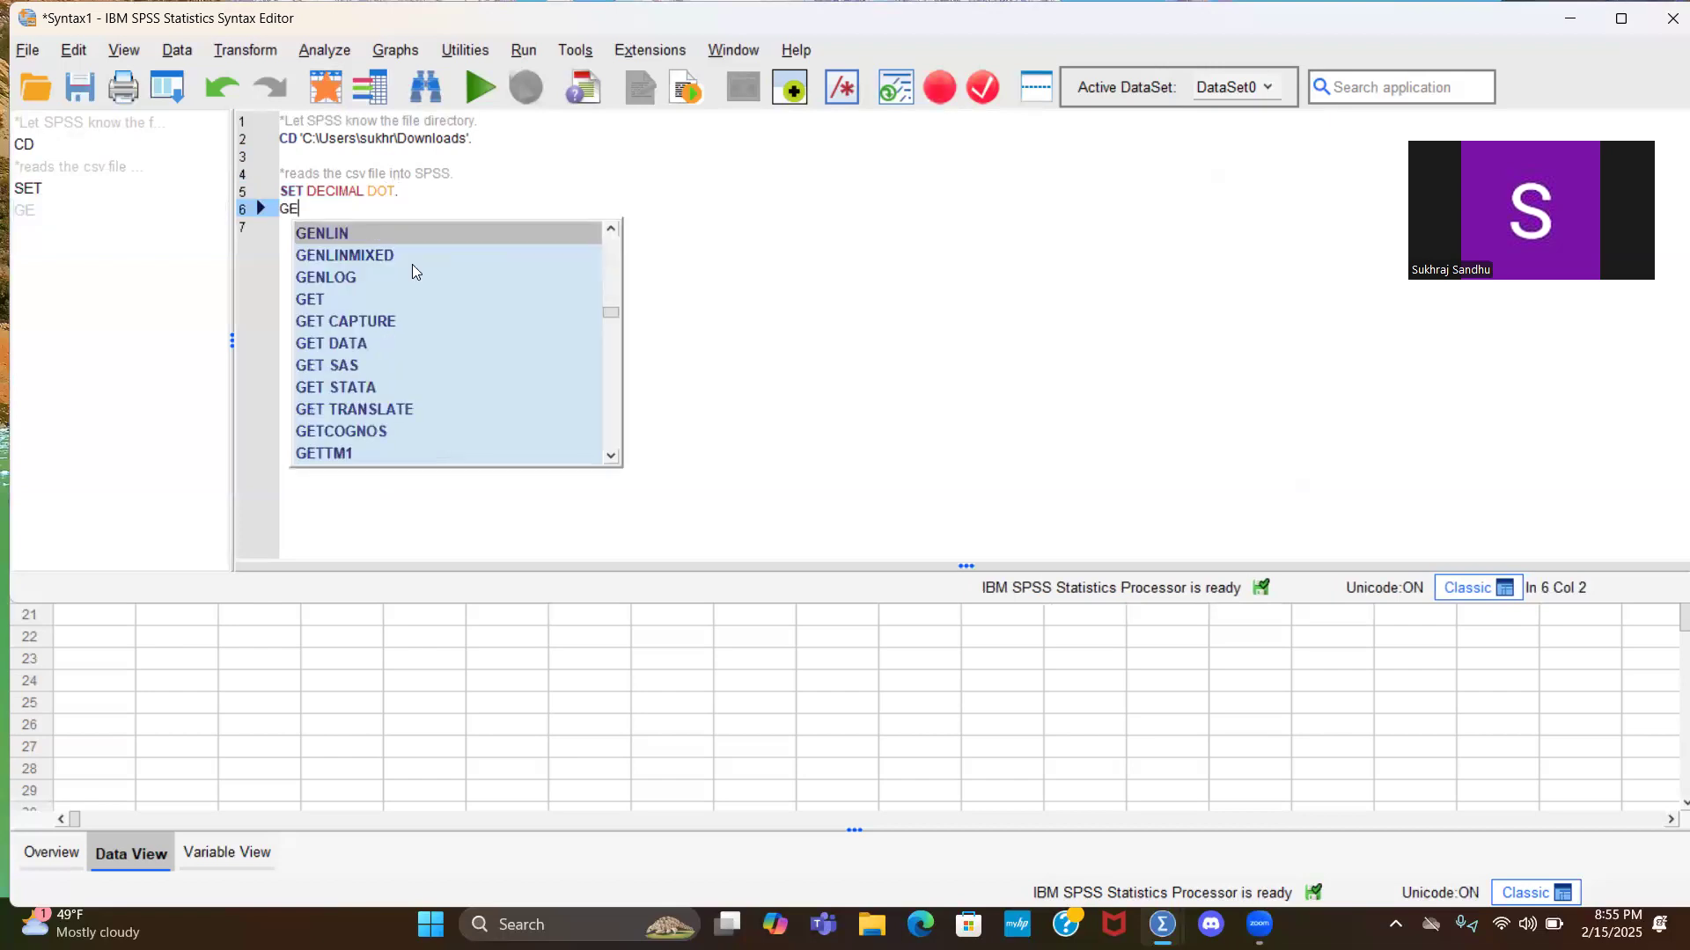
double_click(373, 342)
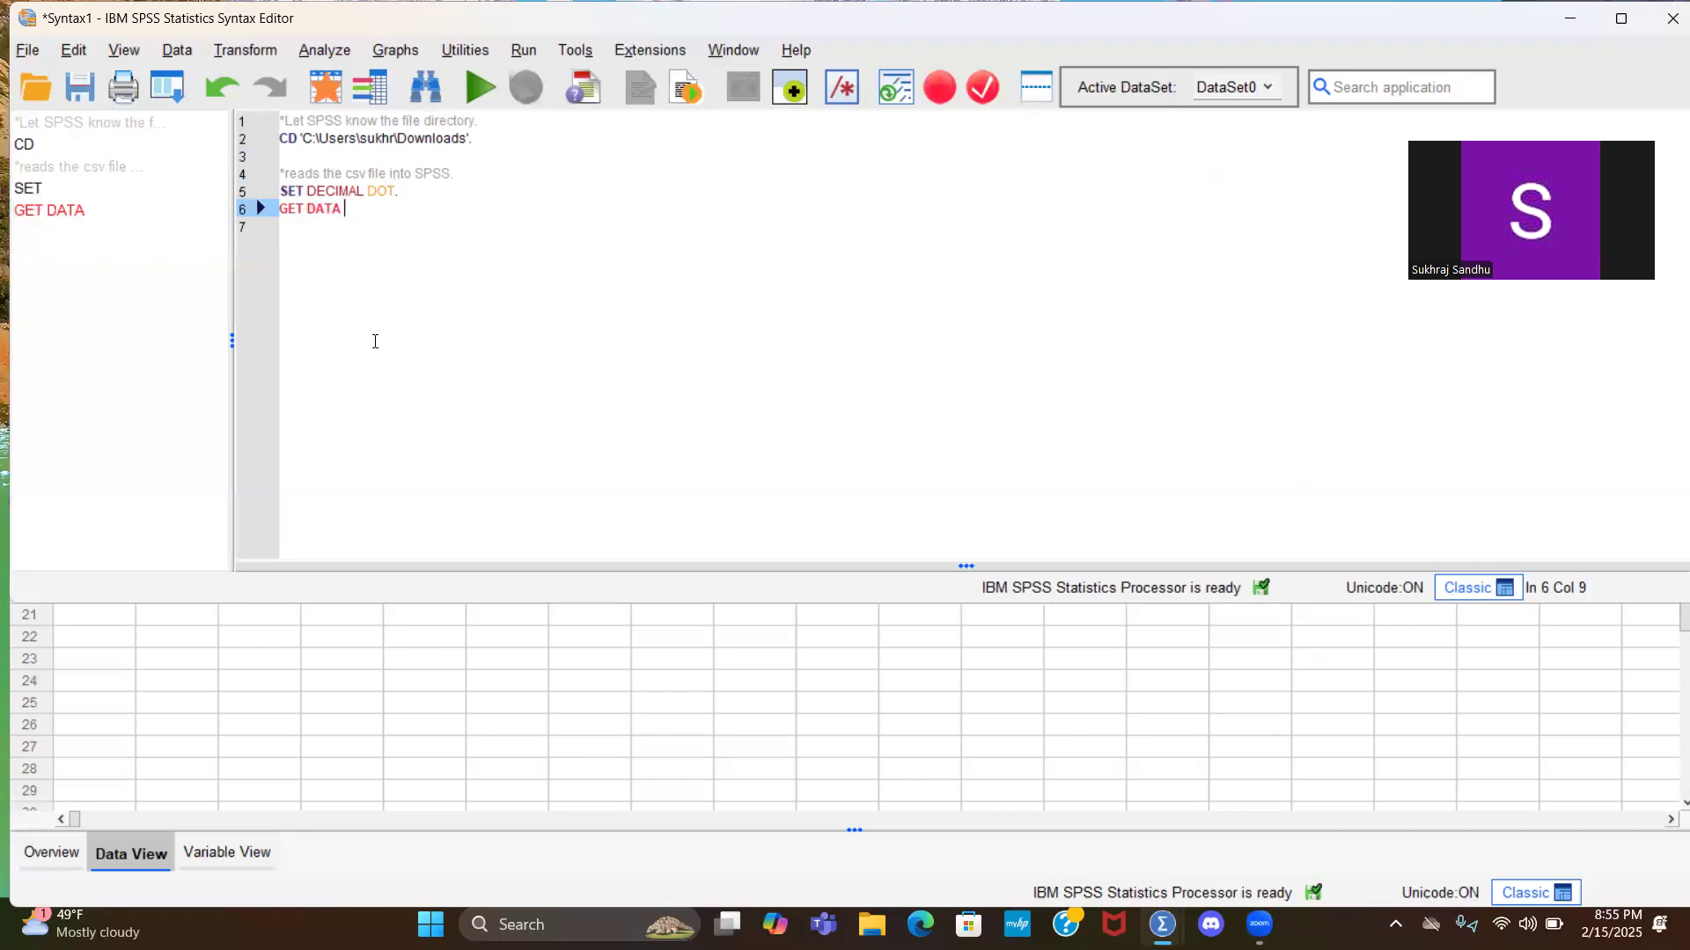
text(/TYPE = T)
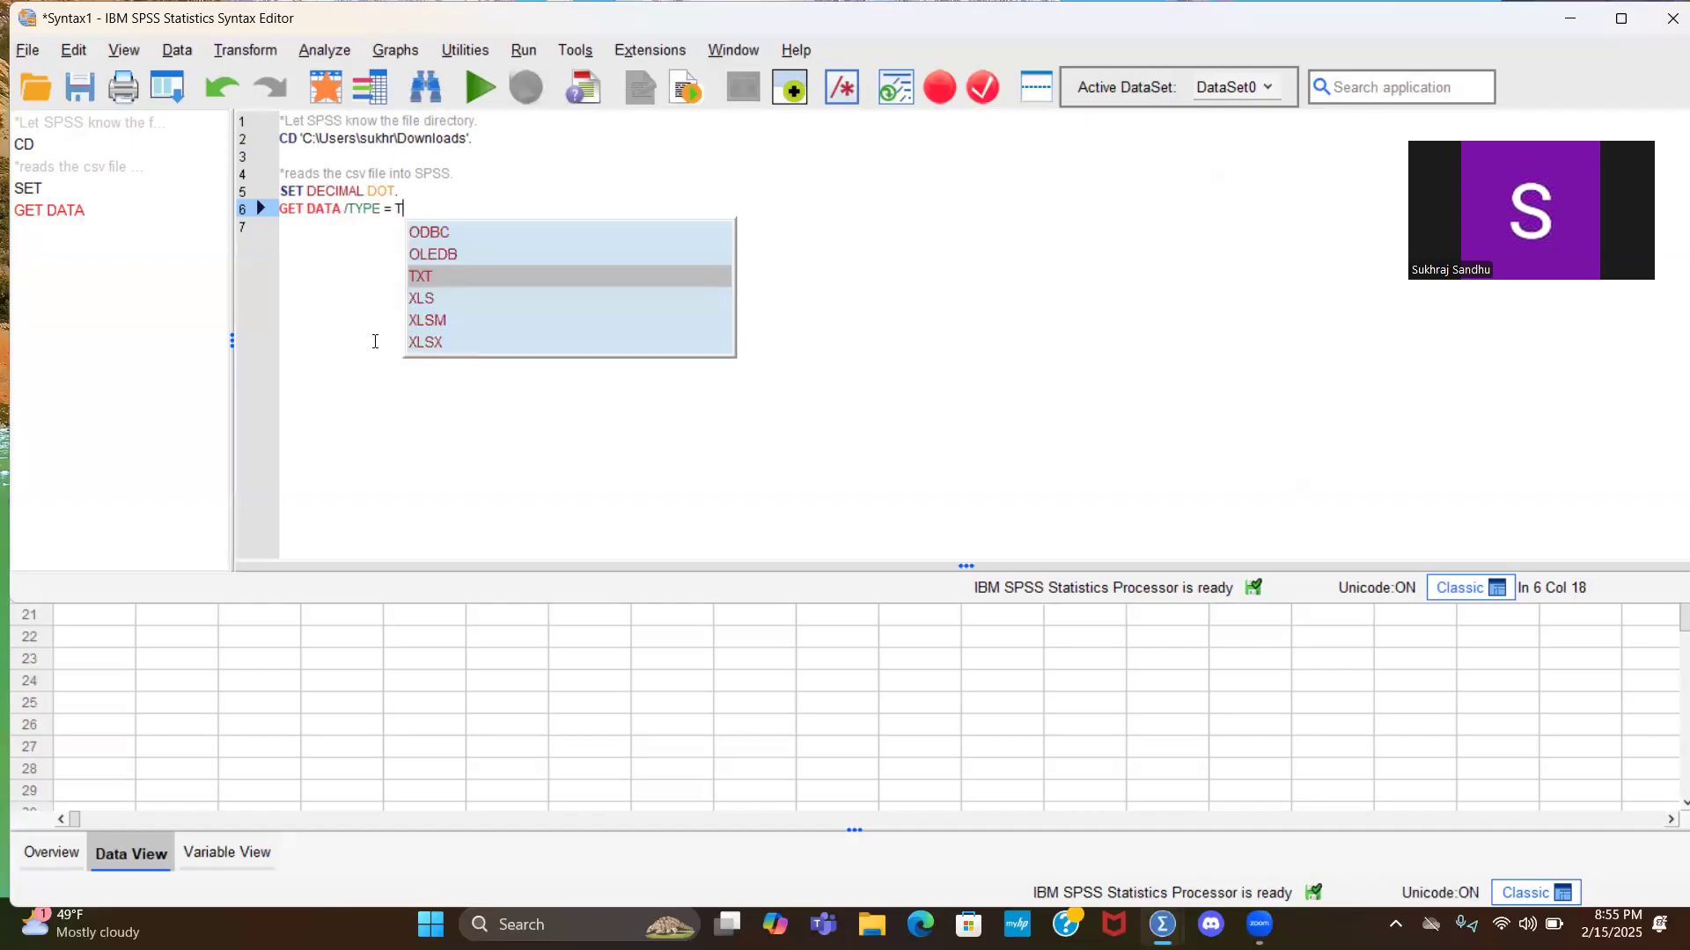
key(BackSpace)
text(t)
key(Return)
key(Return)
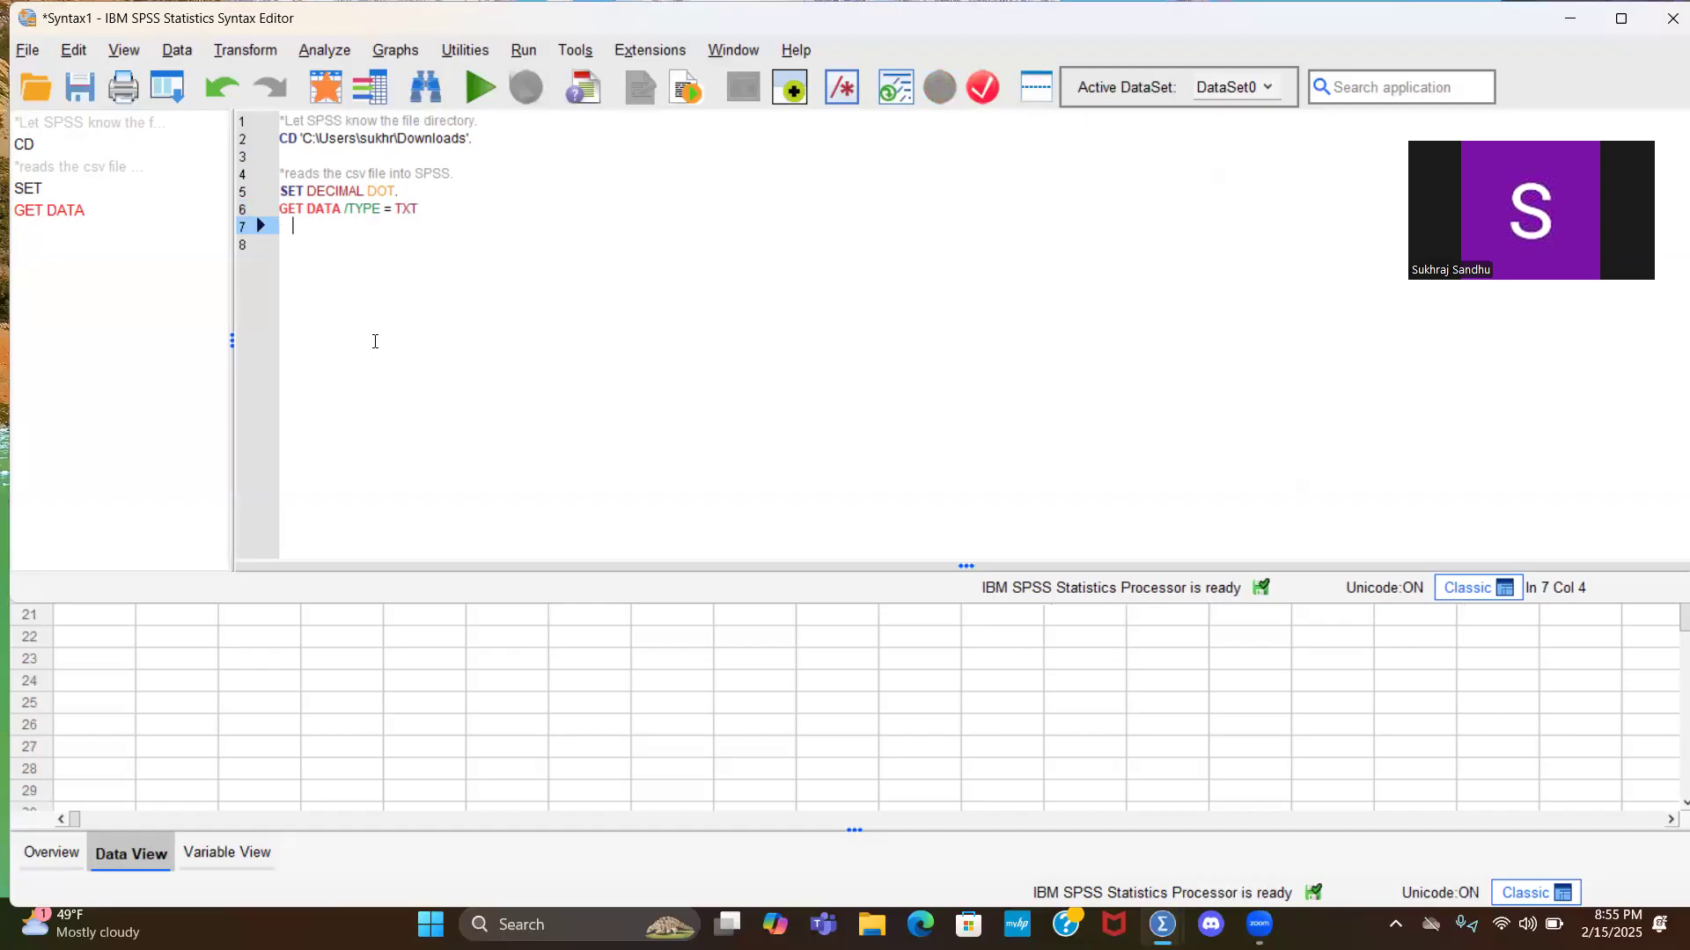
Step: Add the subcommand "/File = 'ConscAndJZones.csv'" to the GET DATA command
text(/File = 'Cons)
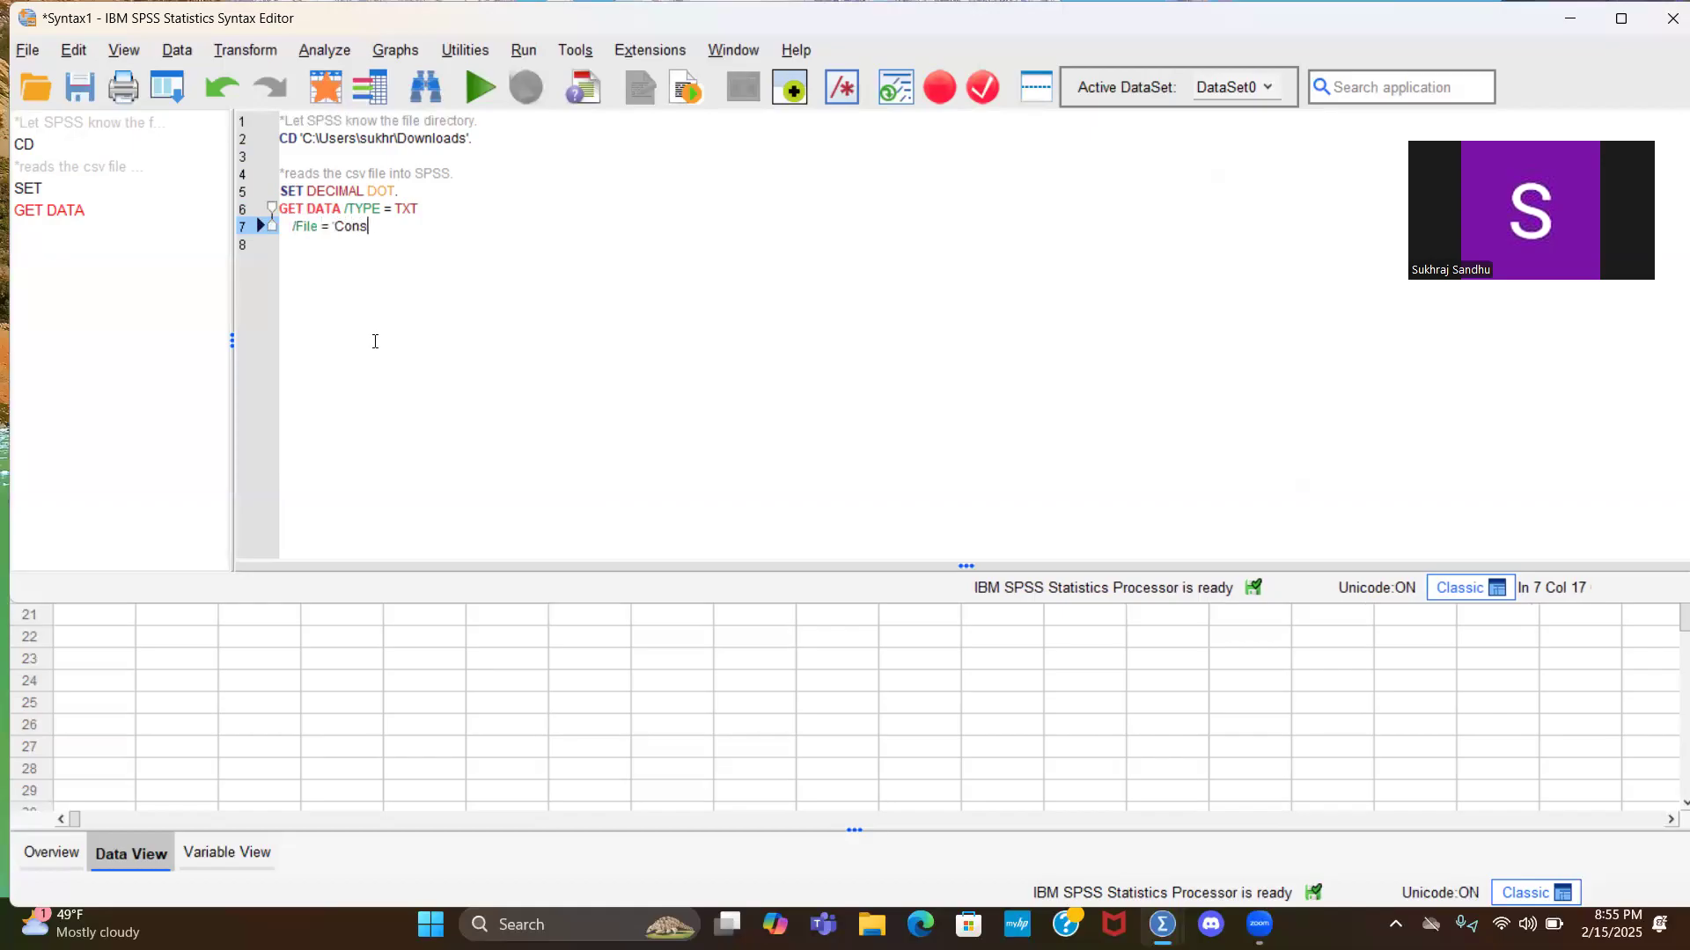
text(cAndS)
key(BackSpace)
text(JZones.csv')
key(Return)
Step: Add the subcommand "/ENCODING = UTF8" to the GET DATA command
text(/en)
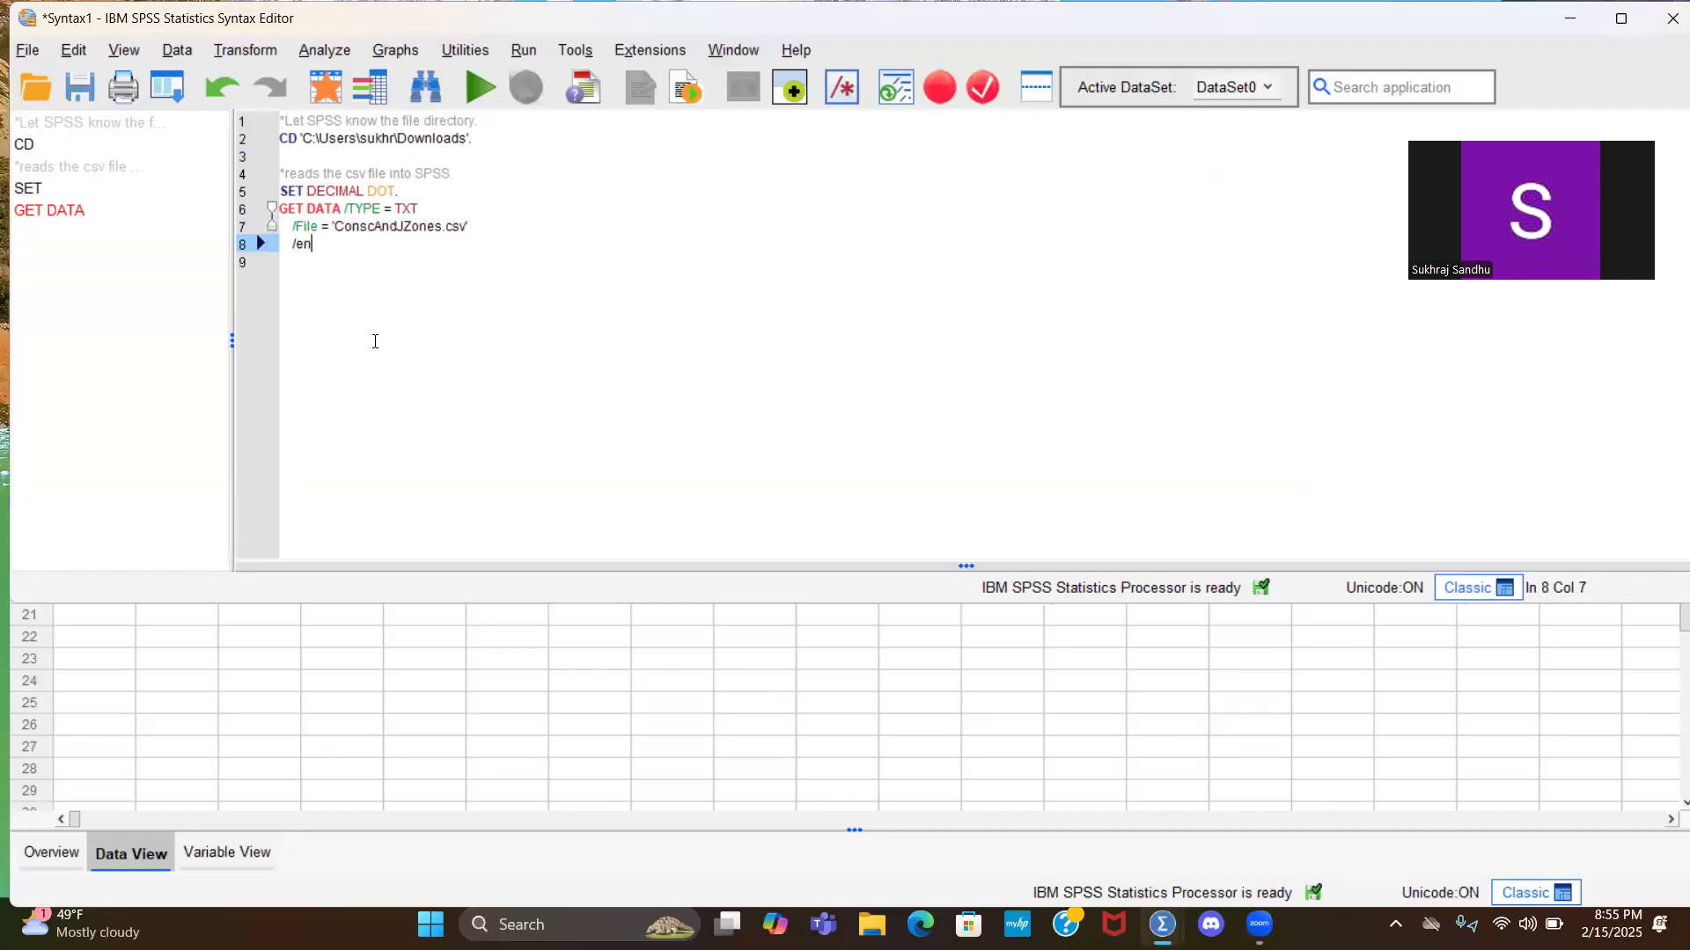
key(Return)
text(=)
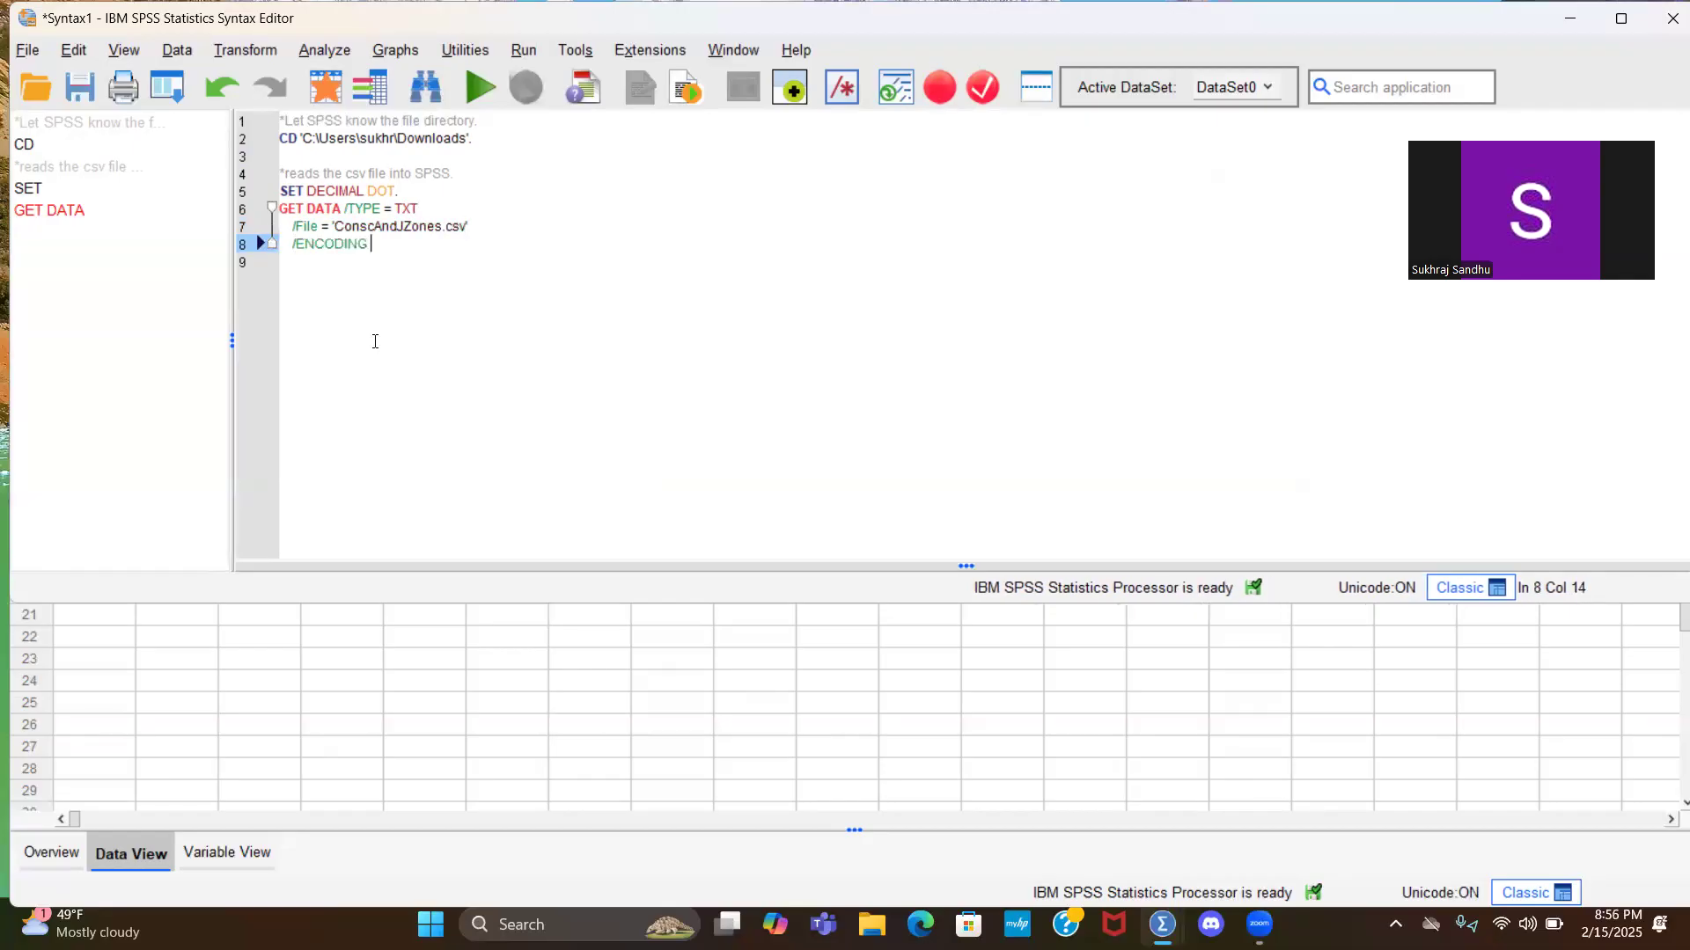
key(Escape)
text(ut)
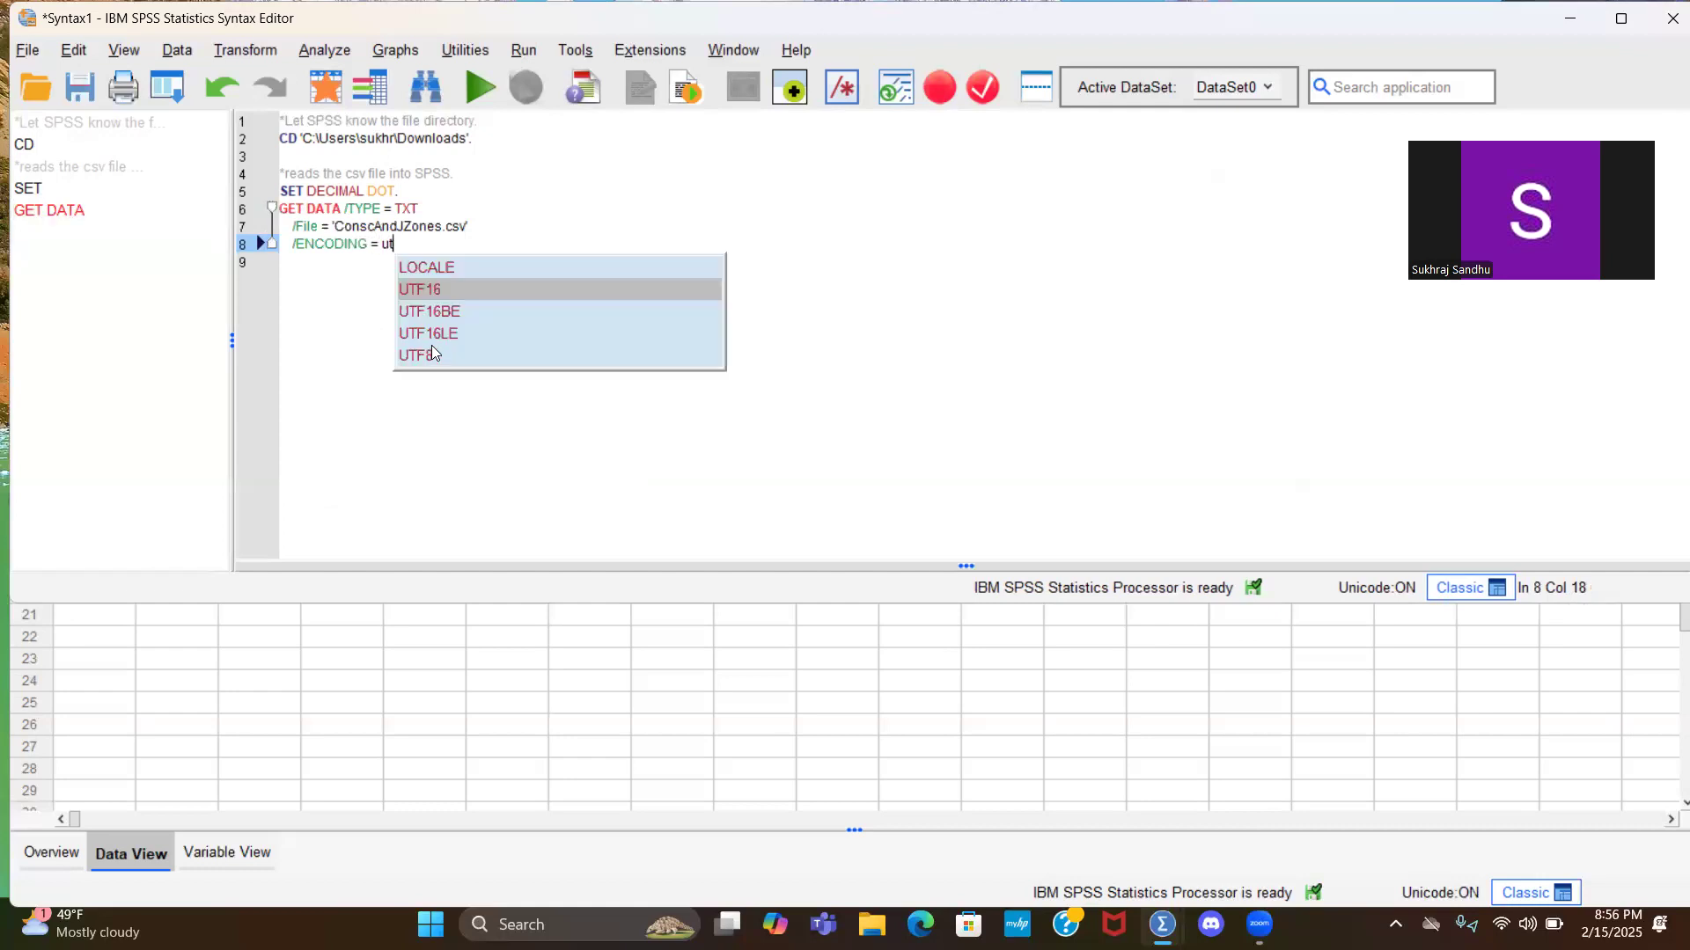
click(431, 355)
key(Return)
Step: Add a DELIMITERS subcommand to GET DATA with a comma as the delimiter: "/DELIMITERS = ','"
text(/del)
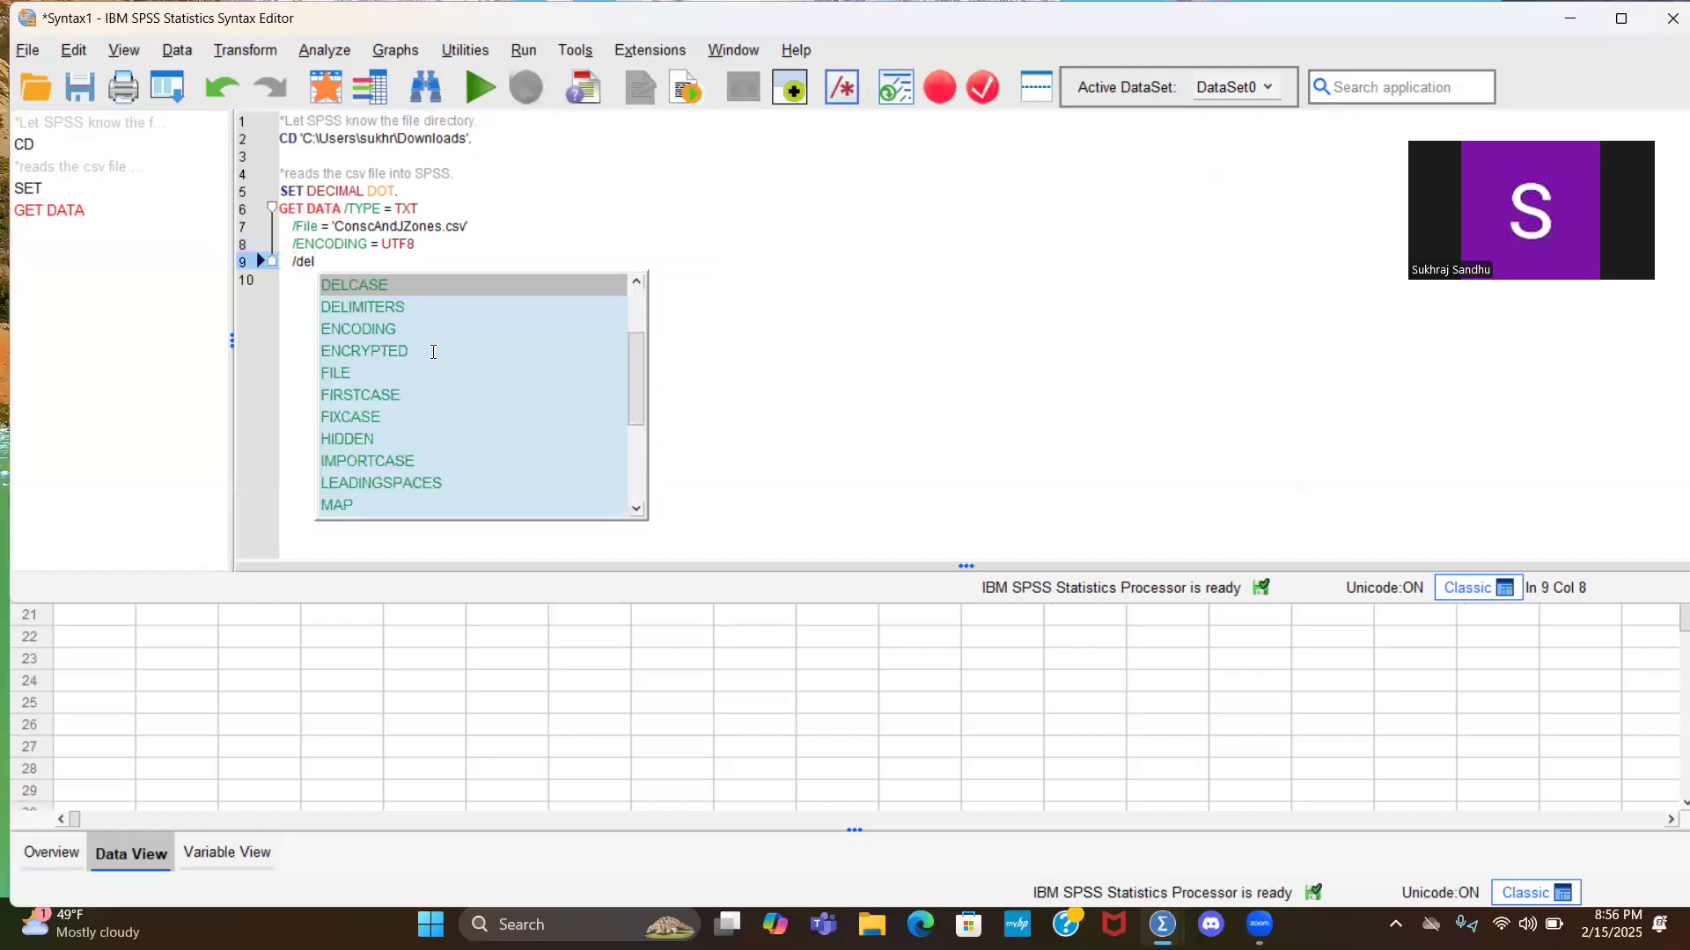
key(Return)
key(BackSpace)
key(BackSpace)
key(BackSpace)
key(BackSpace)
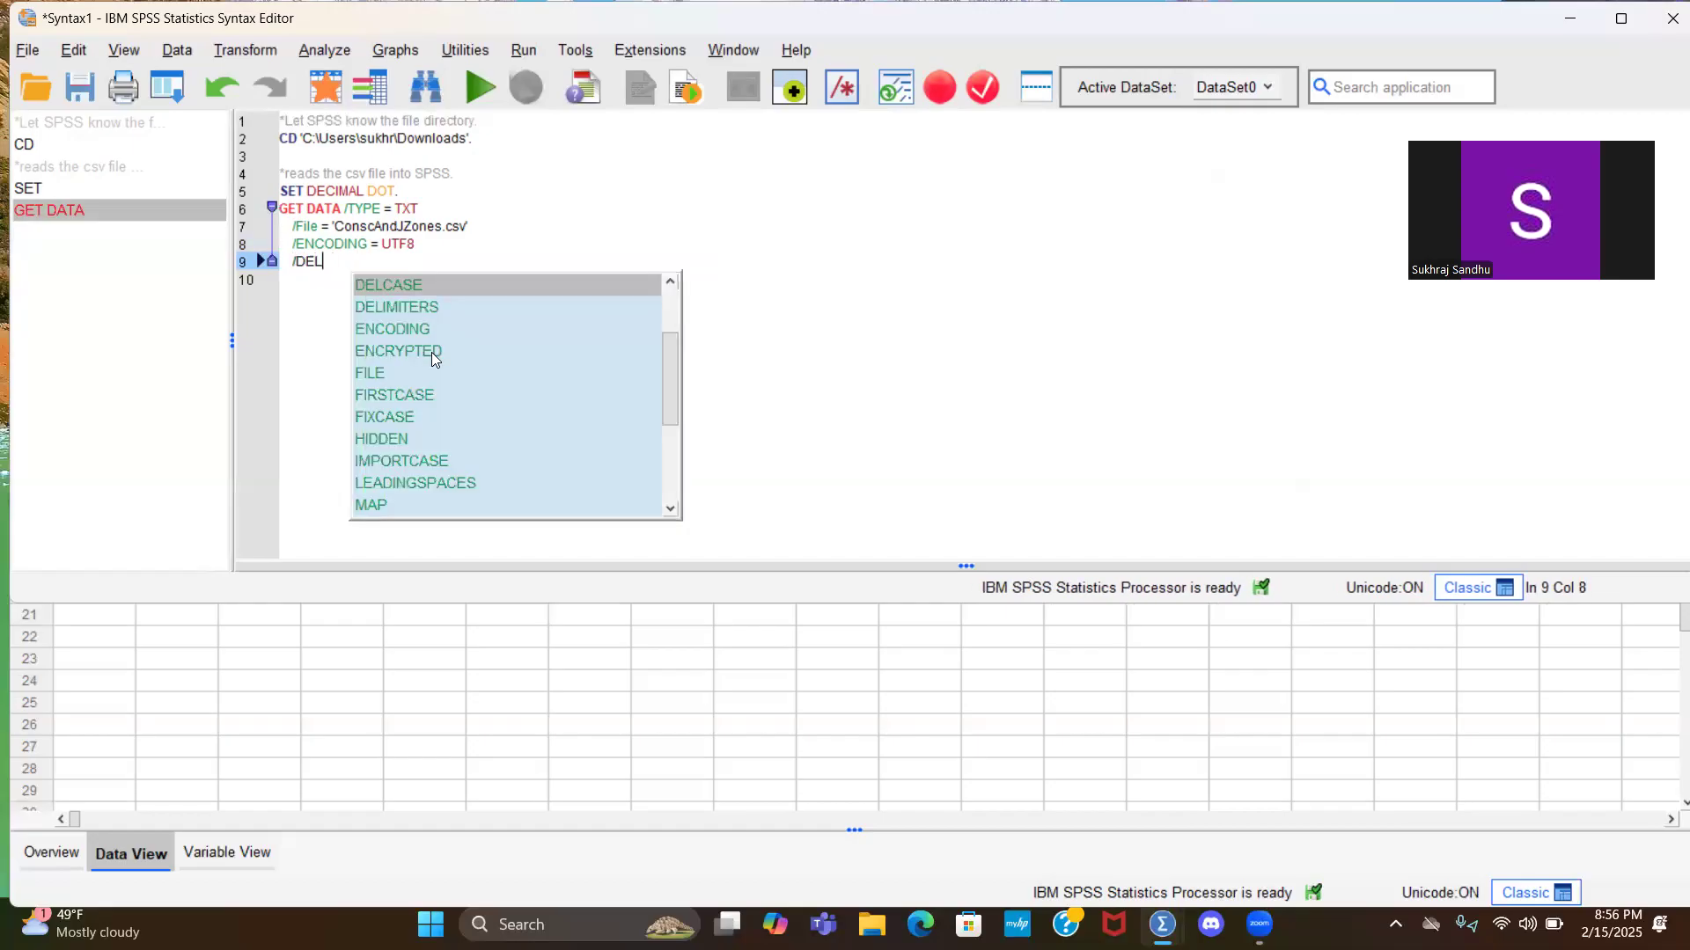
double_click(433, 304)
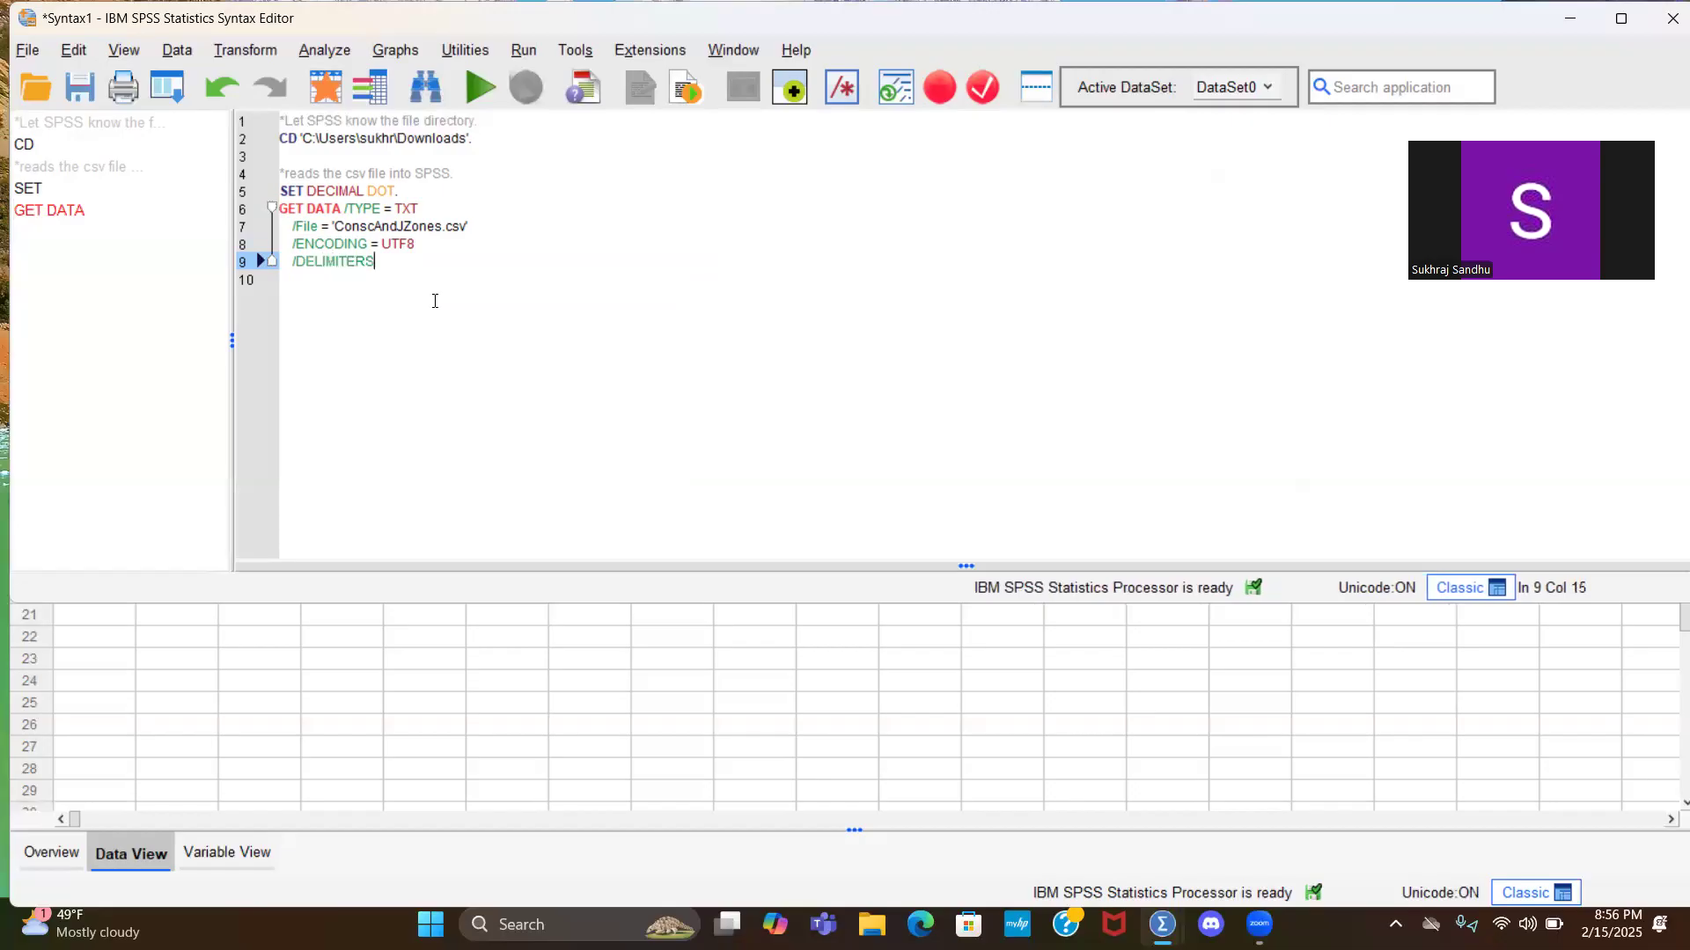
text(= ',')
key(Return)
Step: Add a QUALIFIER subcommand to GET DATA with a double quotation mark enclosed in single quotes
text(/qu)
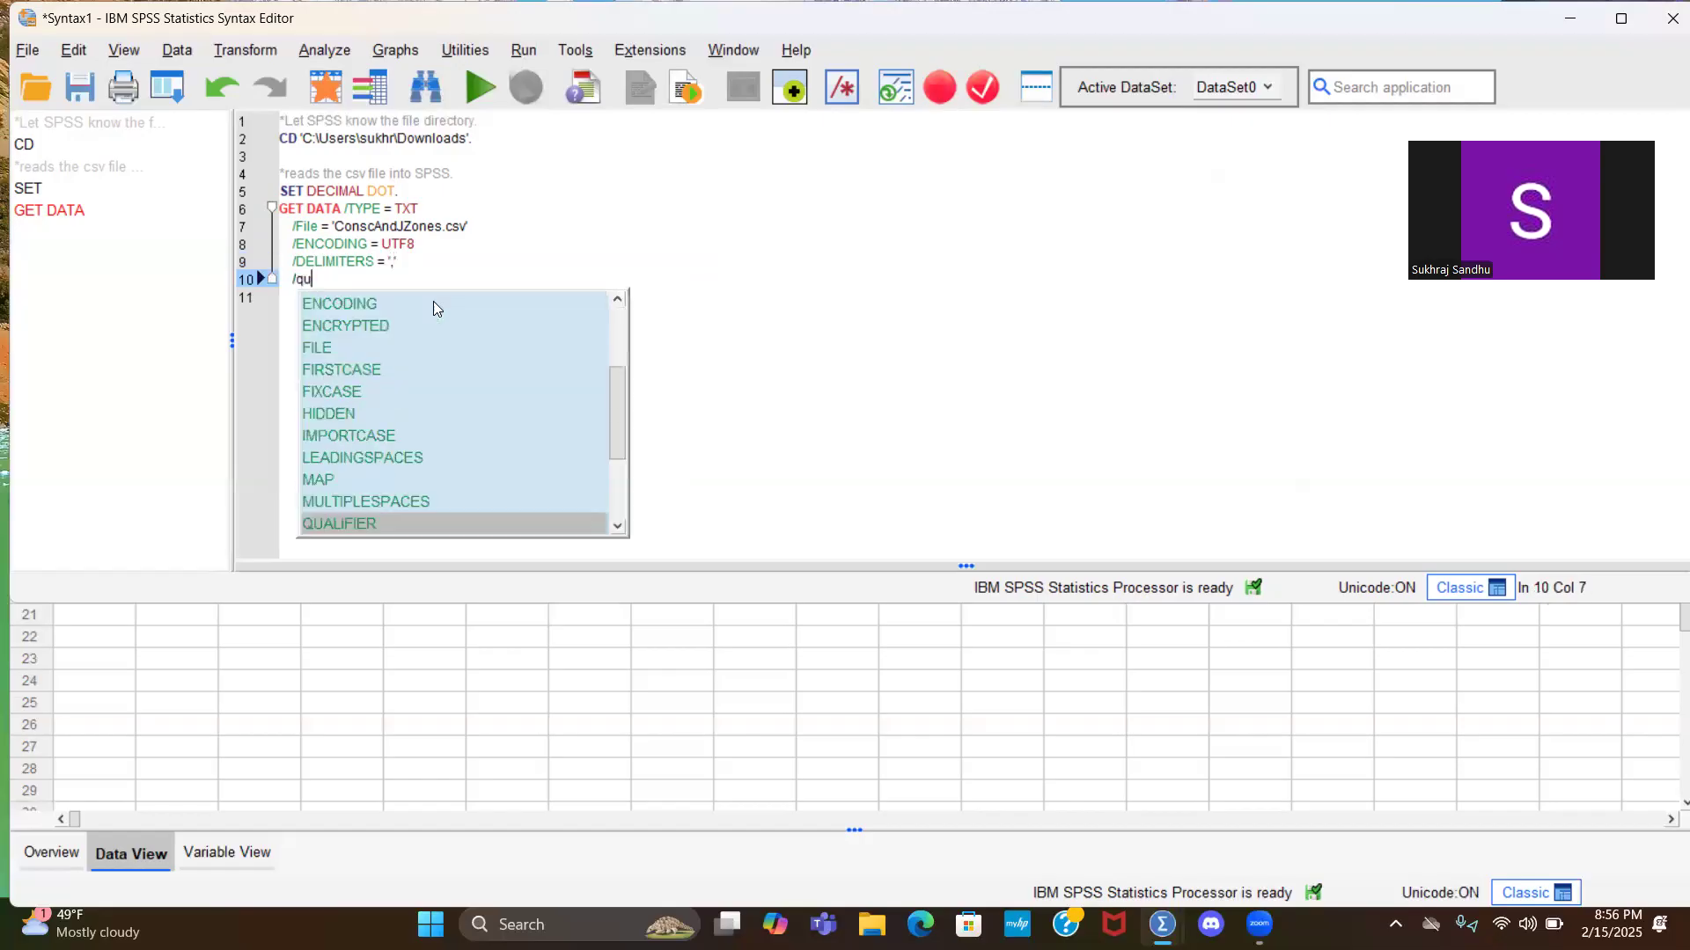
key(Return)
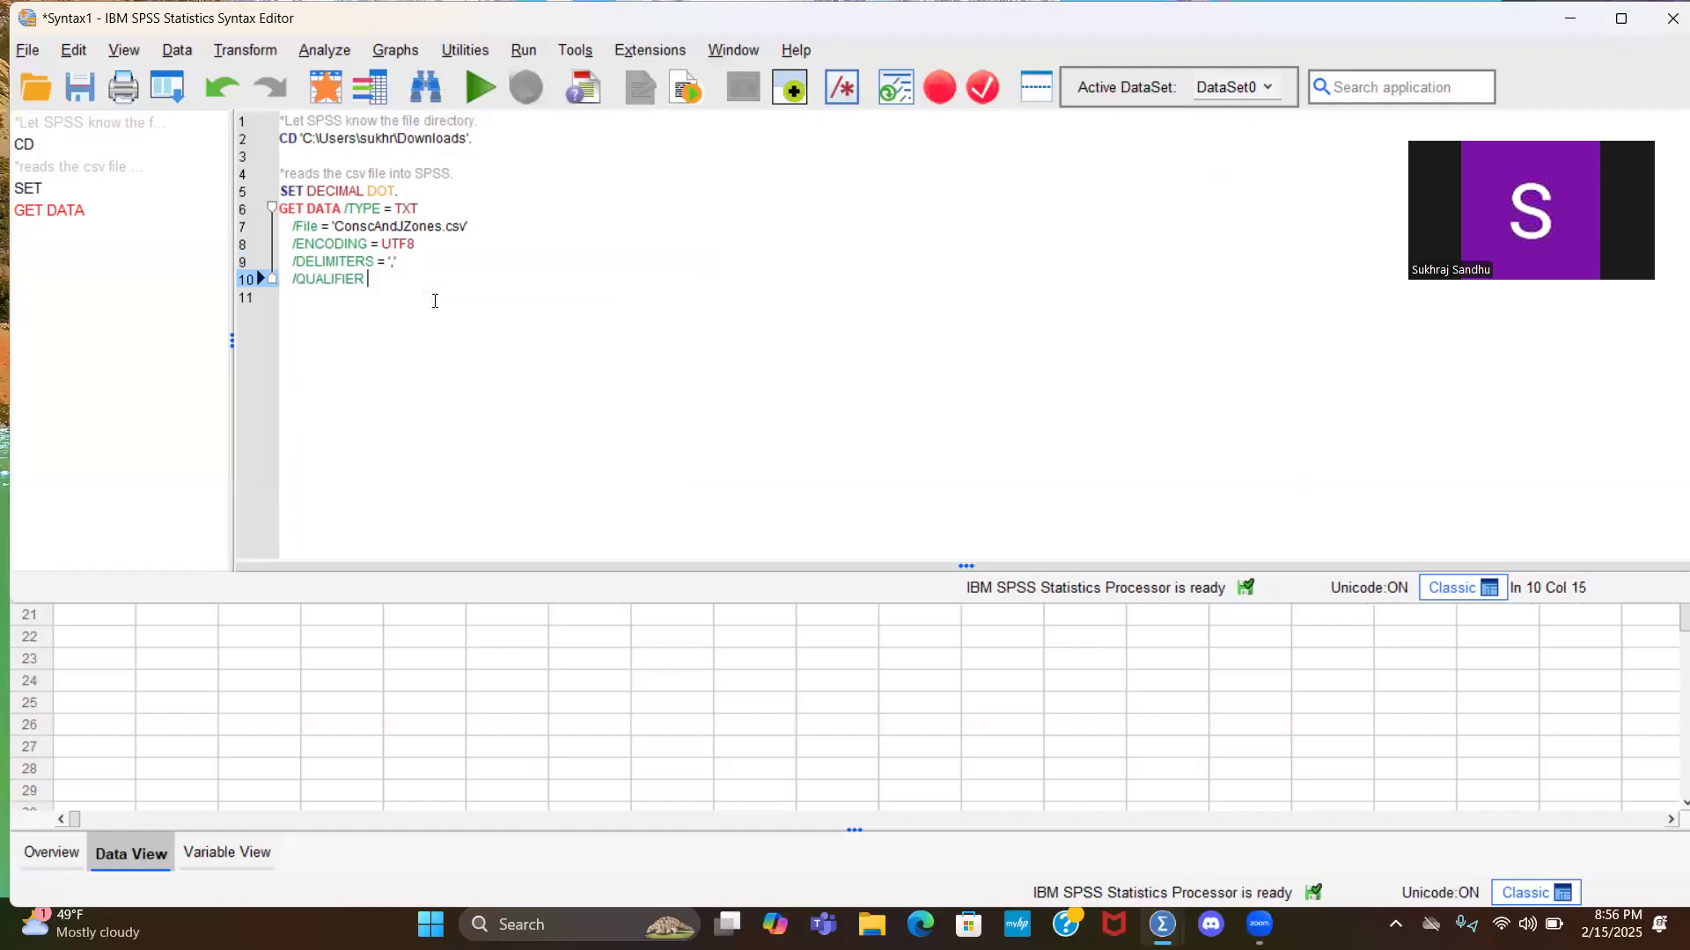
text(= '"')
key(Return)
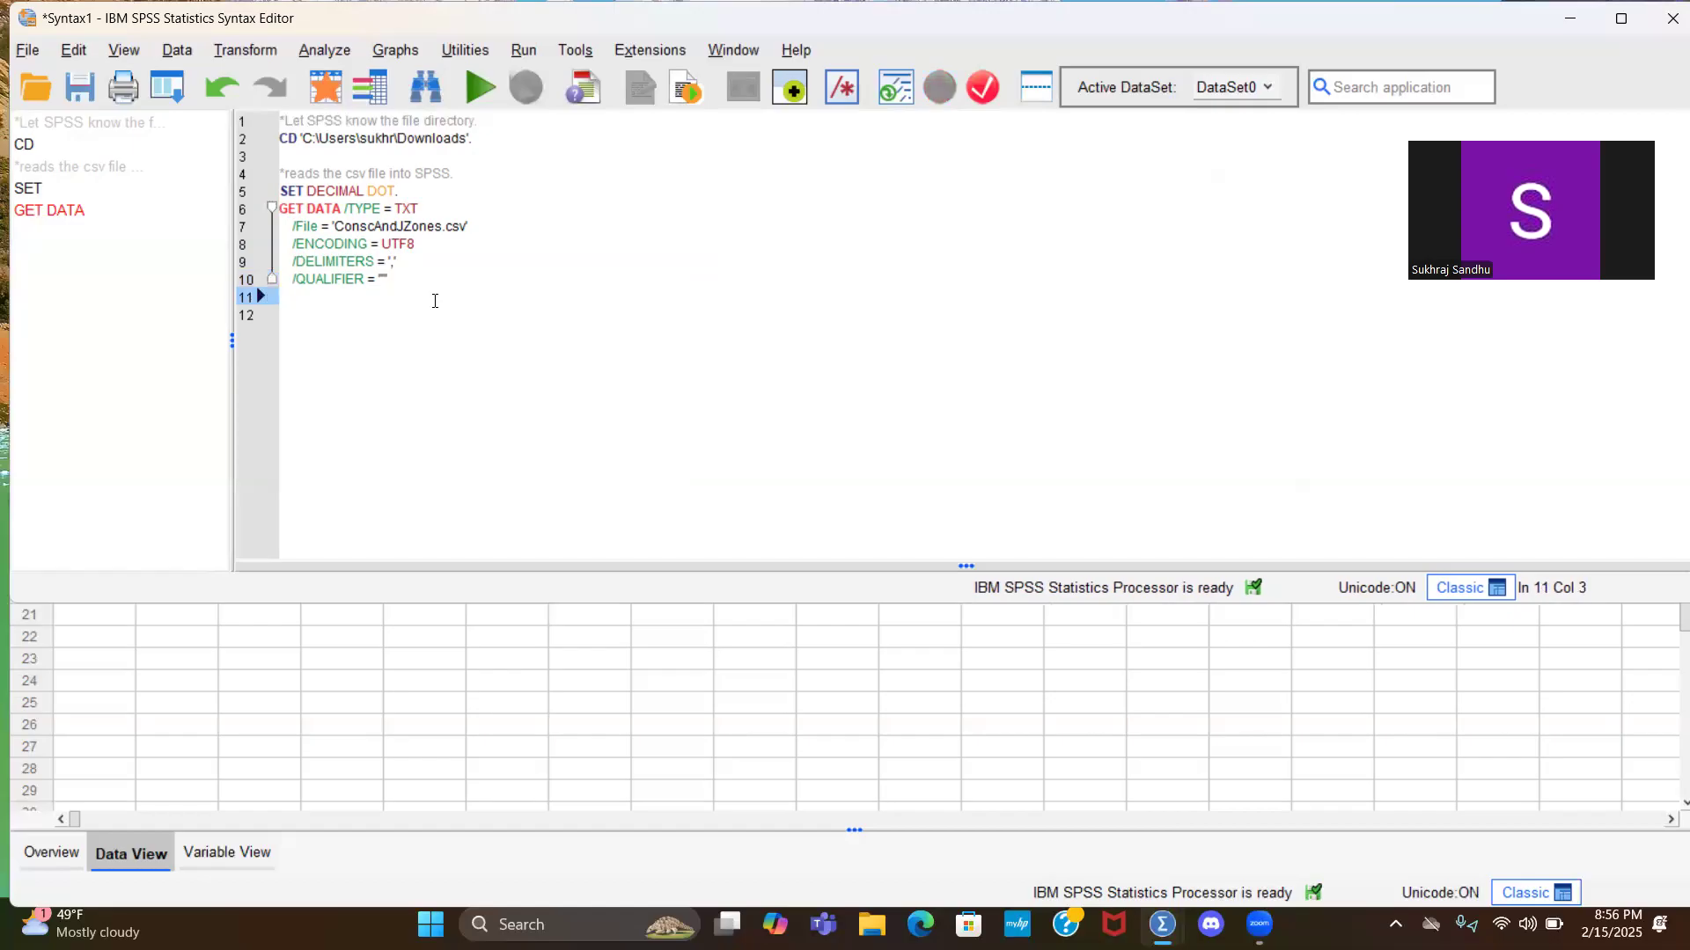
Step: Add the subcommand "/ARRANGEMENT = DELIMITED" to the GET DATA command
text(/A)
key(Return)
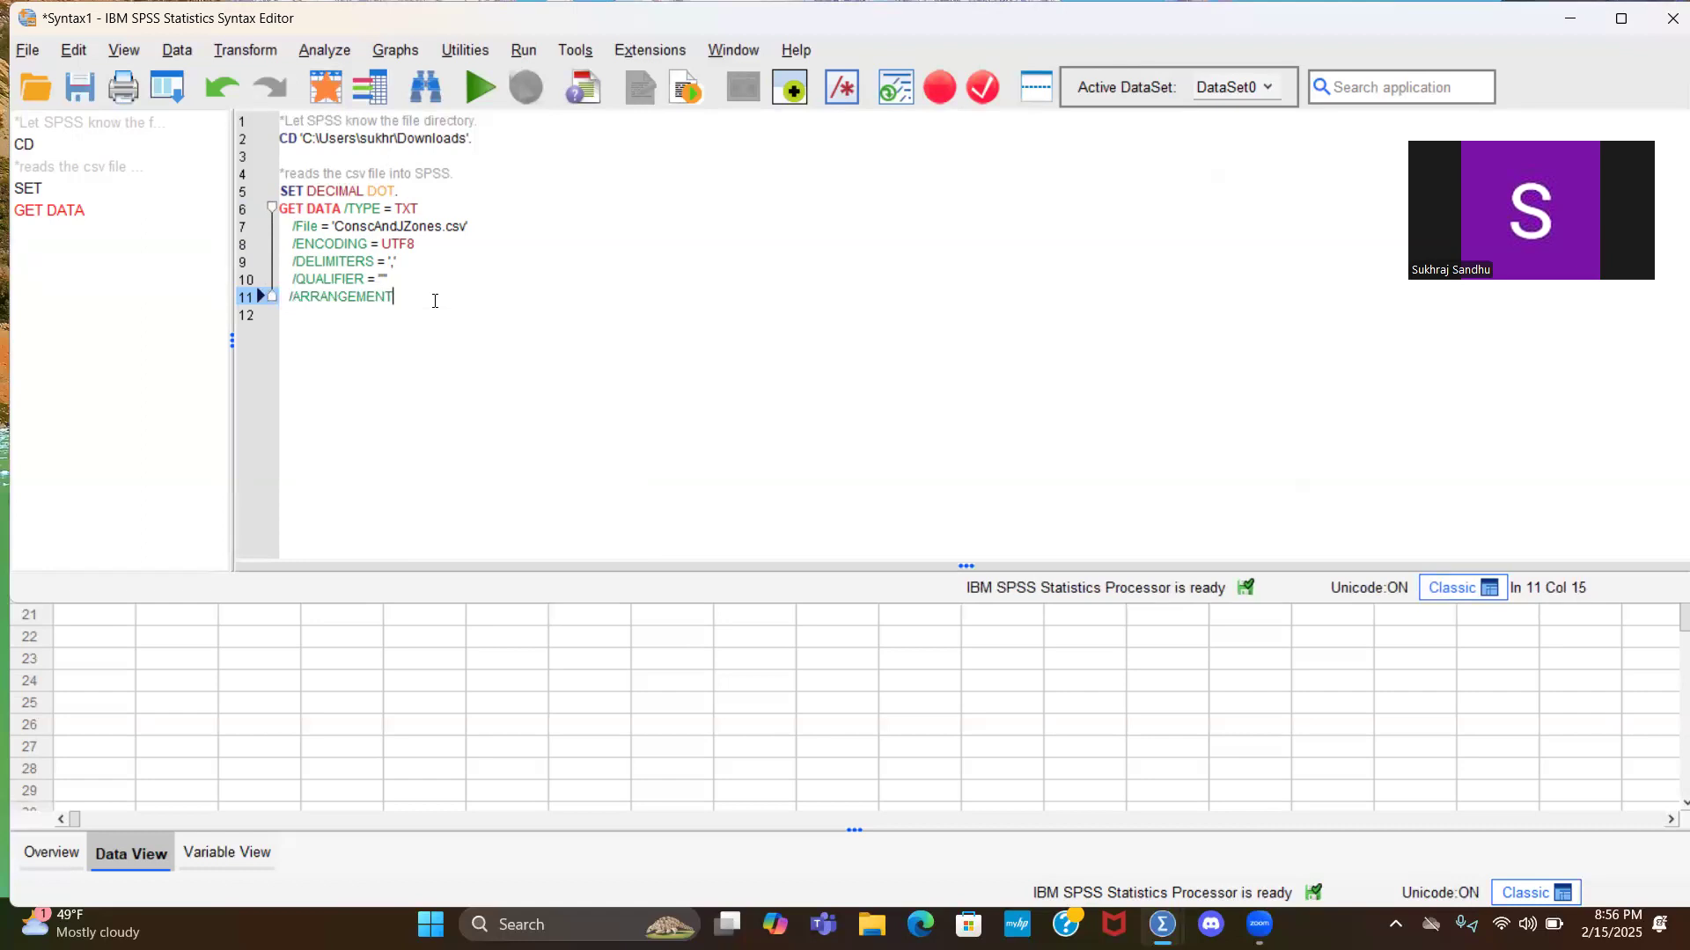
key(BackSpace)
text(T = D)
key(Return)
key(Return)
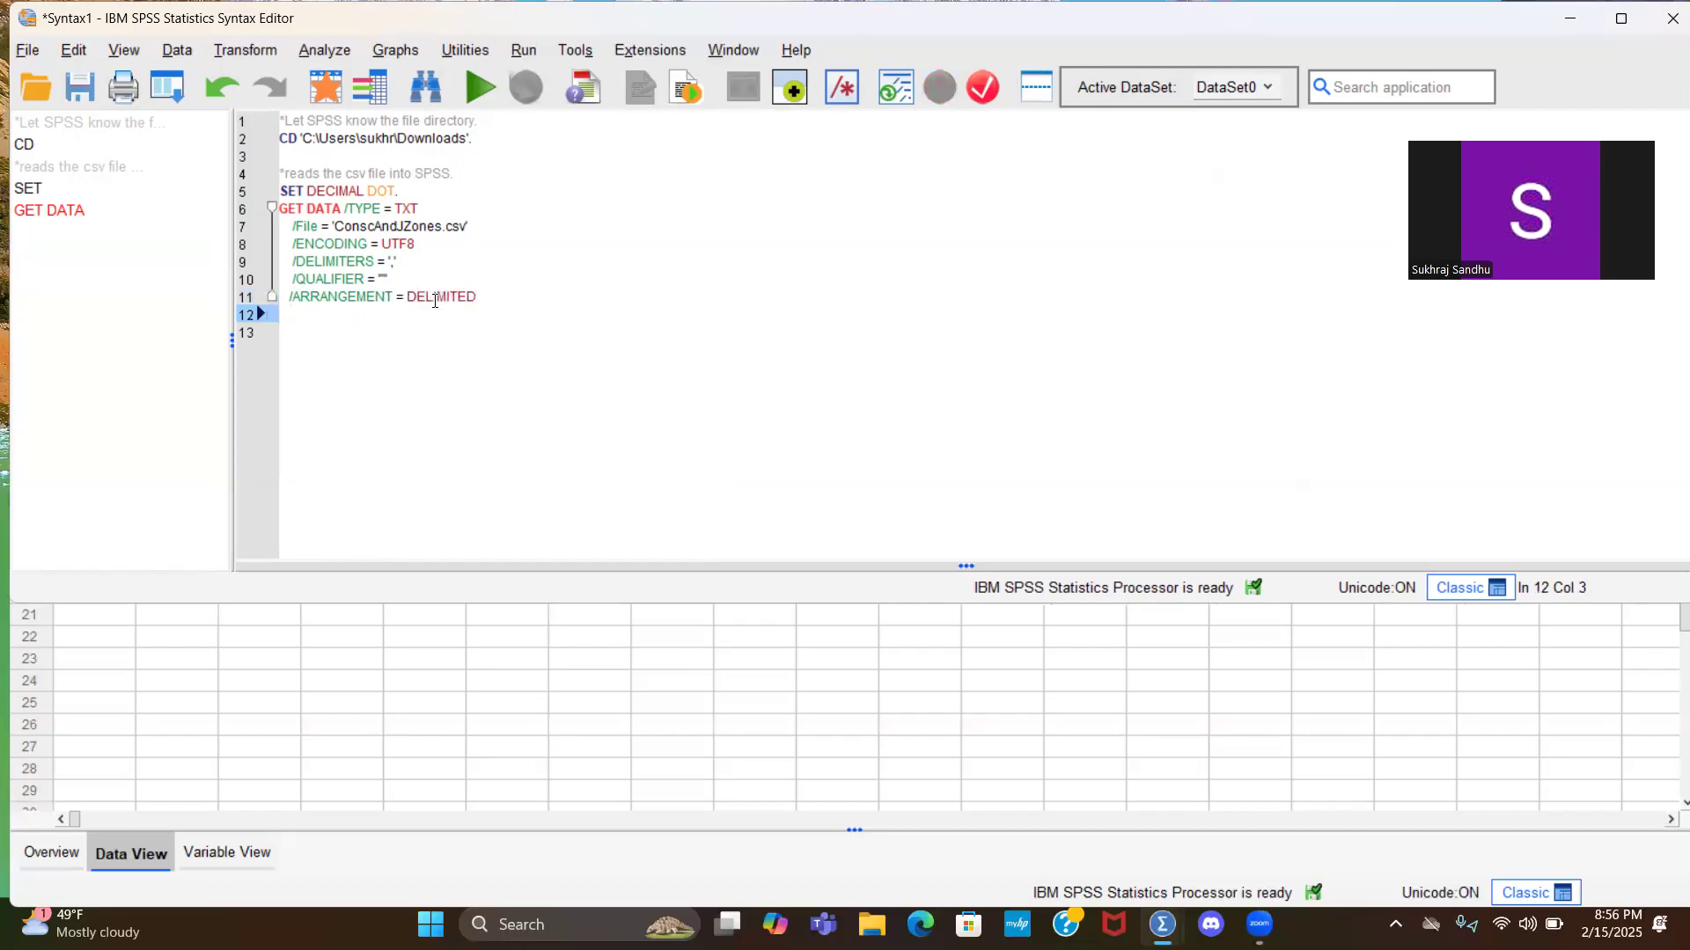
Step: Add the subcommand "/FIRSTCASE = 2" to the GET DATA command
text(/fis)
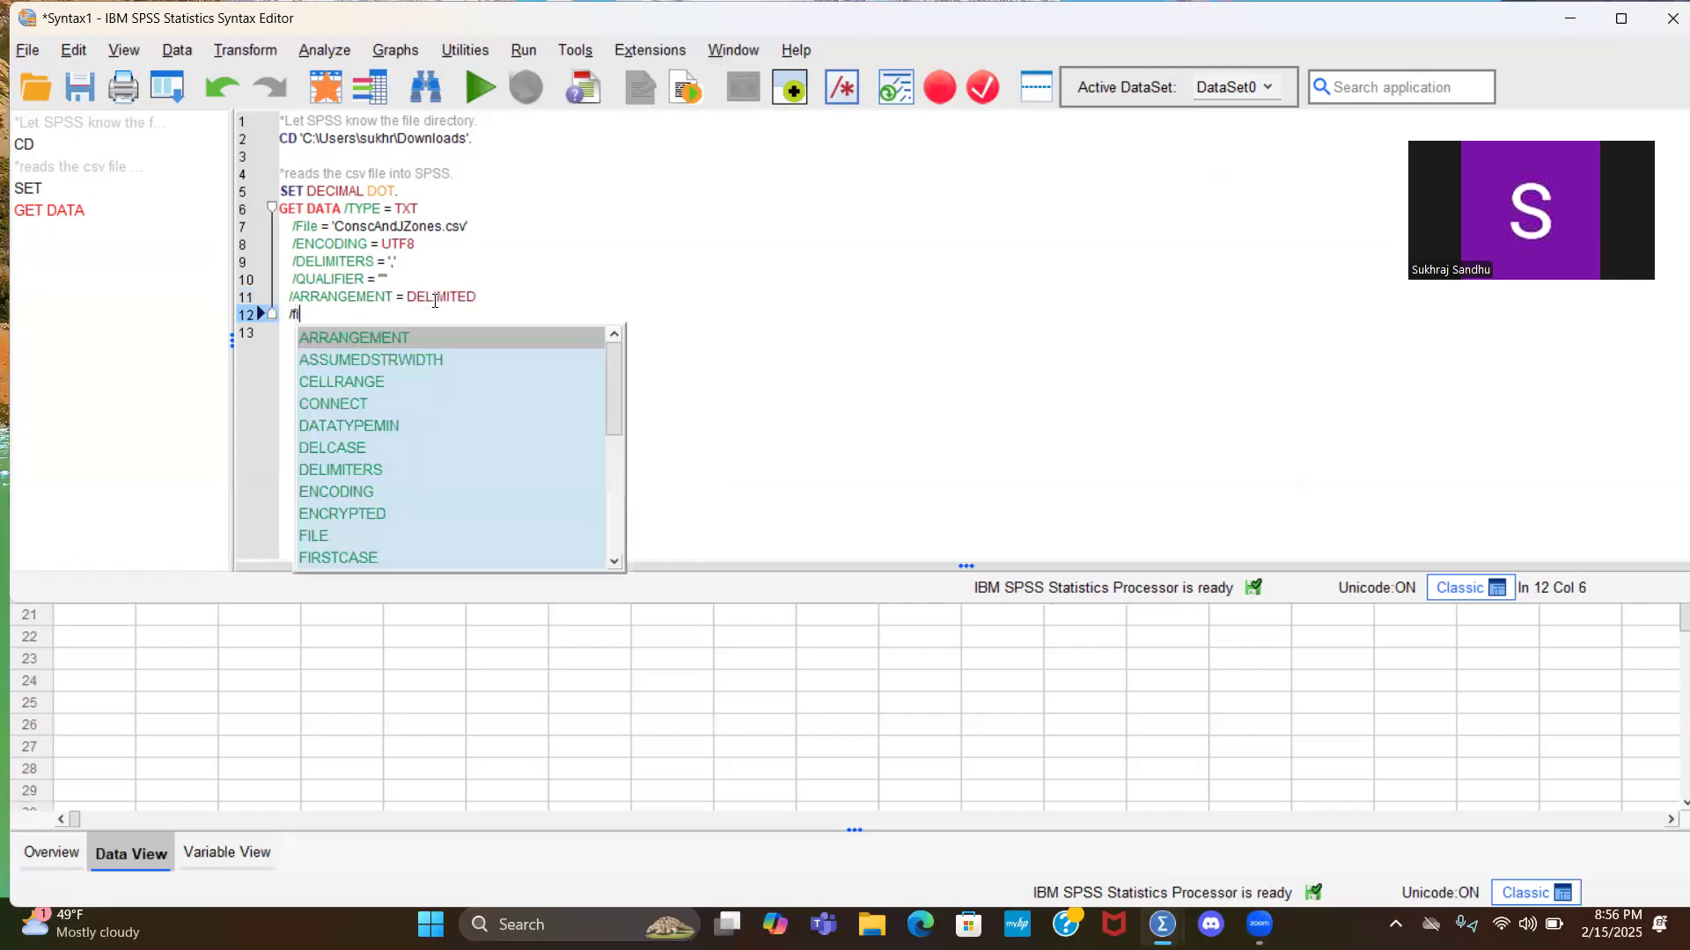
key(BackSpace)
text(rst)
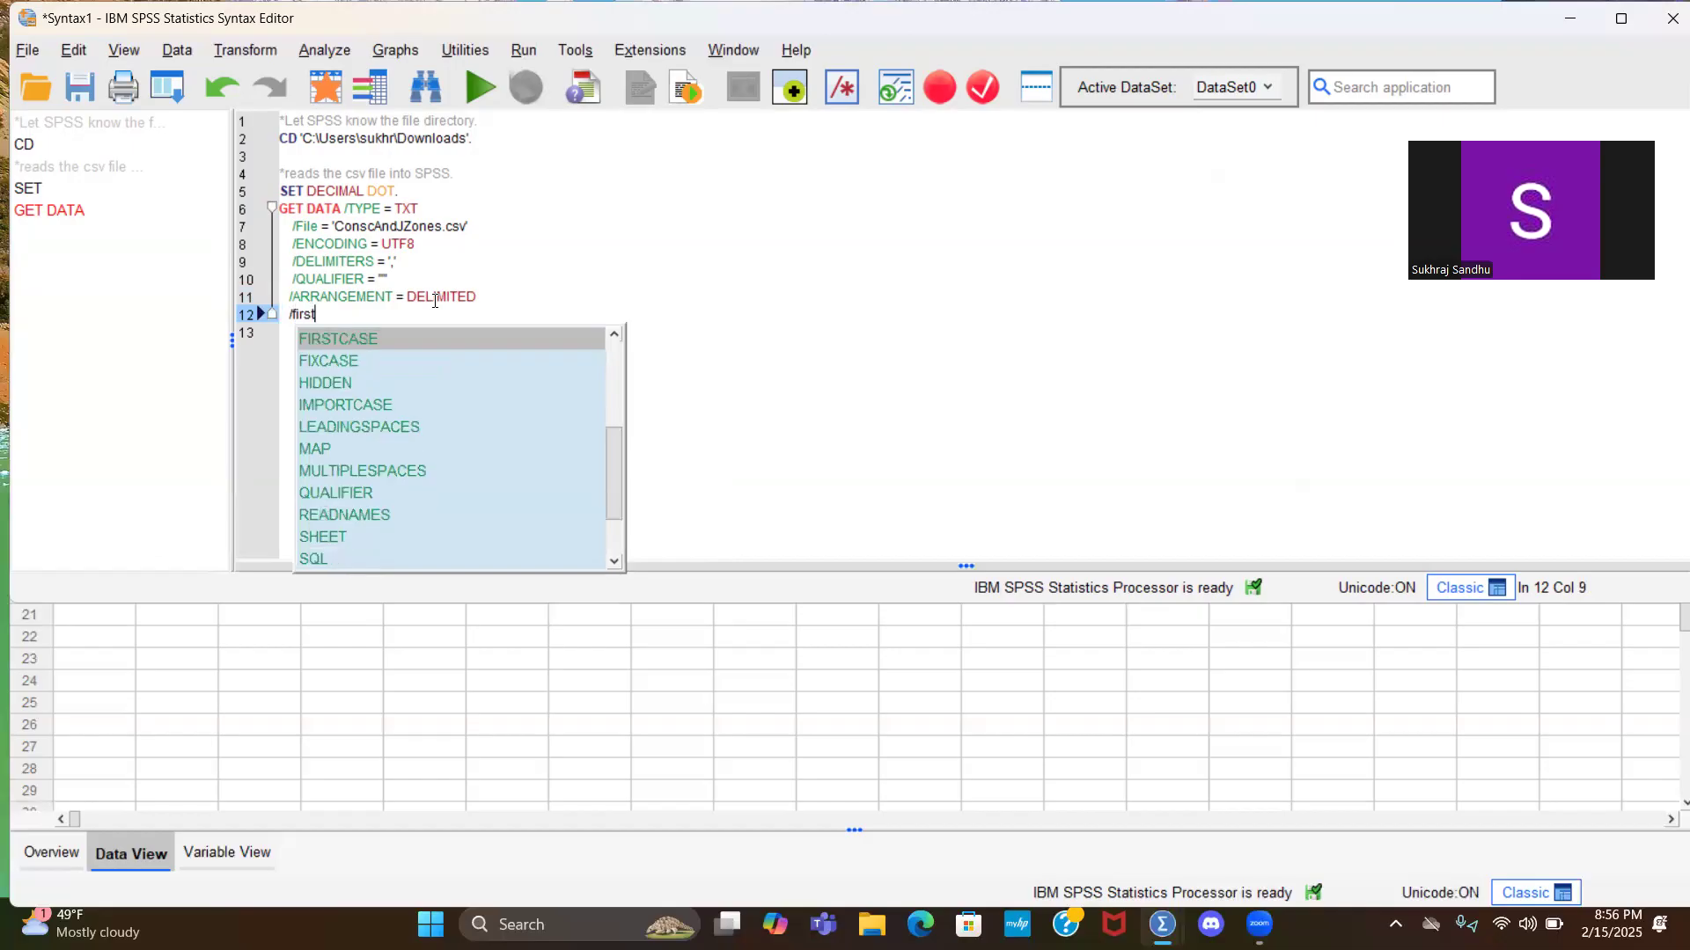
key(Return)
text(= 2)
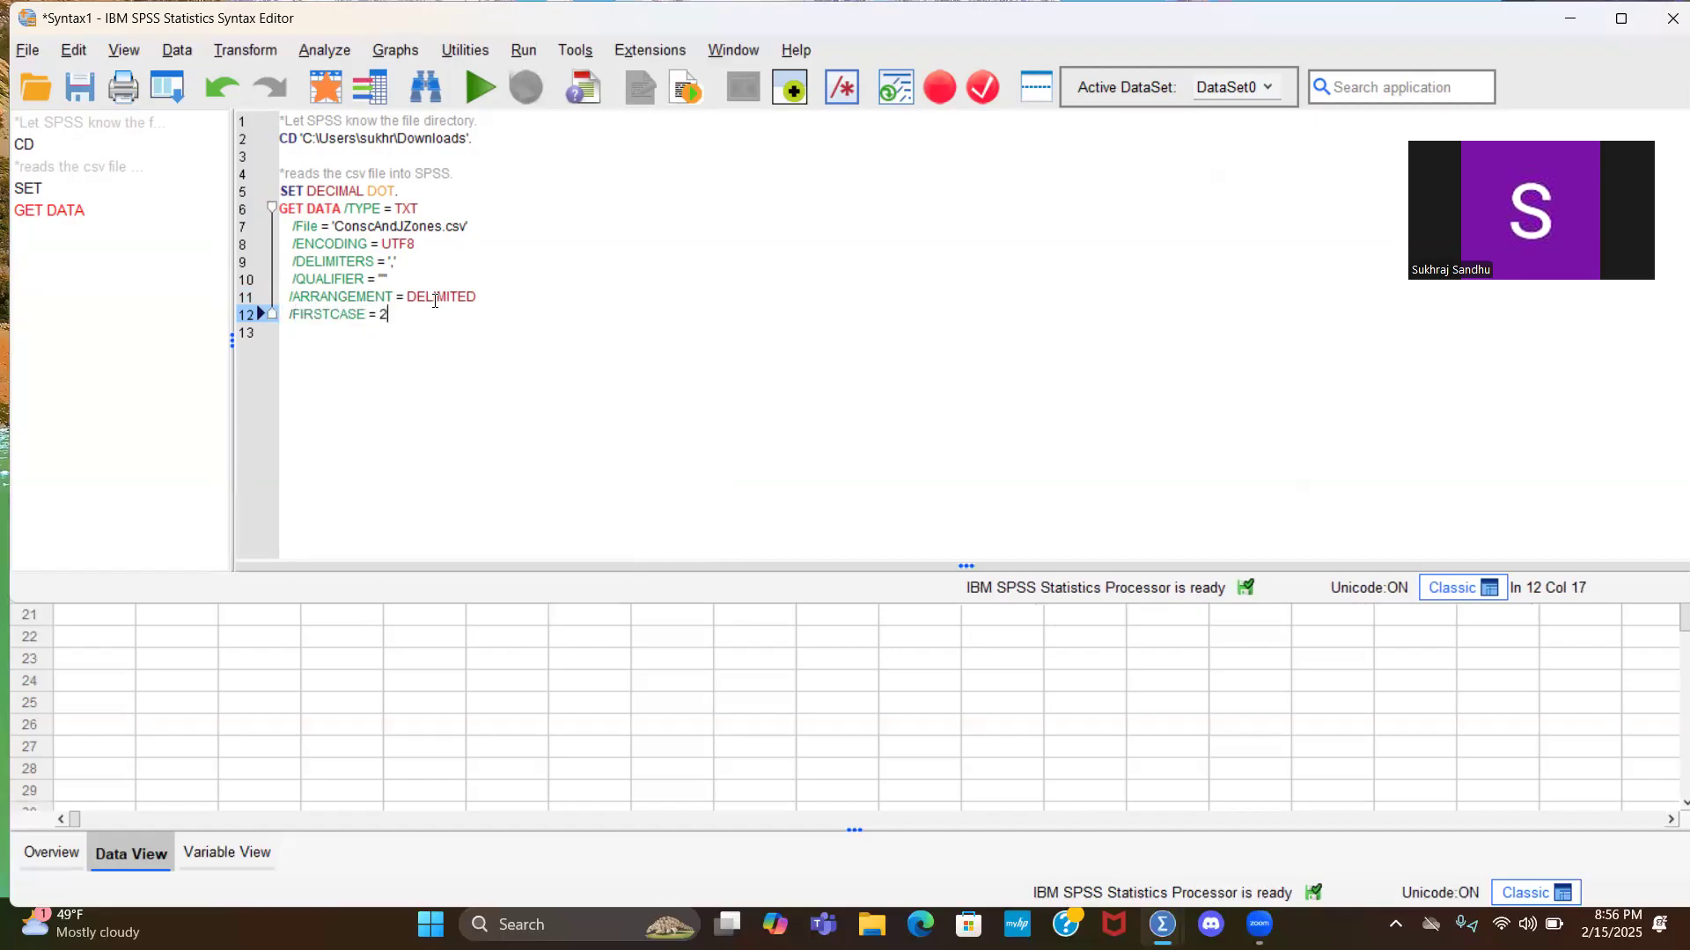
key(Return)
Step: Add the subcommand "/DATATYPEMIN PERCENTAGE = 95.0" to the GET DATA command
text(/dat)
key(Return)
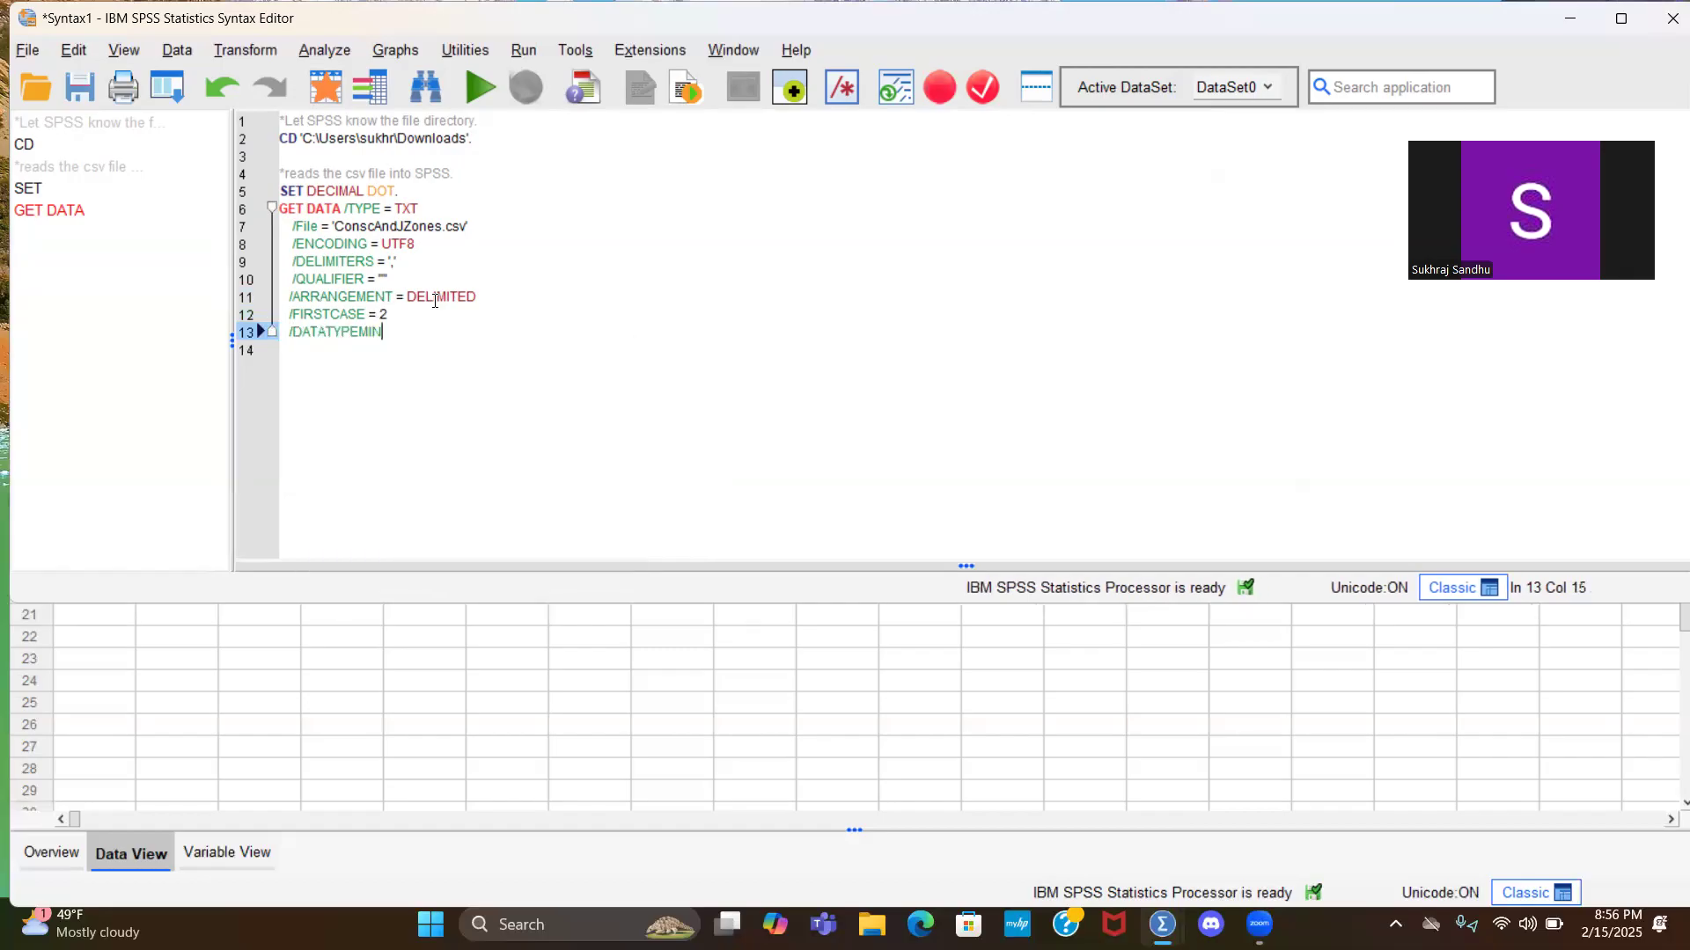
text(p)
key(Return)
text(= 95.0)
key(Return)
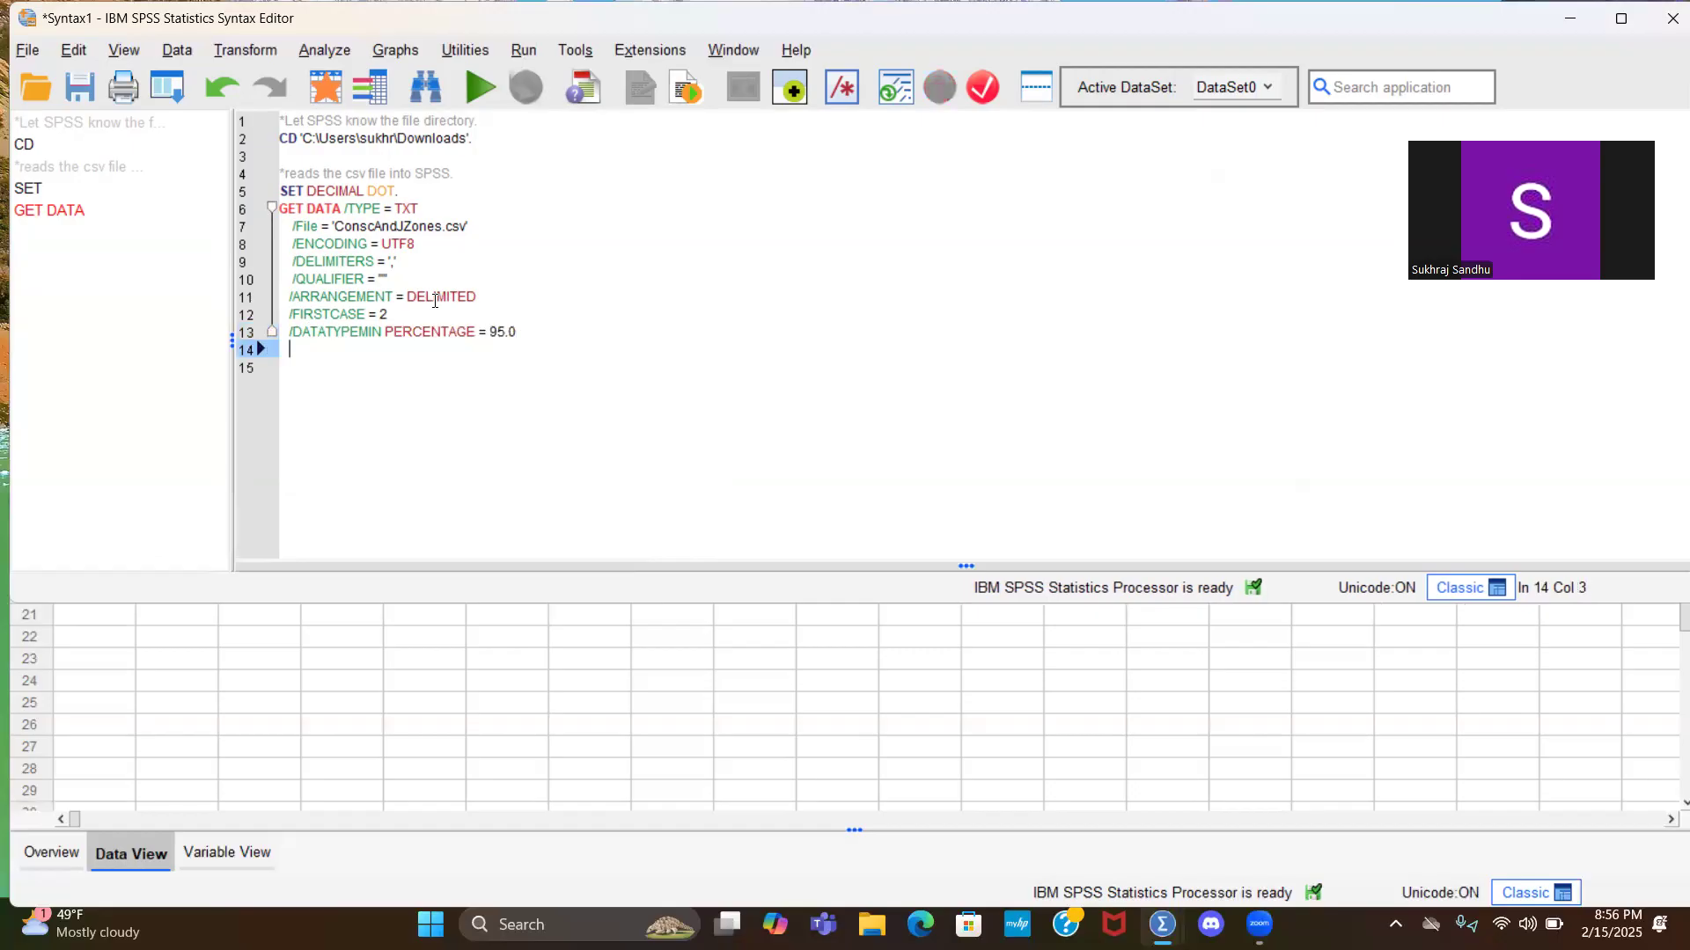
Step: Add a VARIABLES subcommand to GET DATA with ONETSOCCode AUTO as its first variable
text(/va)
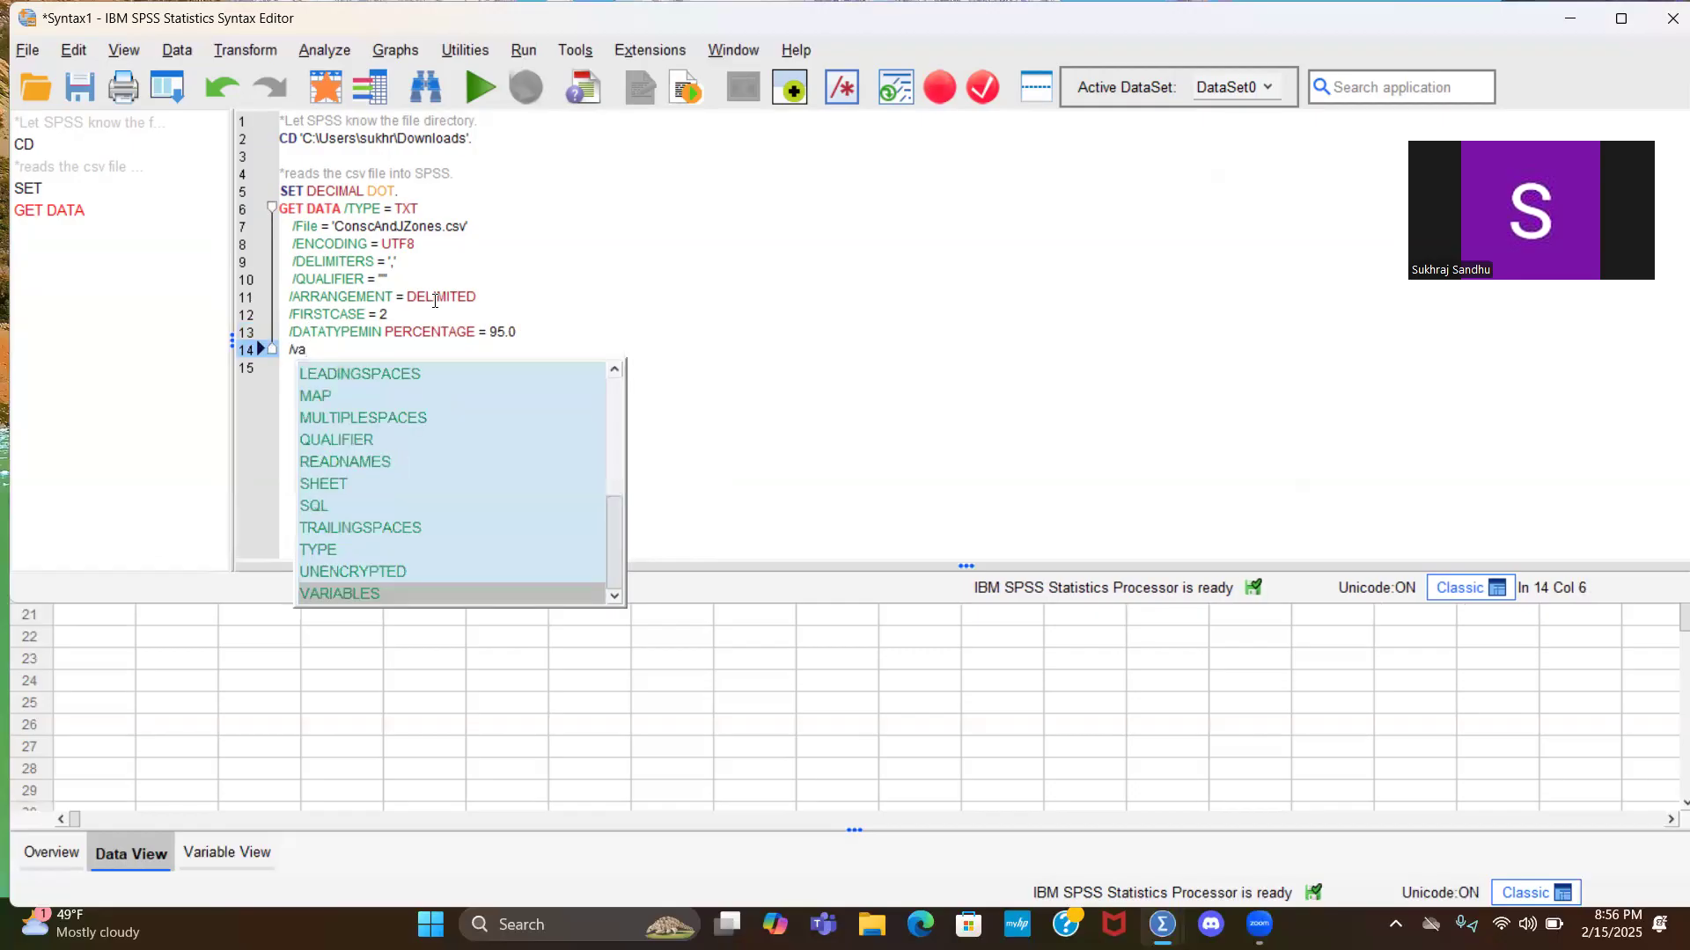
key(Return)
text(= )
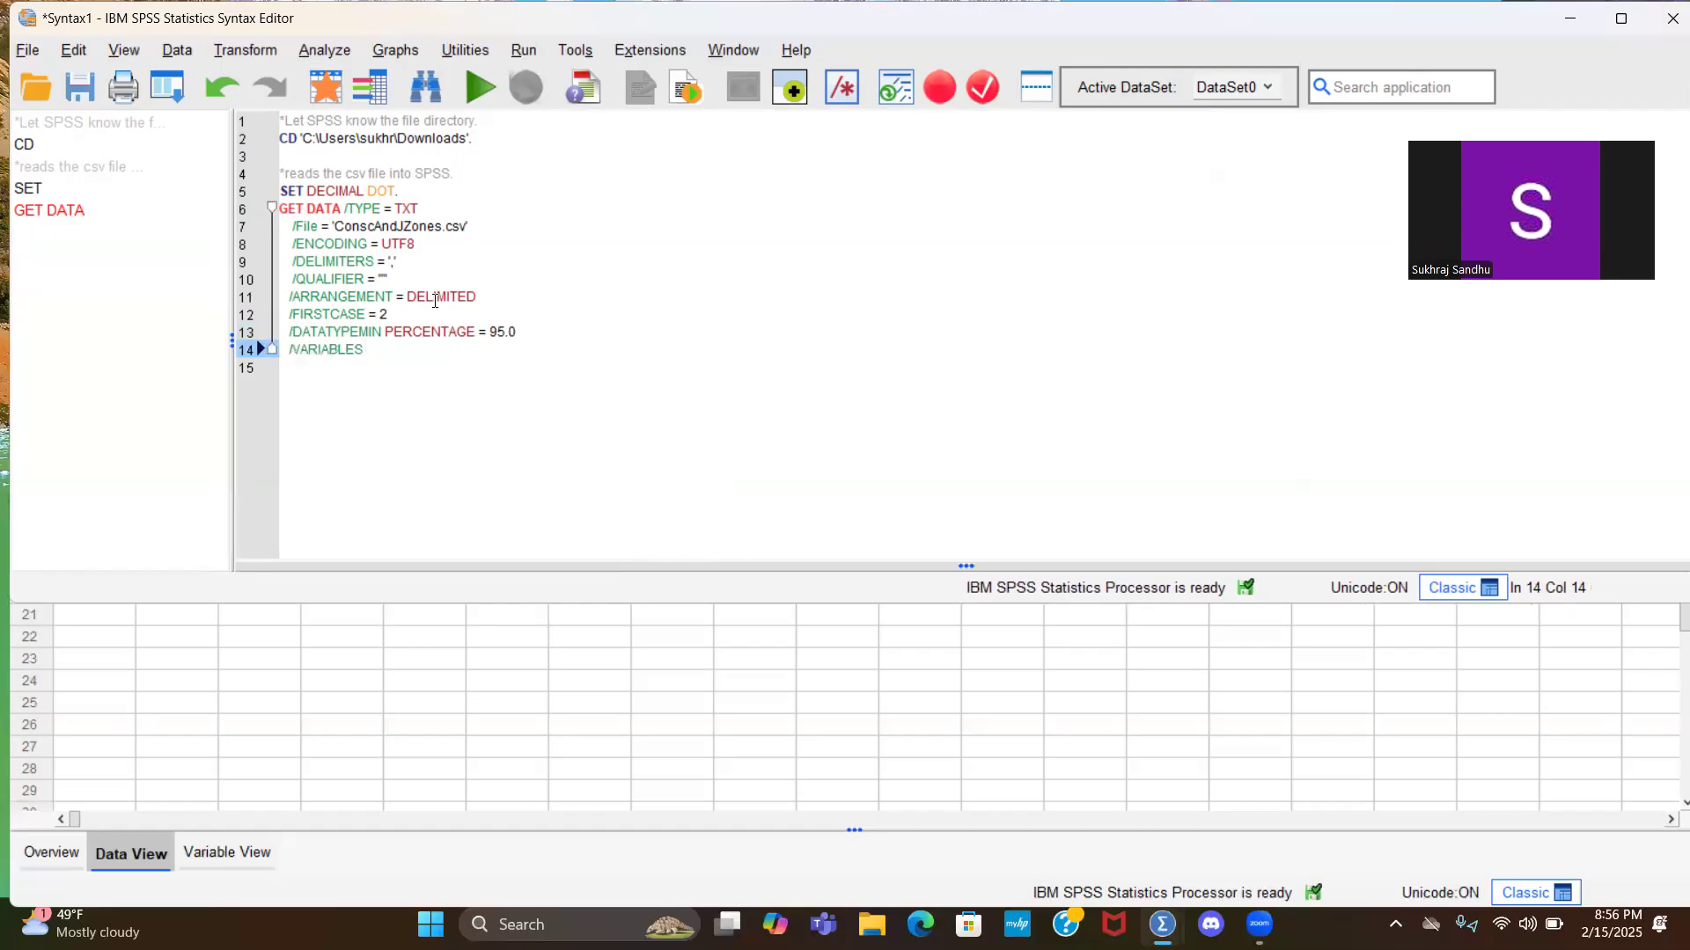
text(ONETSOCCode a)
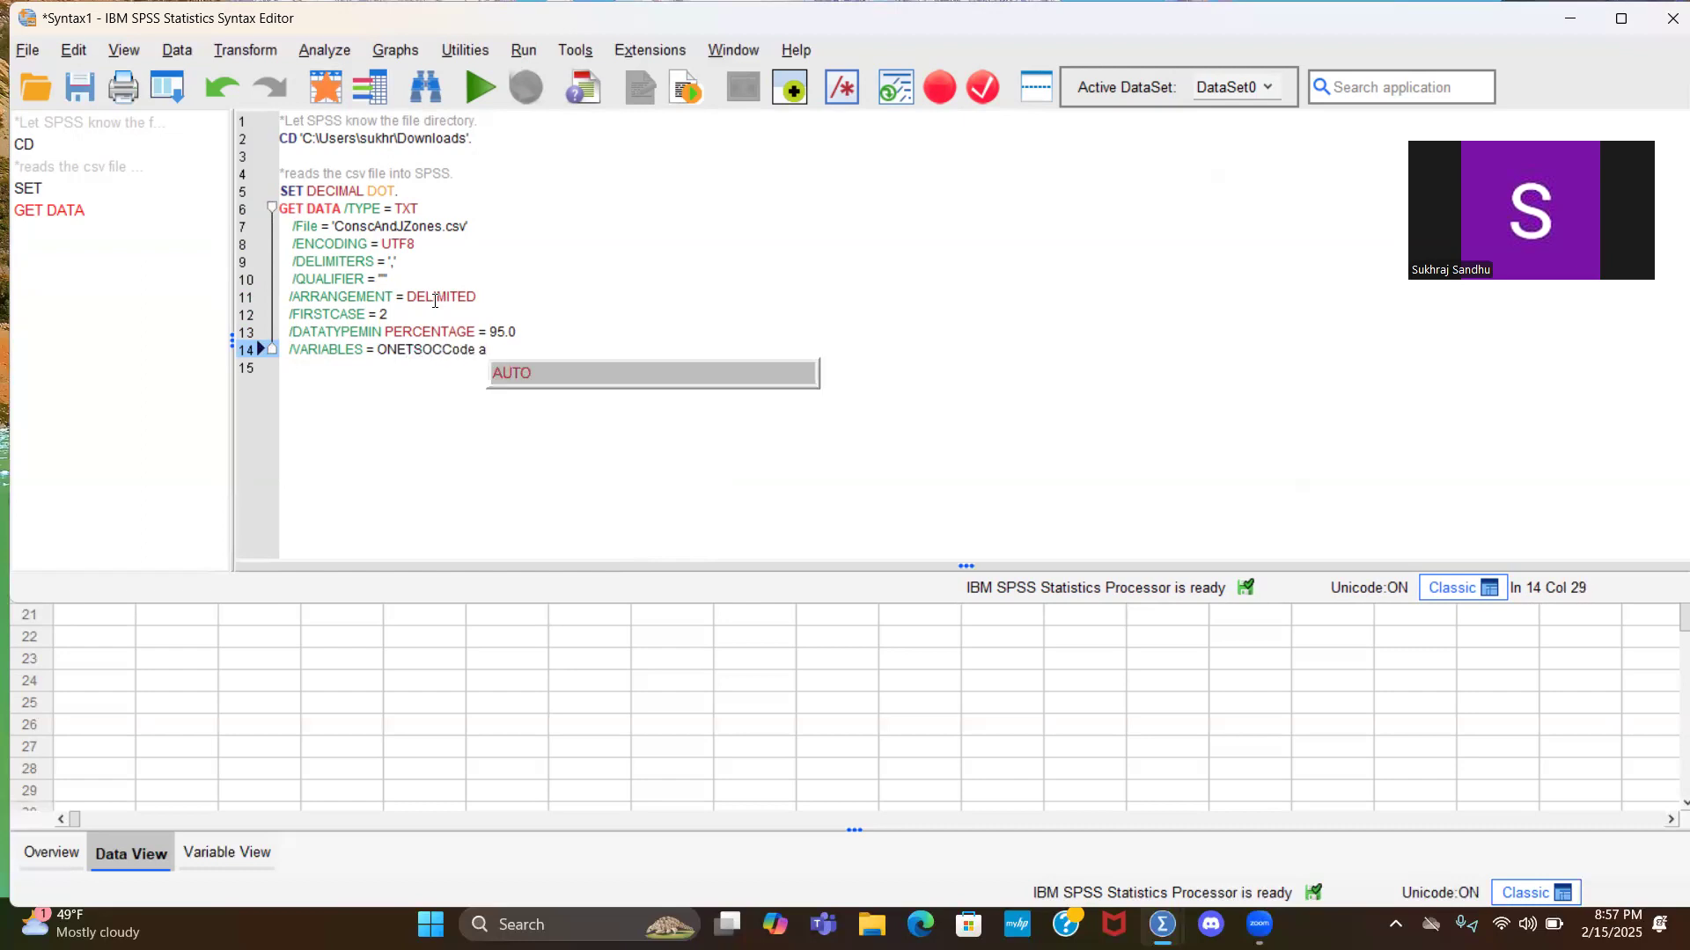
key(Return)
key(Return)
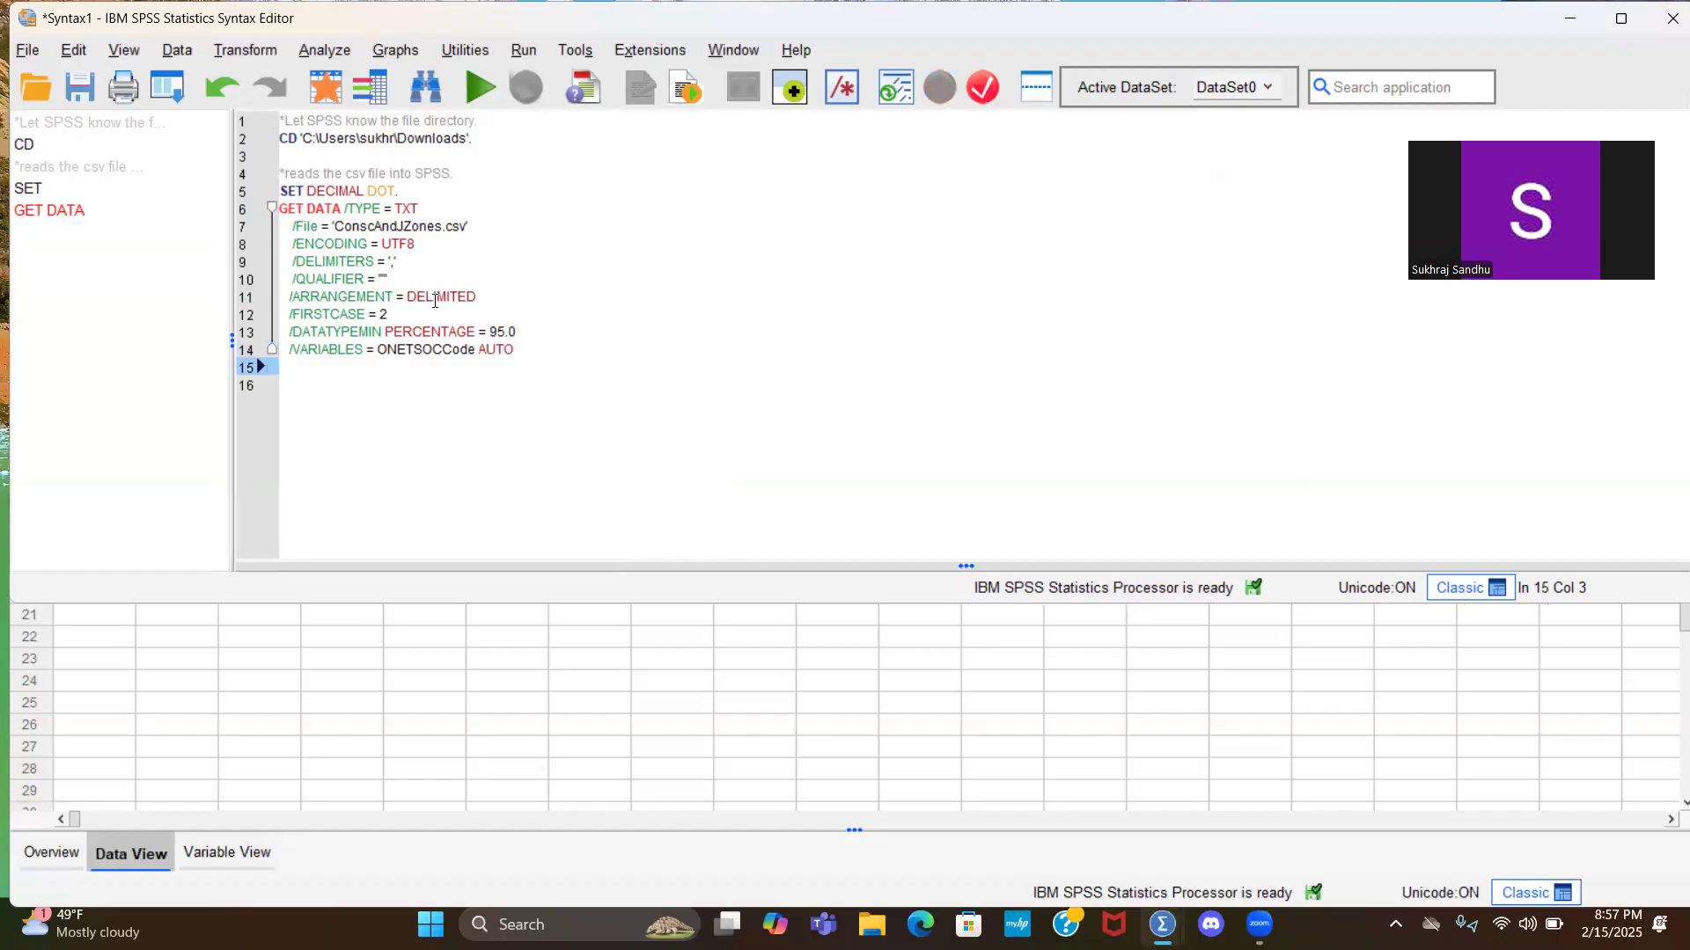
Step: Add the variable entry "Title AUTO" on an indented line beneath ONETSOCCode
key(Tab)
key(Tab)
key(Tab)
key(Tab)
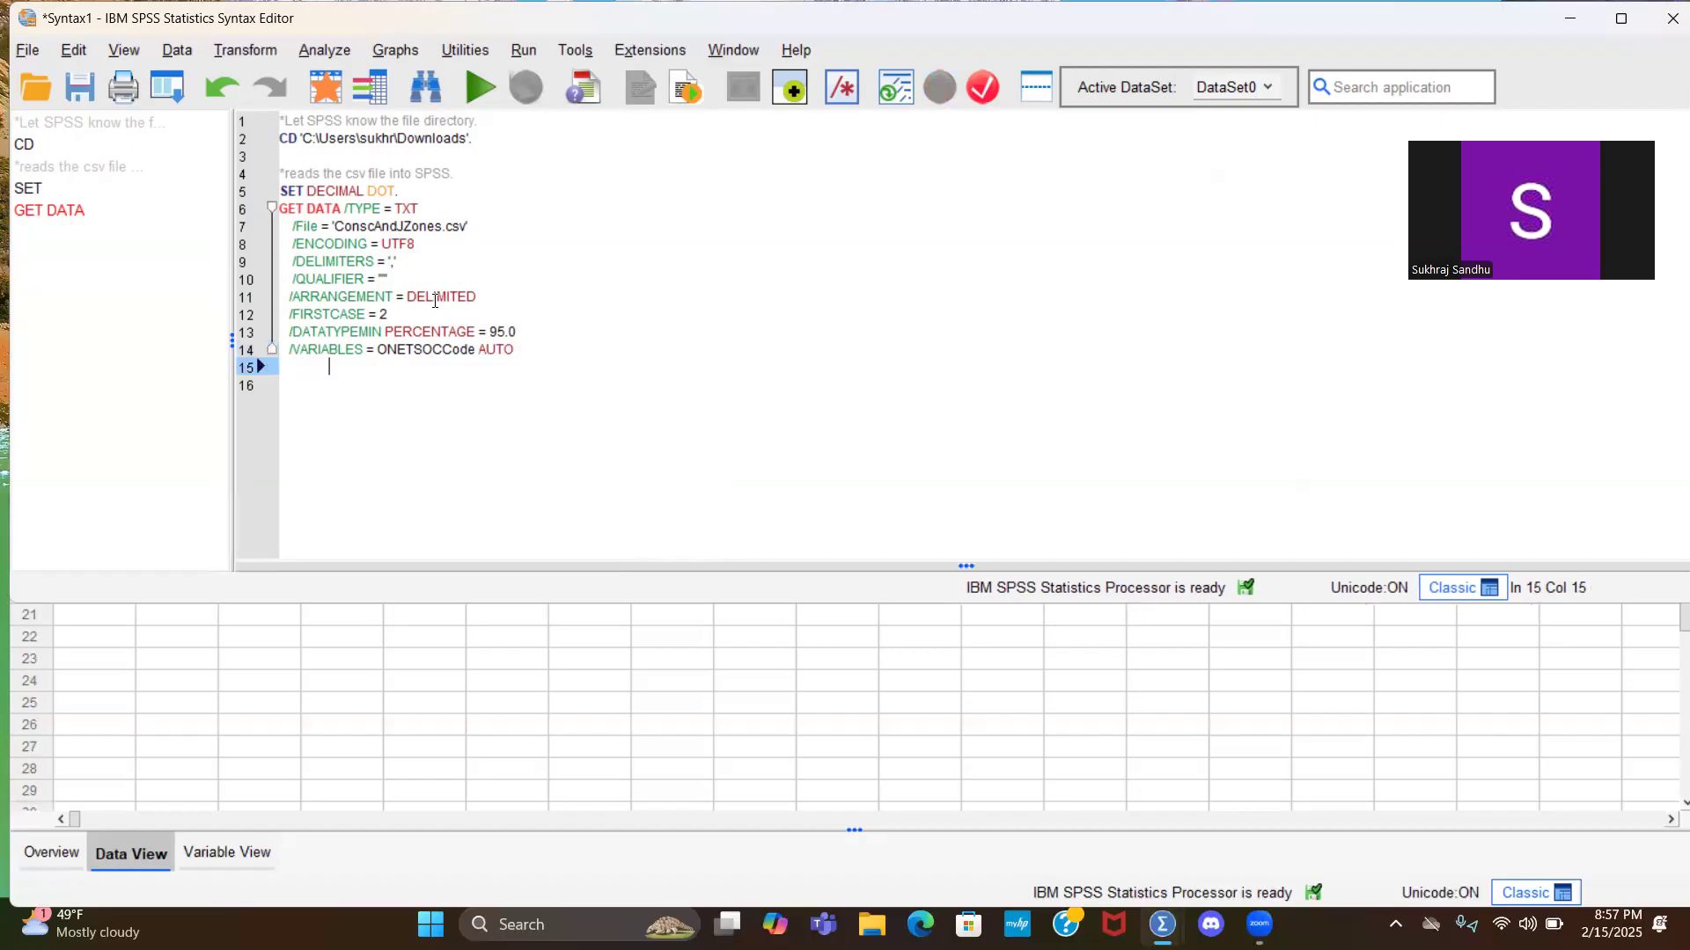
key(Tab)
text(Title A)
key(Return)
key(Return)
Step: Add "JobZone AUTO" and "Consc AUTO" to the variable list, ending the GET DATA command with a period
text(JoB)
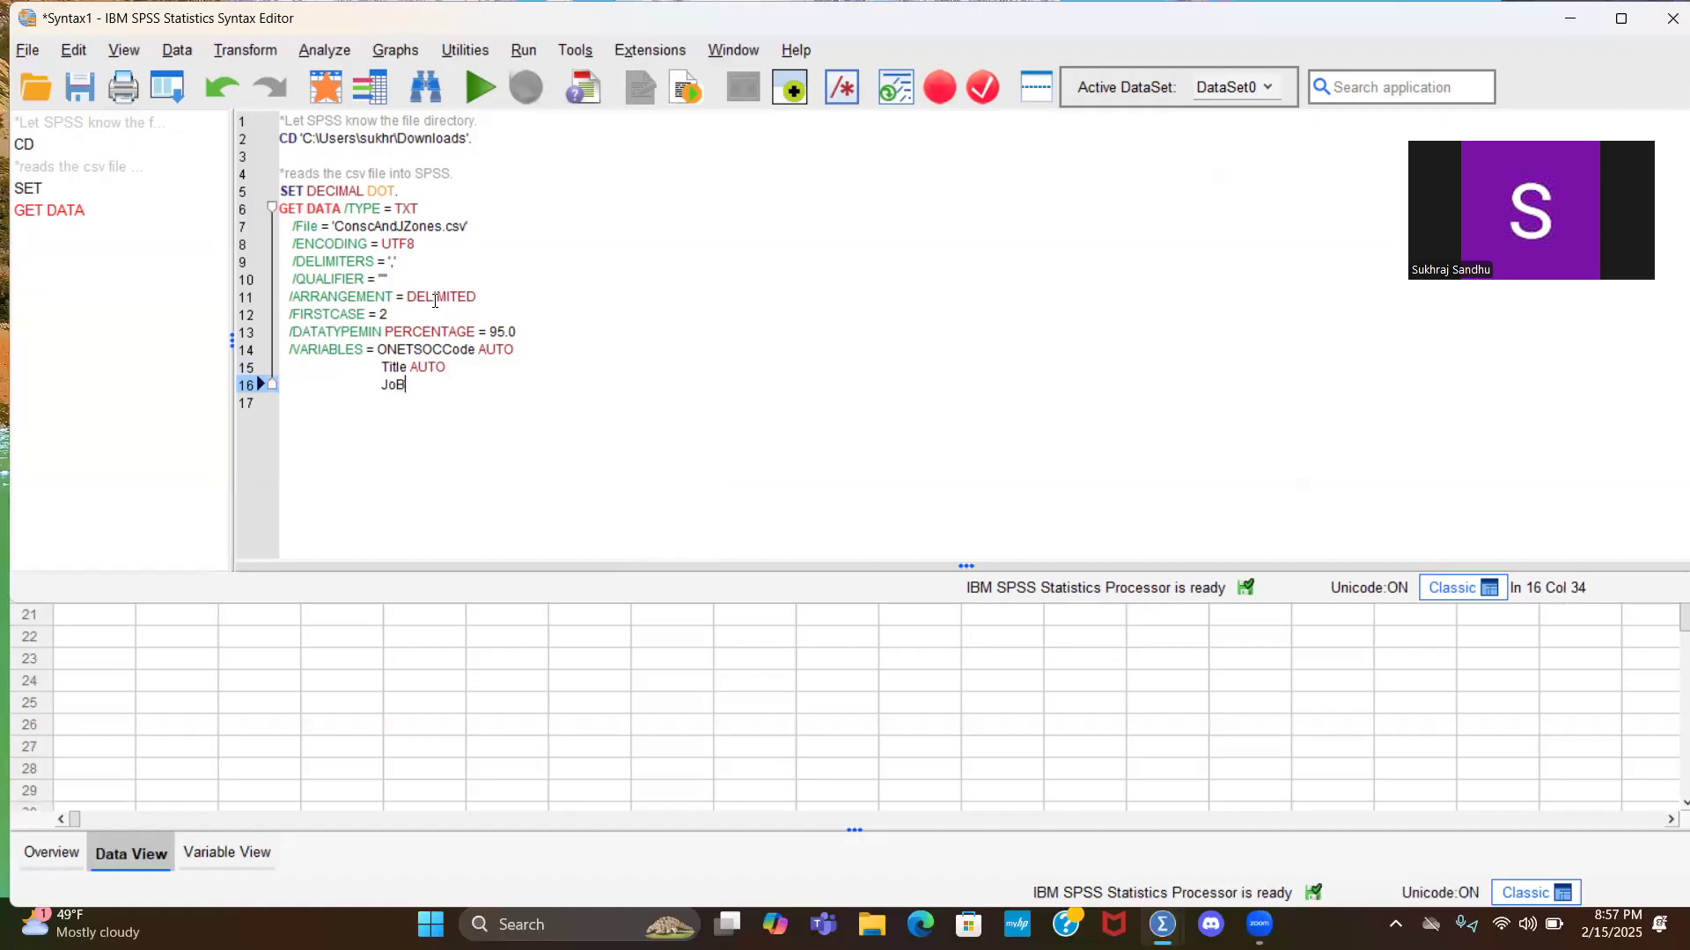
key(BackSpace)
text(bZone AUTO')
key(BackSpace)
key(Return)
text(onsc)
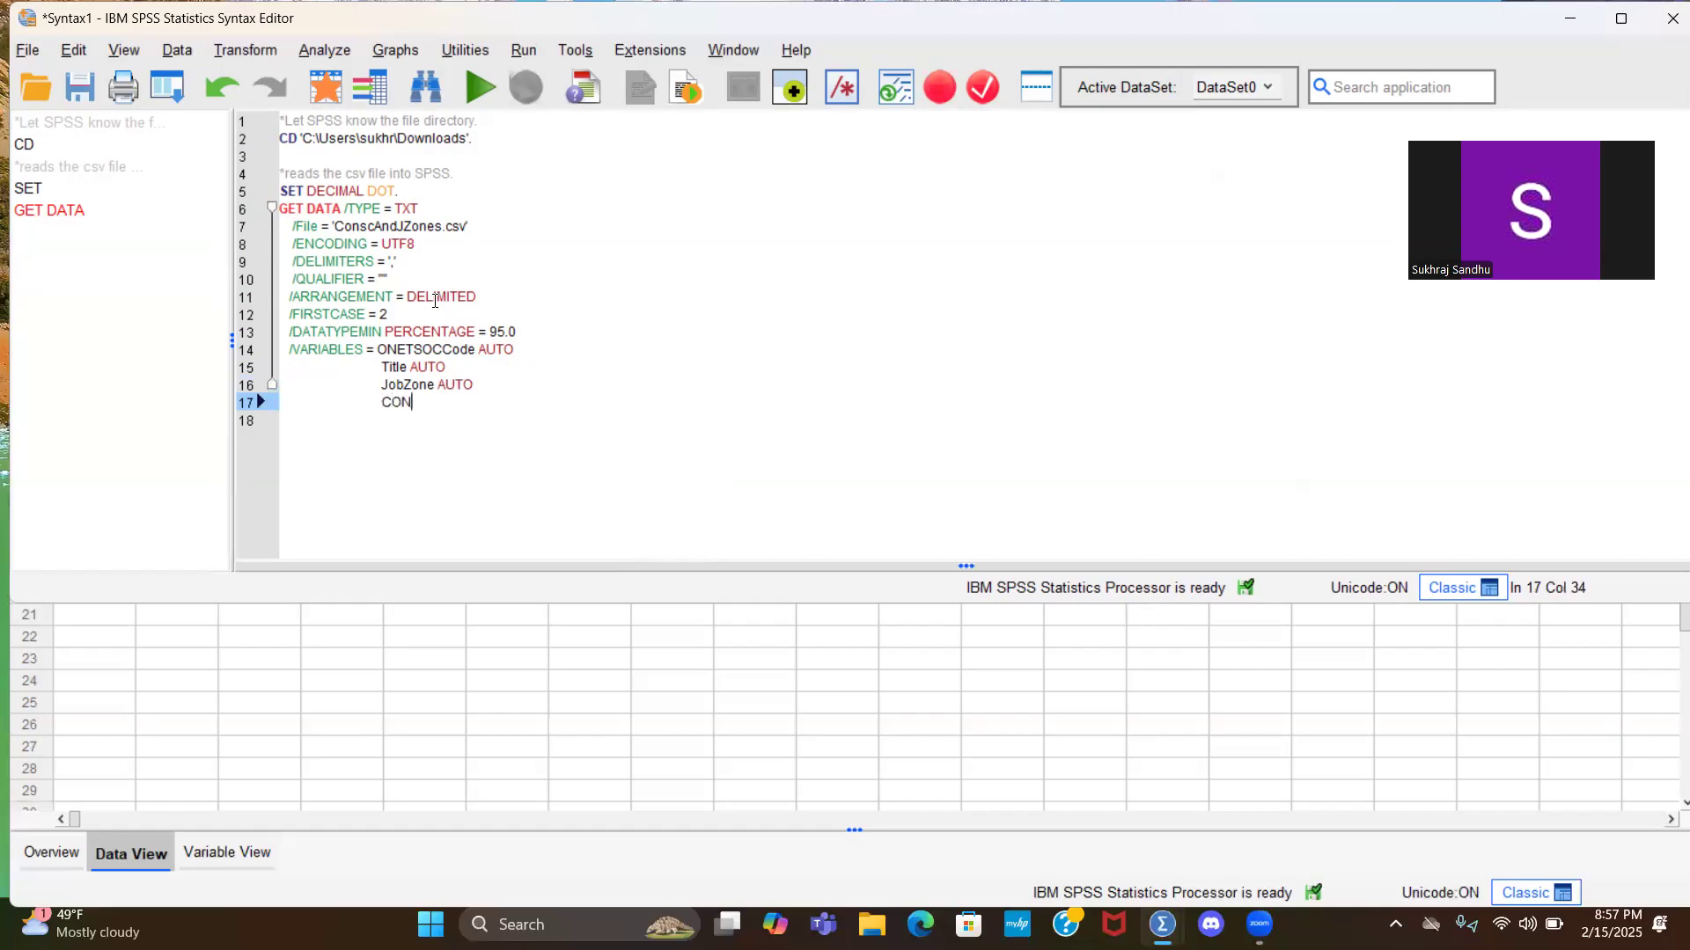
text( AUTO.)
key(Return)
Step: Add an EXECUTE command ending with a period below the GET DATA command
text(Exe)
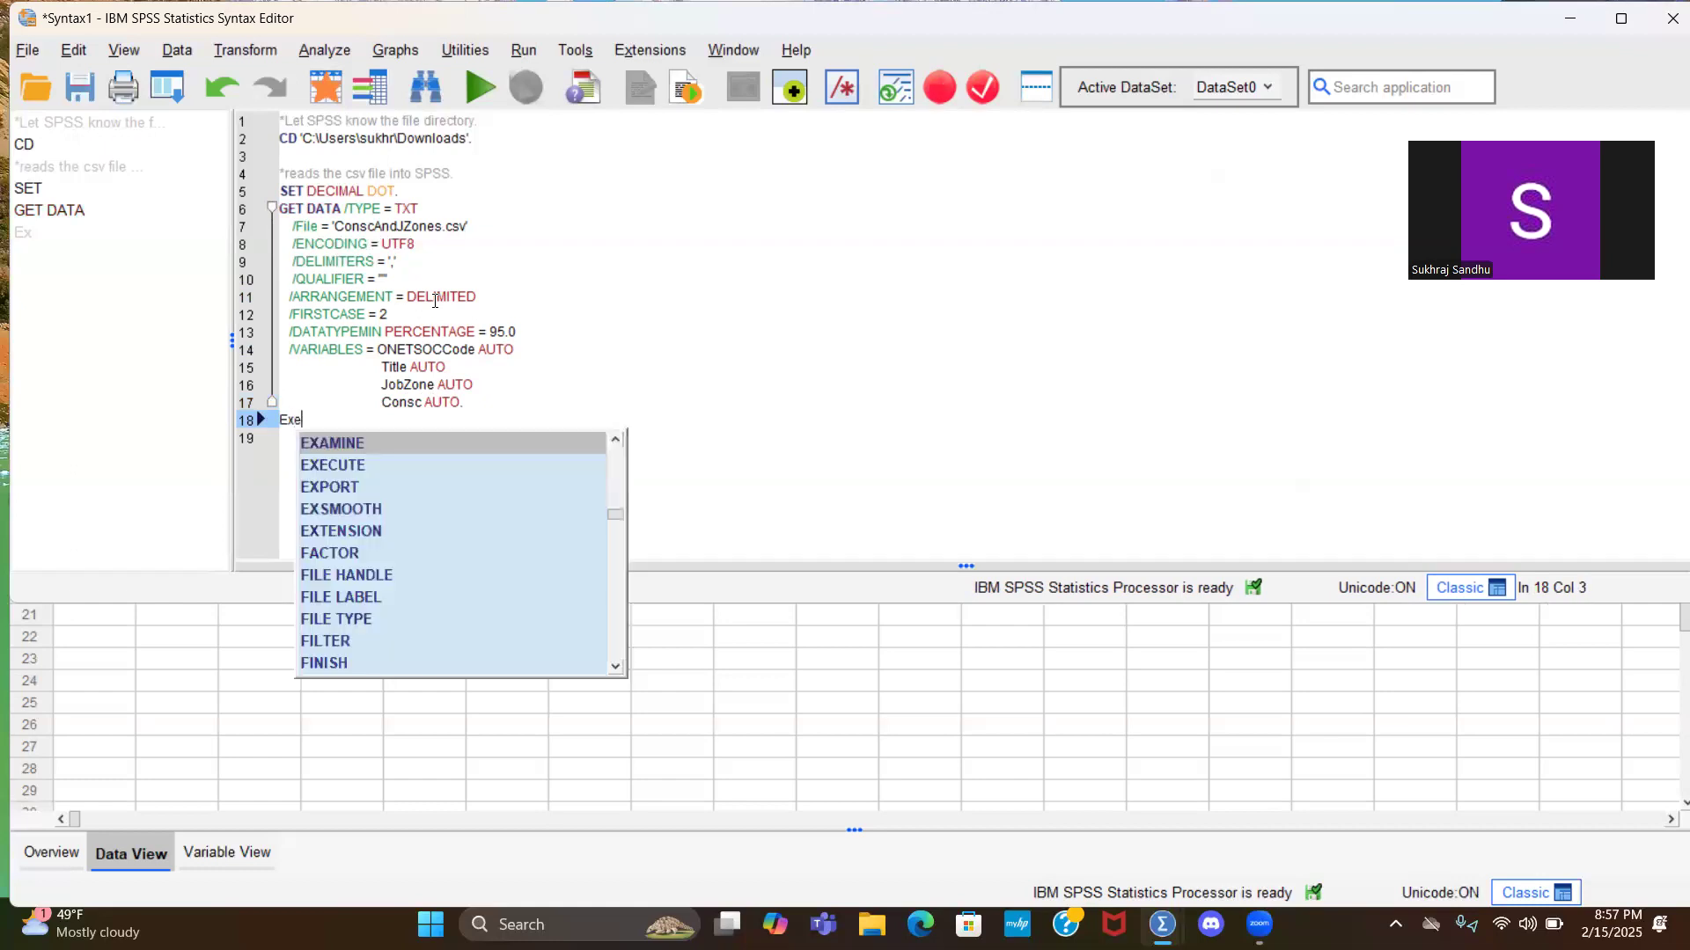
key(Return)
text(.)
key(Return)
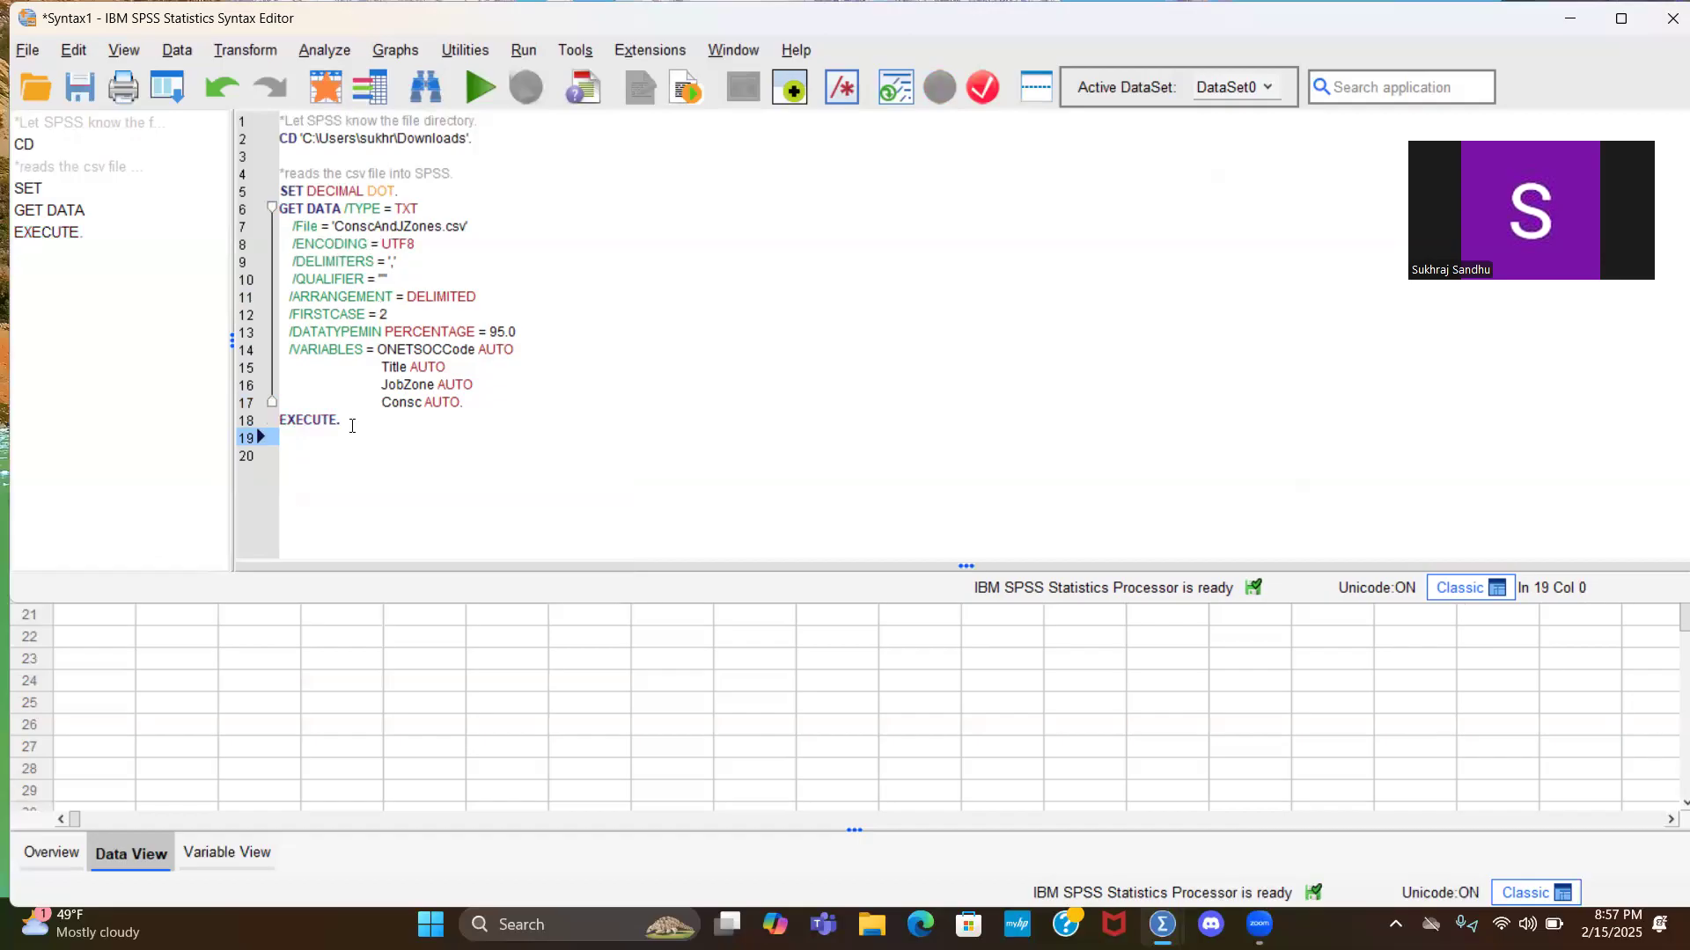
Step: Run the syntax from SET DECIMAL DOT through EXECUTE, check the imported data, and return to the Syntax Editor
drag(341, 421, 280, 191)
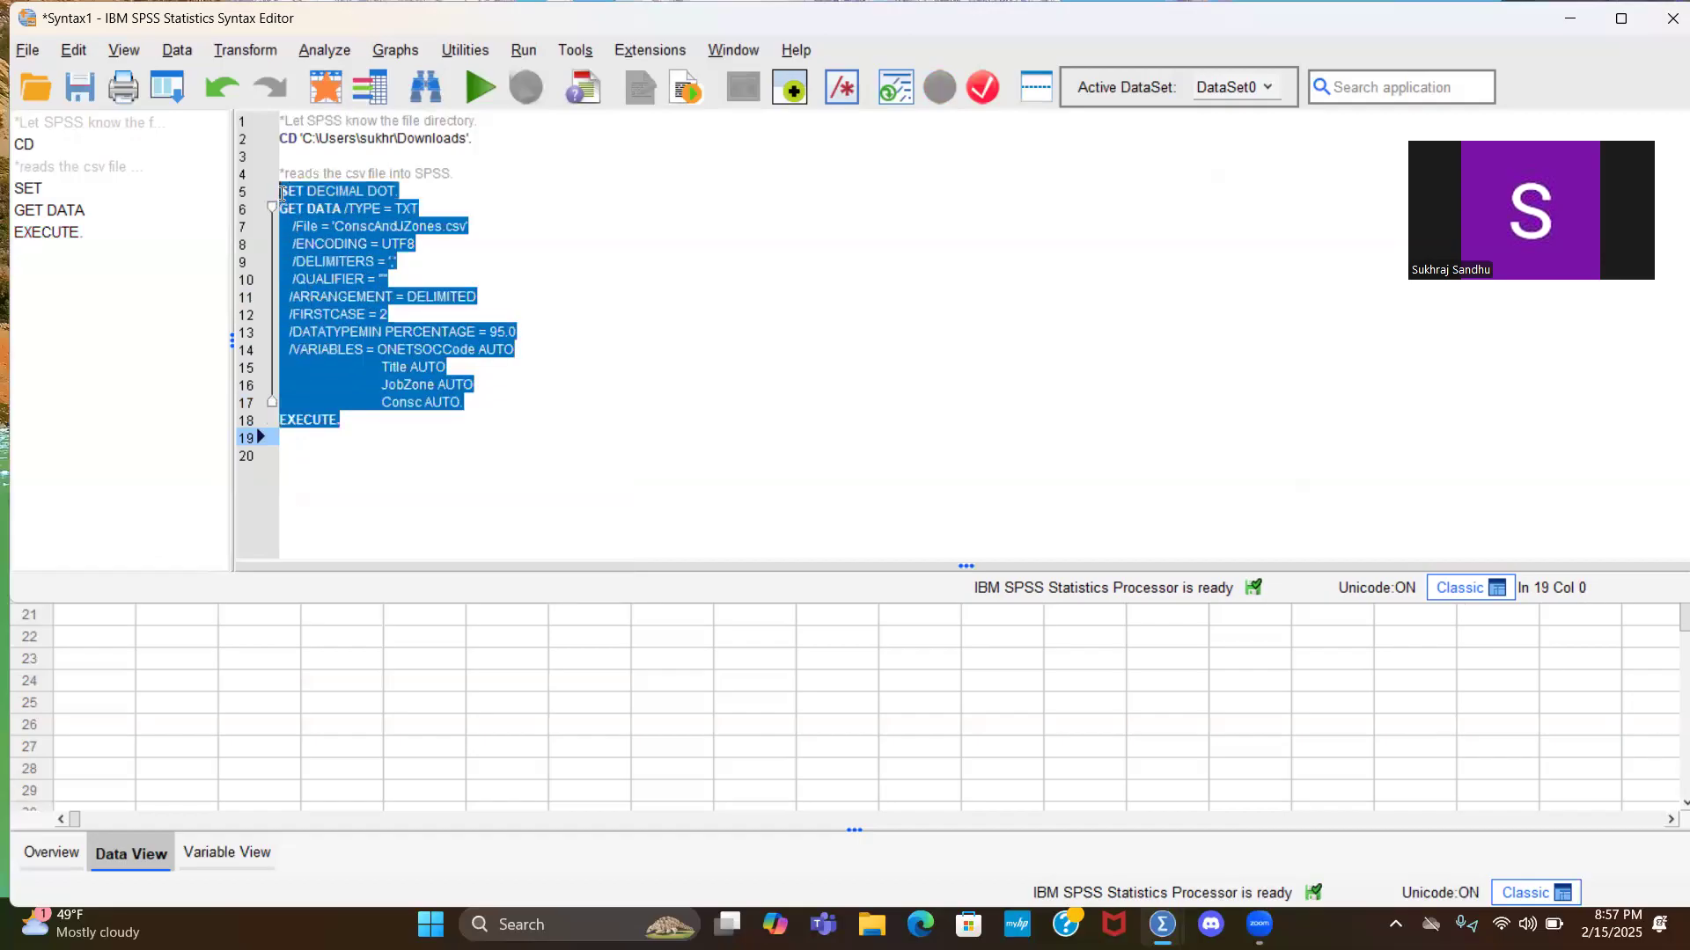
click(445, 103)
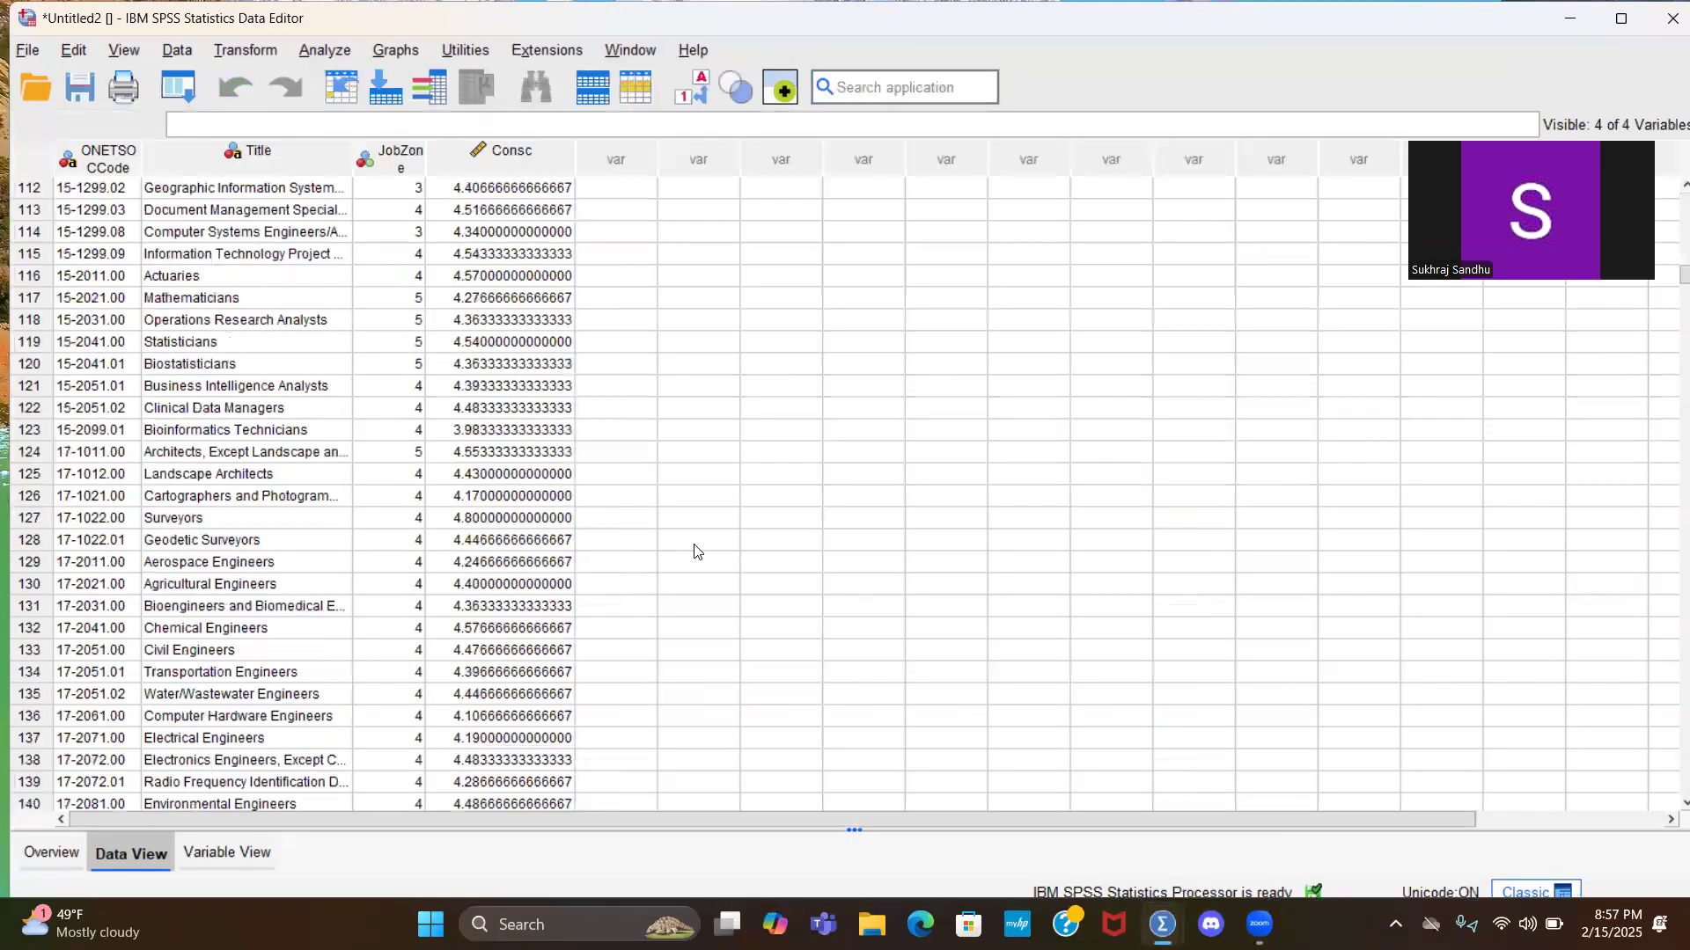
mouse_move(1163, 922)
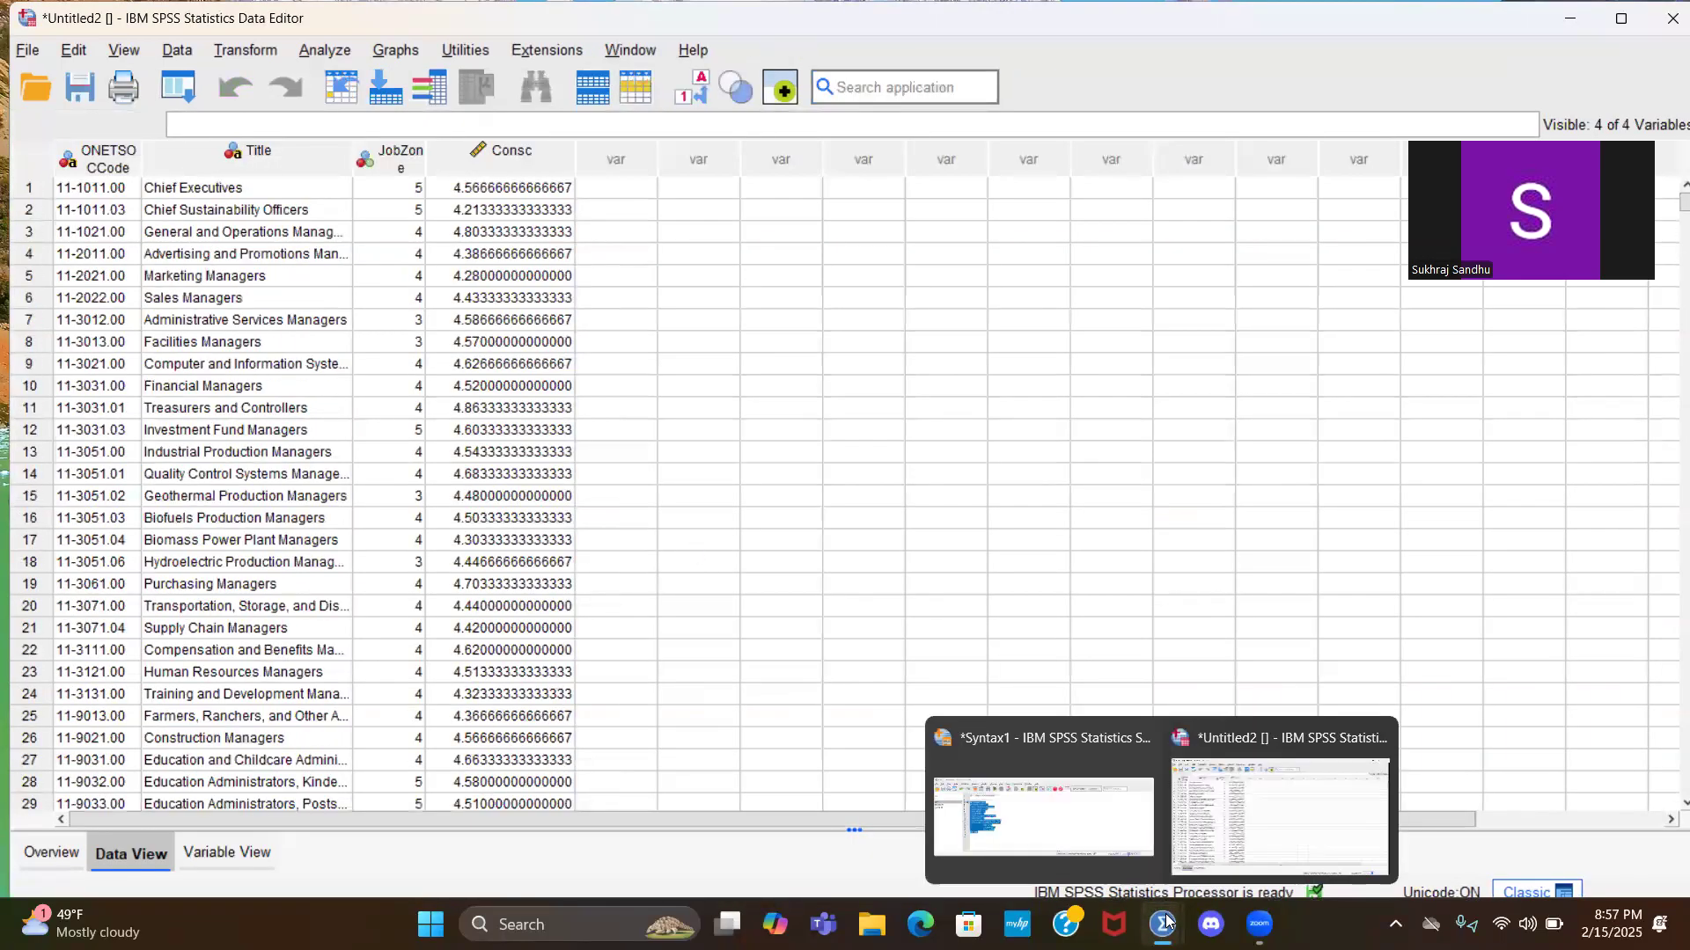
click(1059, 829)
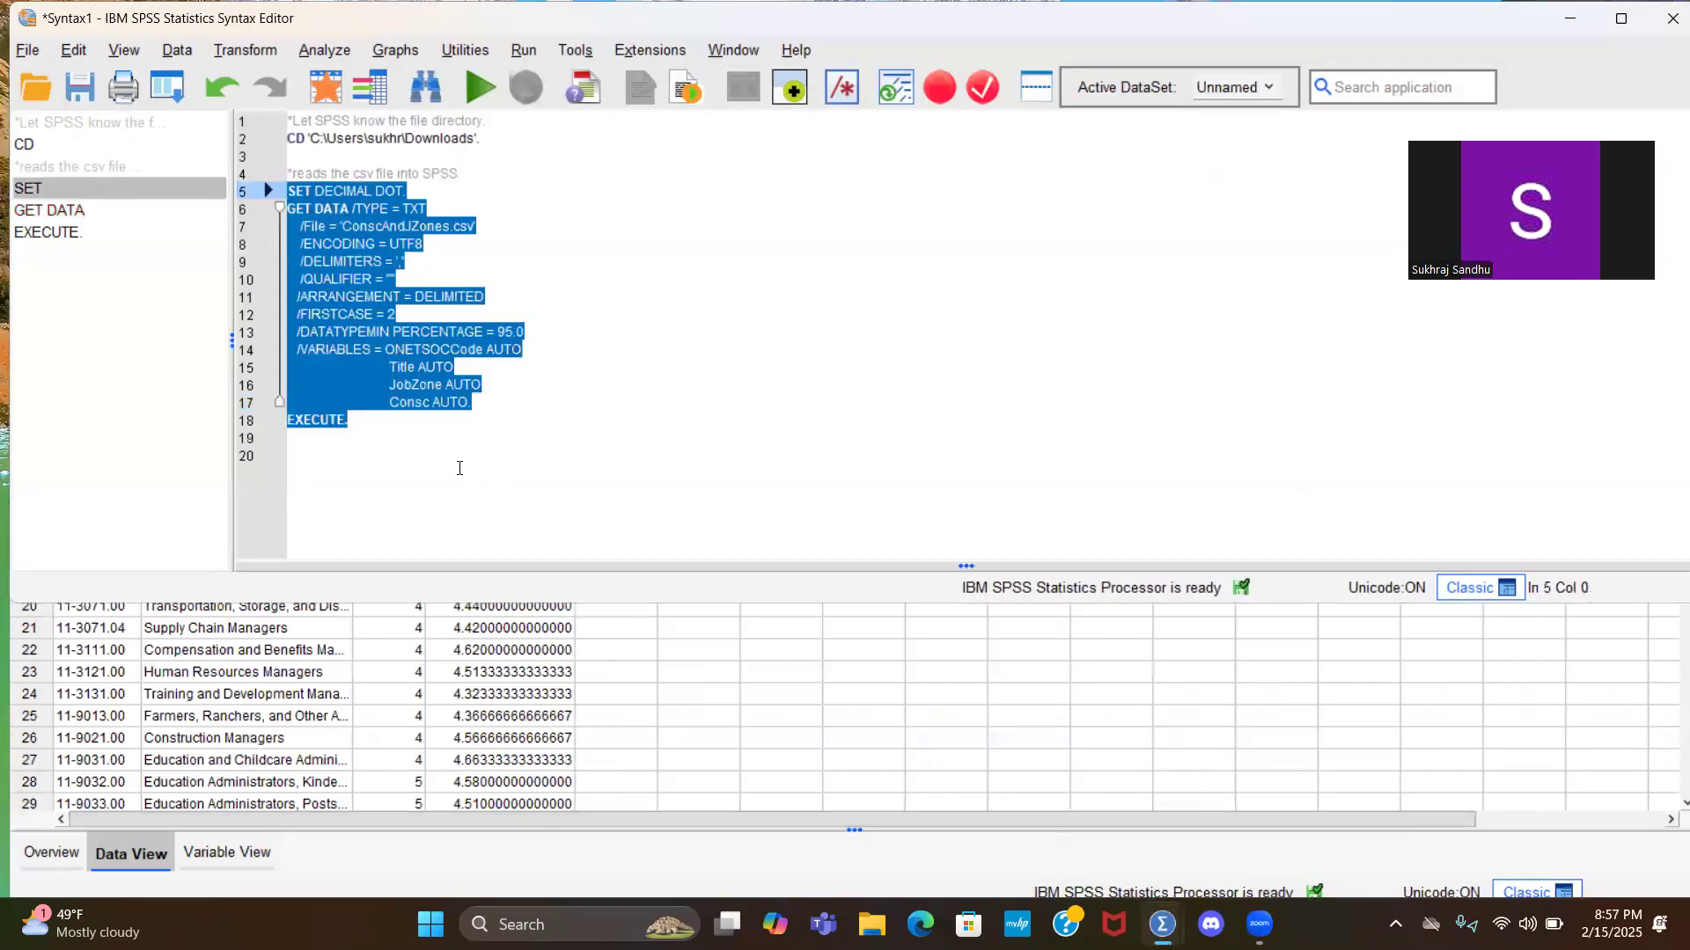
Step: Write the comment "*creates frequency table for JobZone." on line 20, below the EXECUTE command
click(459, 467)
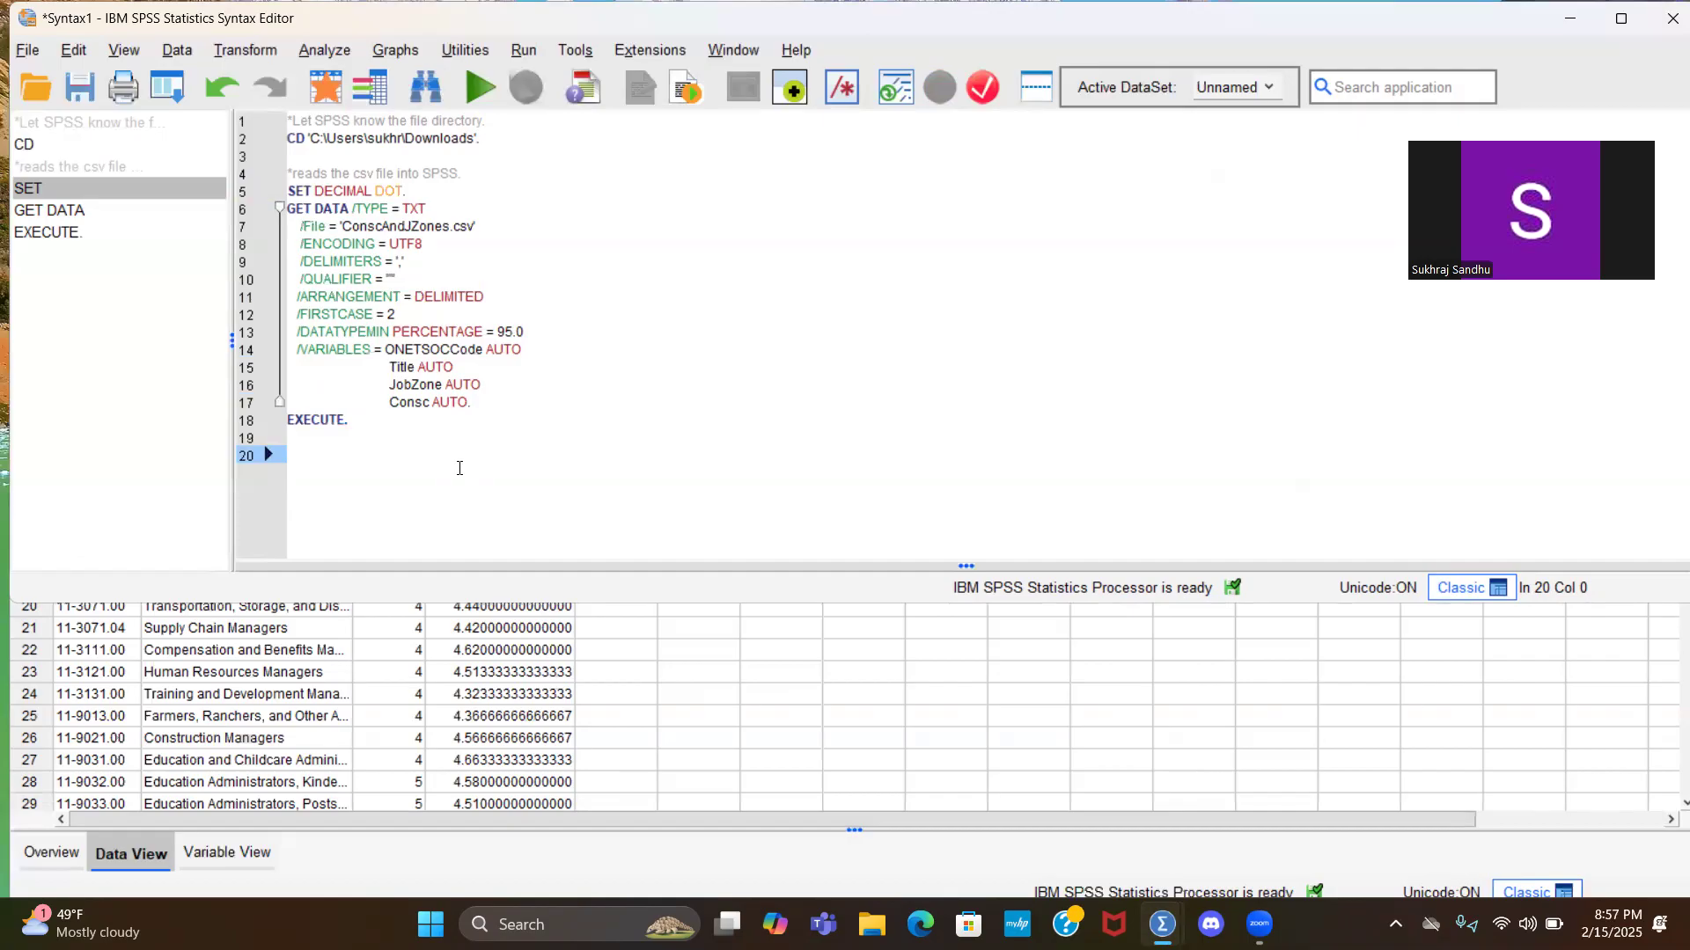
text(*c)
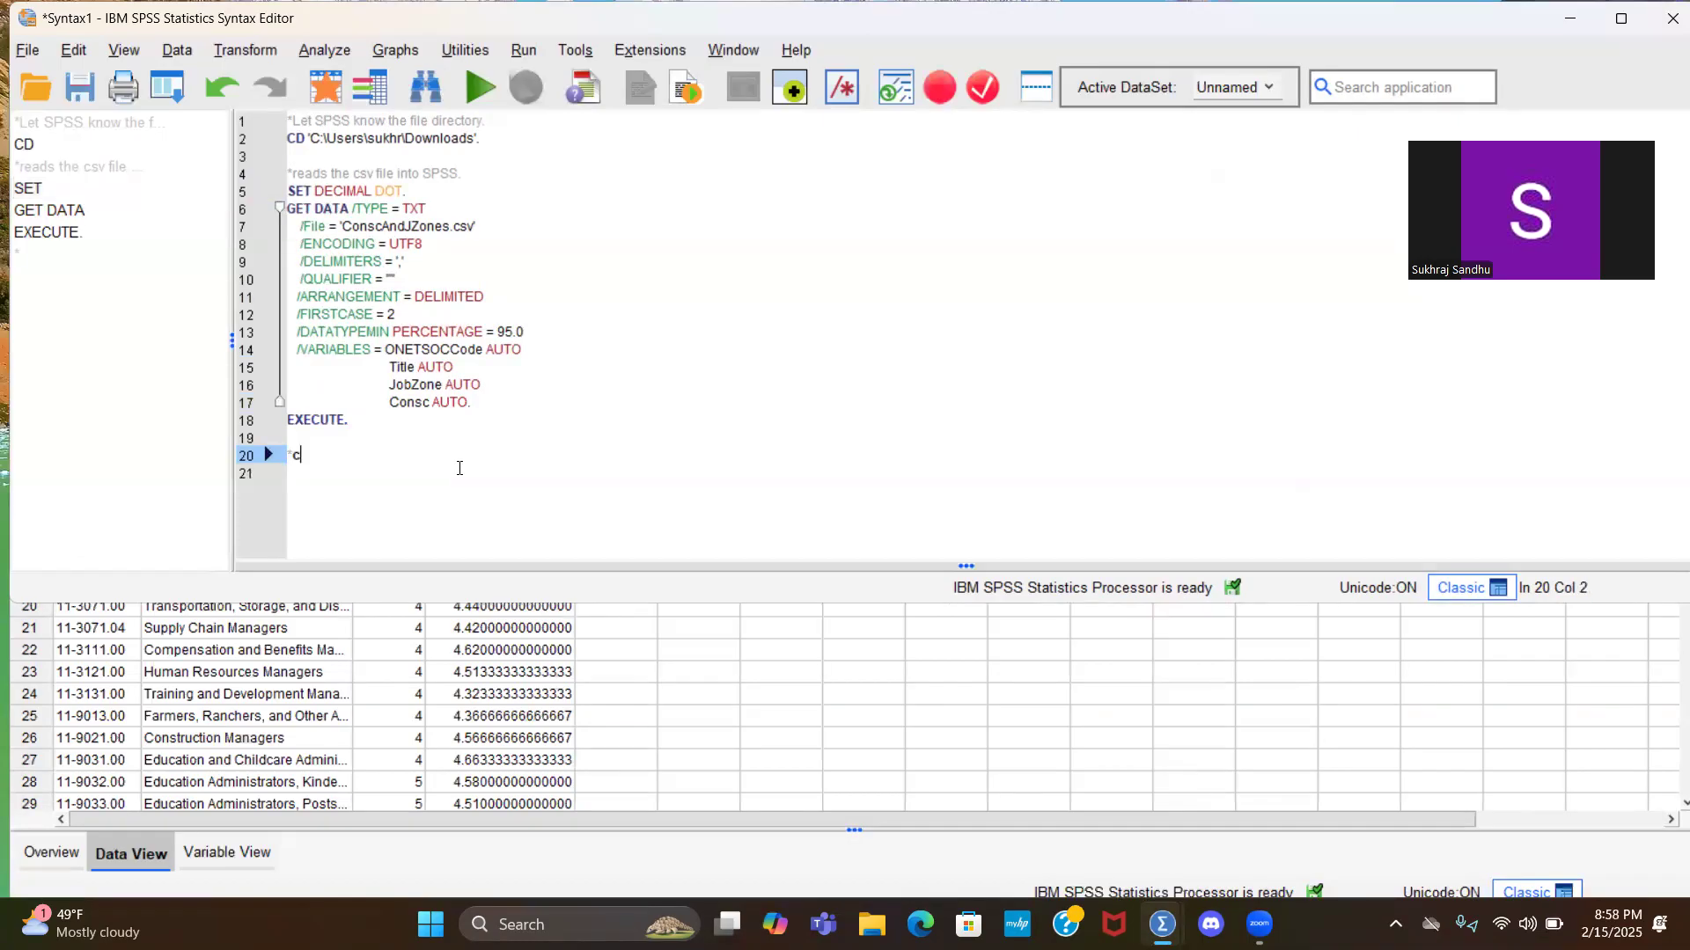
text(reates freq)
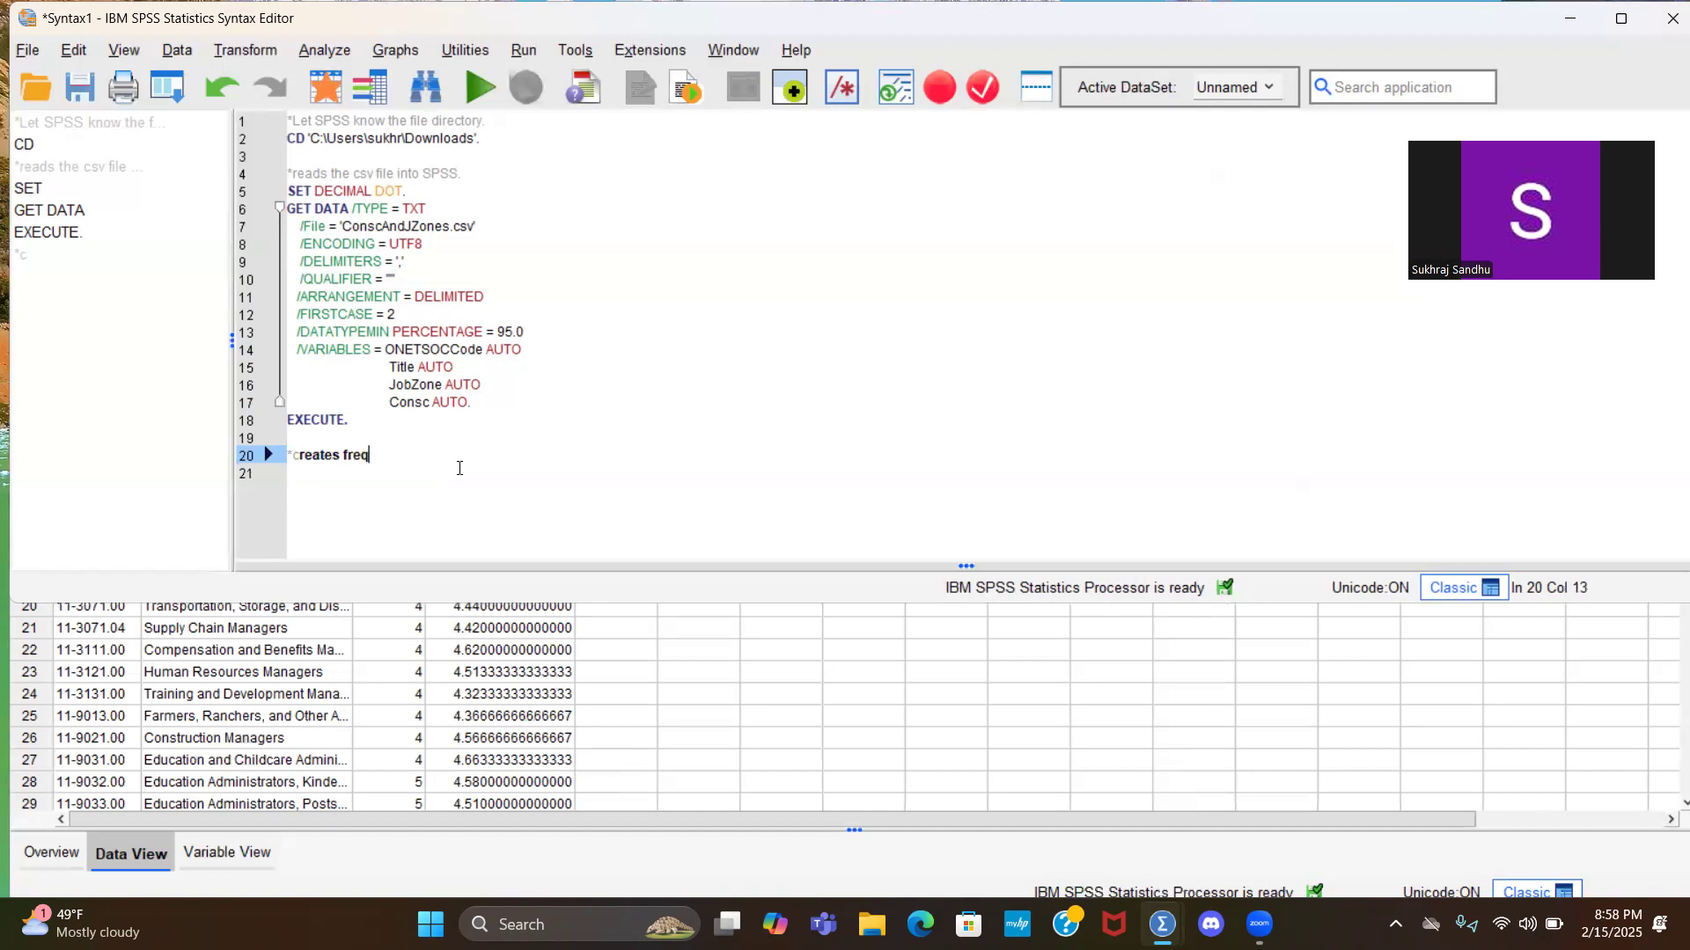
text(uency t)
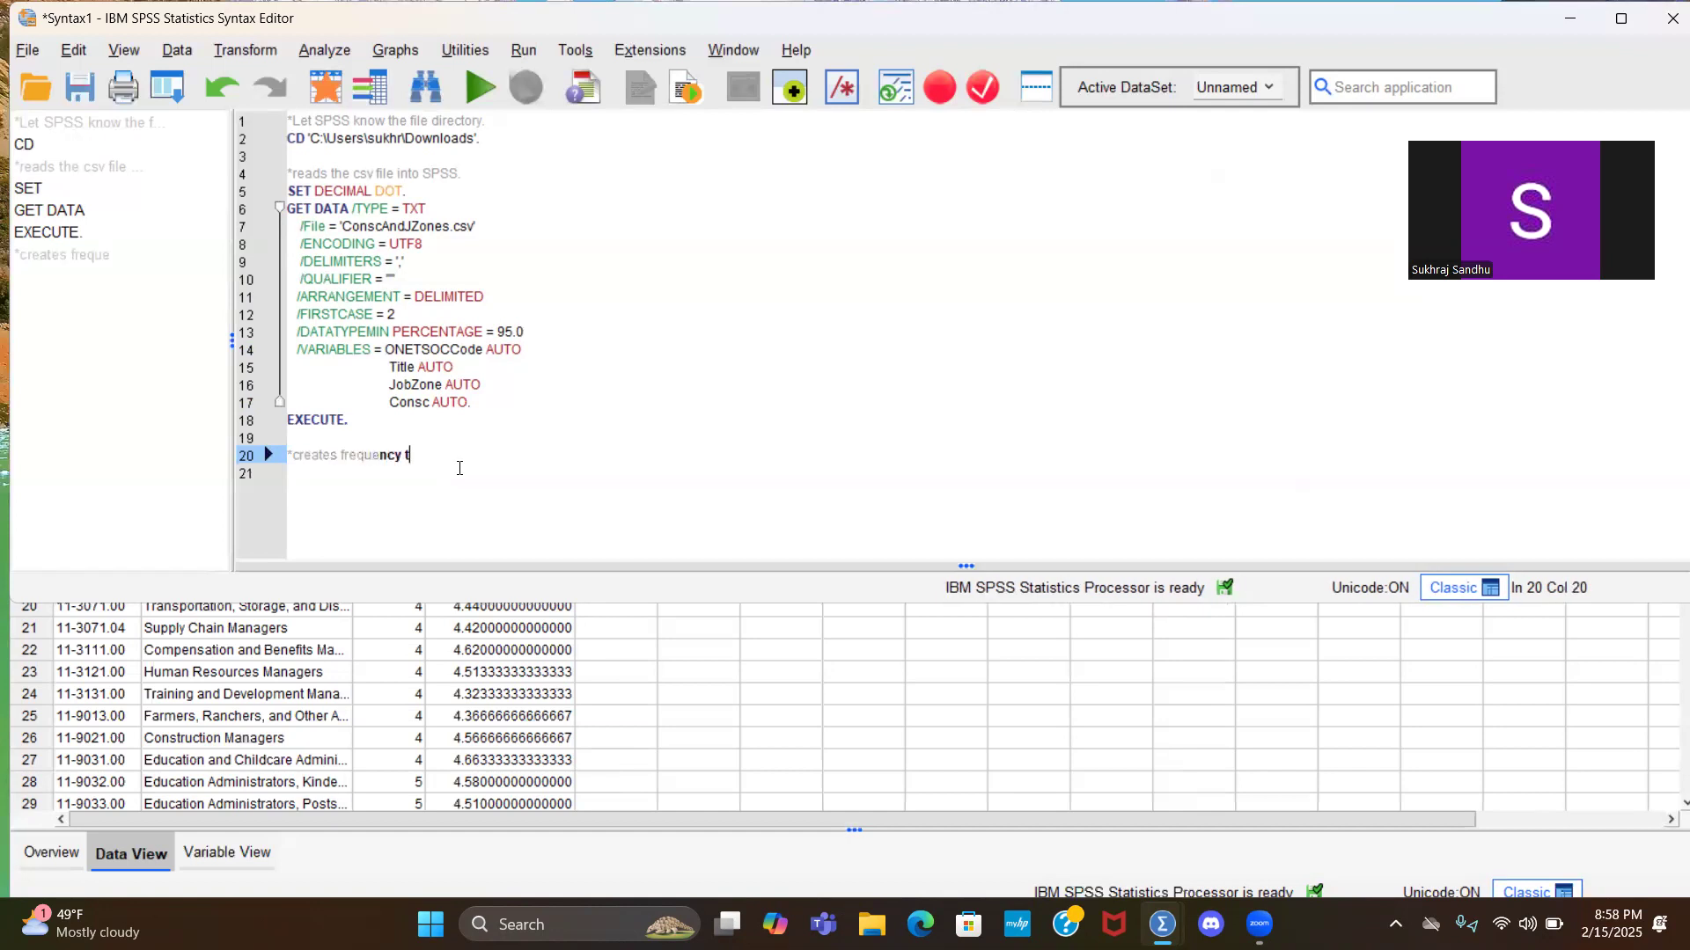
text(able for JobX)
key(BackSpace)
text(Zone.)
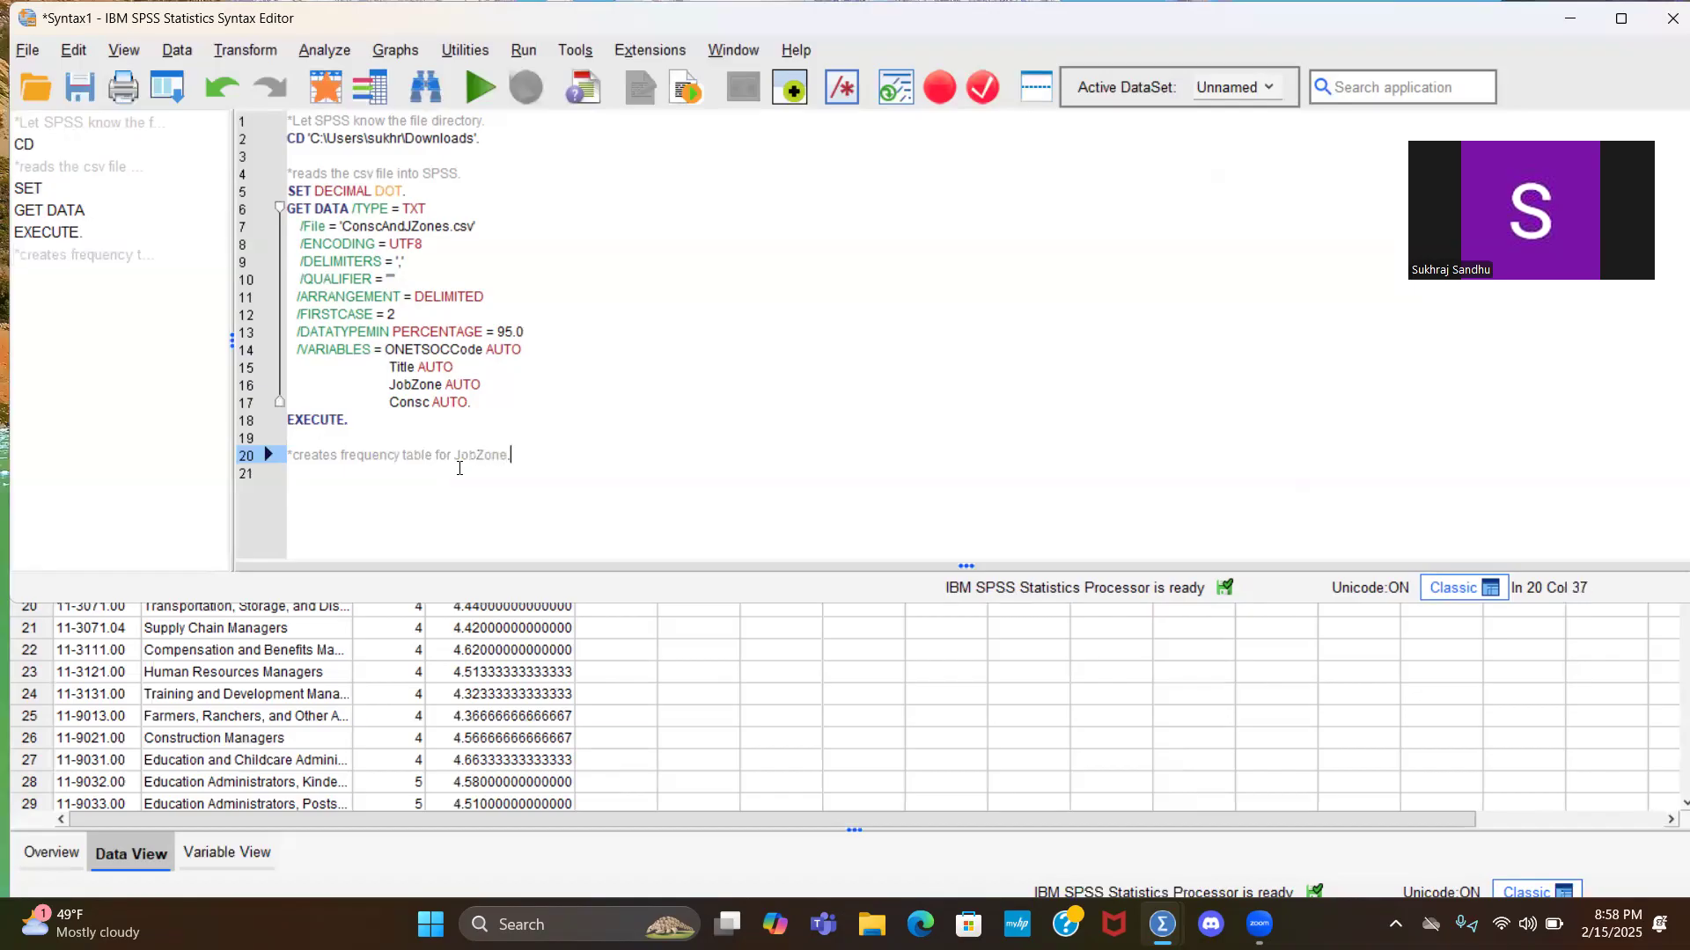
Step: Add the command "FREQUENCIES JobZone." below the frequency table comment
key(Return)
text(Freq)
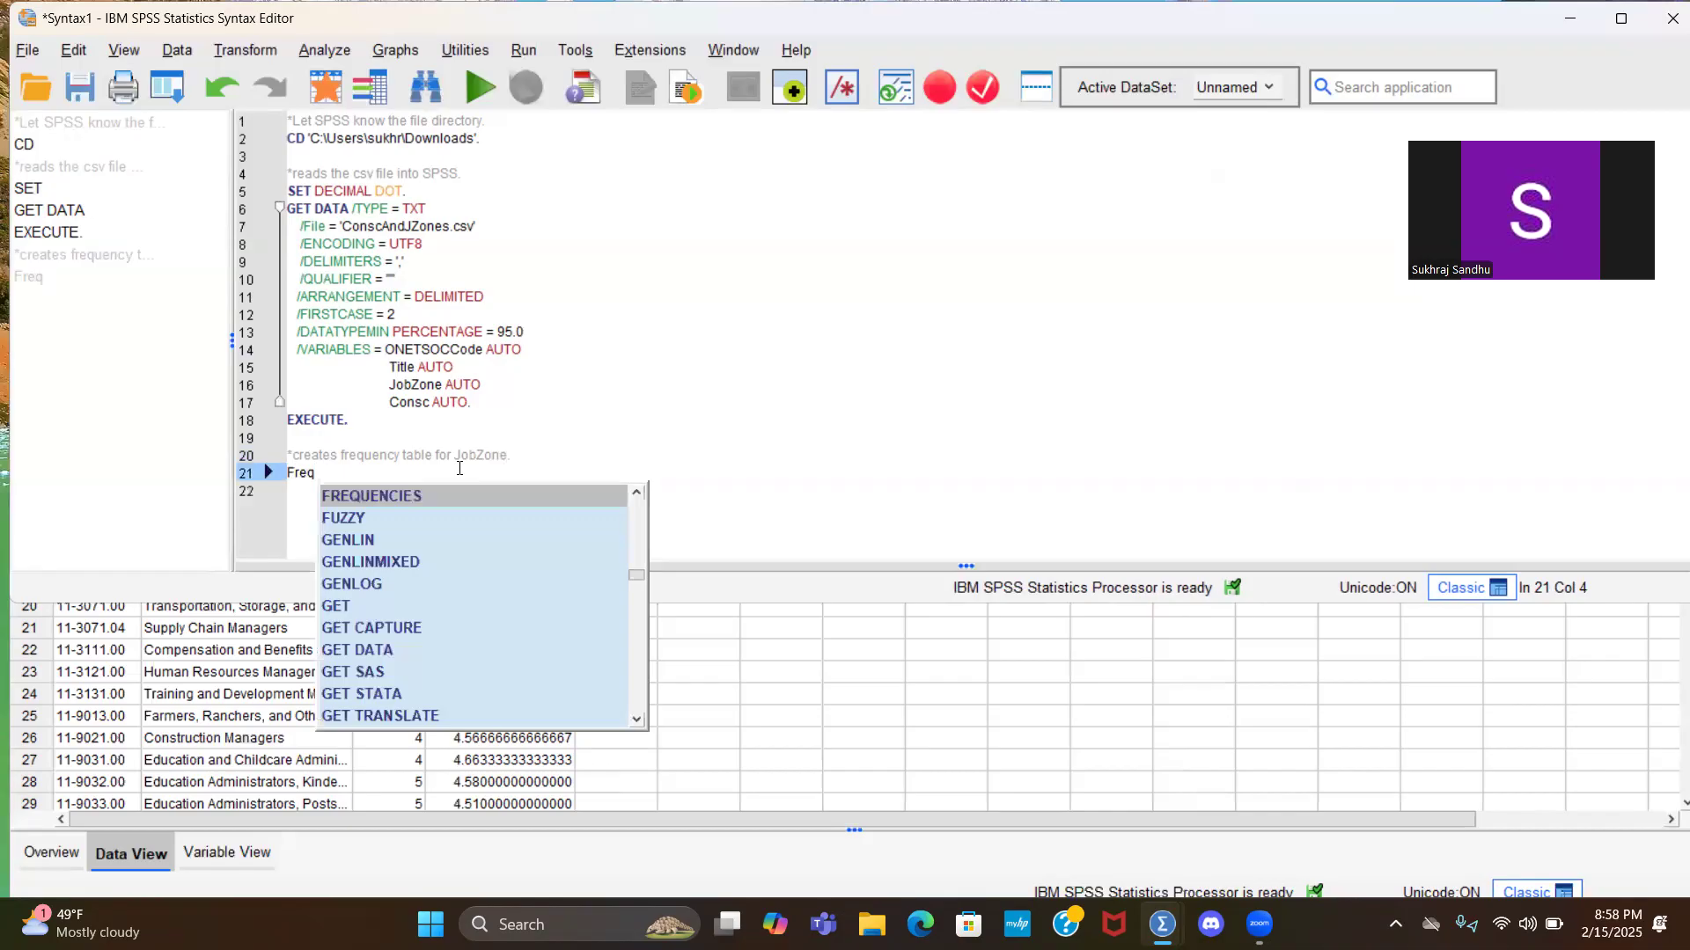
key(Return)
text(Job)
key(Return)
text(.)
key(Return)
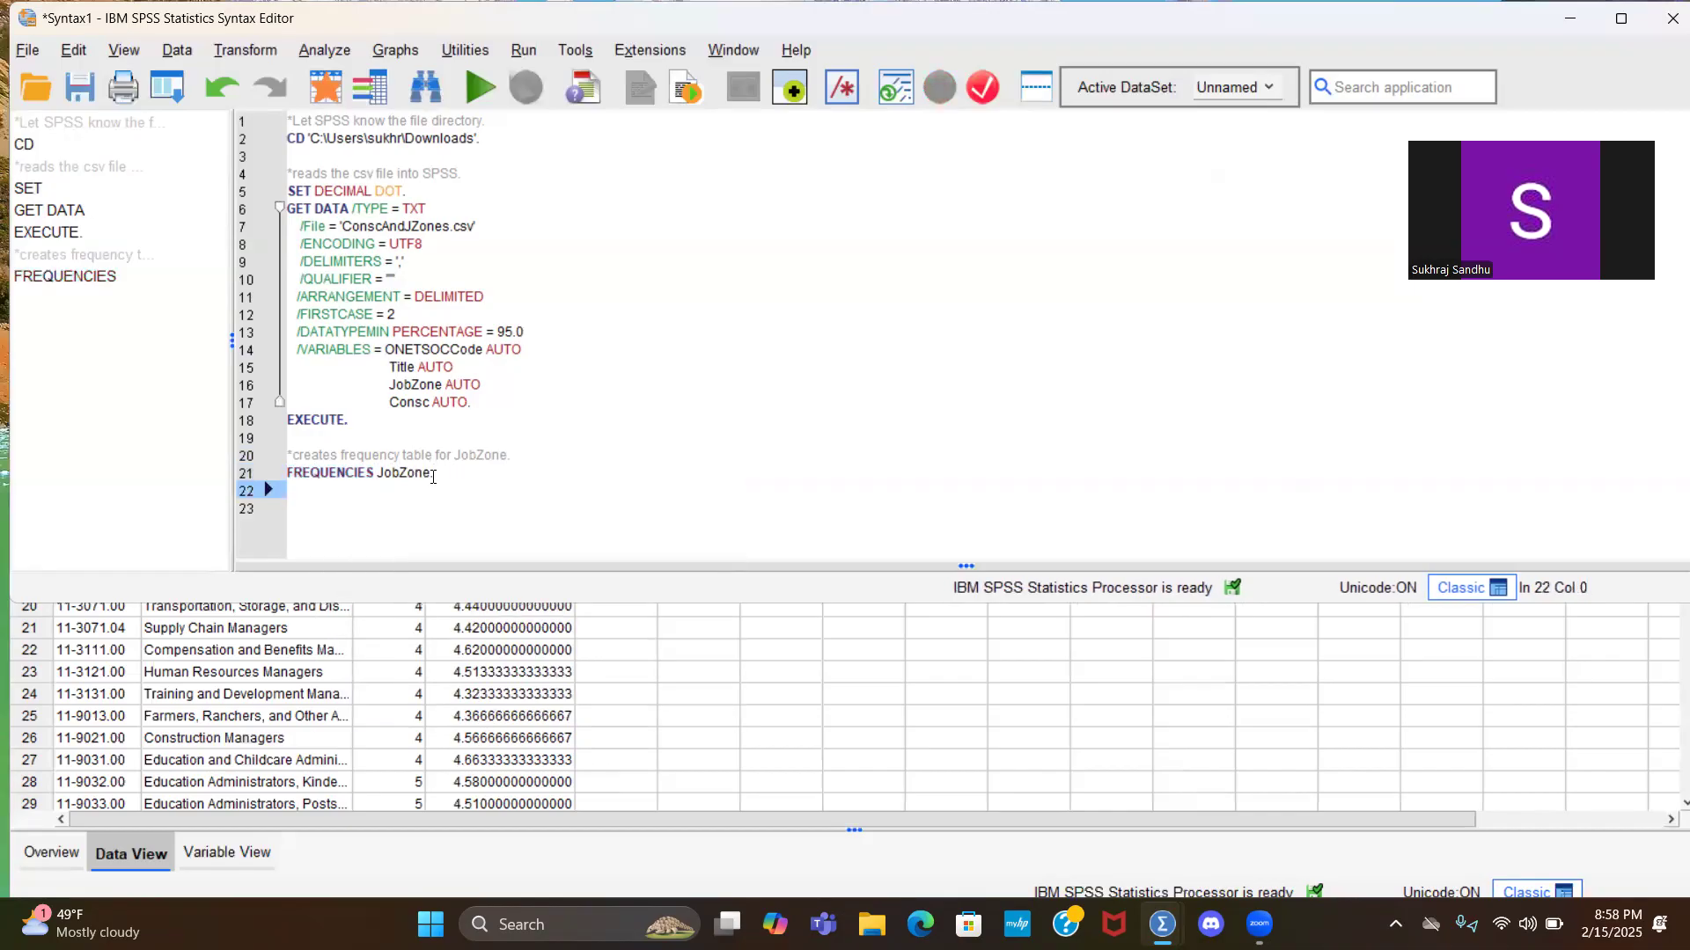
Step: Run the FREQUENCIES command for JobZone and return to the Syntax Editor
drag(434, 473, 333, 474)
click(482, 88)
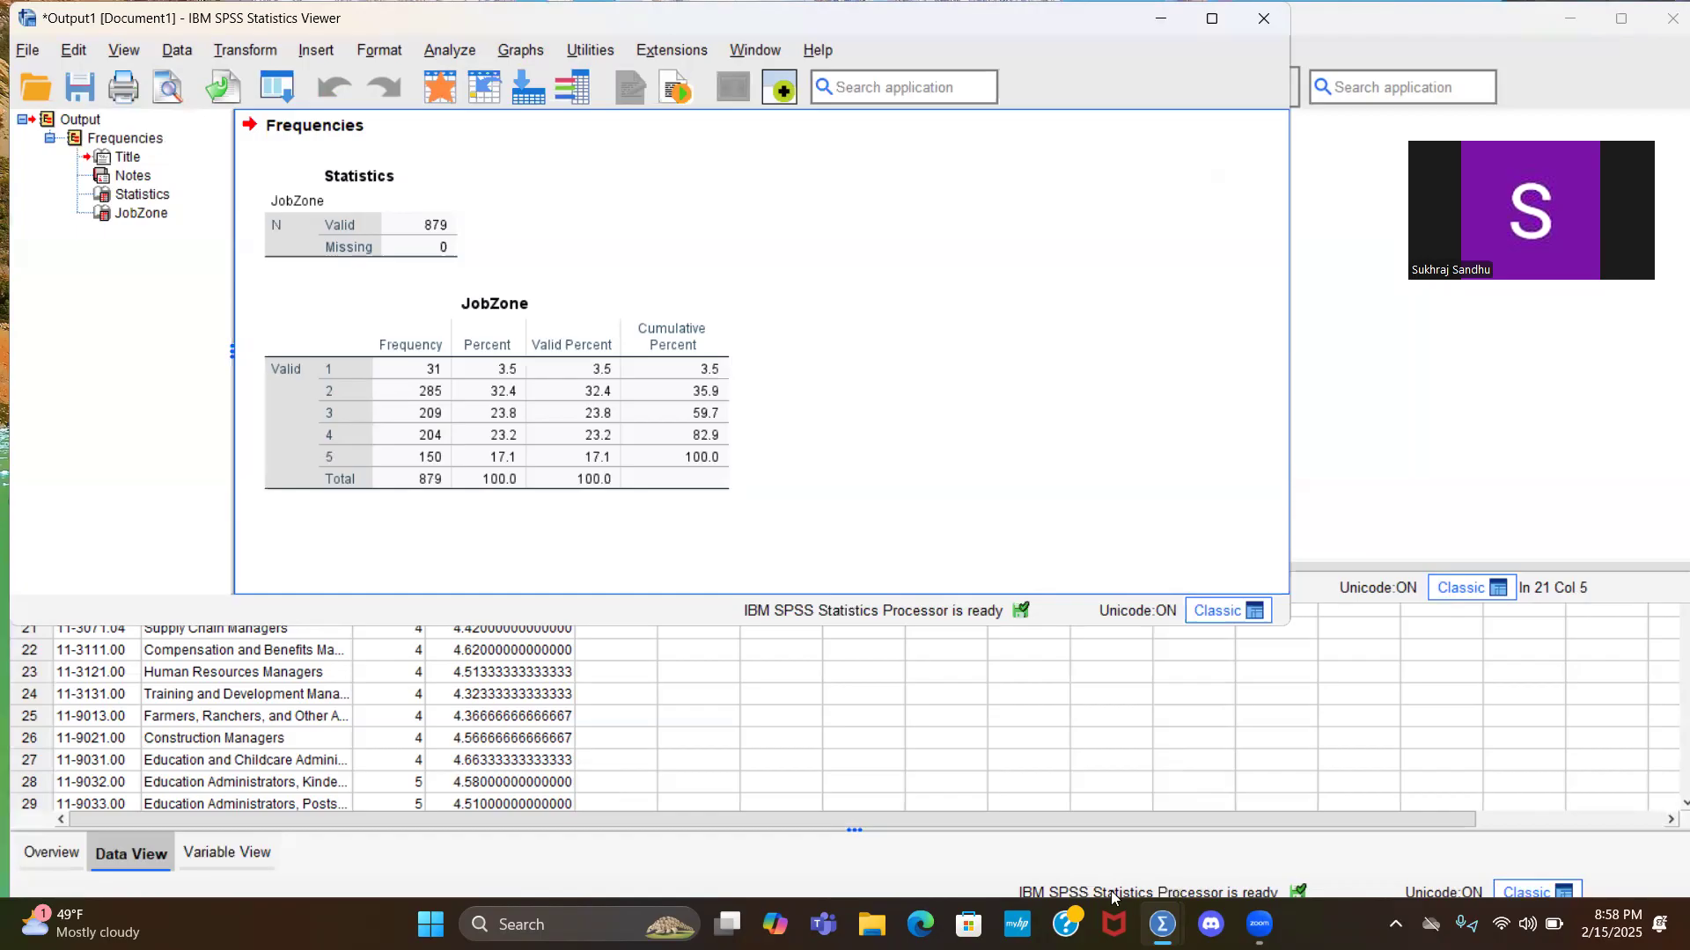
mouse_move(1161, 924)
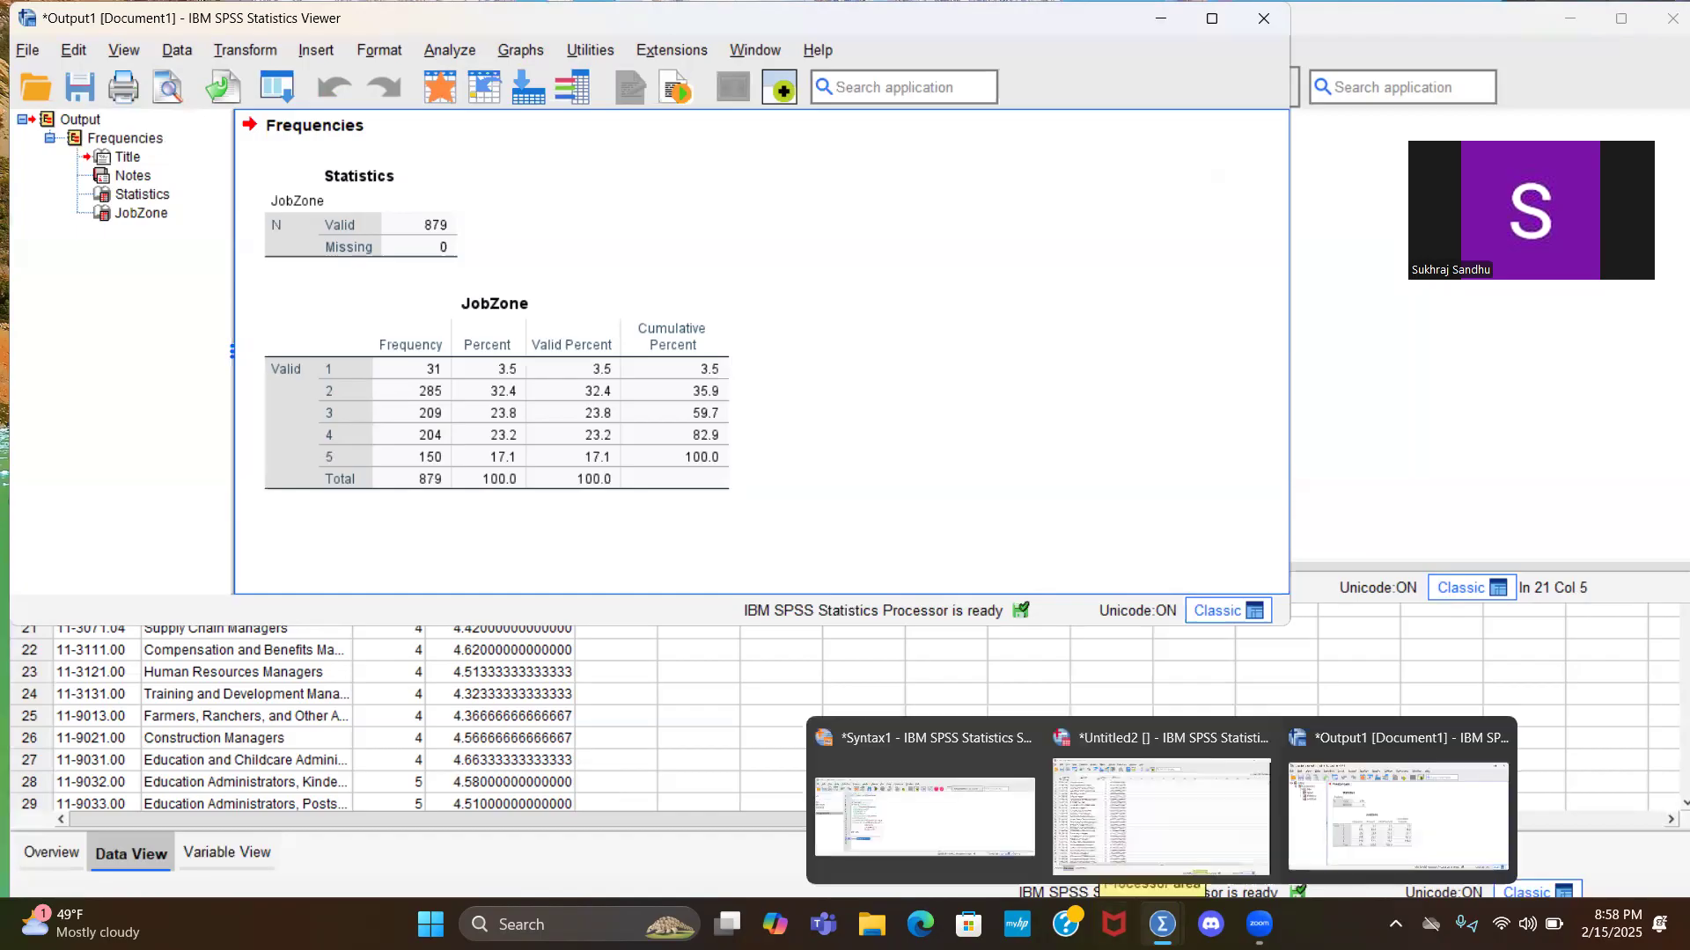
click(926, 825)
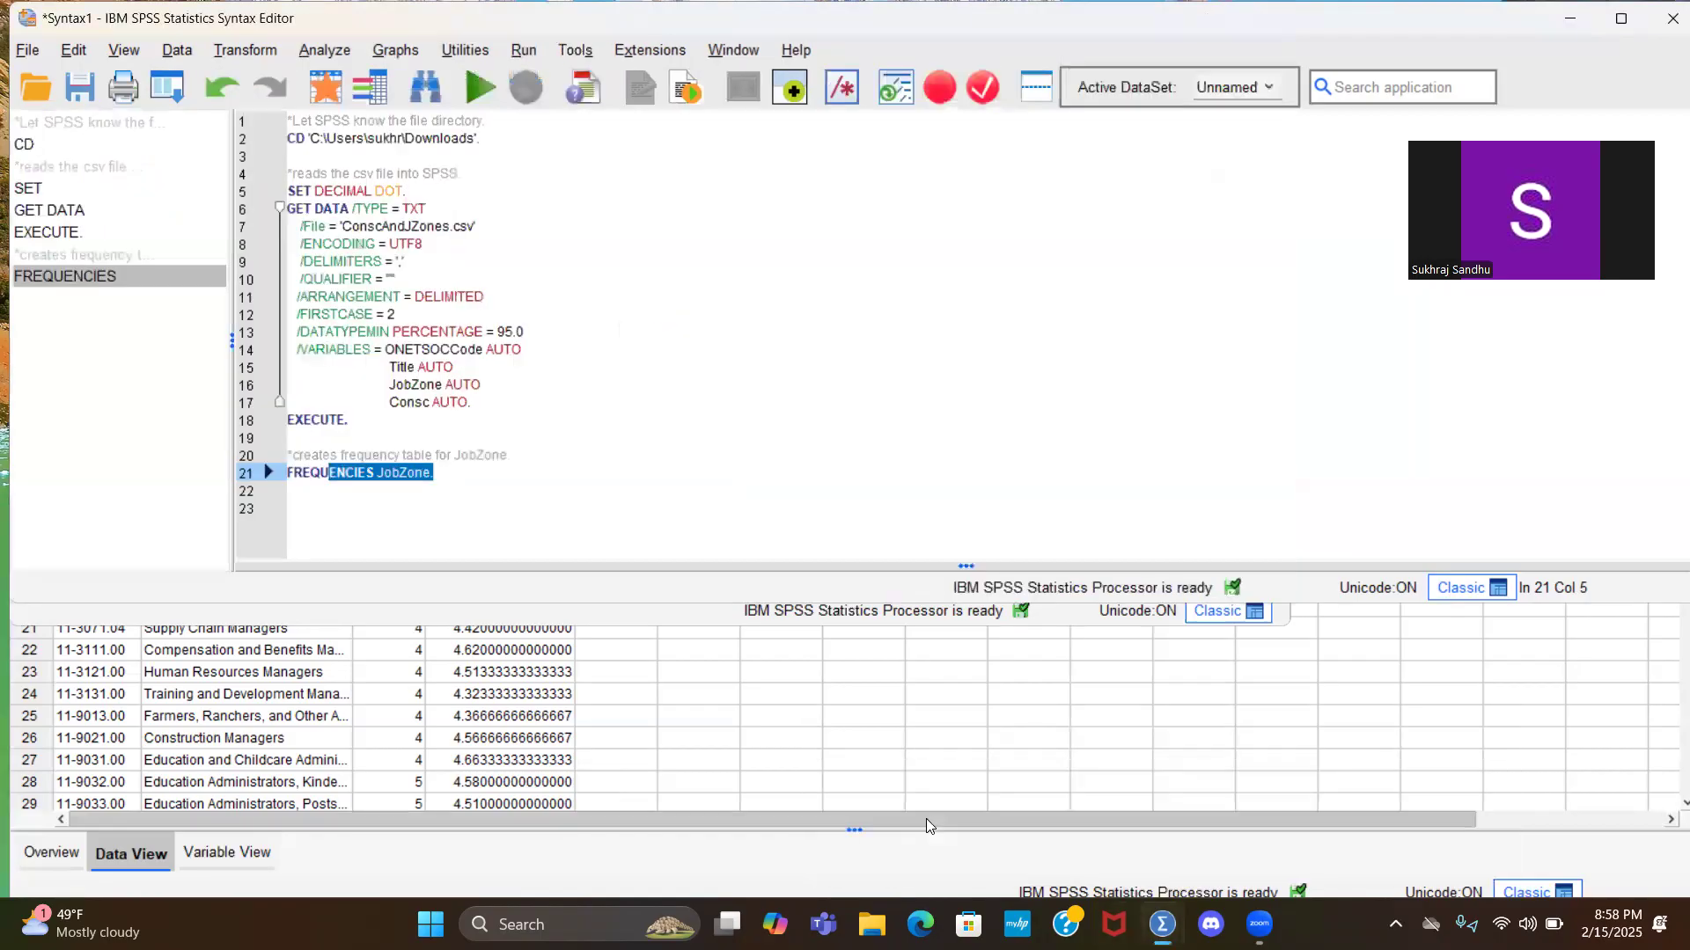
Step: Write the comment "*create descriptive statistics for consciousness variable." on line 23, below the FREQUENCIES command
click(485, 507)
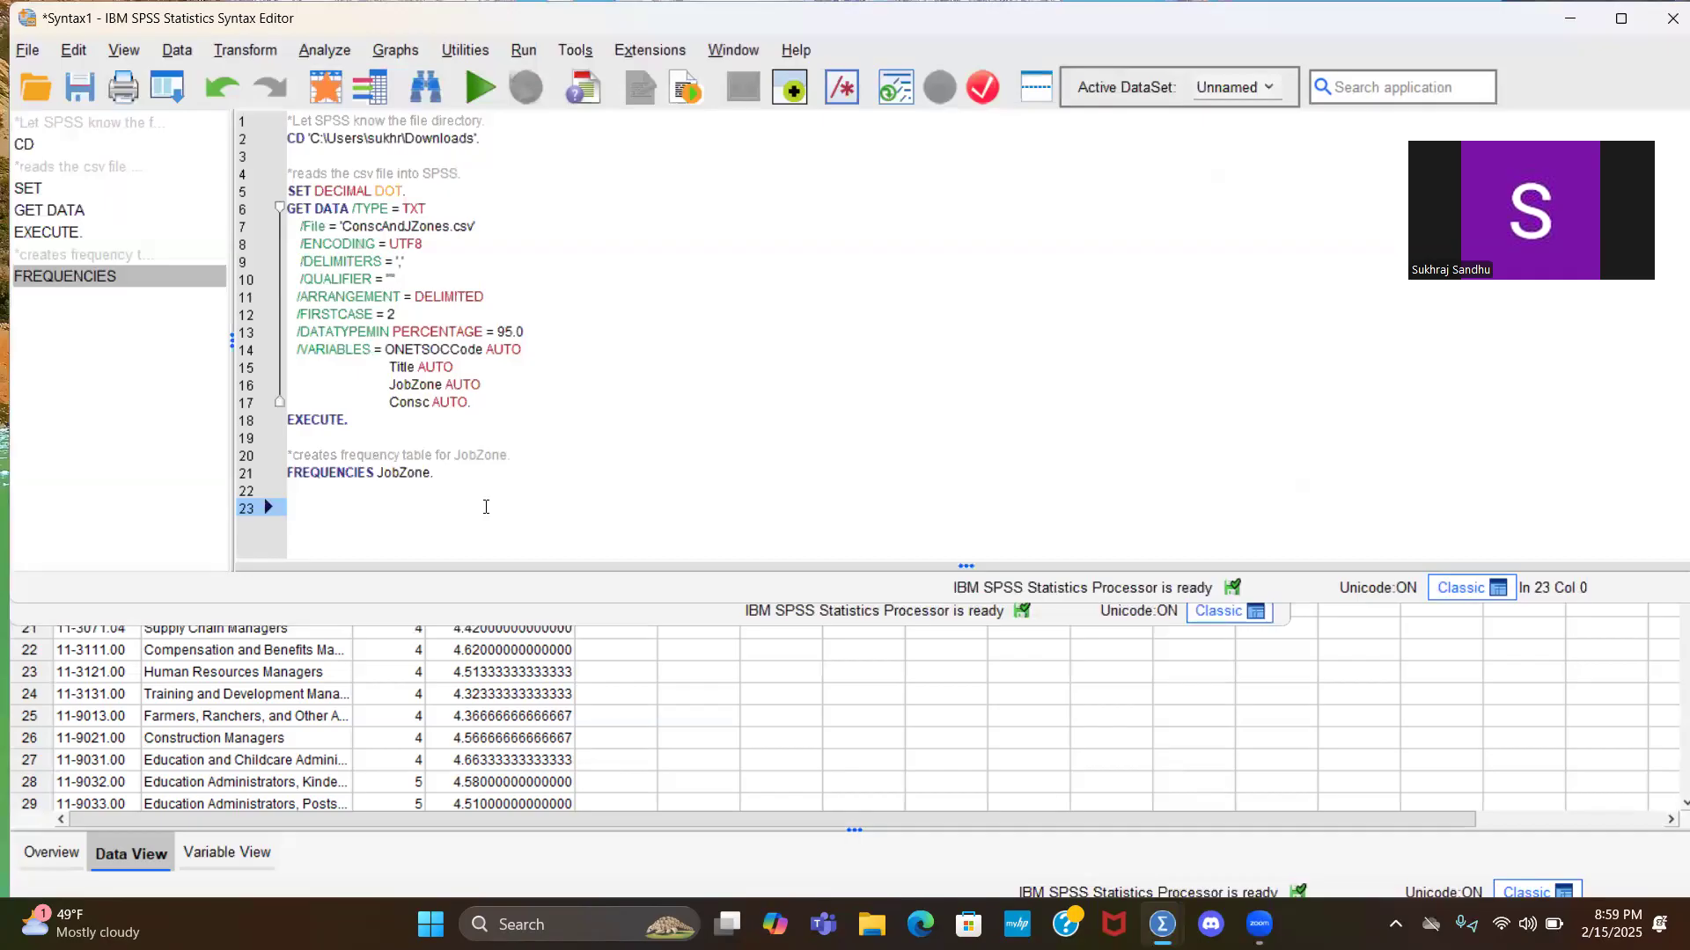
text(*create descriptive stati)
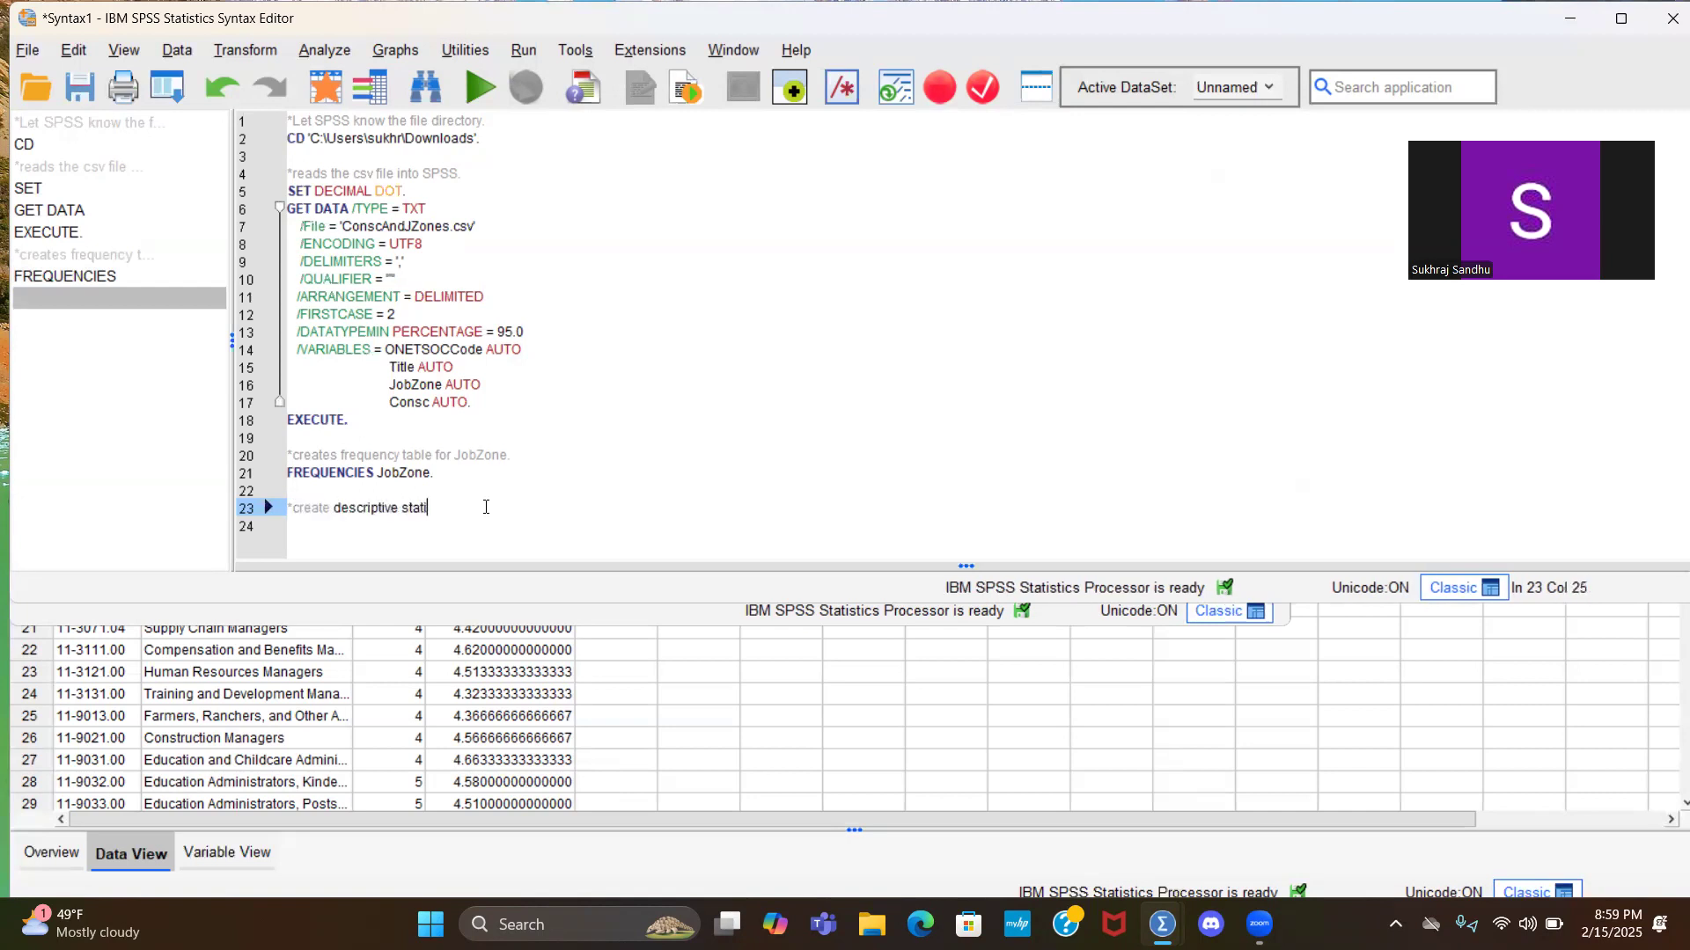
text(stics for consciousness variable)
key(Return)
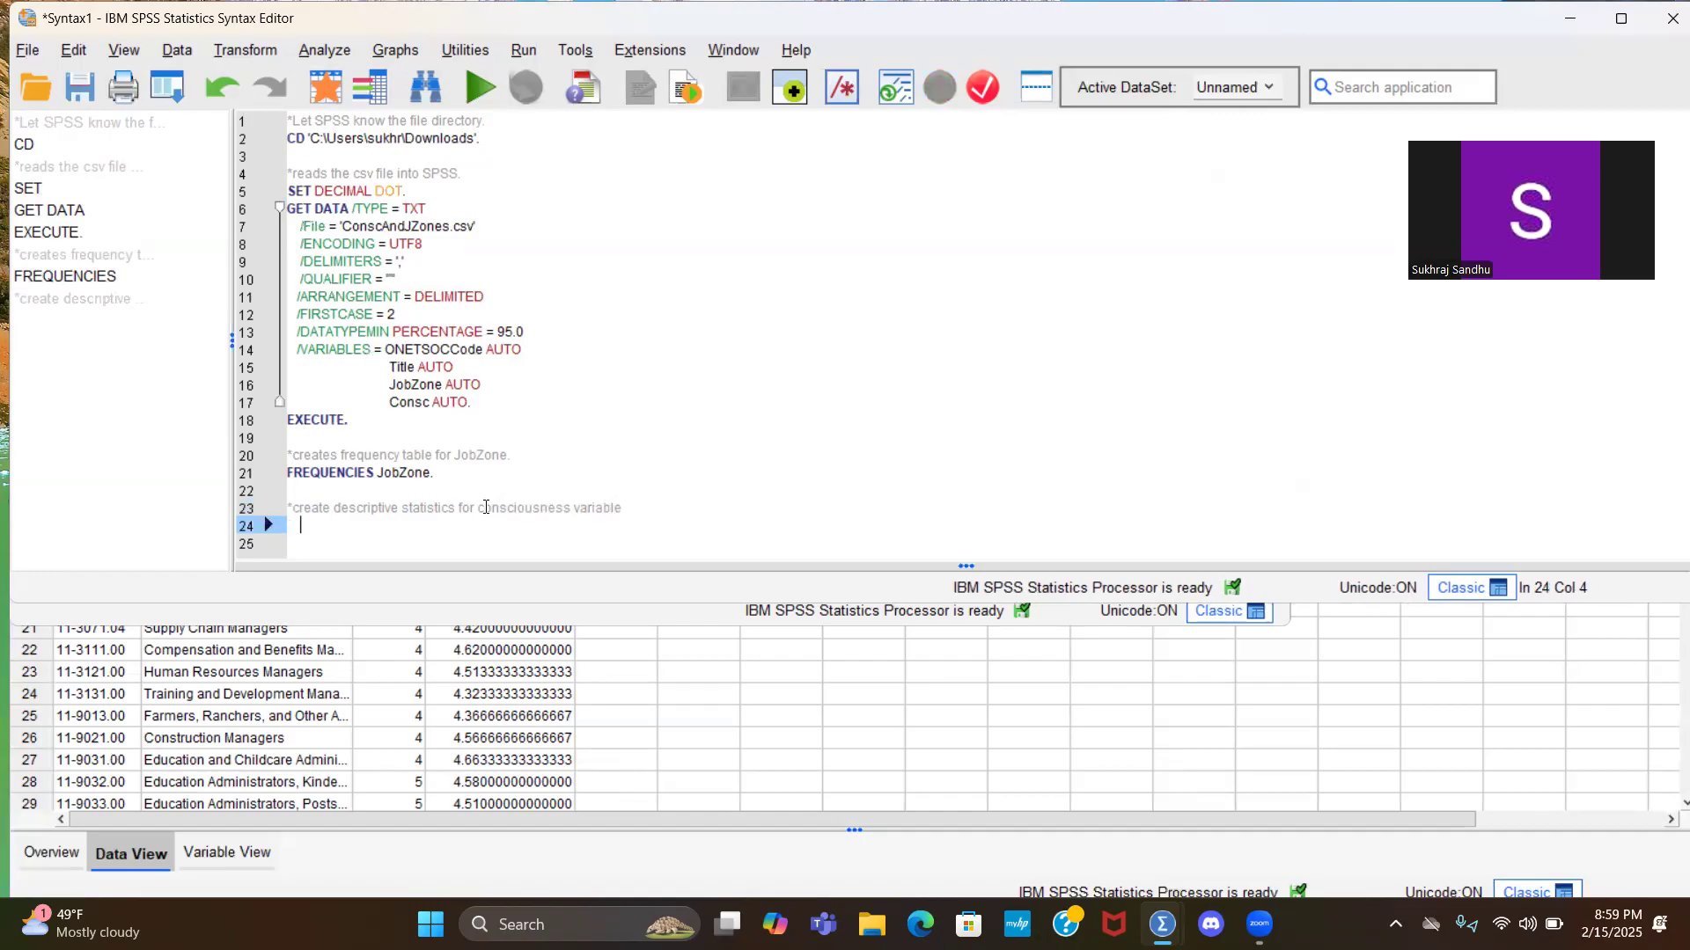
key(BackSpace)
key(BackSpace)
key(BackSpace)
key(BackSpace)
key(BackSpace)
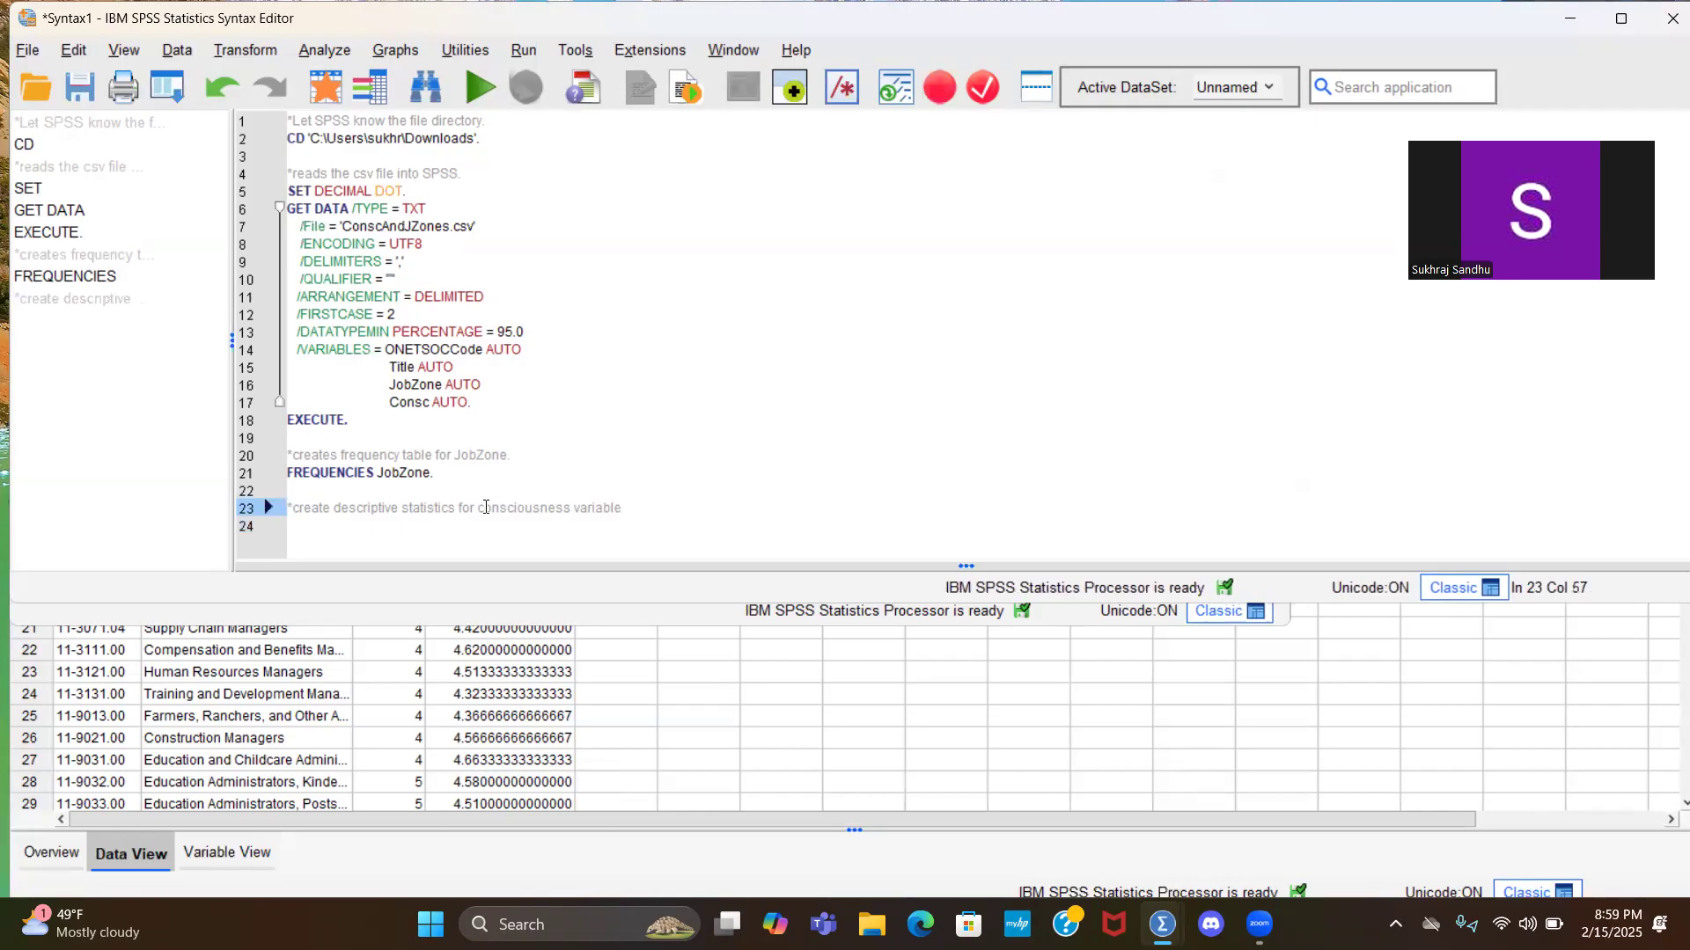
text(.)
key(Return)
Step: Start a DESCRIPTIVES command for the Consc variable below the descriptive statistics comment
text(Des)
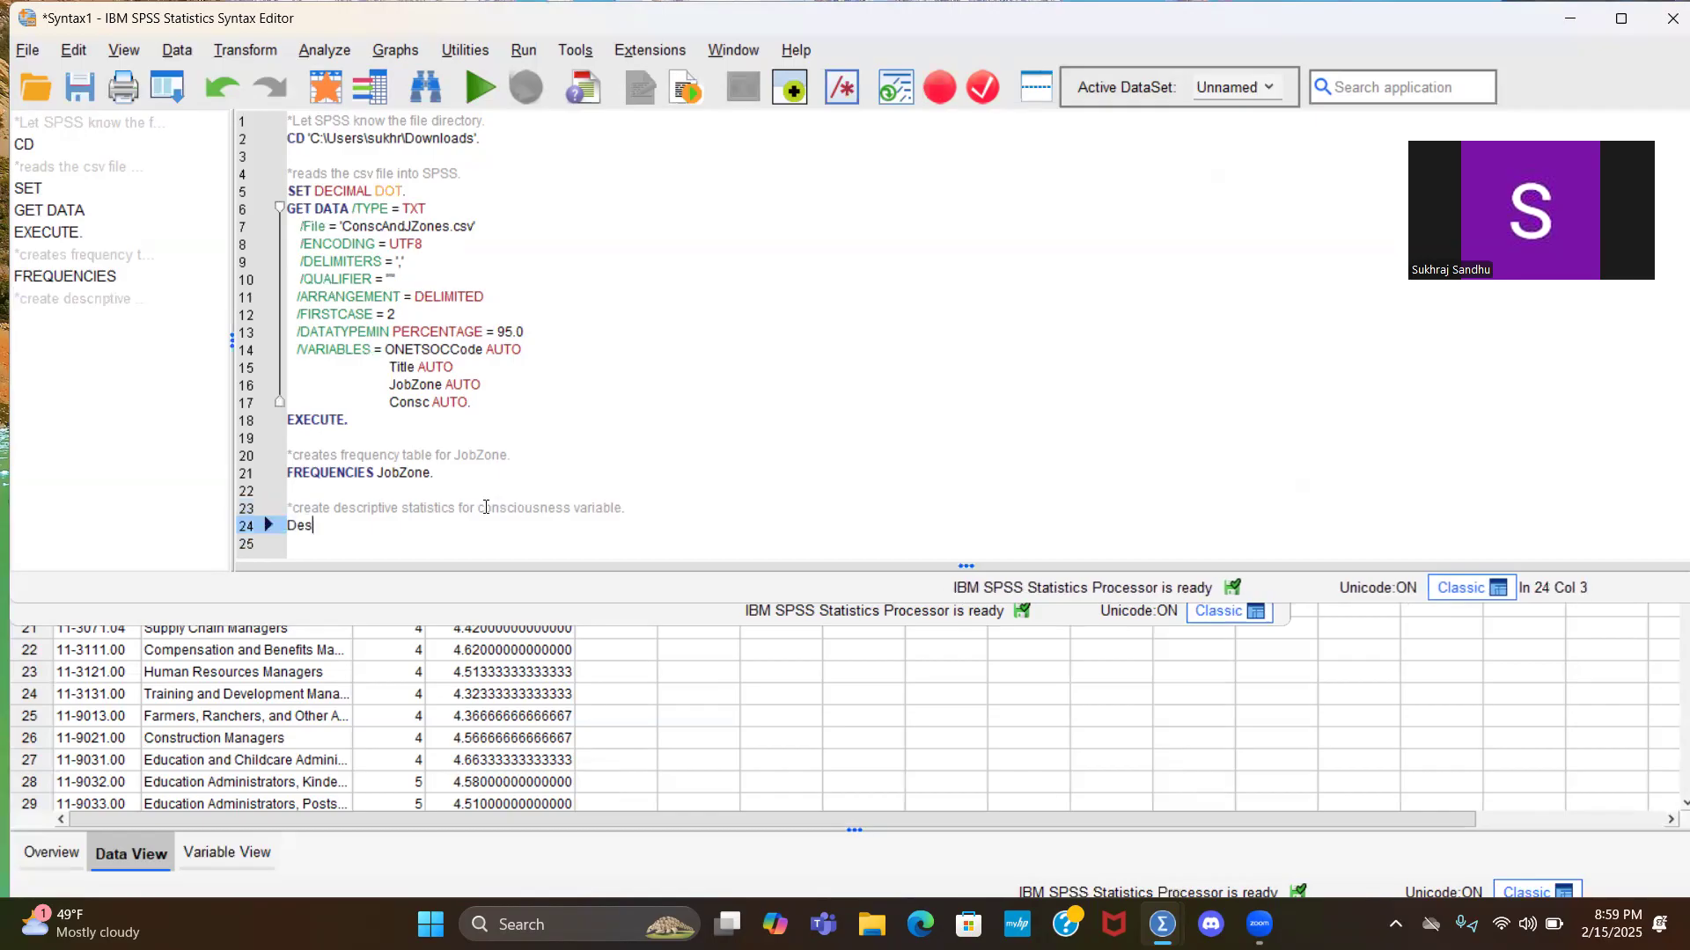
key(Return)
text(Consc)
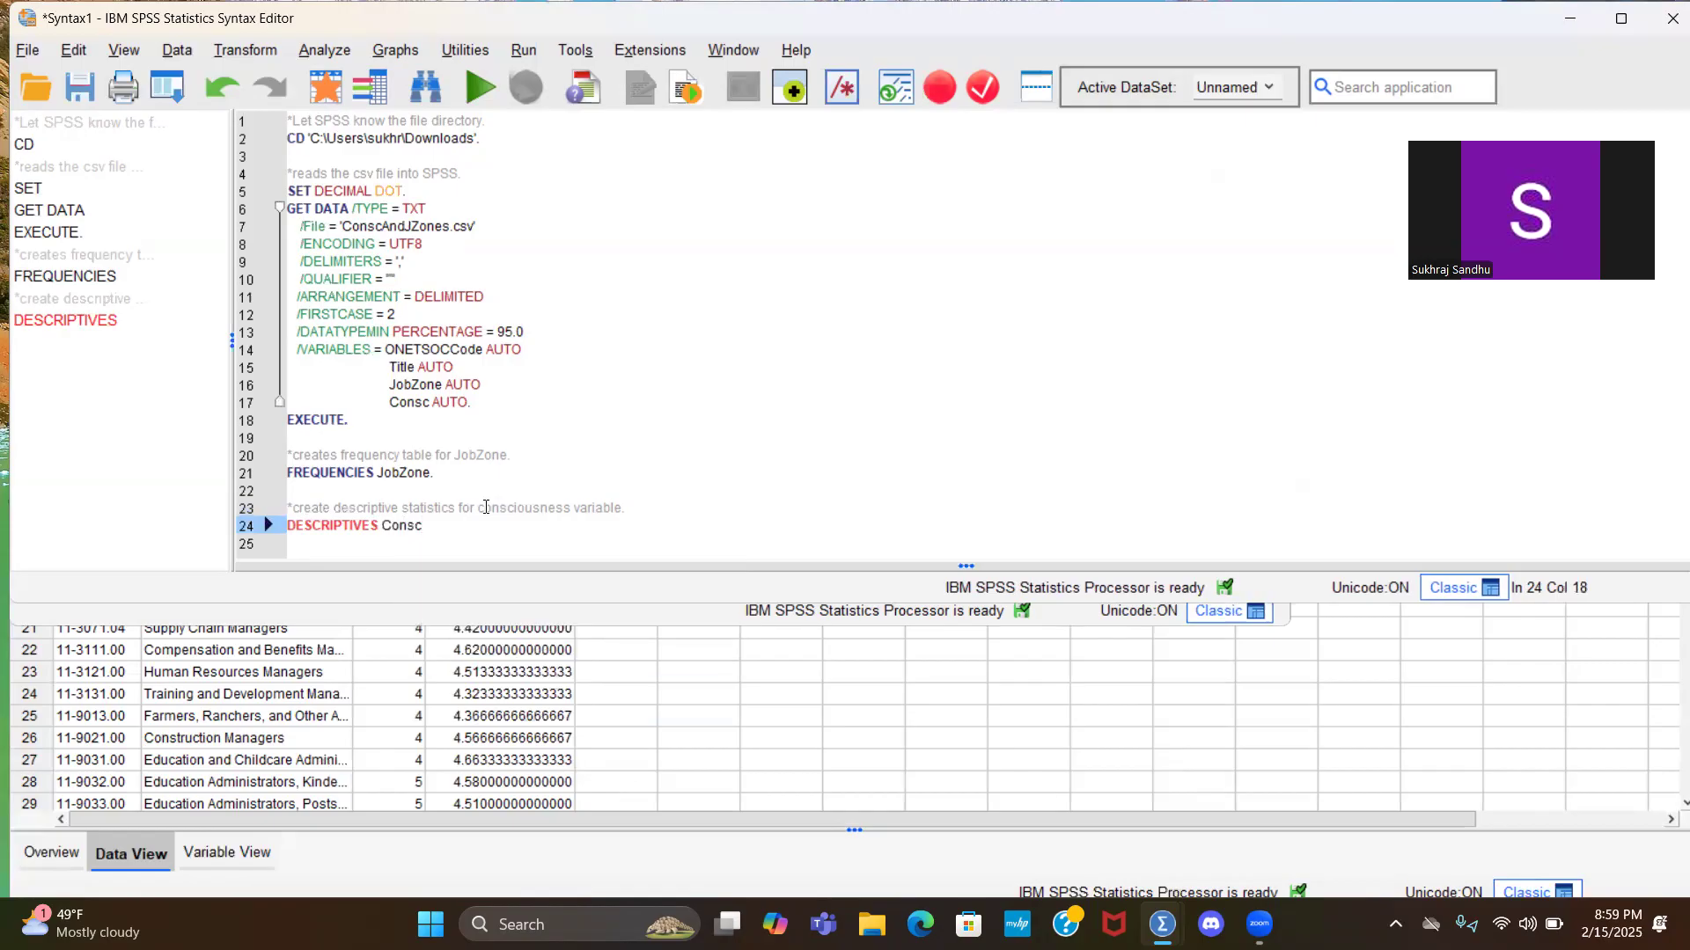
Step: Add the subcommand "/STATISTICS DEFAULT KURTOSIS SKEWNESS." to the DESCRIPTIVES command
key(Return)
text(/sta)
key(Return)
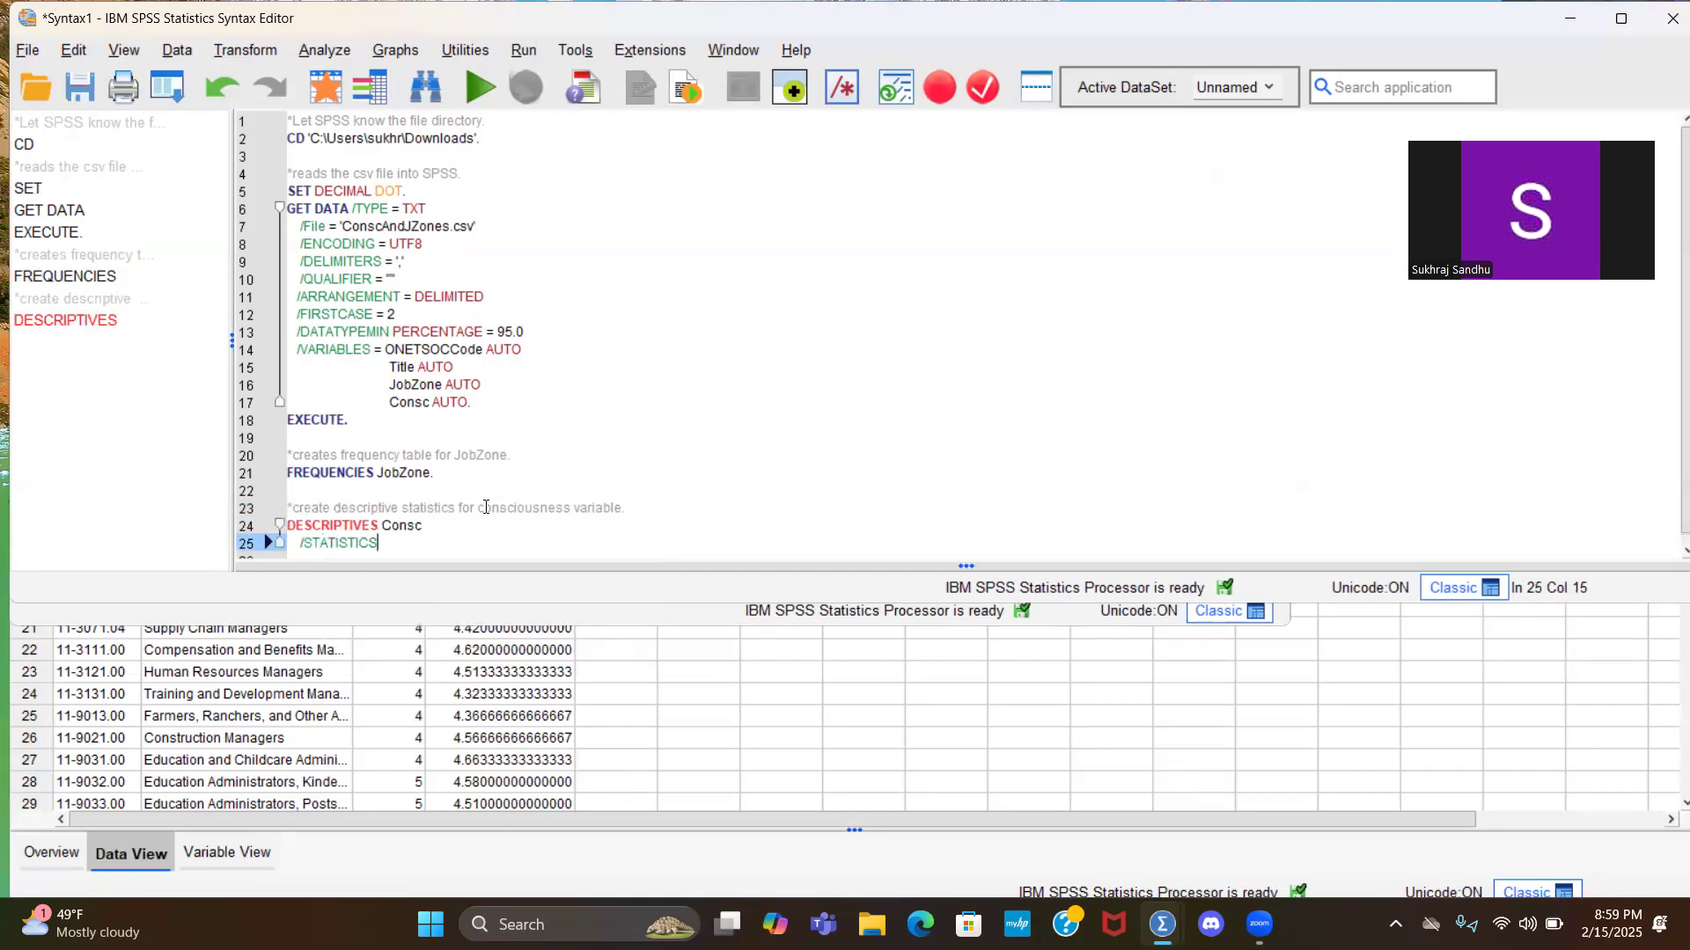
text(d)
key(Return)
text(k)
key(Return)
text(s)
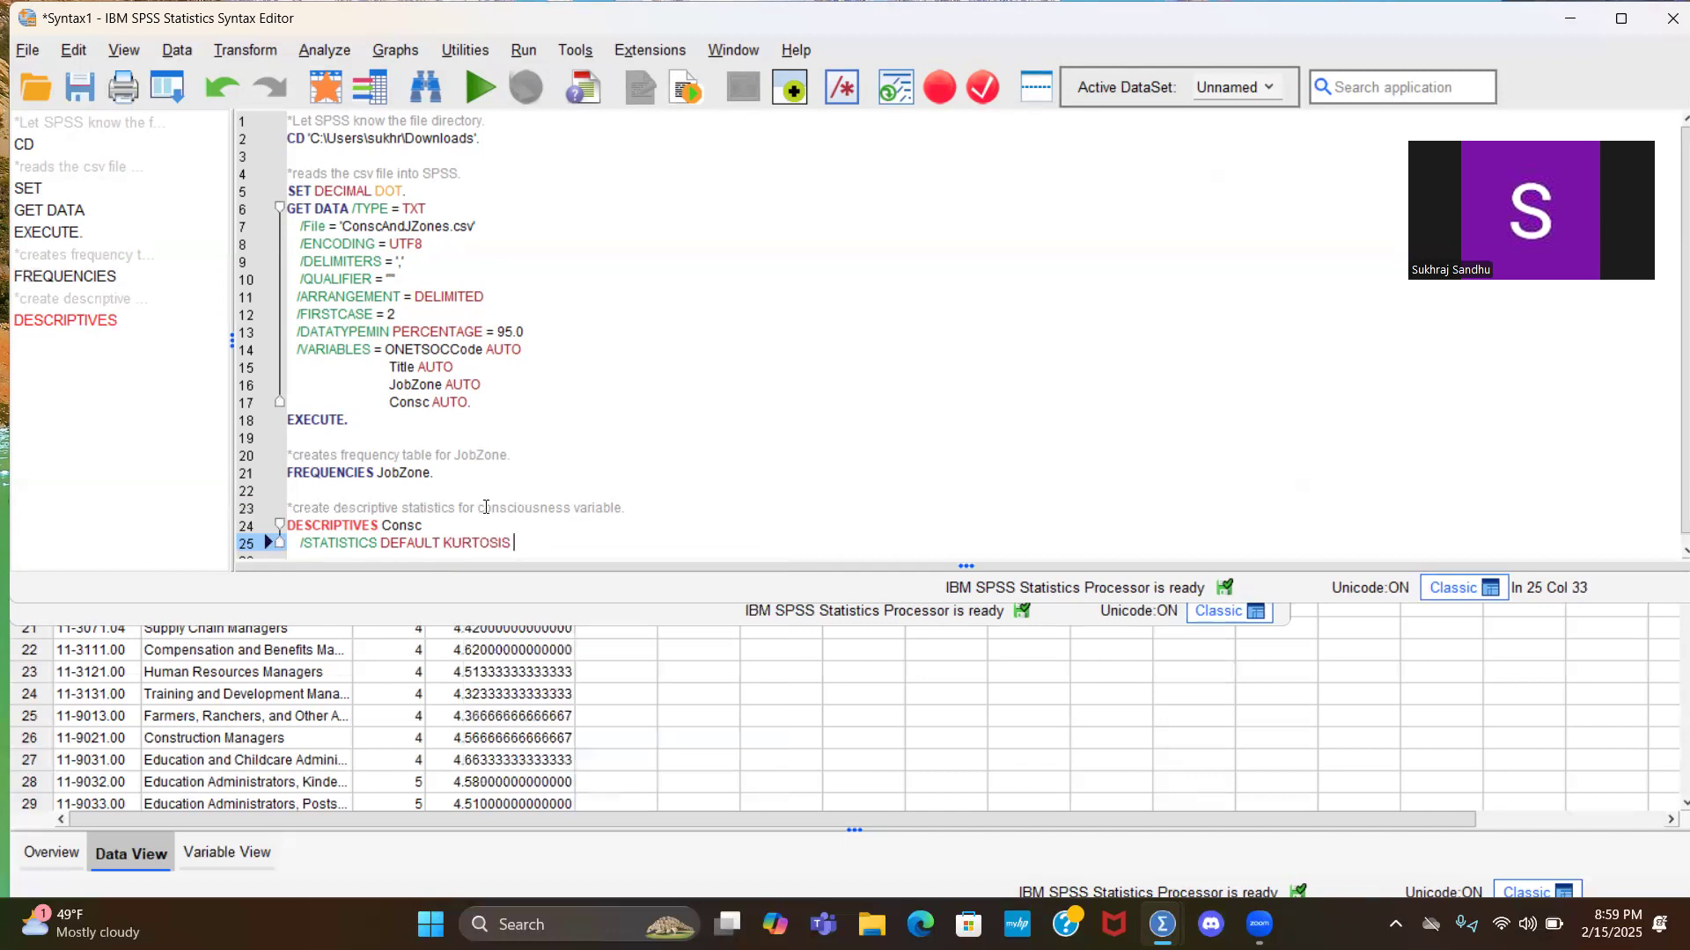
key(Return)
key(BackSpace)
key(BackSpace)
key(BackSpace)
key(BackSpace)
key(BackSpace)
key(BackSpace)
text(sk)
key(Return)
text(.)
key(Return)
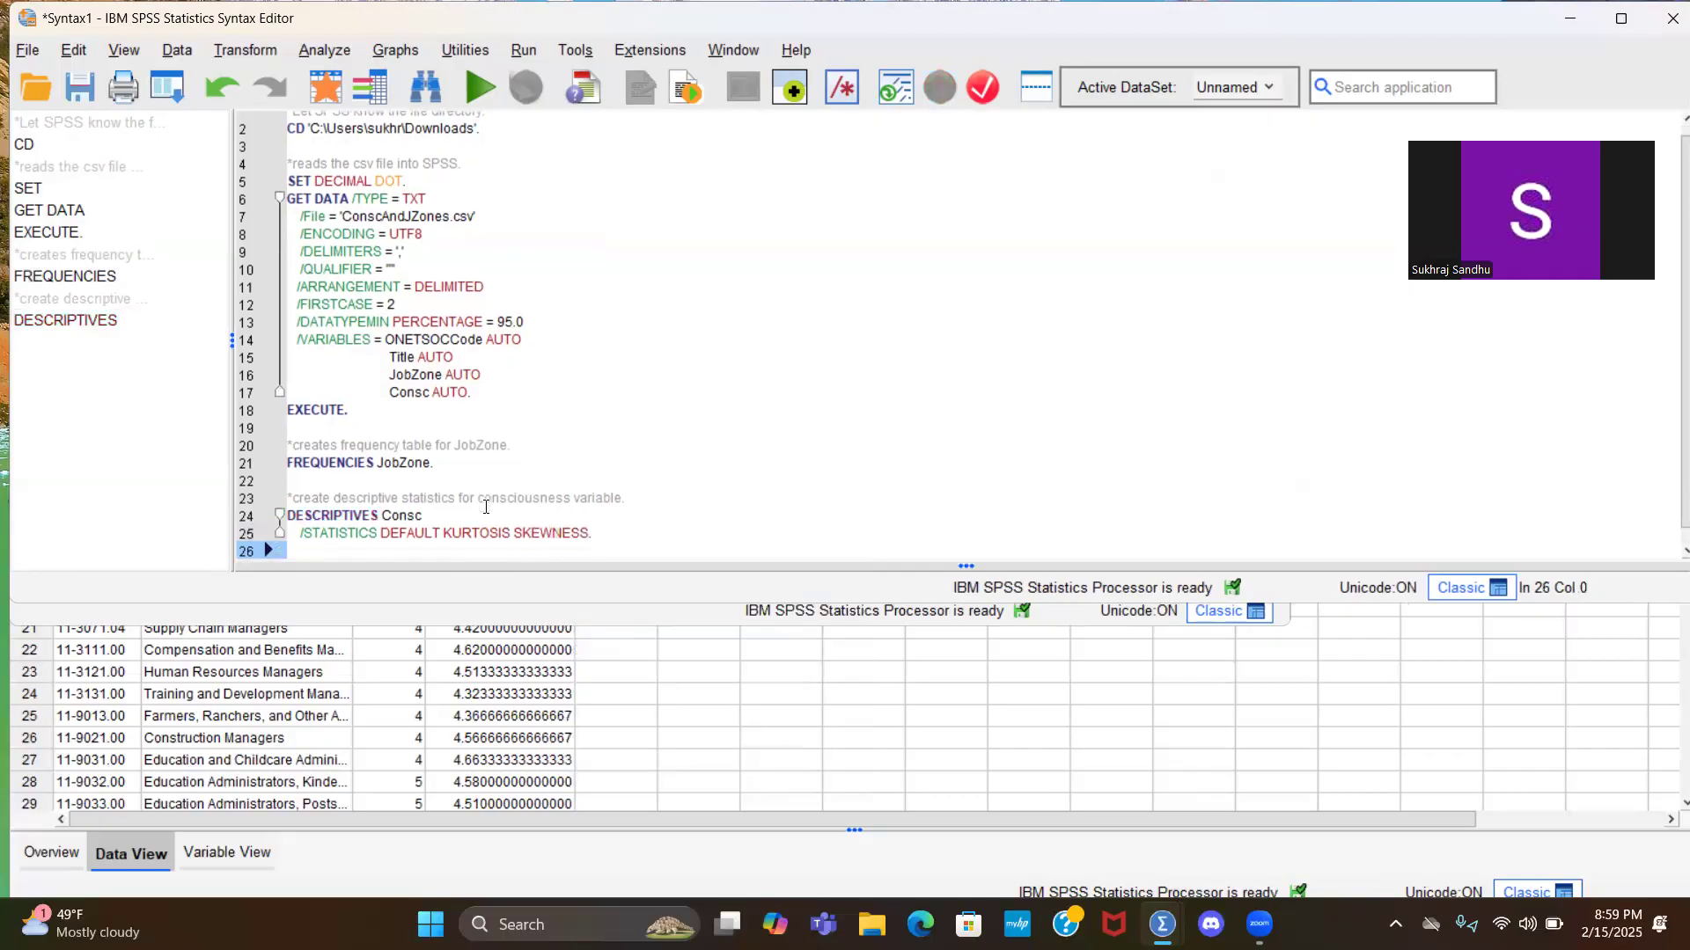
Step: Run the DESCRIPTIVES command for Consc and view its Descriptive Statistics table in the output
drag(480, 533, 401, 516)
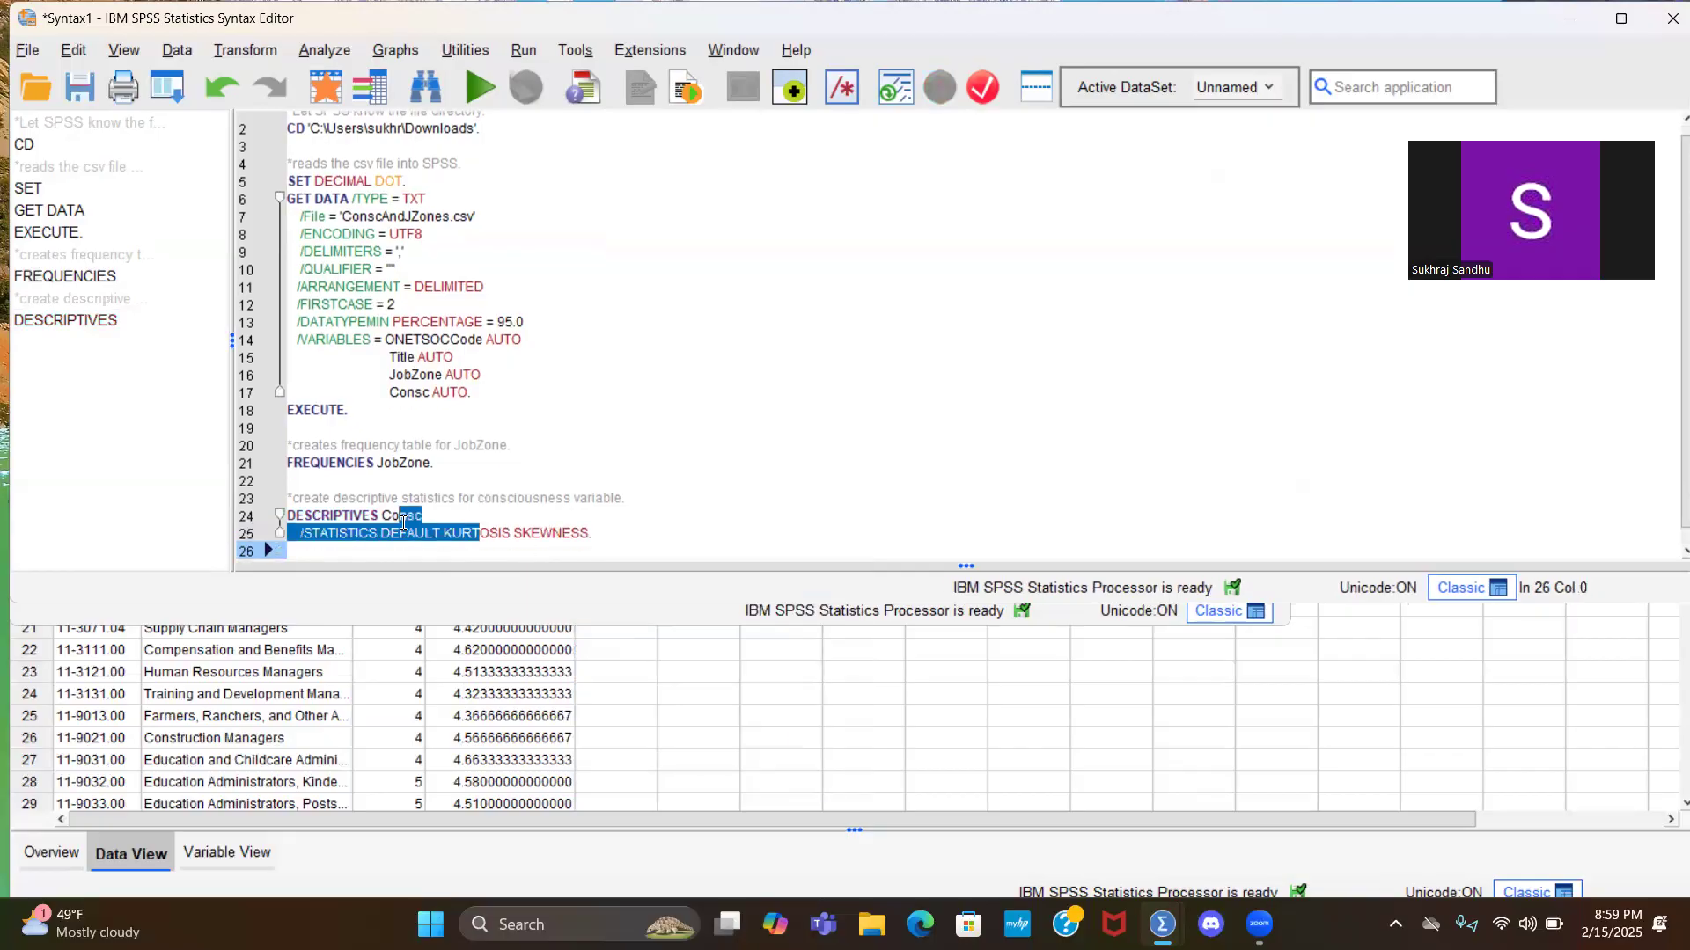
click(479, 87)
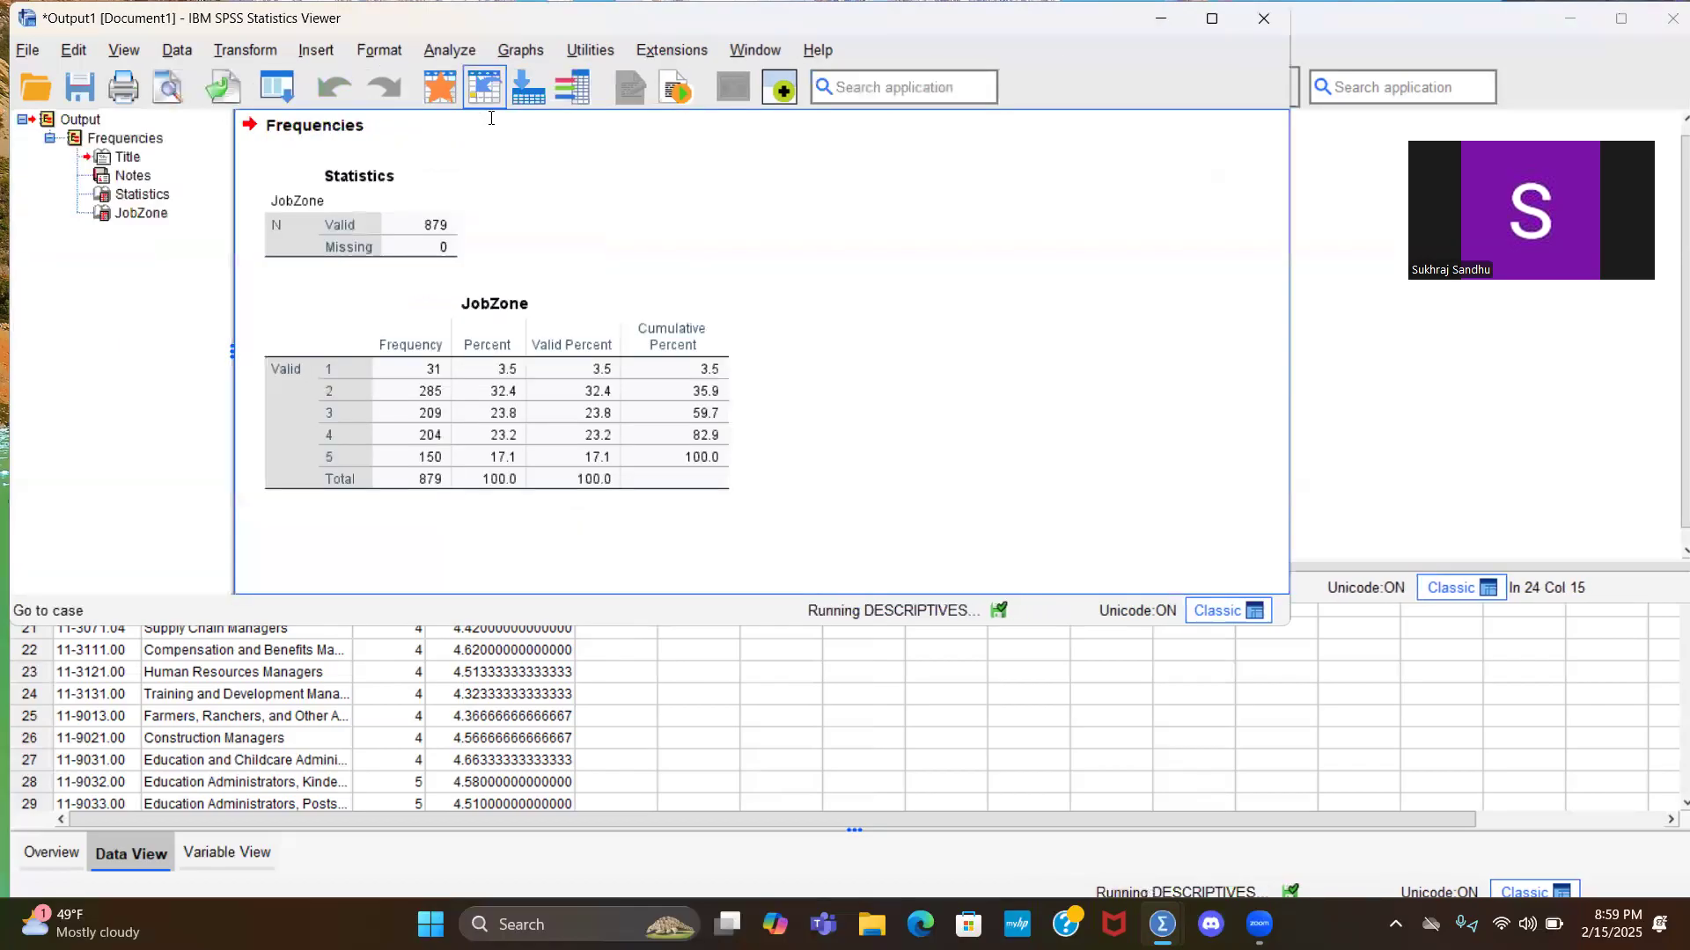
scroll(615, 402, down, 1)
click(479, 489)
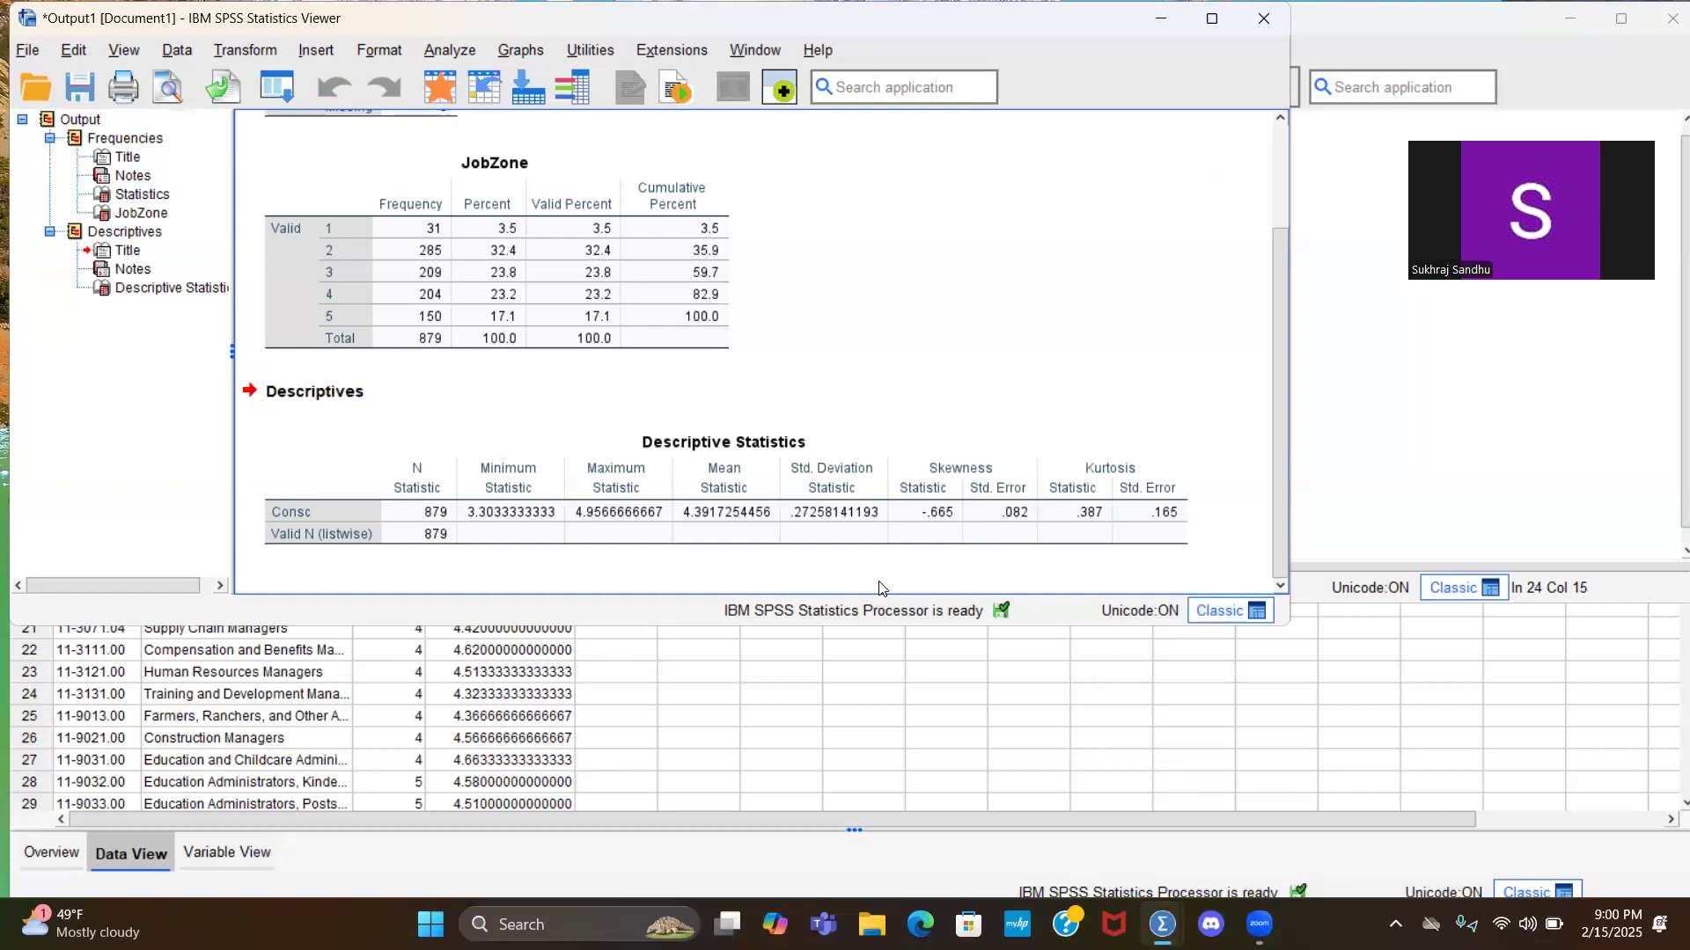
Step: Return to the syntax window and add blank lines below the DESCRIPTIVES command
click(929, 527)
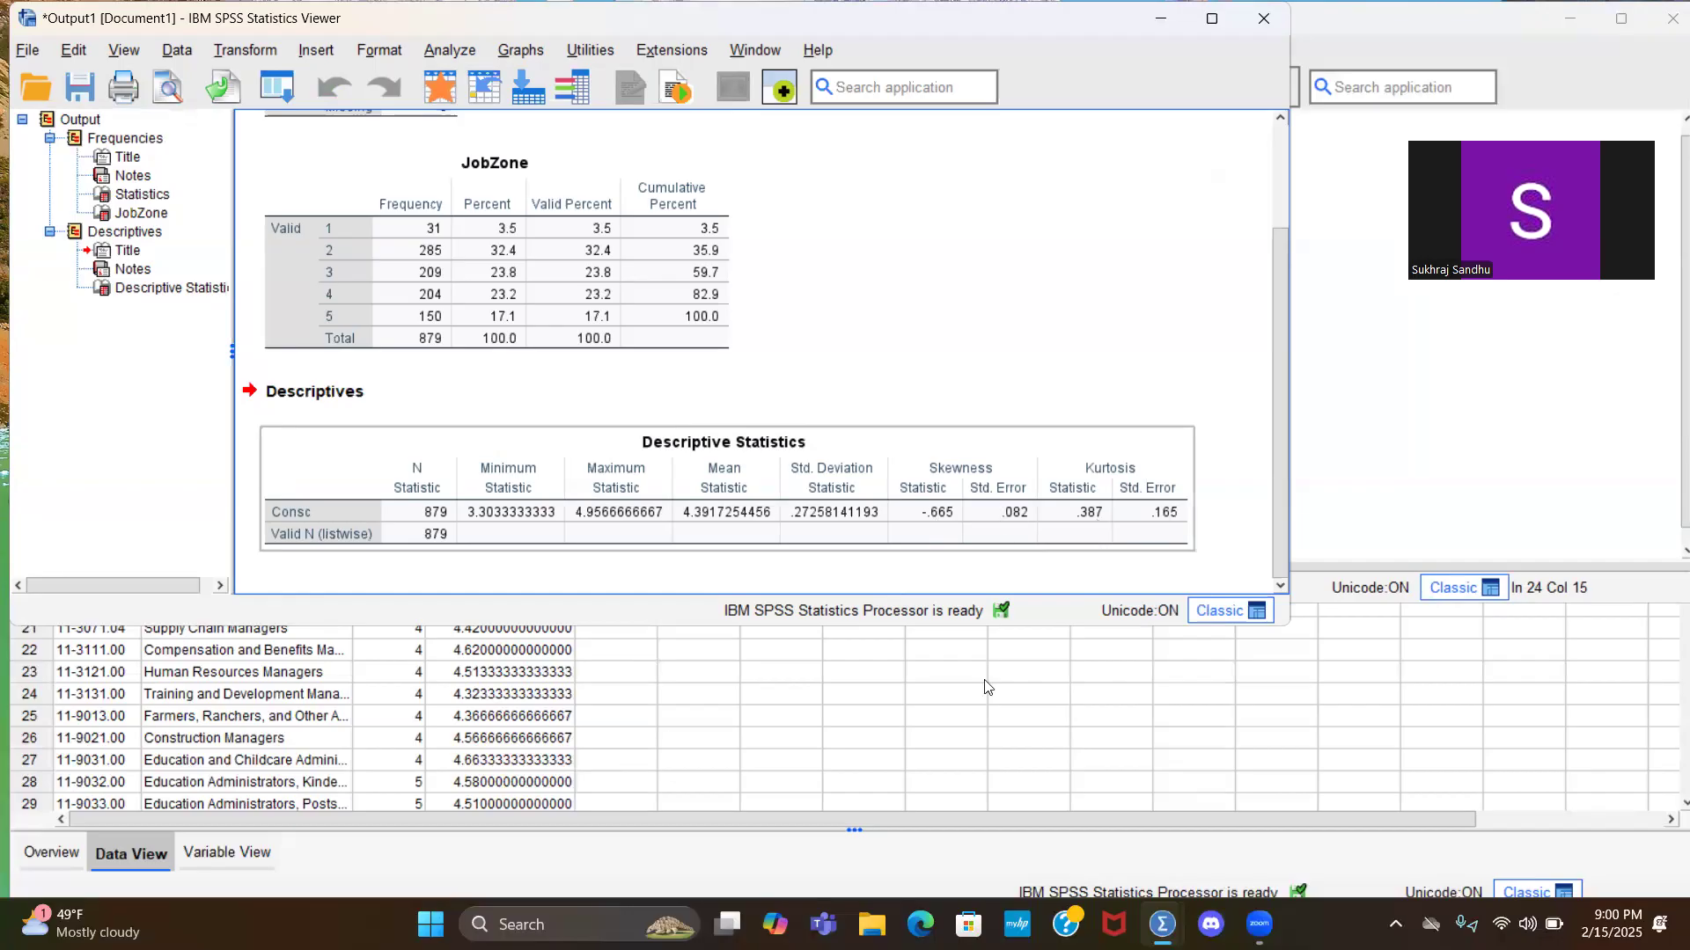
mouse_move(1168, 918)
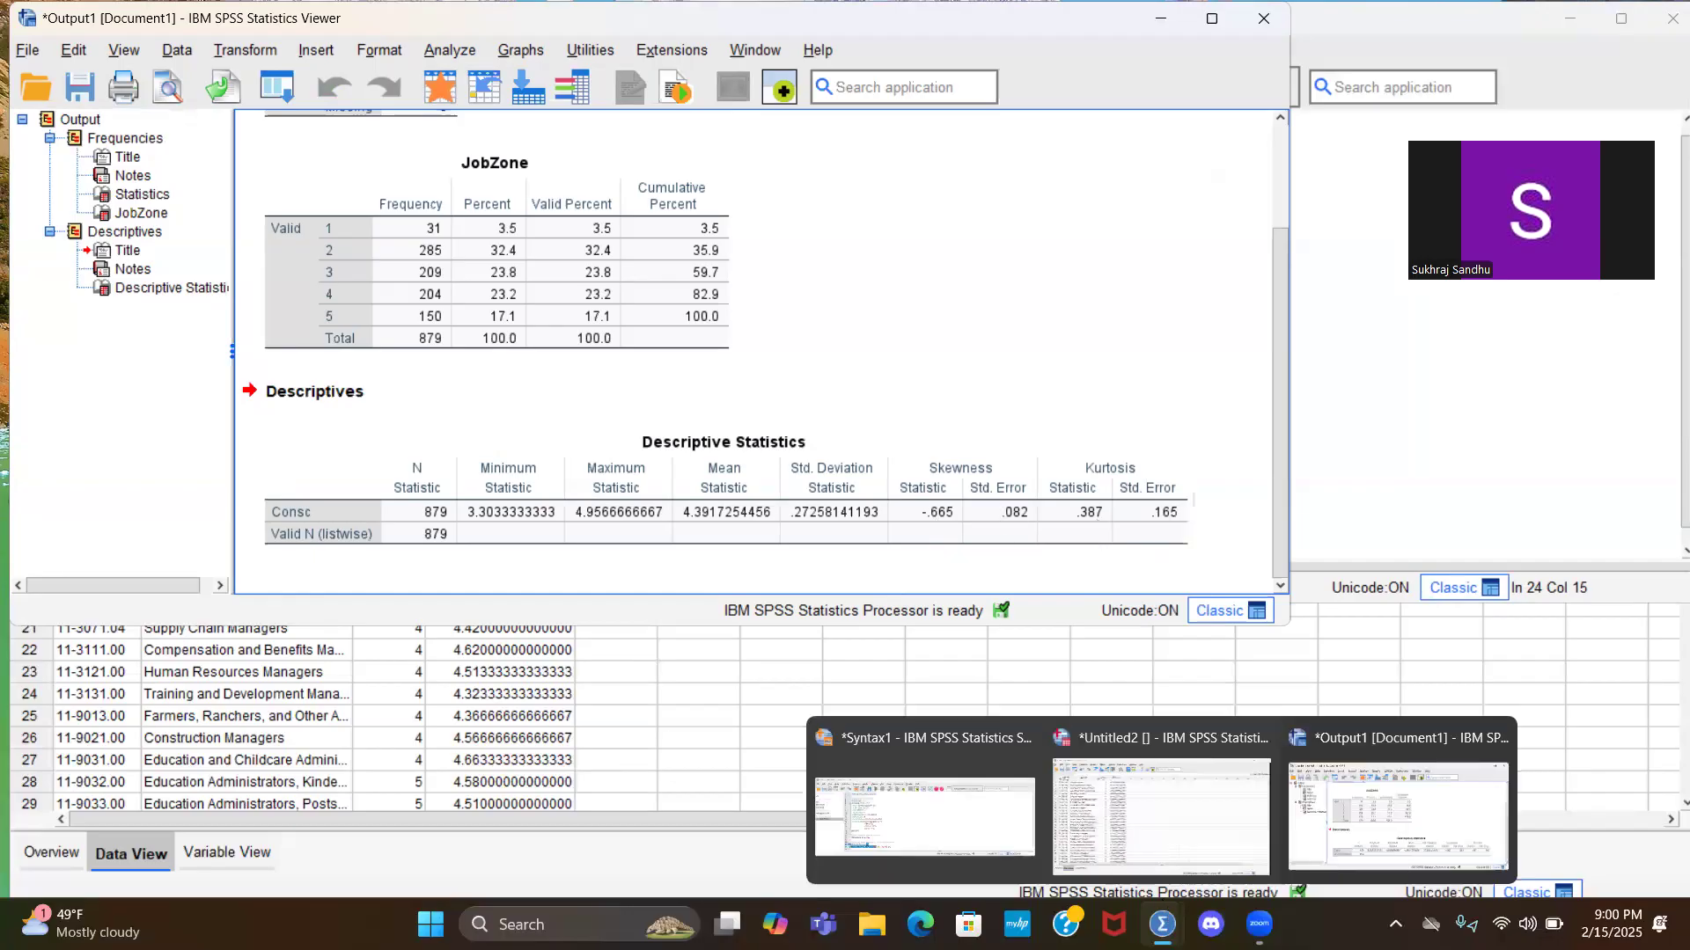
click(991, 827)
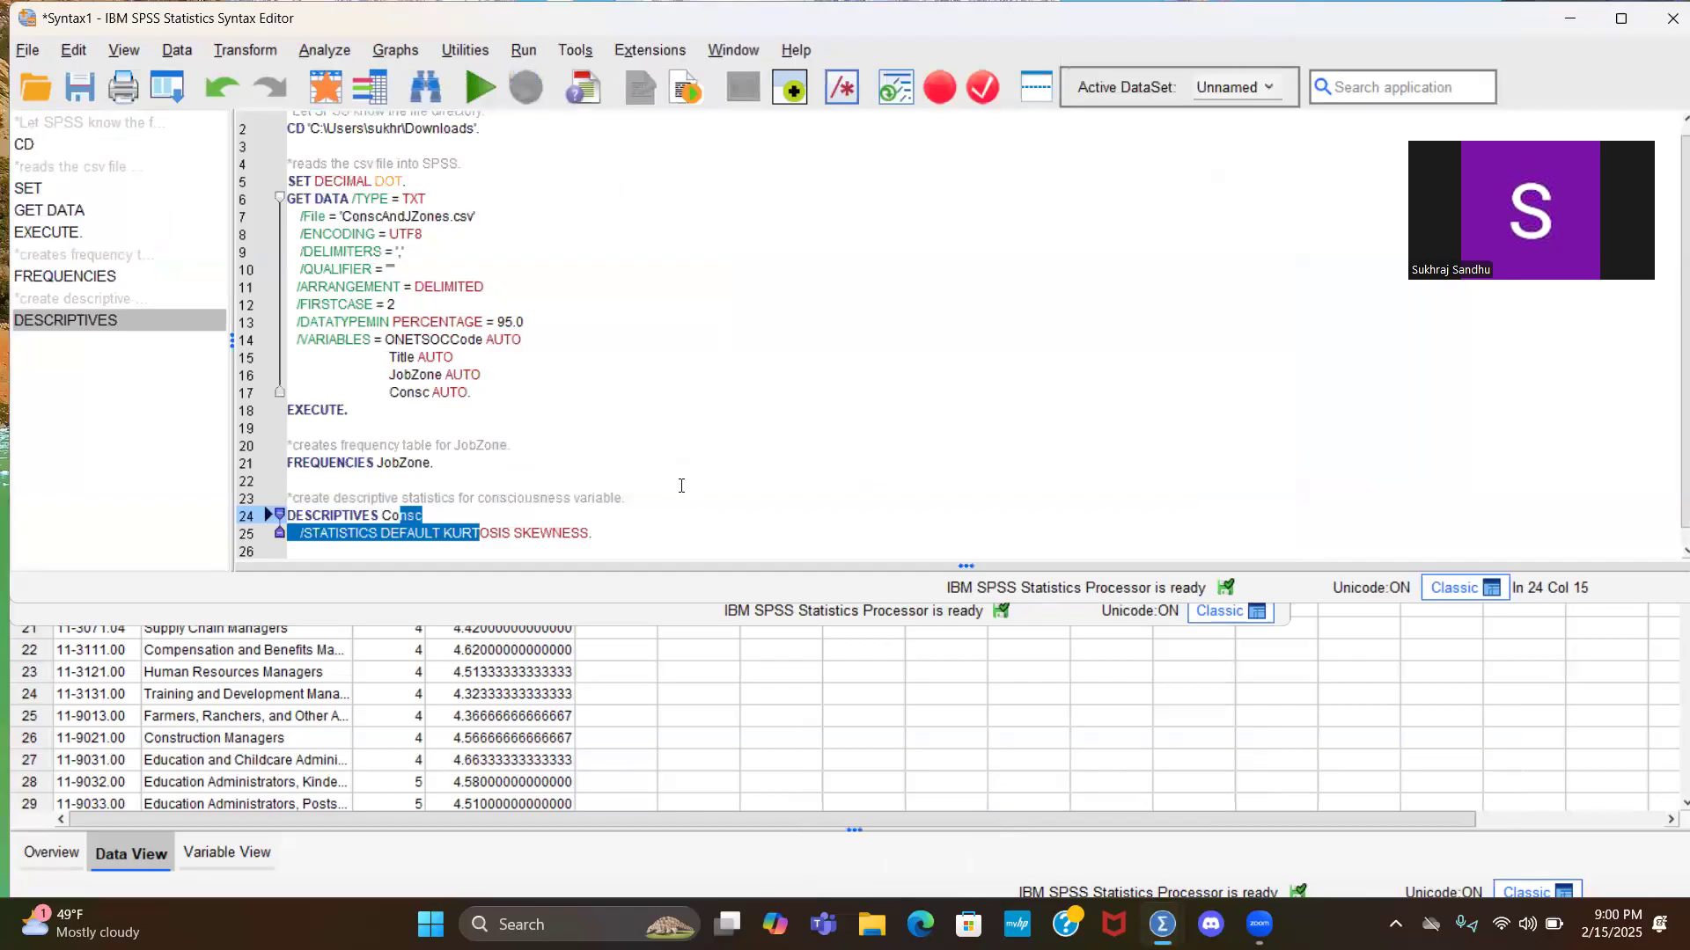
click(664, 539)
key(Return)
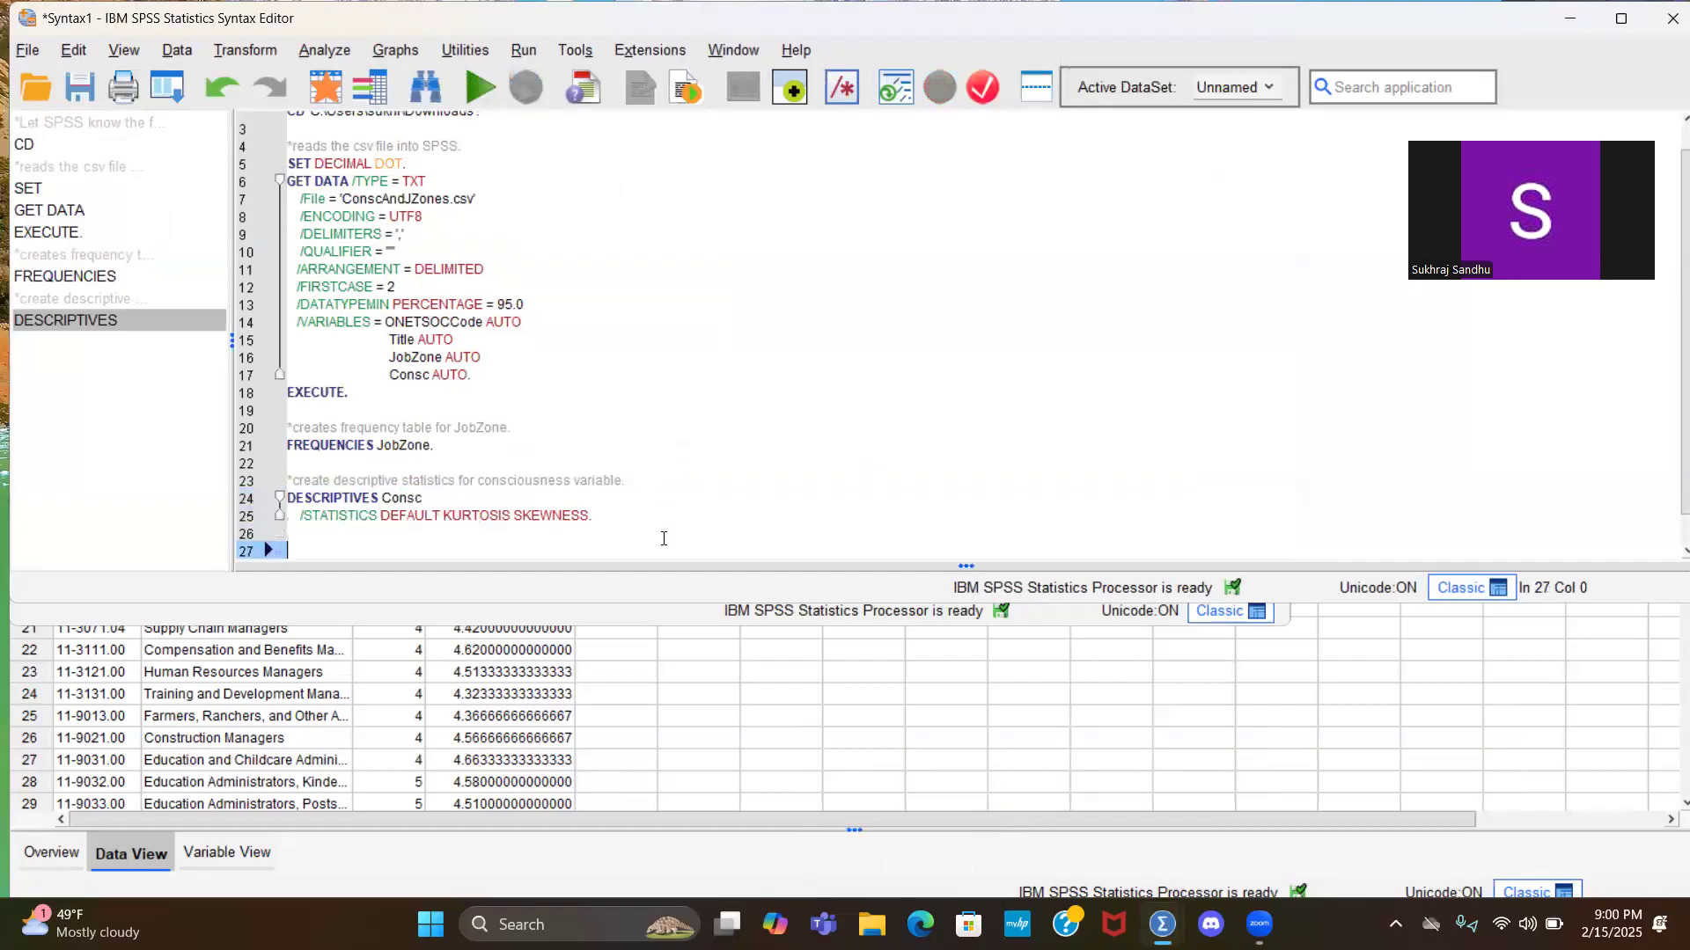
key(Return)
key(Return)
Step: Write the comment "*using explore/examine to eval desciptives of cons at each jobzone lvl." on line 27
click(322, 520)
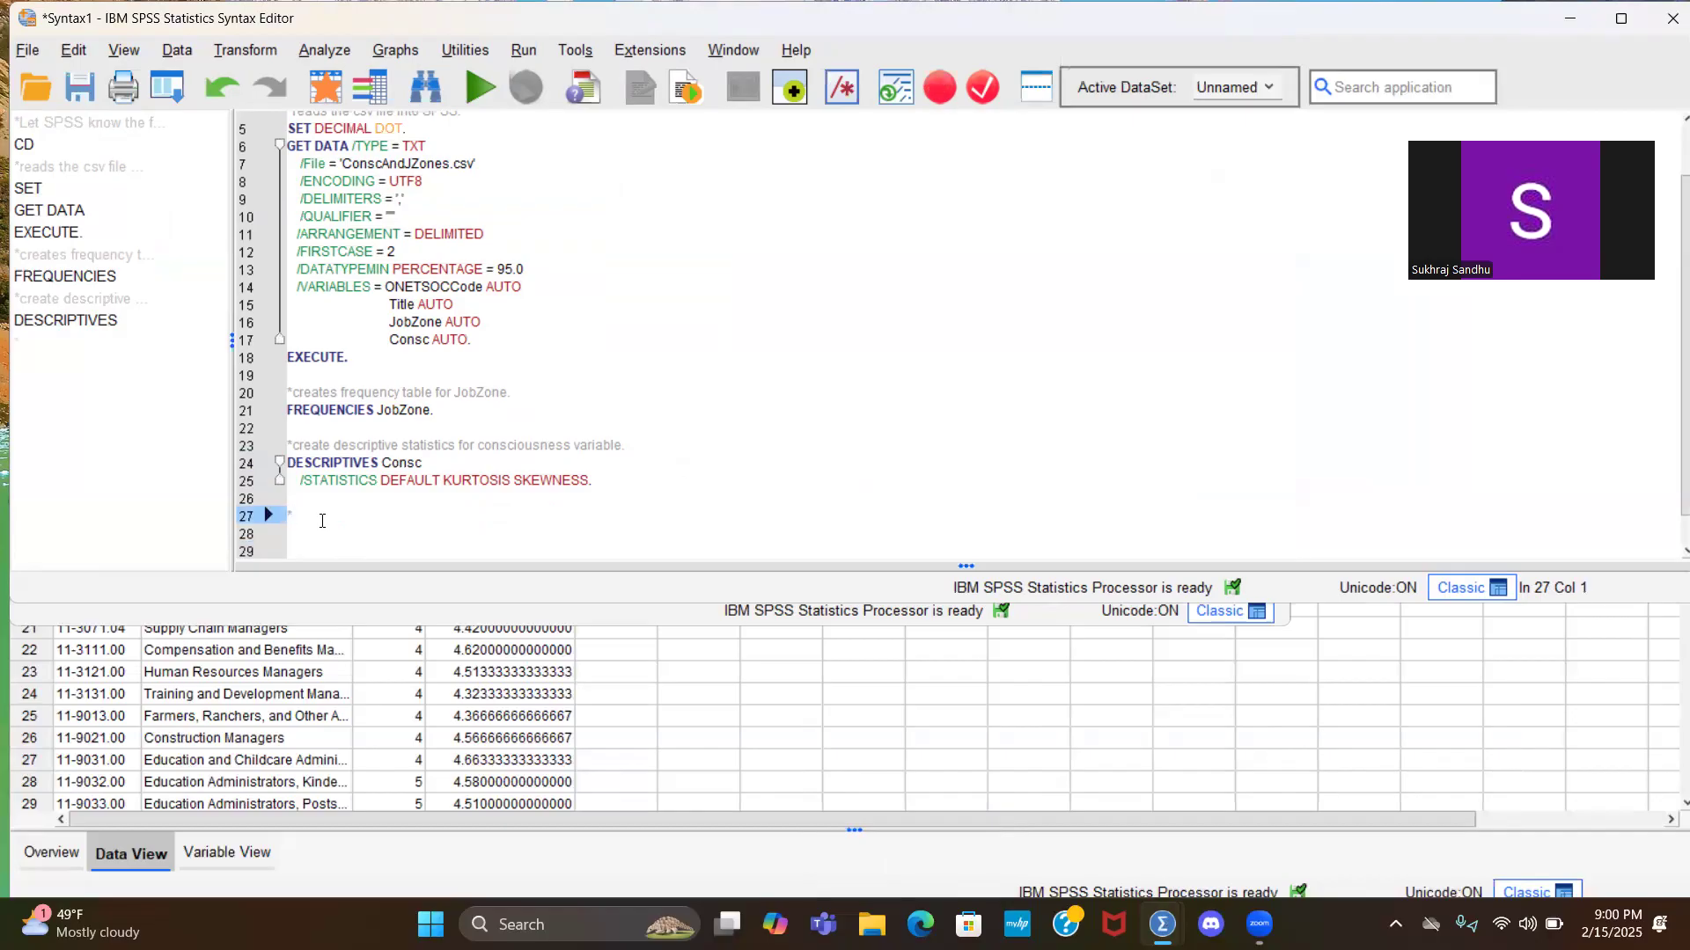
text(using expl)
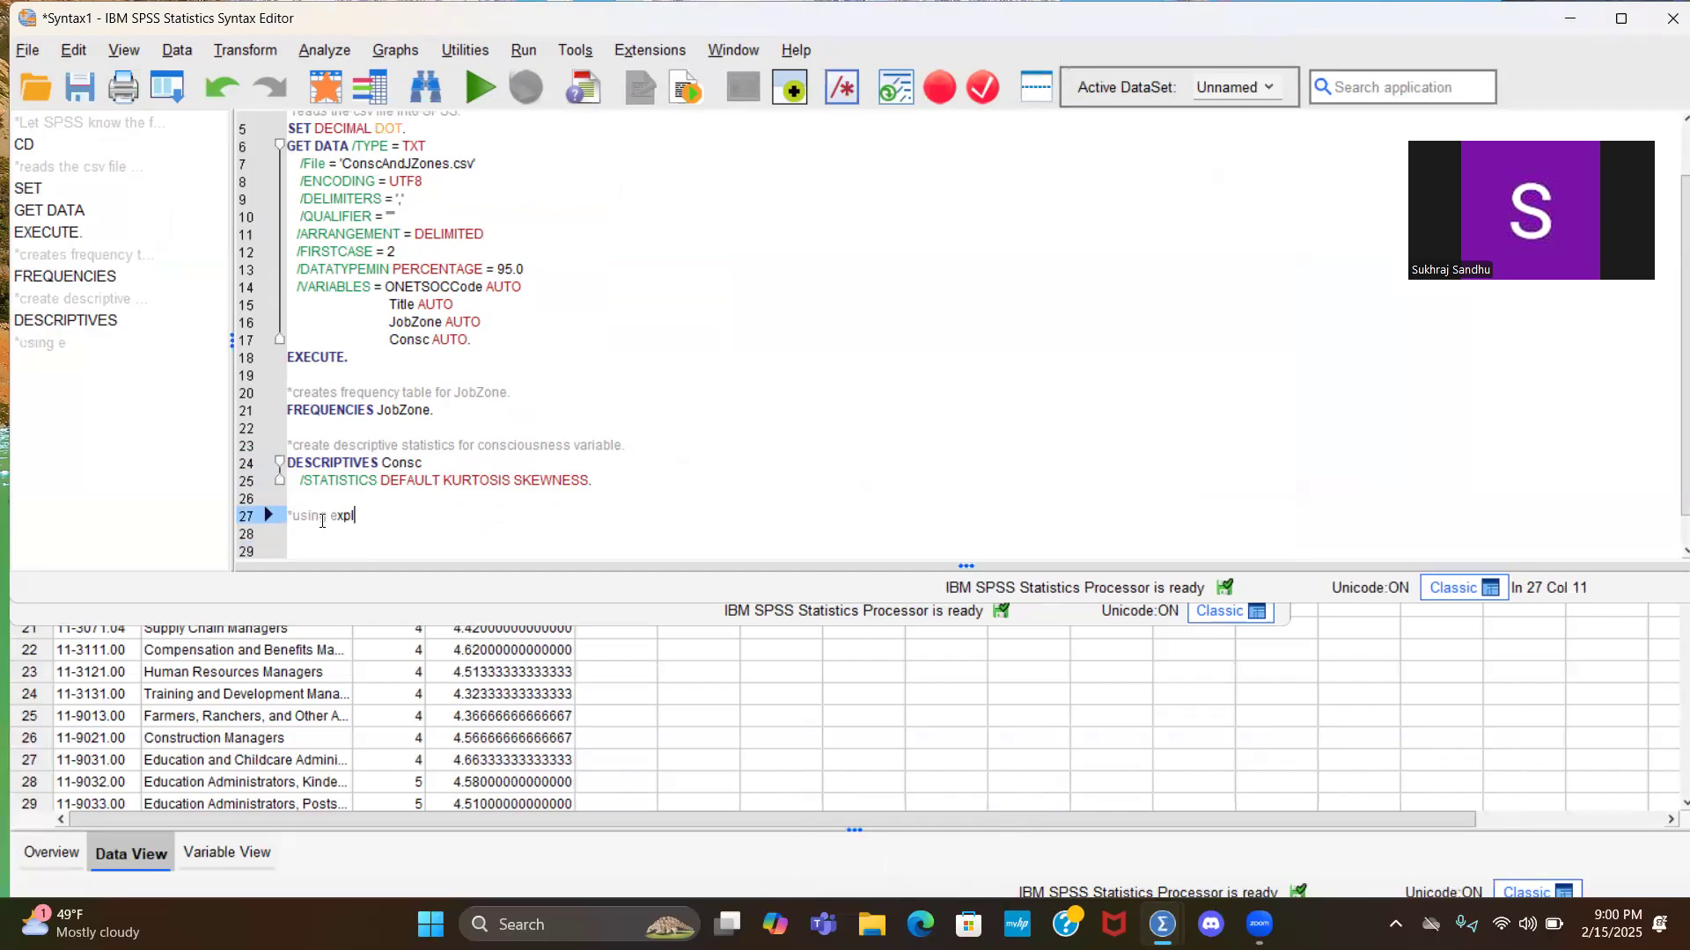
text(ore/examin)
key(BackSpace)
key(BackSpace)
text(ine)
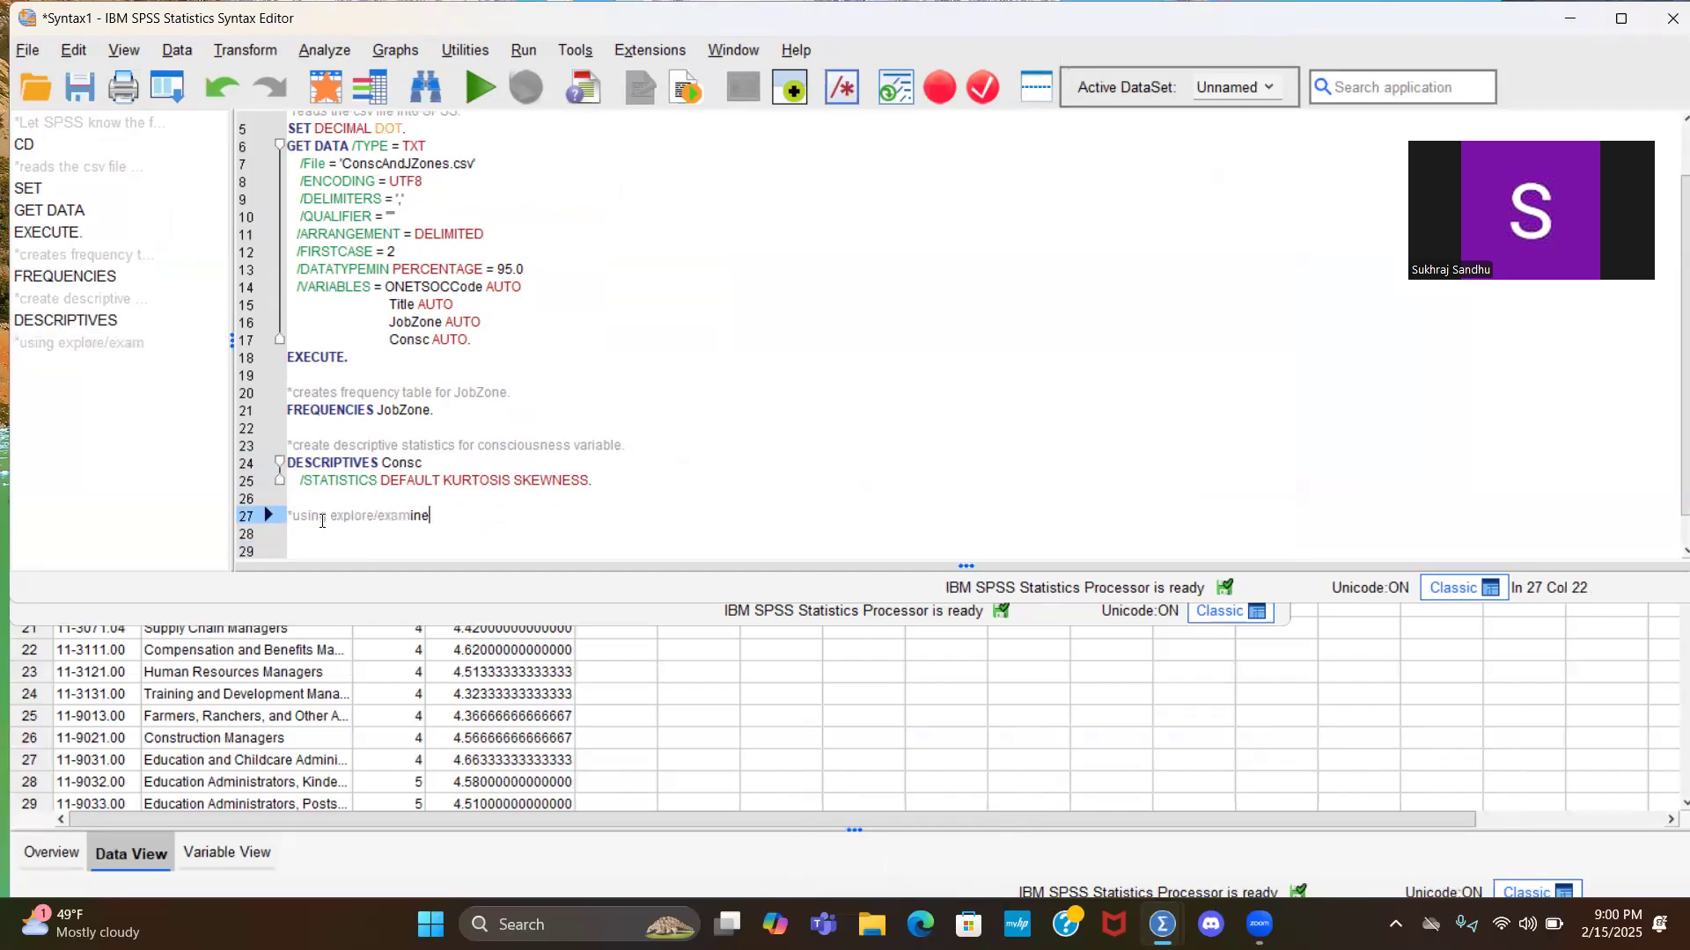
text( to eval e)
text(es)
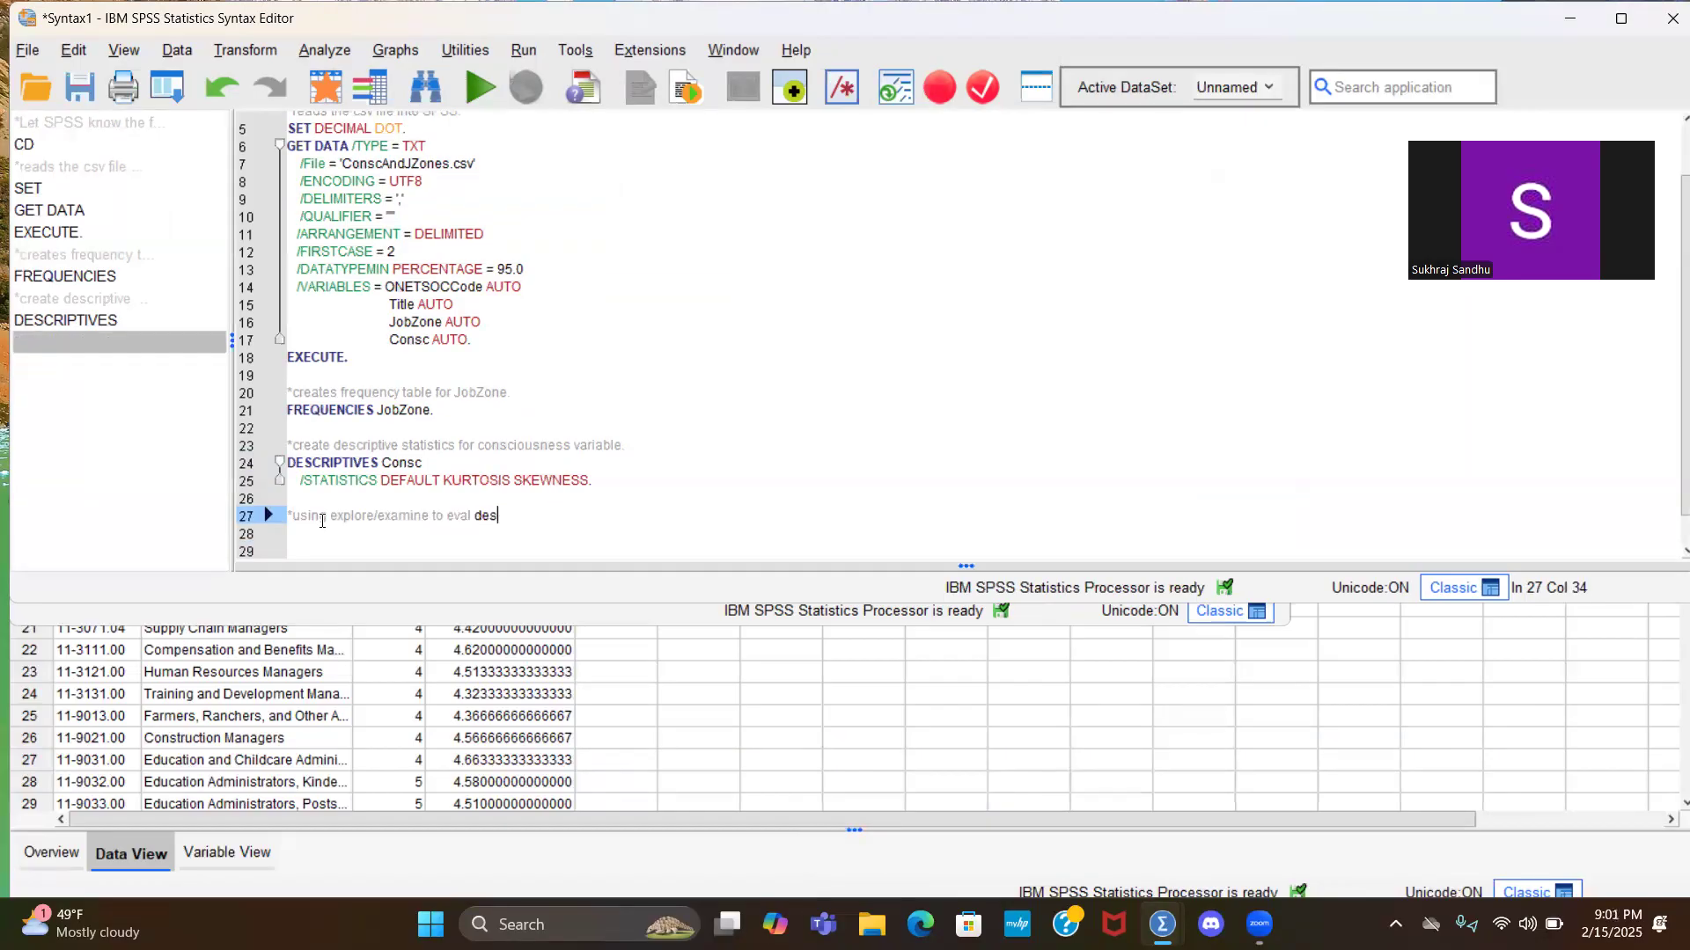
text(ciptive)
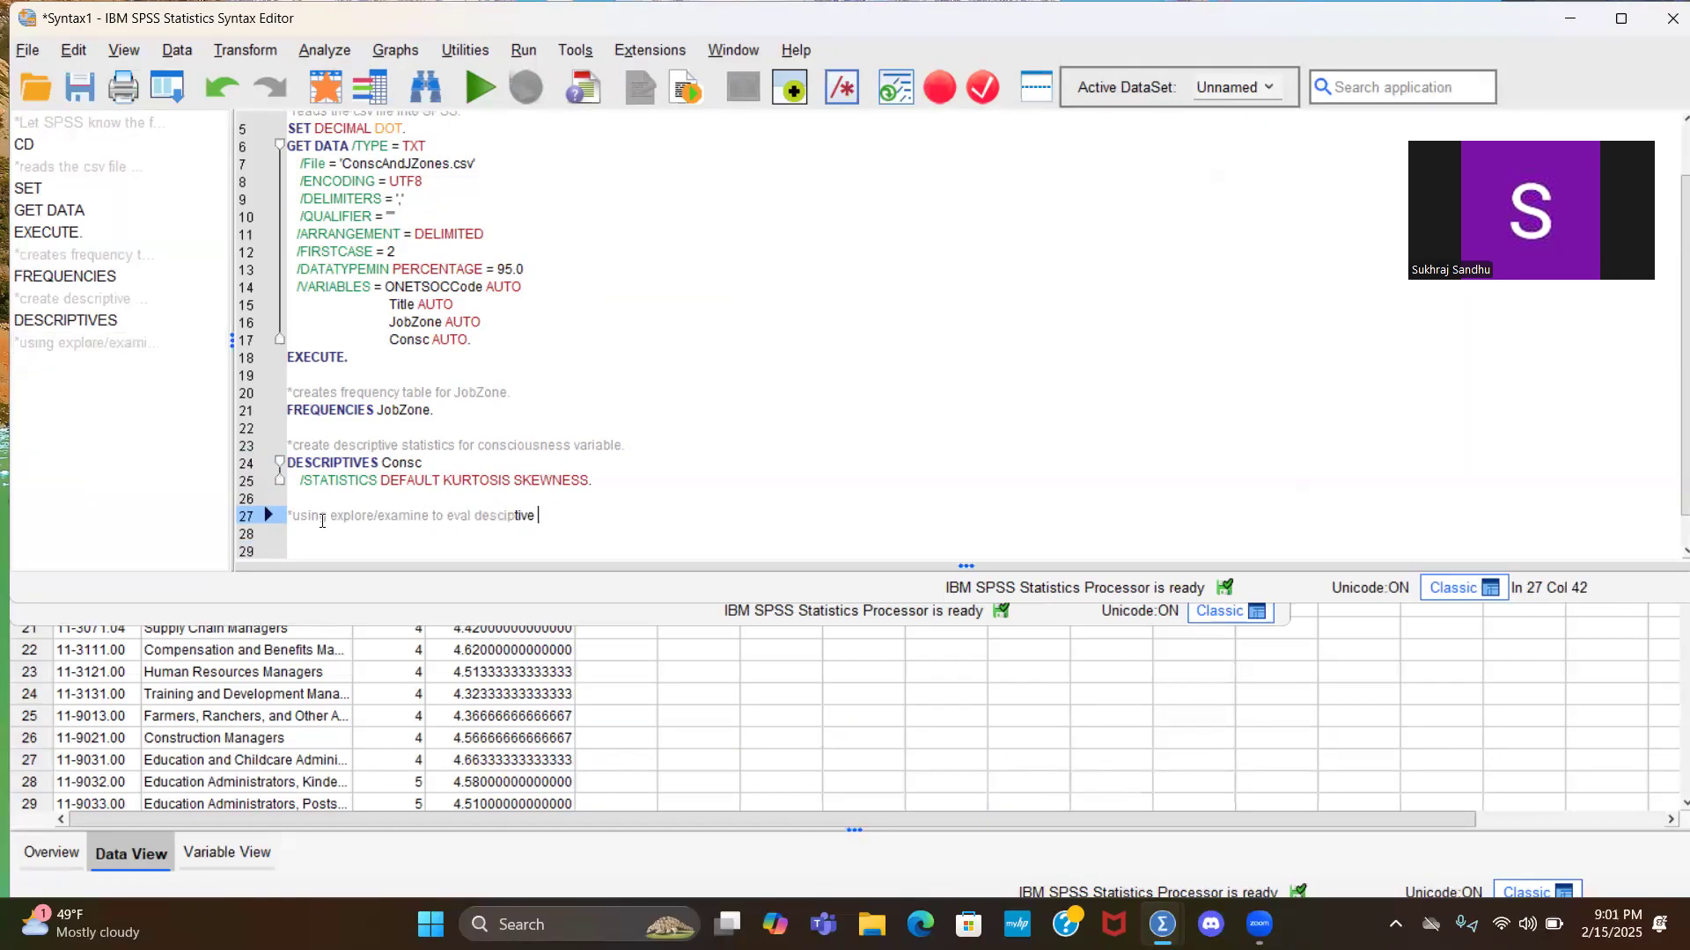
text(s of cons at each jobzone lvl.)
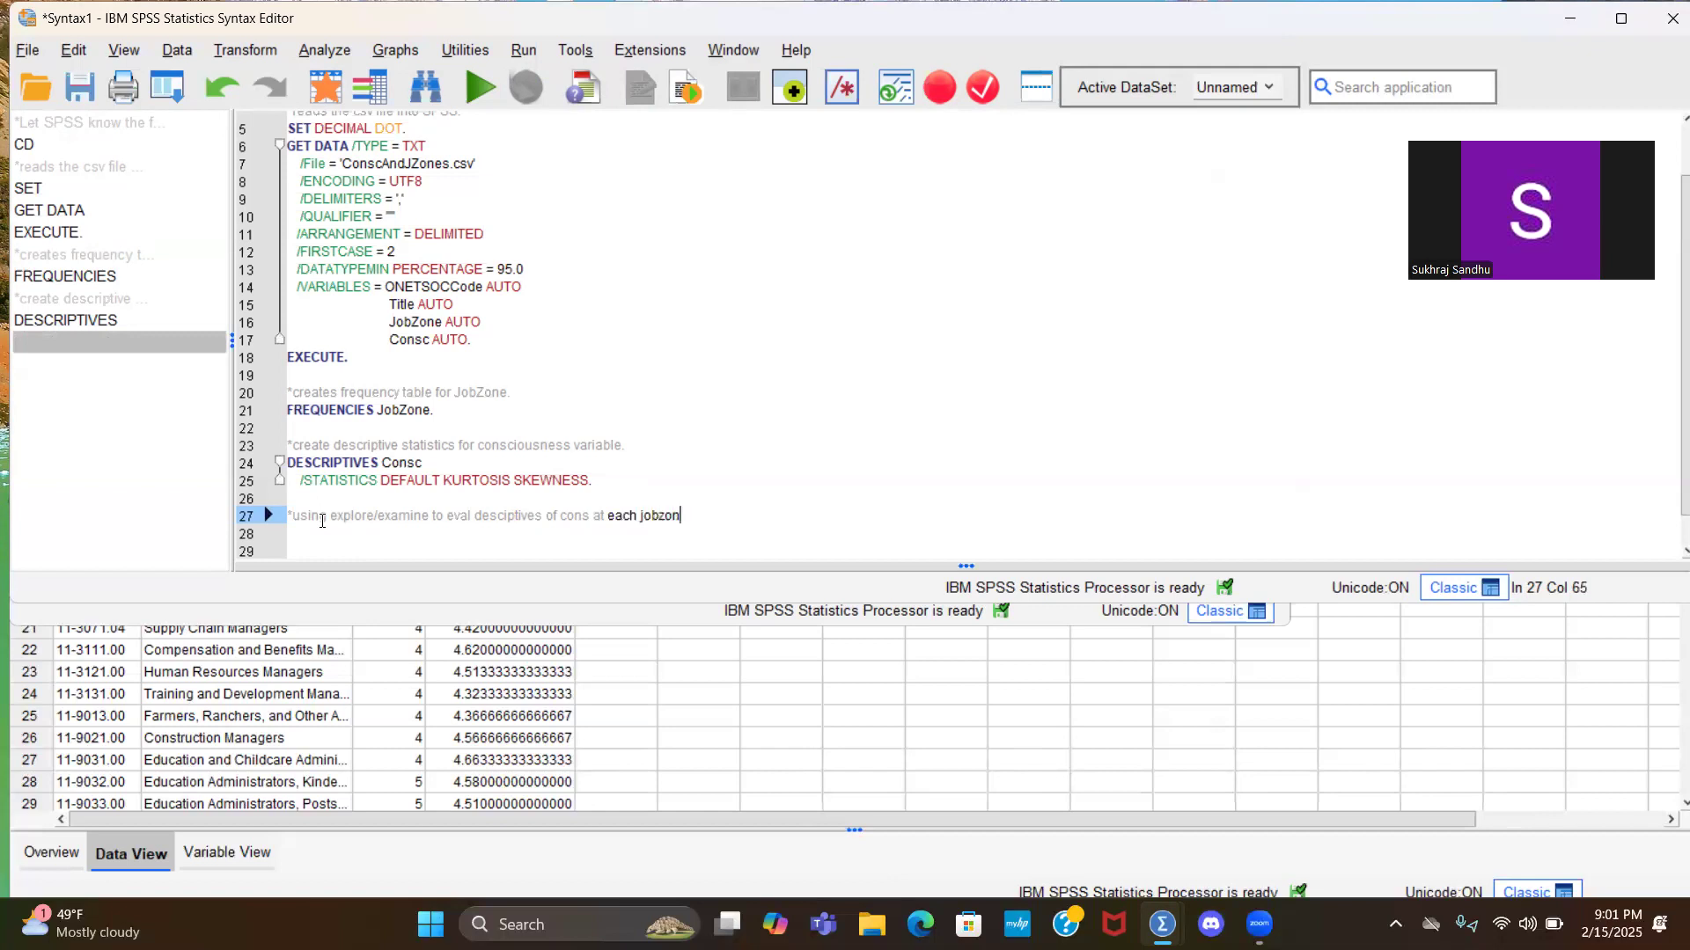
Step: Start the command "EXAMINE Consc BY JobZone" on the line below the explore/examine comment
key(Return)
text(Ex)
key(Return)
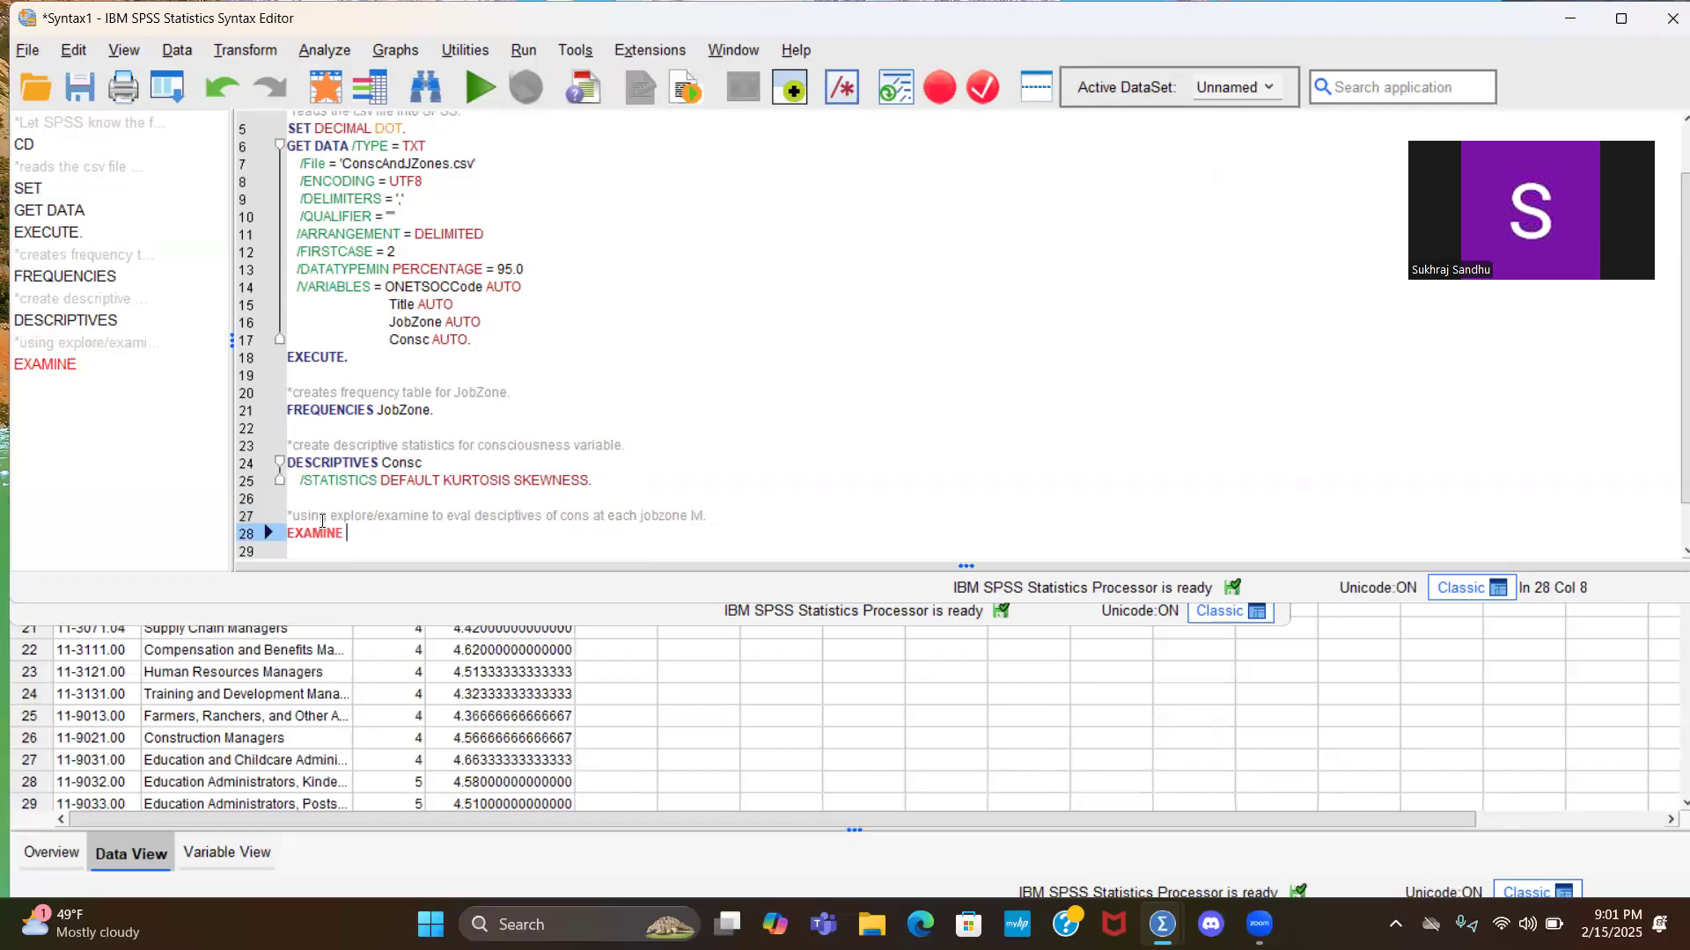
text(Con)
key(Return)
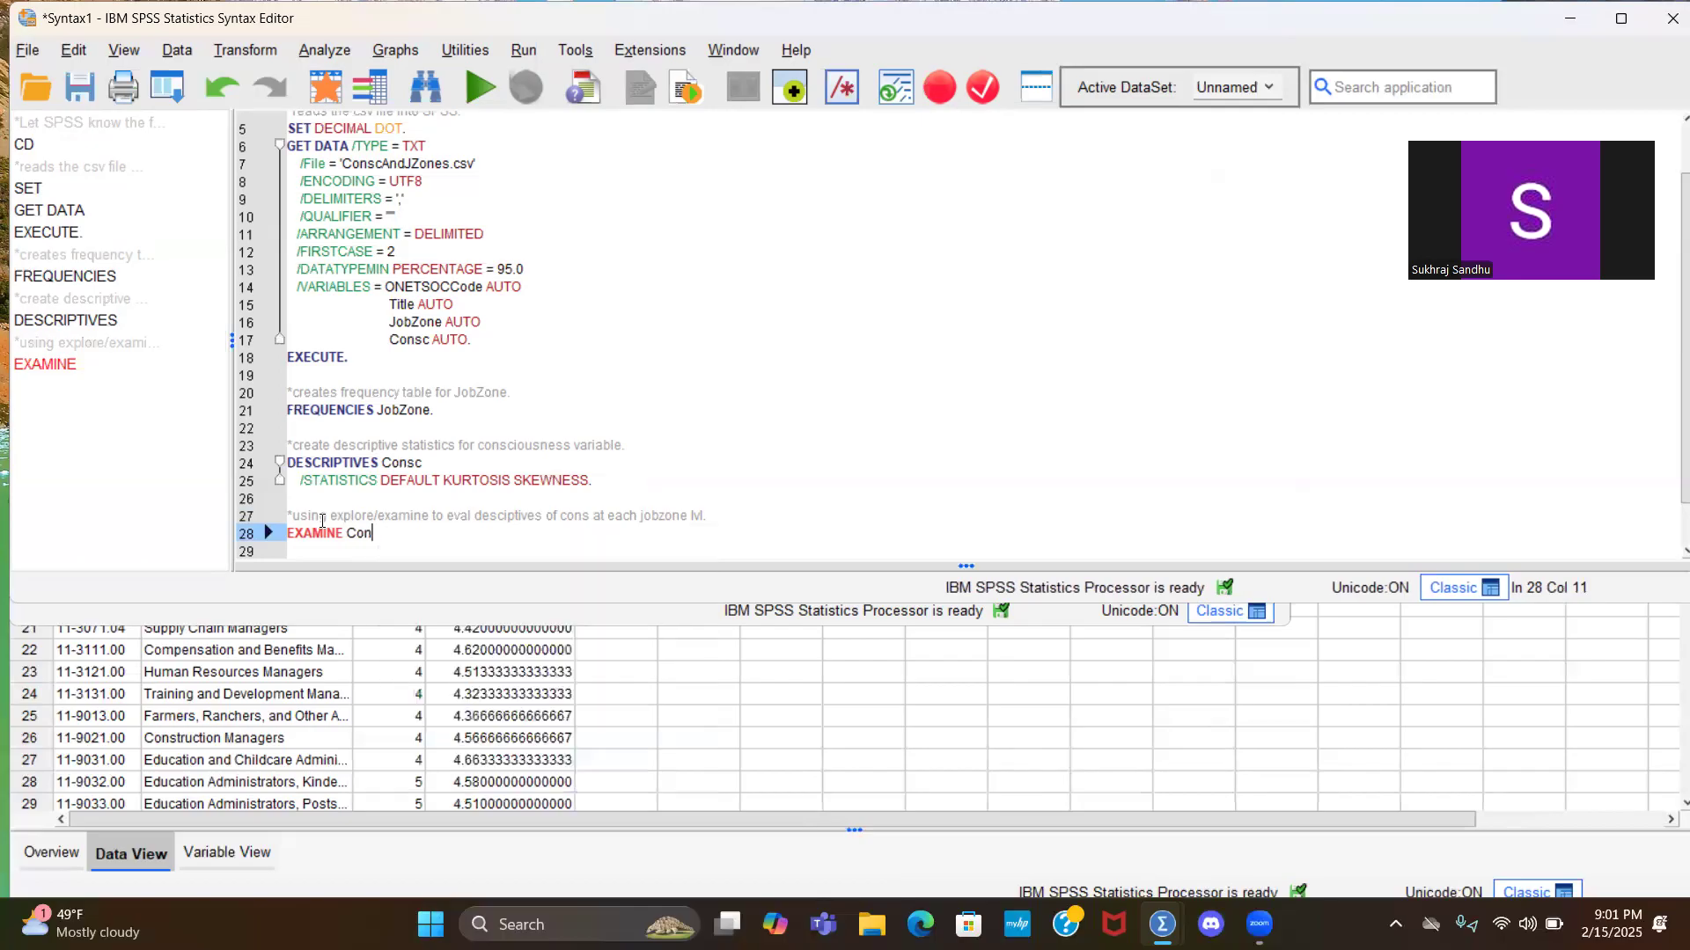
text(BY)
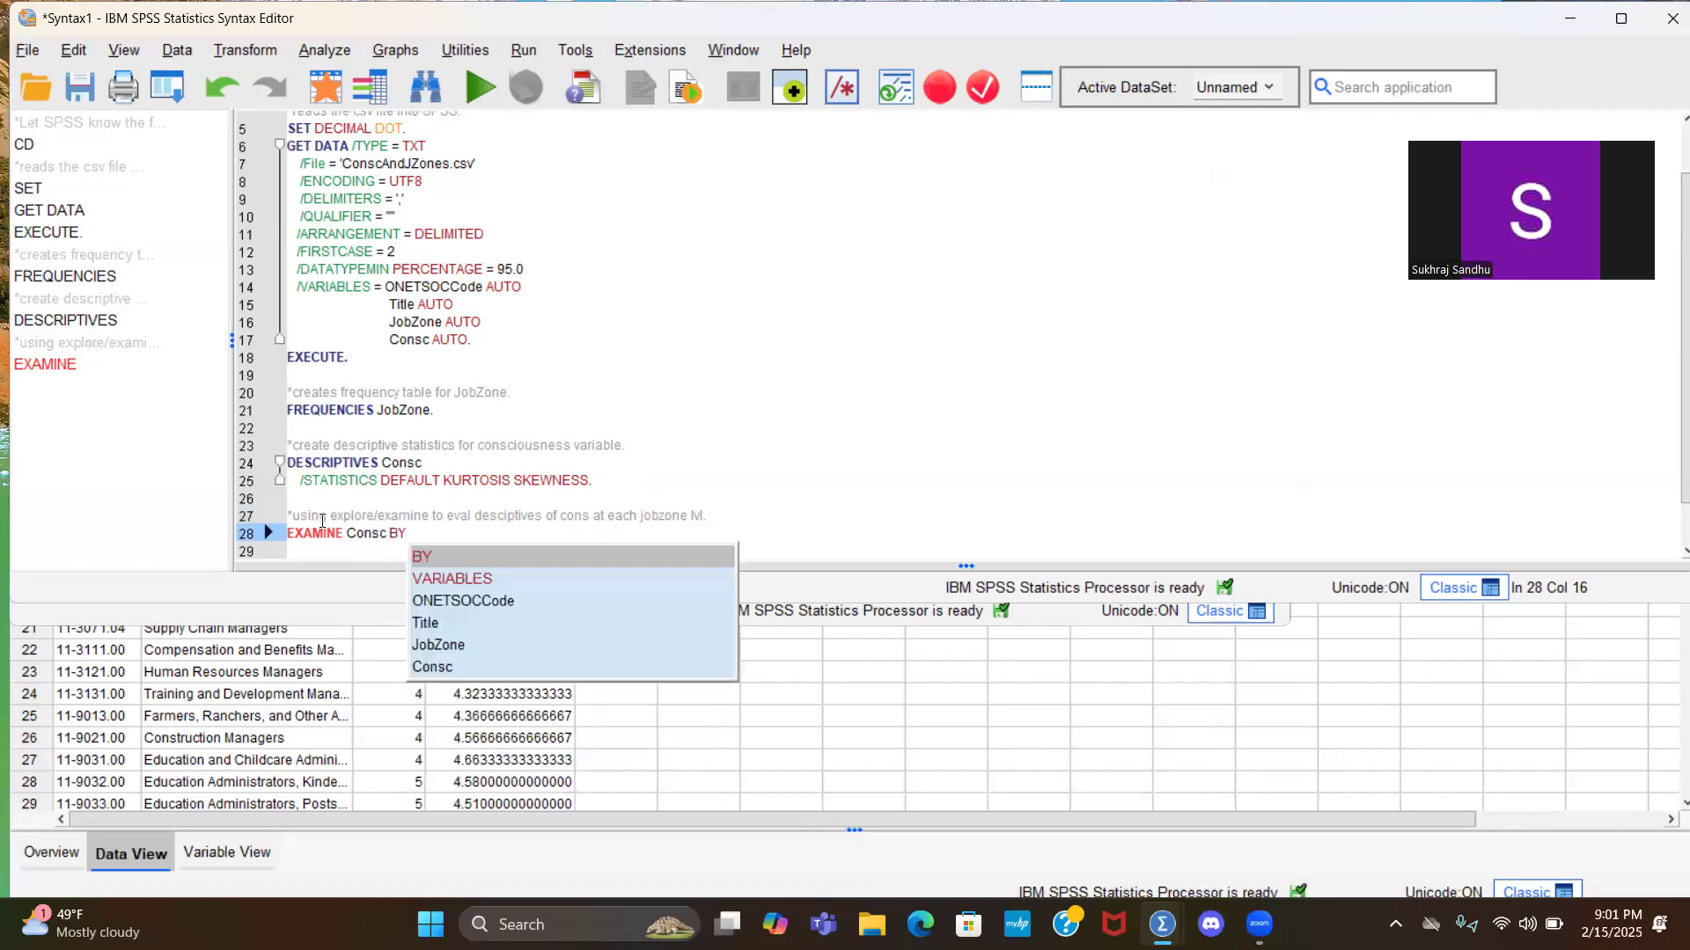
text( J)
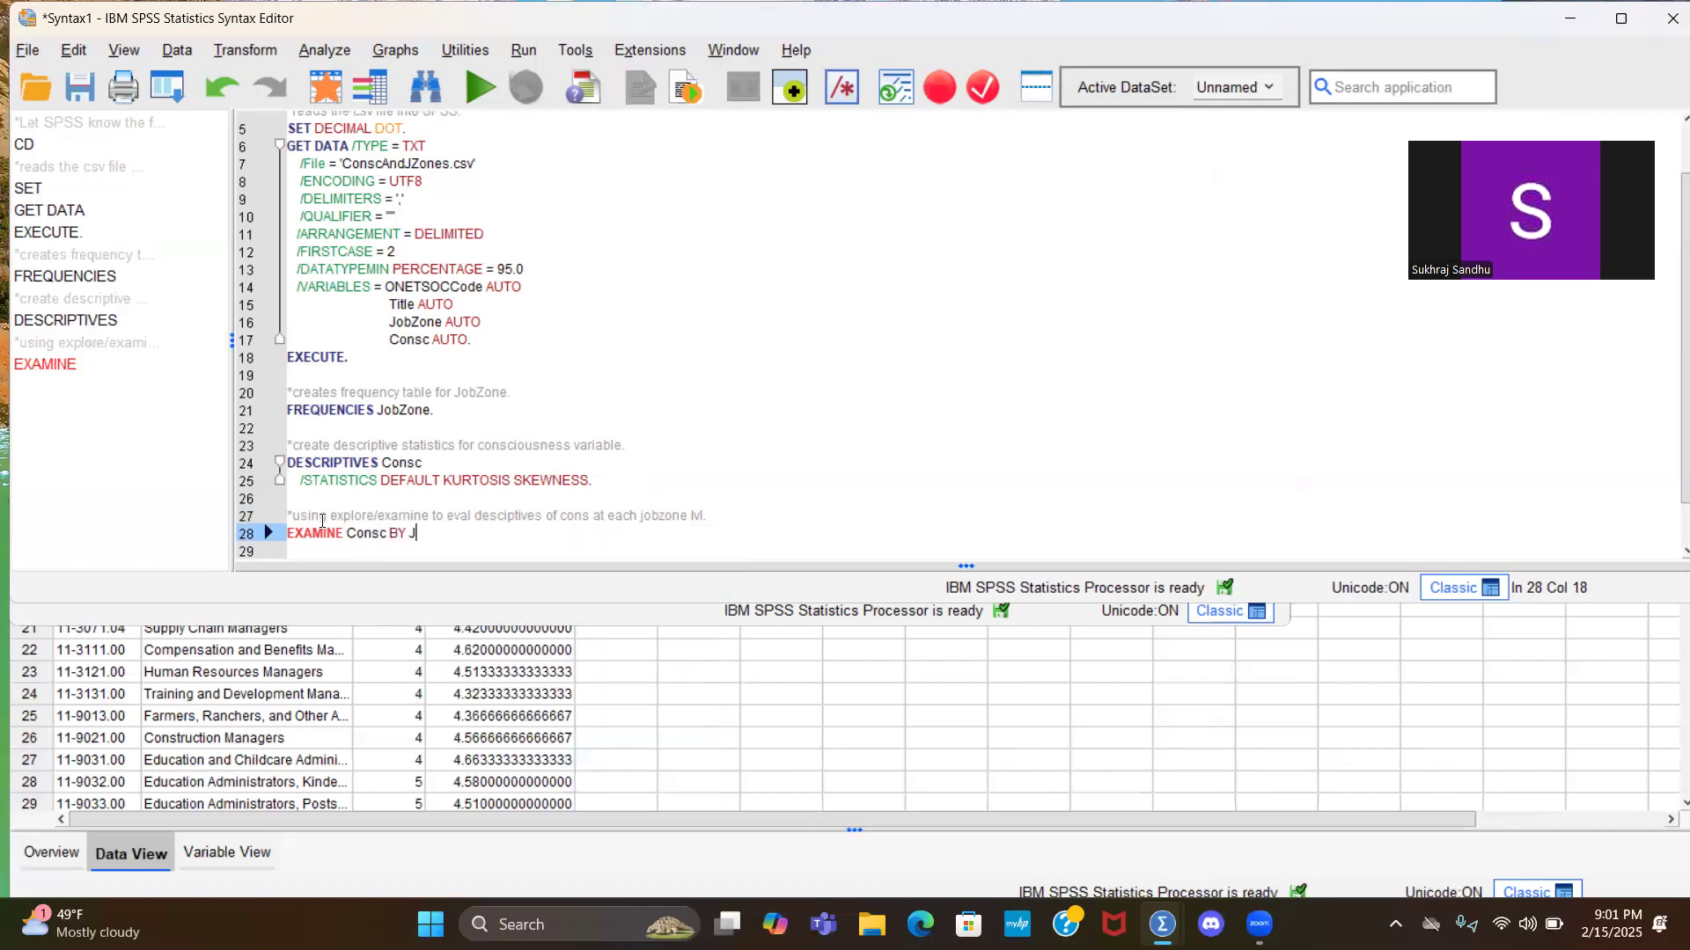
key(Return)
key(Return)
scroll(322, 520, down, 1)
drag(373, 500, 292, 498)
key(BackSpace)
key(BackSpace)
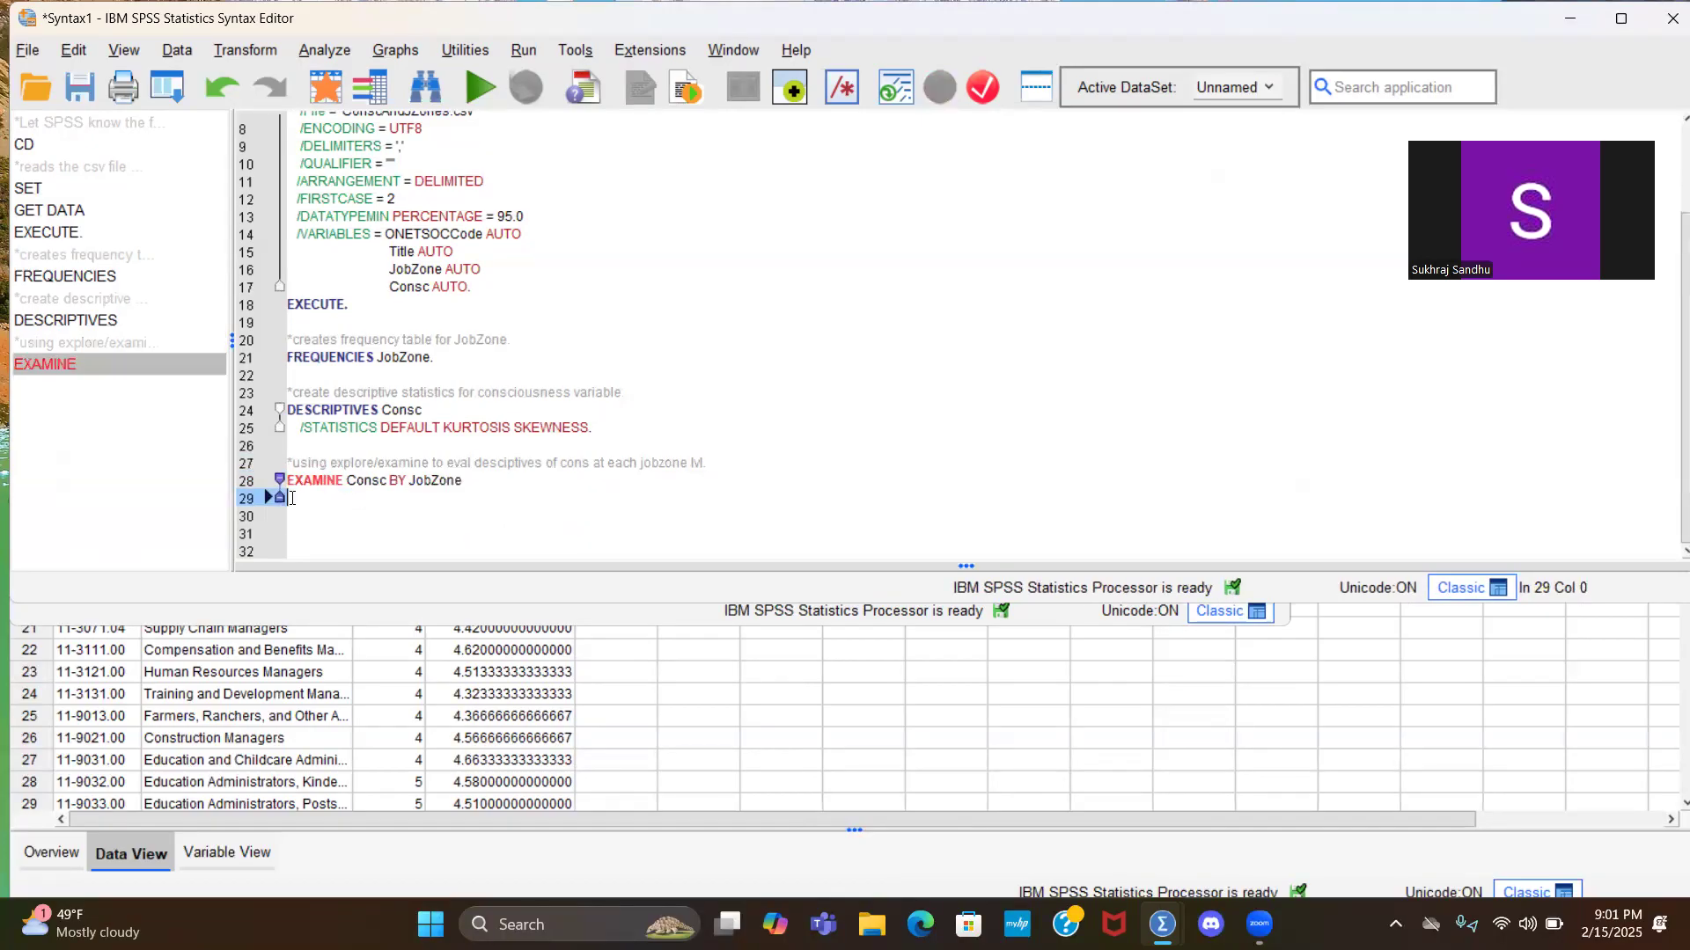
key(Escape)
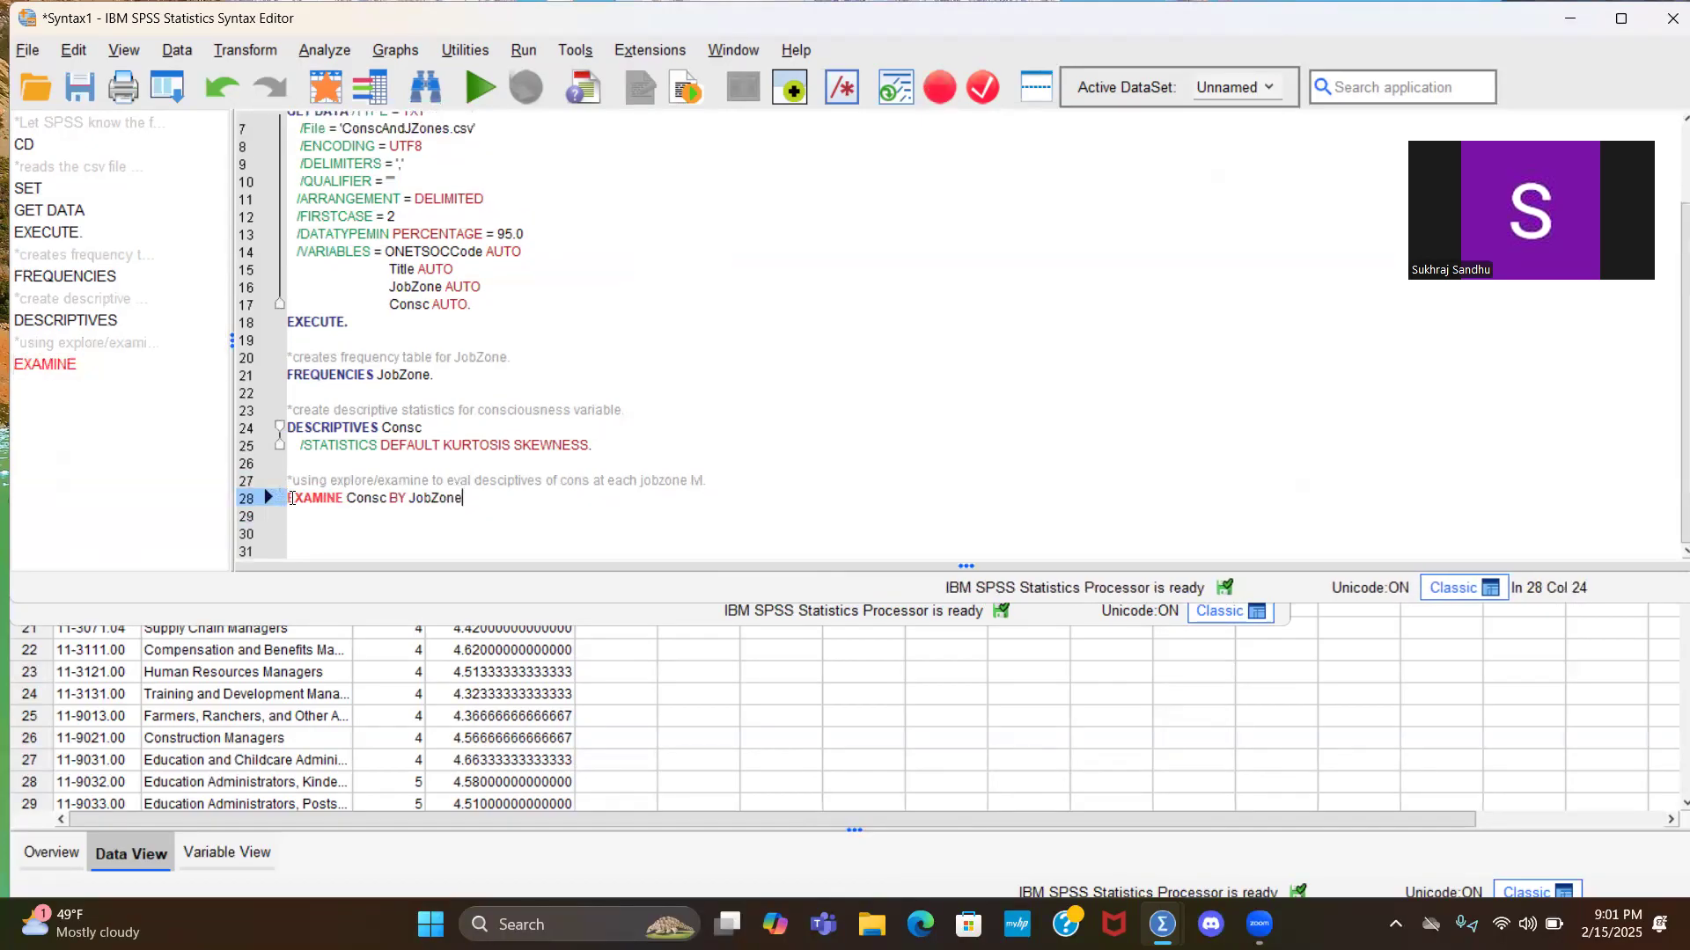
Step: Add the subcommand "/plot HISTOGRAM NPPLOT" to the EXAMINE command on line 29
key(Return)
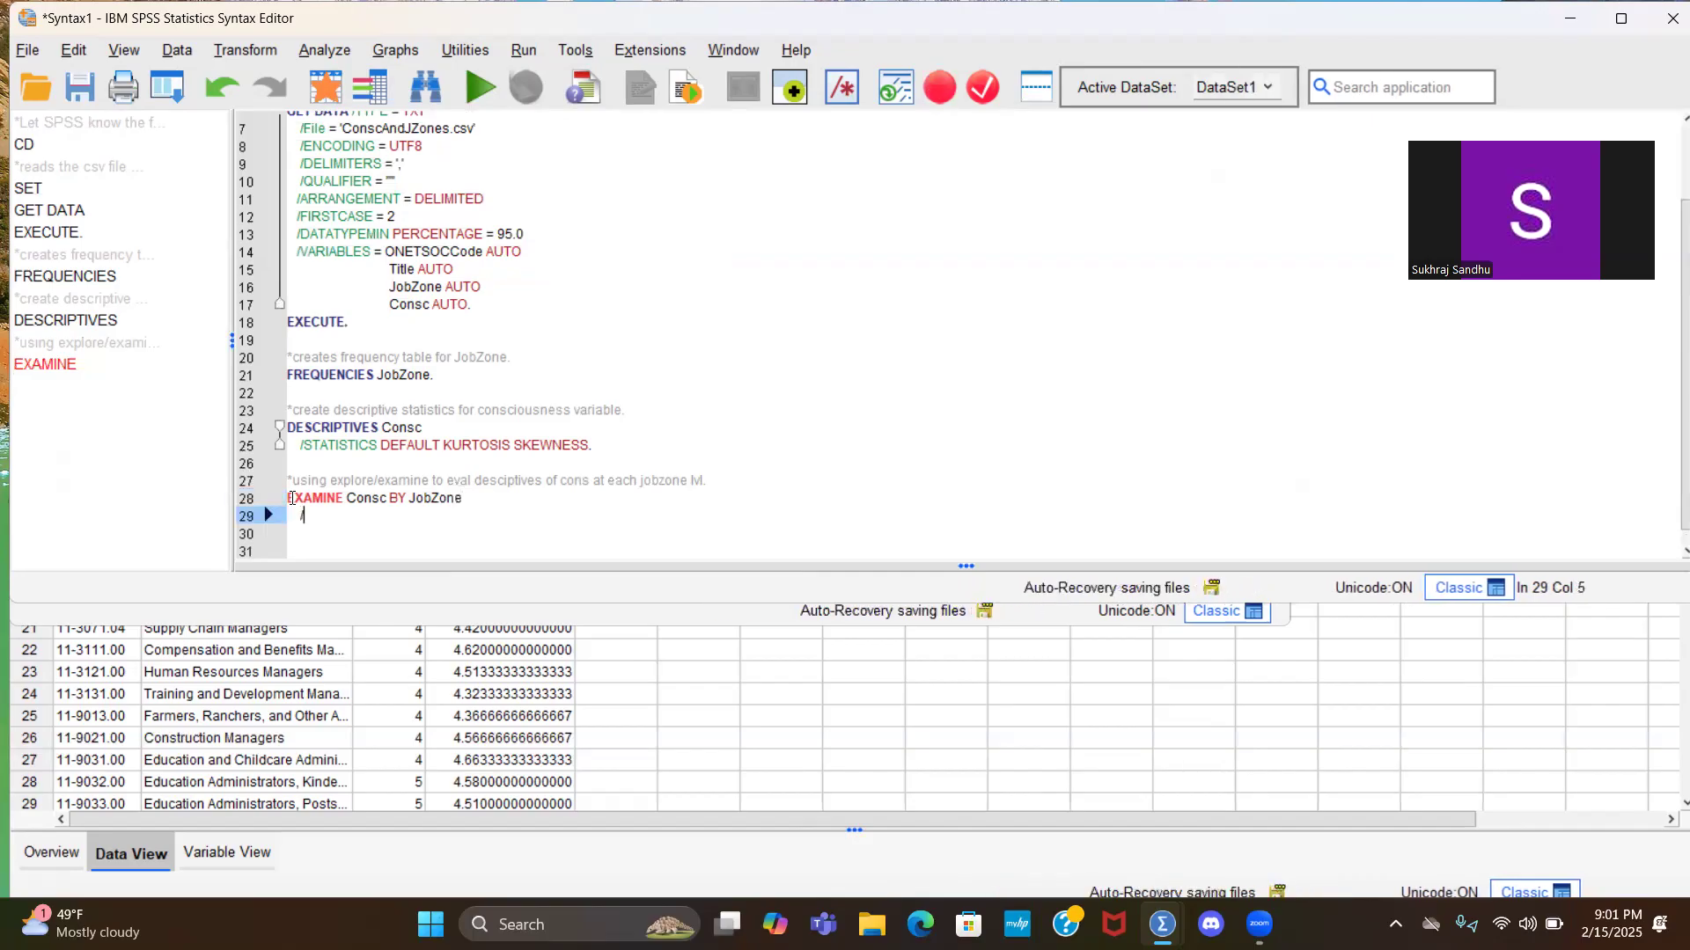
text(/)
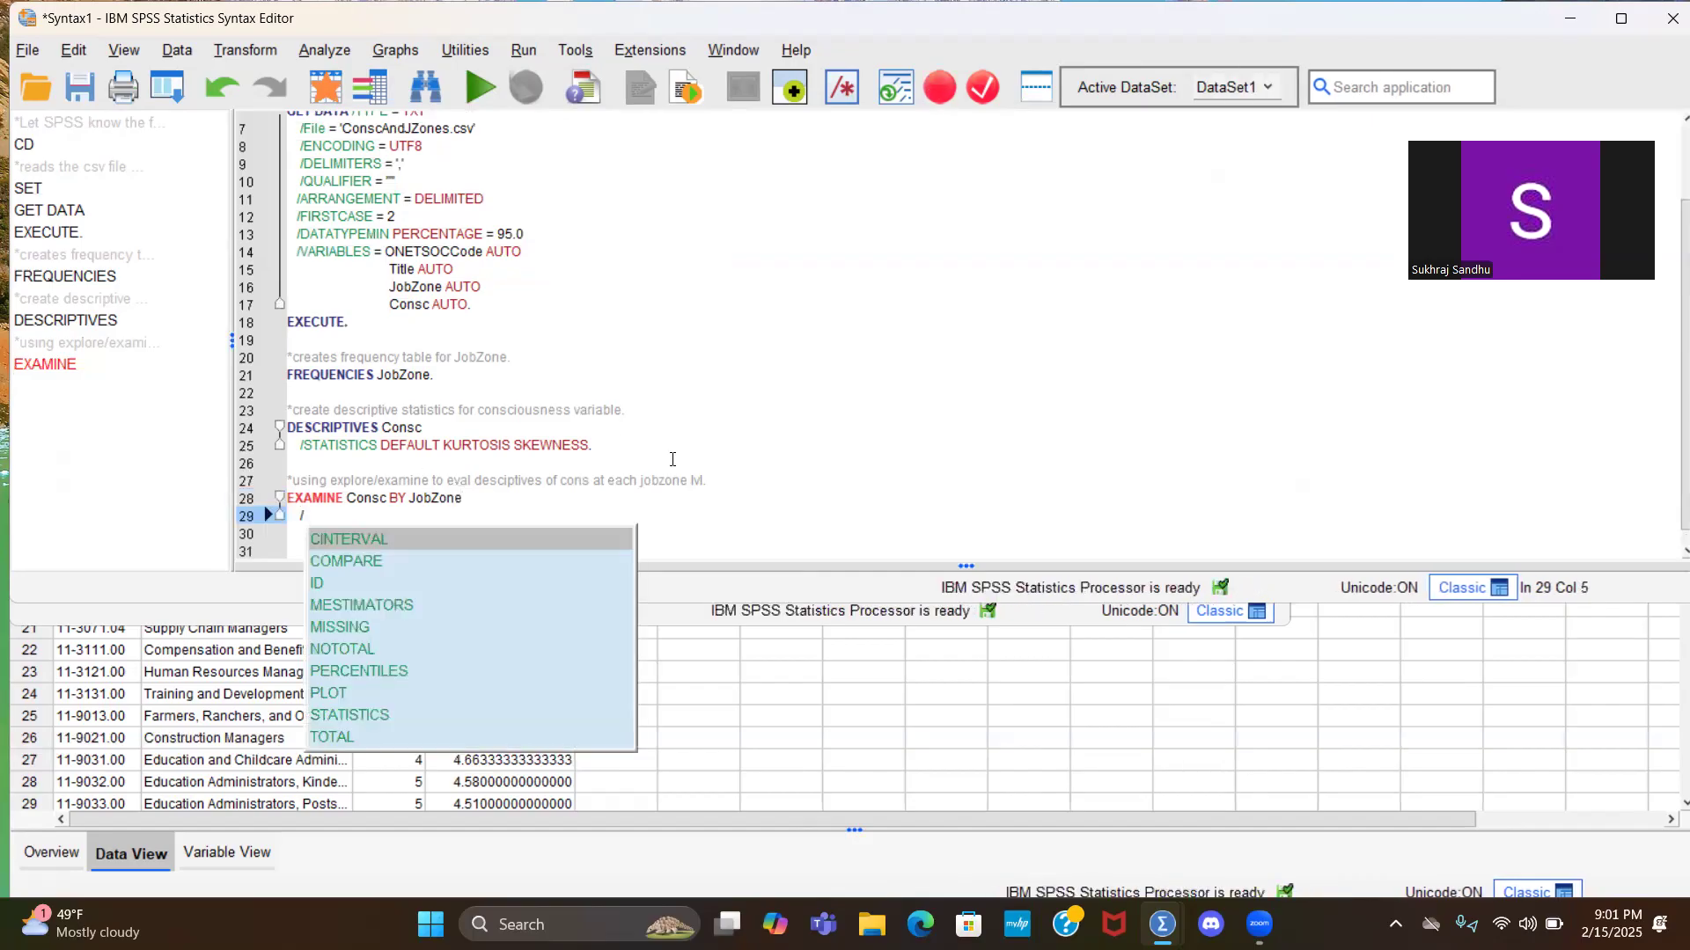
text(plot)
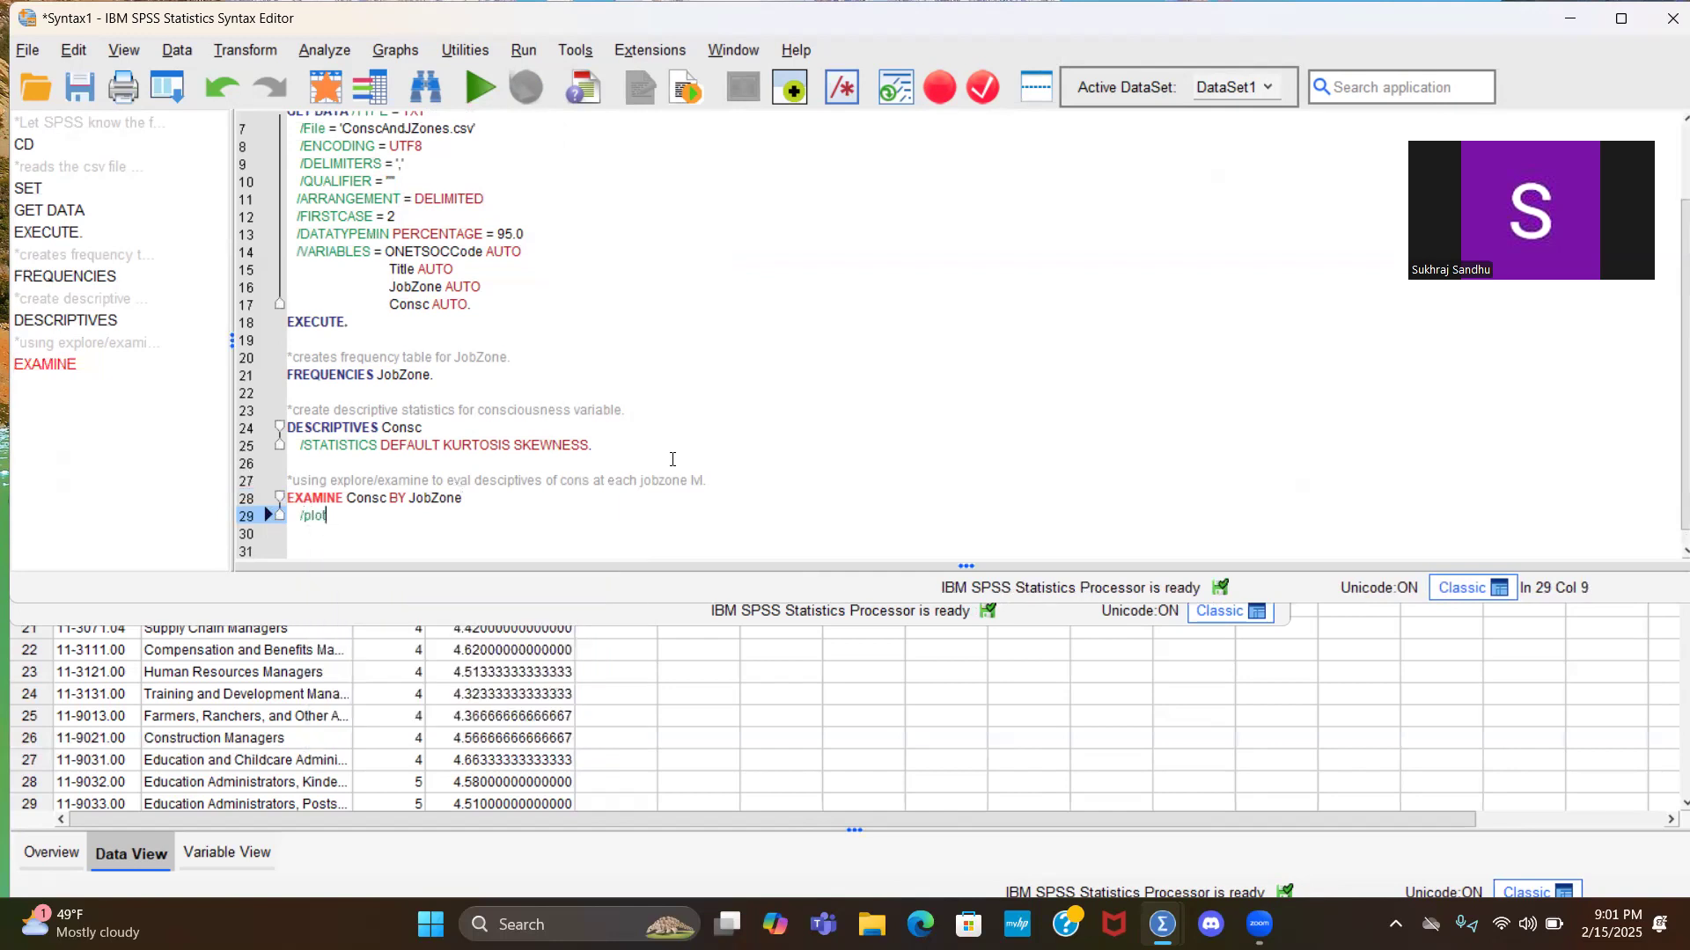
text( hi)
key(Return)
text(npp)
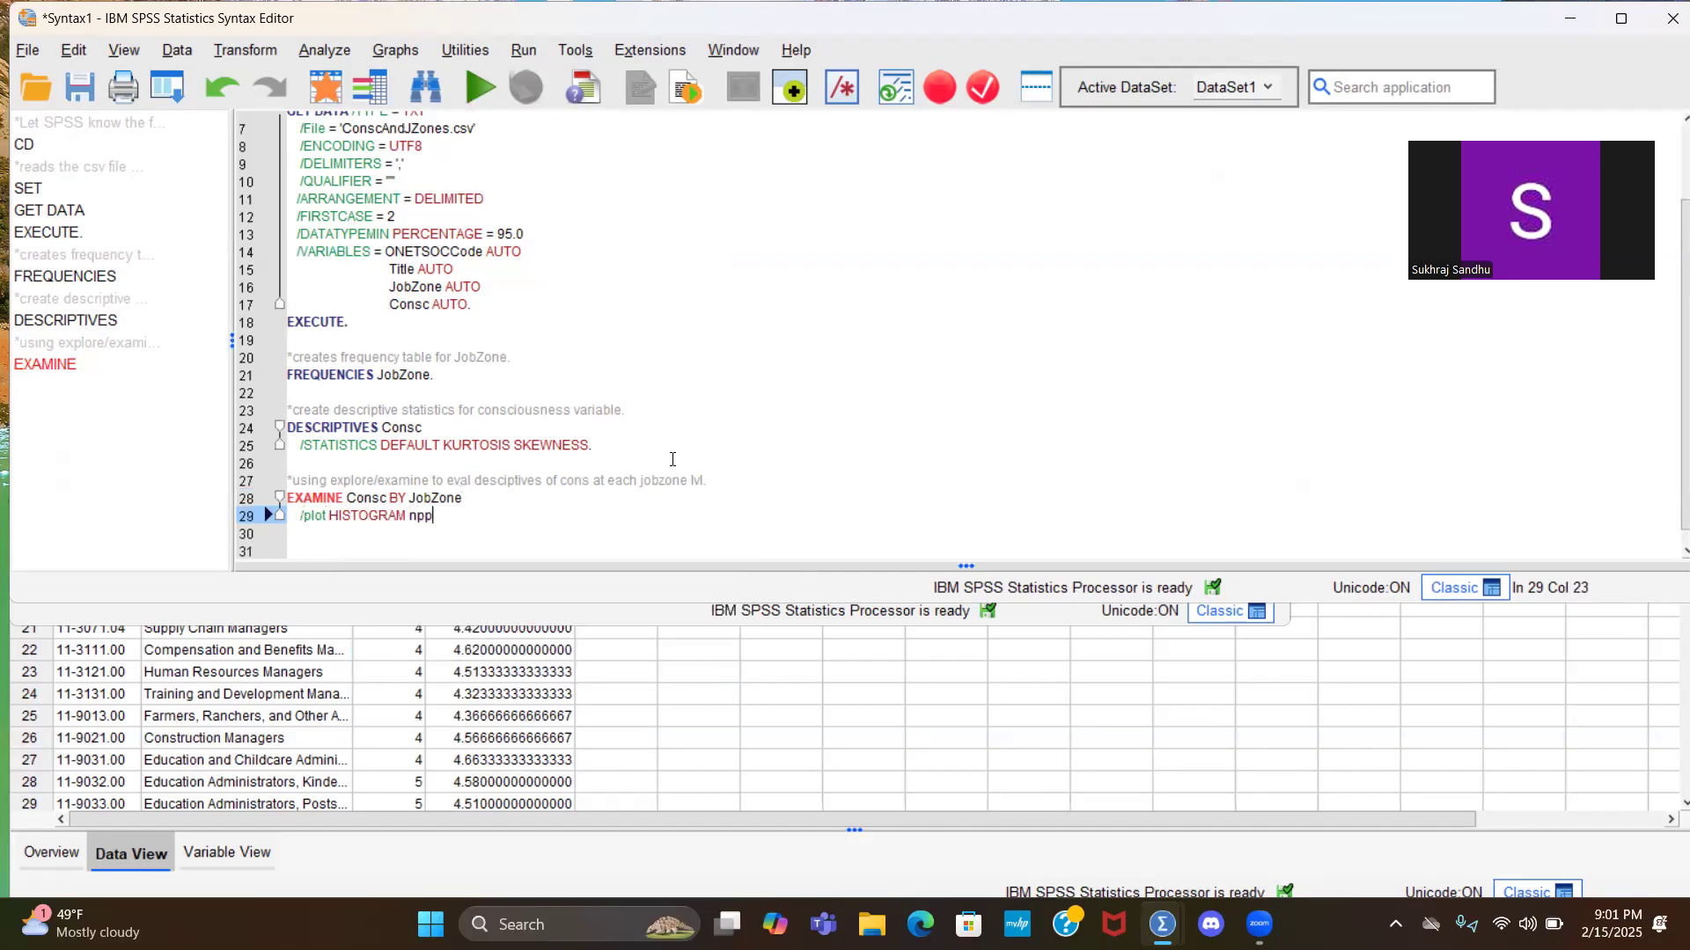
key(Return)
Step: Add the subcommand "/STATISTICS EXTREME DESCRIPTIVES" to the EXAMINE command on line 30
key(Return)
text(/sta)
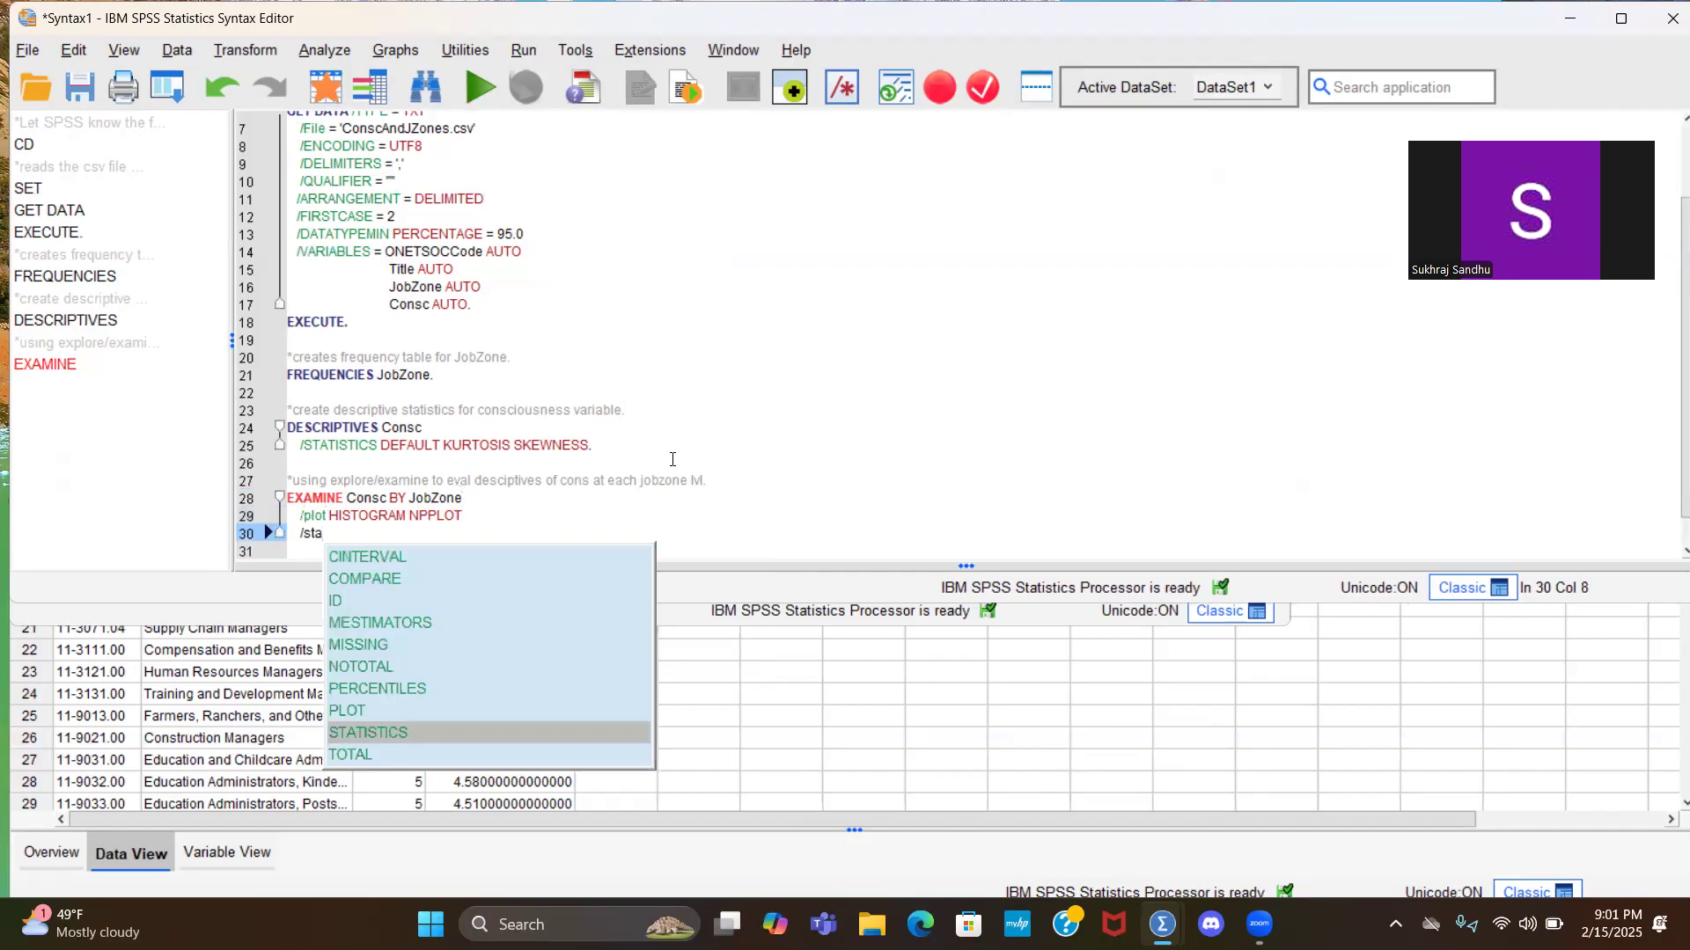
key(Return)
text(extrme)
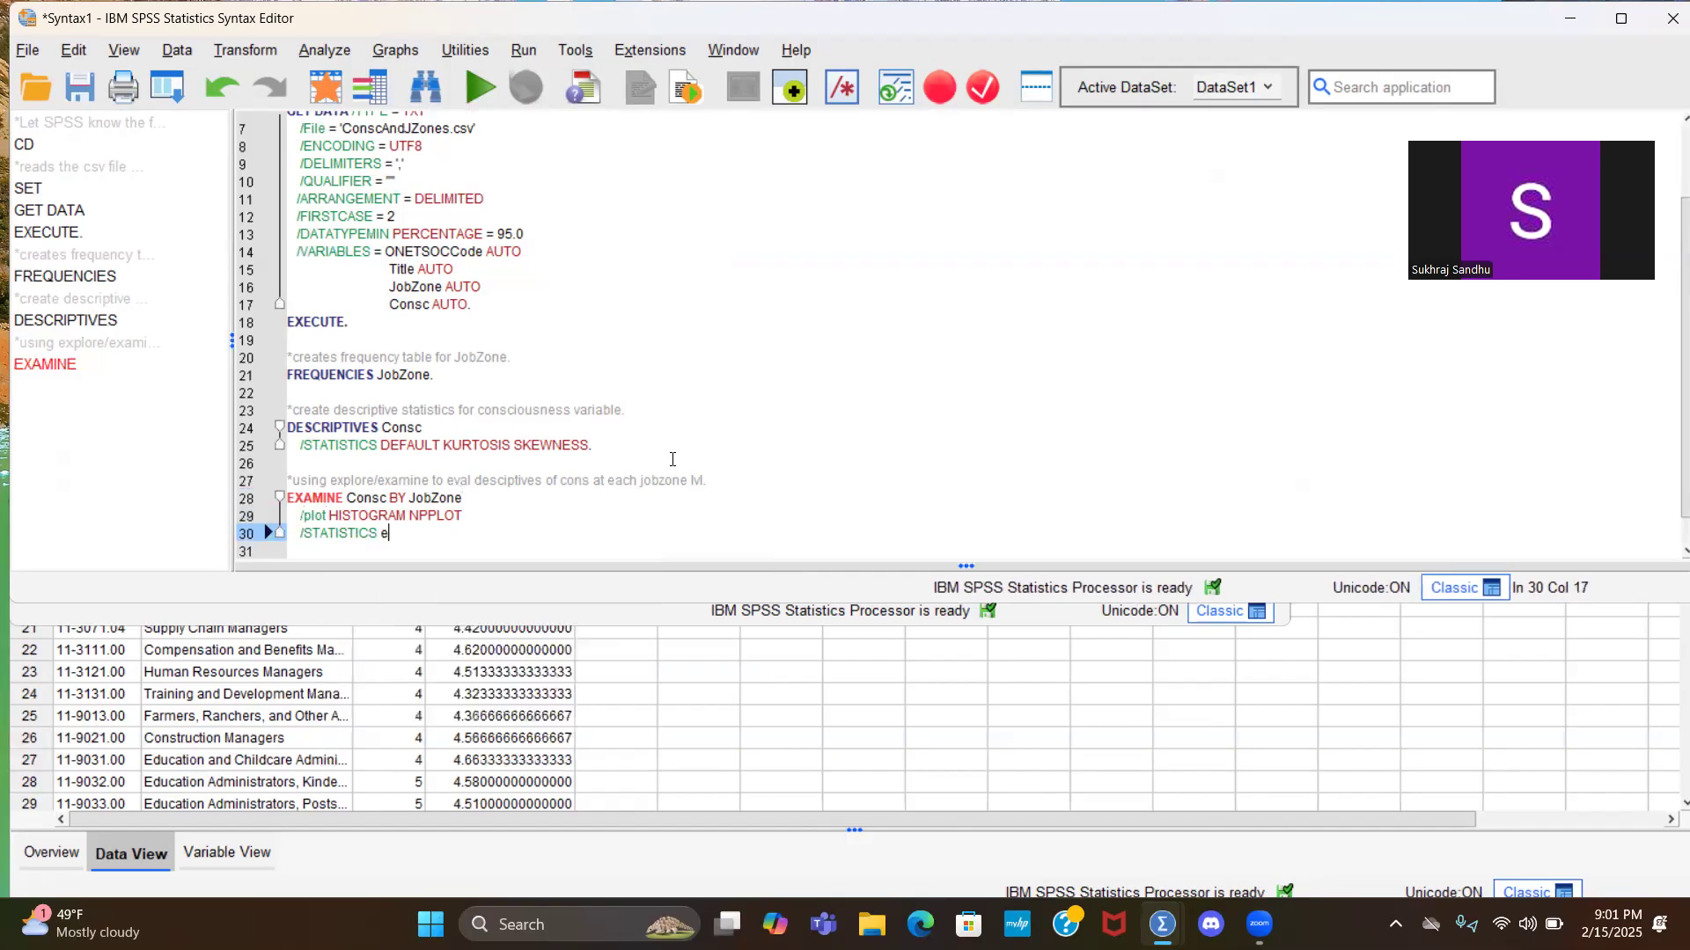
key(BackSpace)
key(BackSpace)
key(BackSpace)
key(BackSpace)
text(tremem)
key(BackSpace)
key(BackSpace)
key(BackSpace)
key(BackSpace)
key(BackSpace)
key(BackSpace)
key(BackSpace)
key(BackSpace)
key(BackSpace)
text(e)
key(Return)
text(desc)
key(Escape)
key(ctrl+space)
Step: Finish the EXAMINE command with the subcommands "/NOTOTAL" and "/CINTERVAL 95." on separate lines
key(Return)
text(/no)
key(Return)
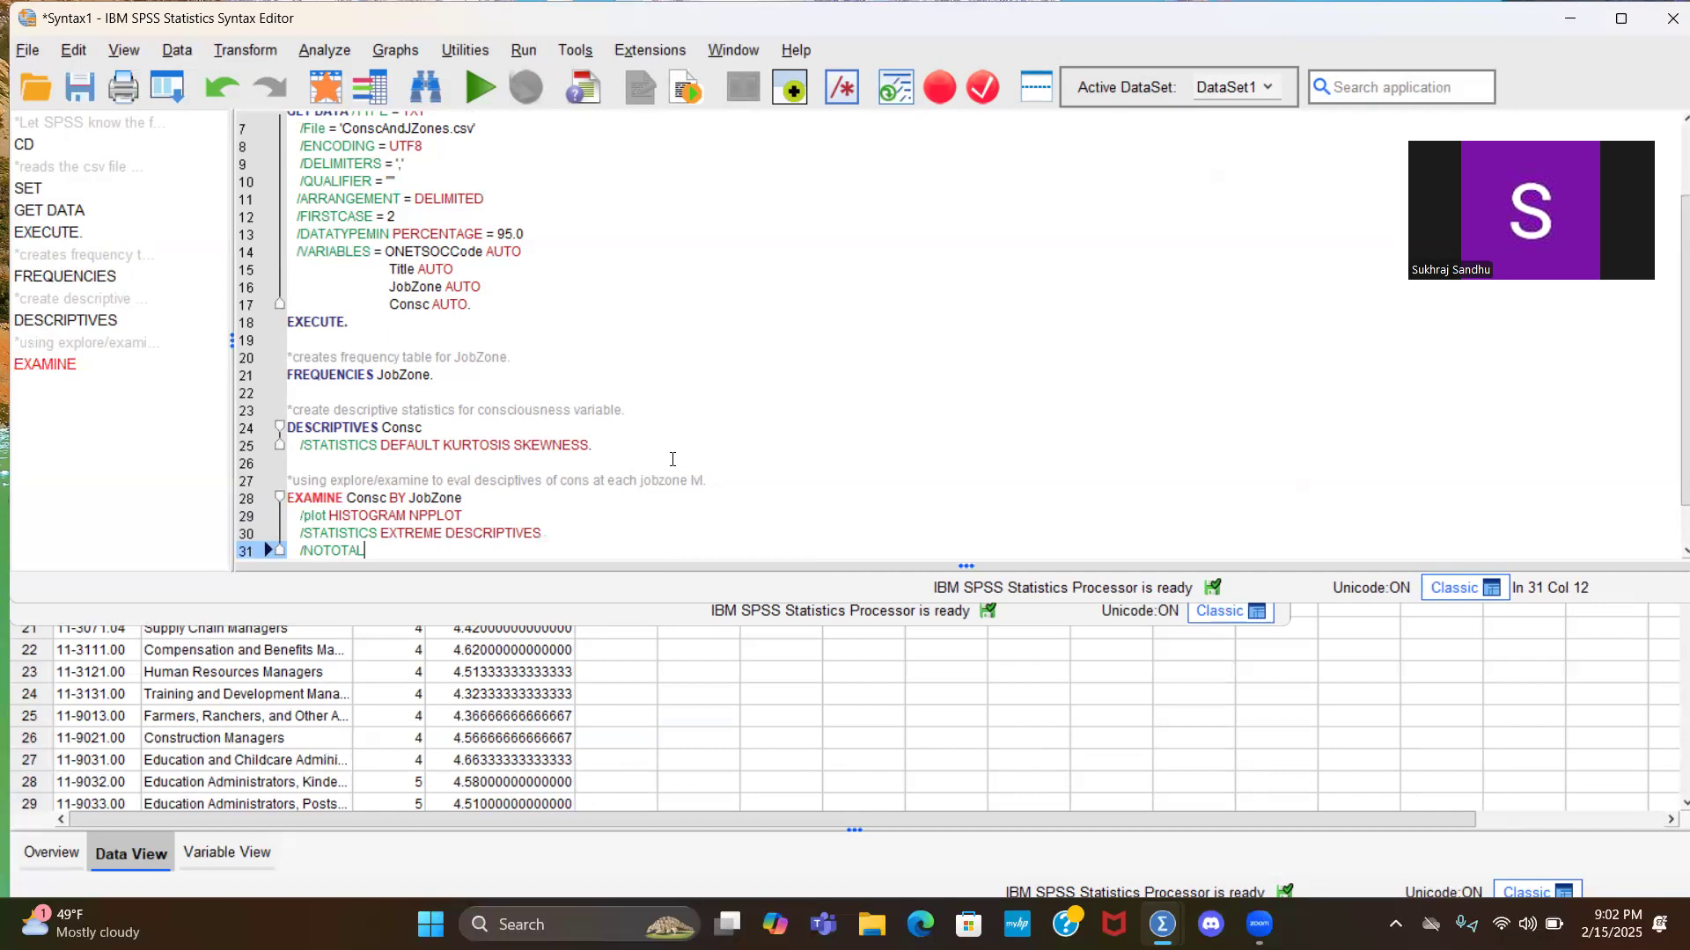
text(.)
key(BackSpace)
key(Return)
text(/ci)
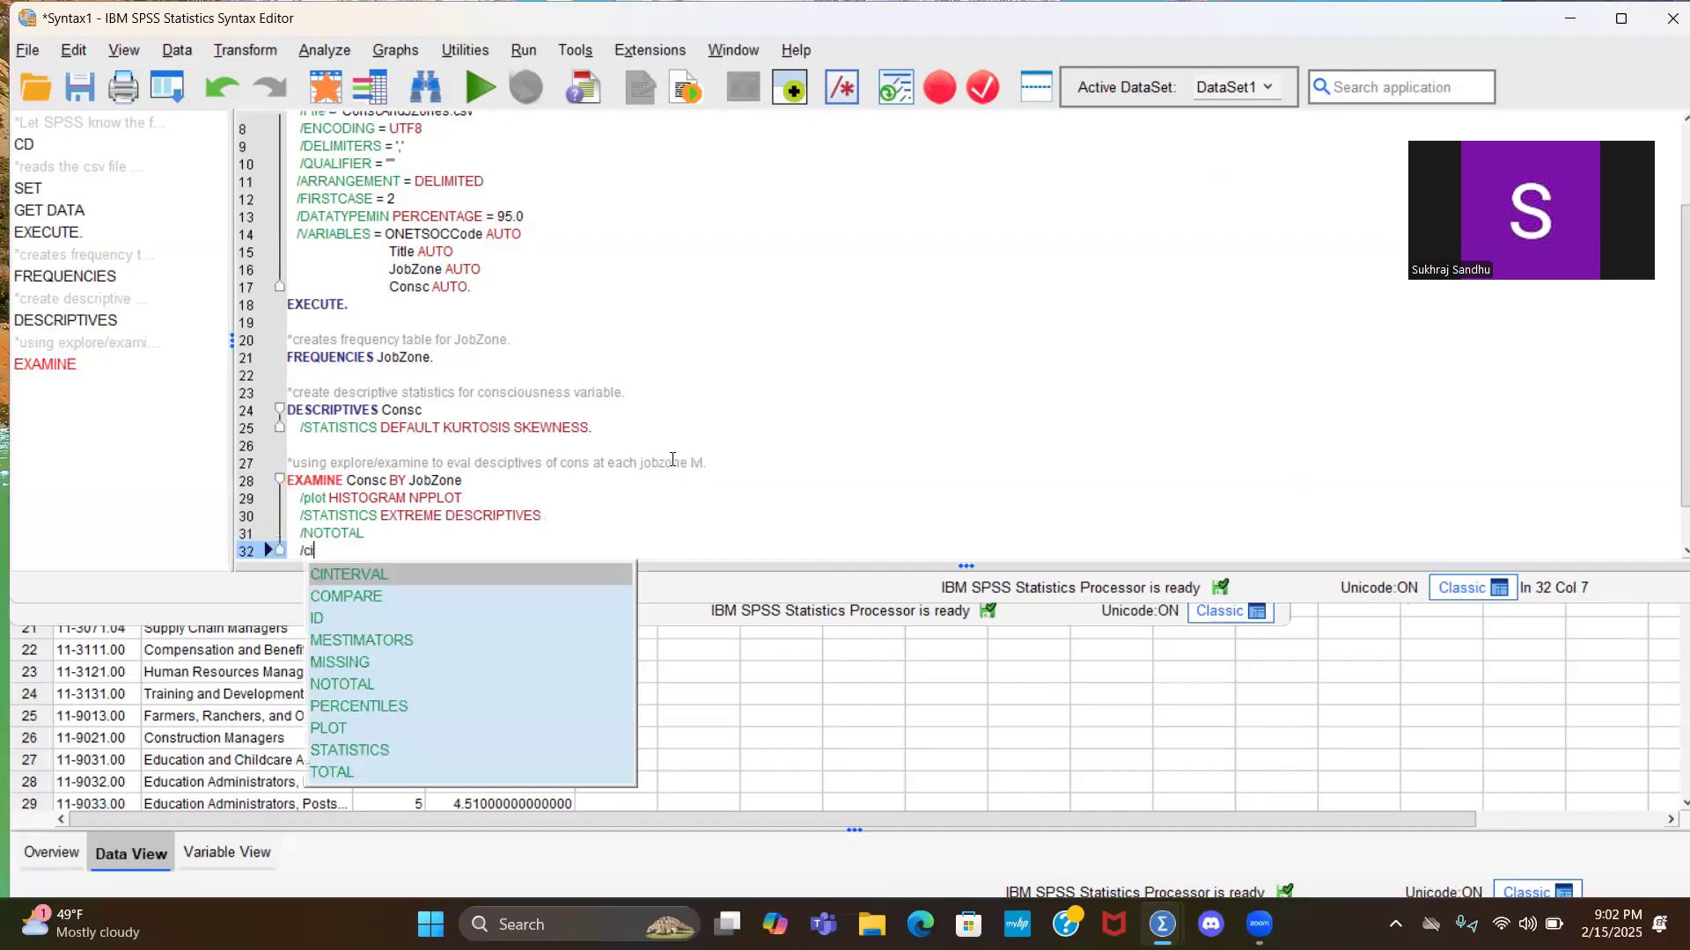
key(Return)
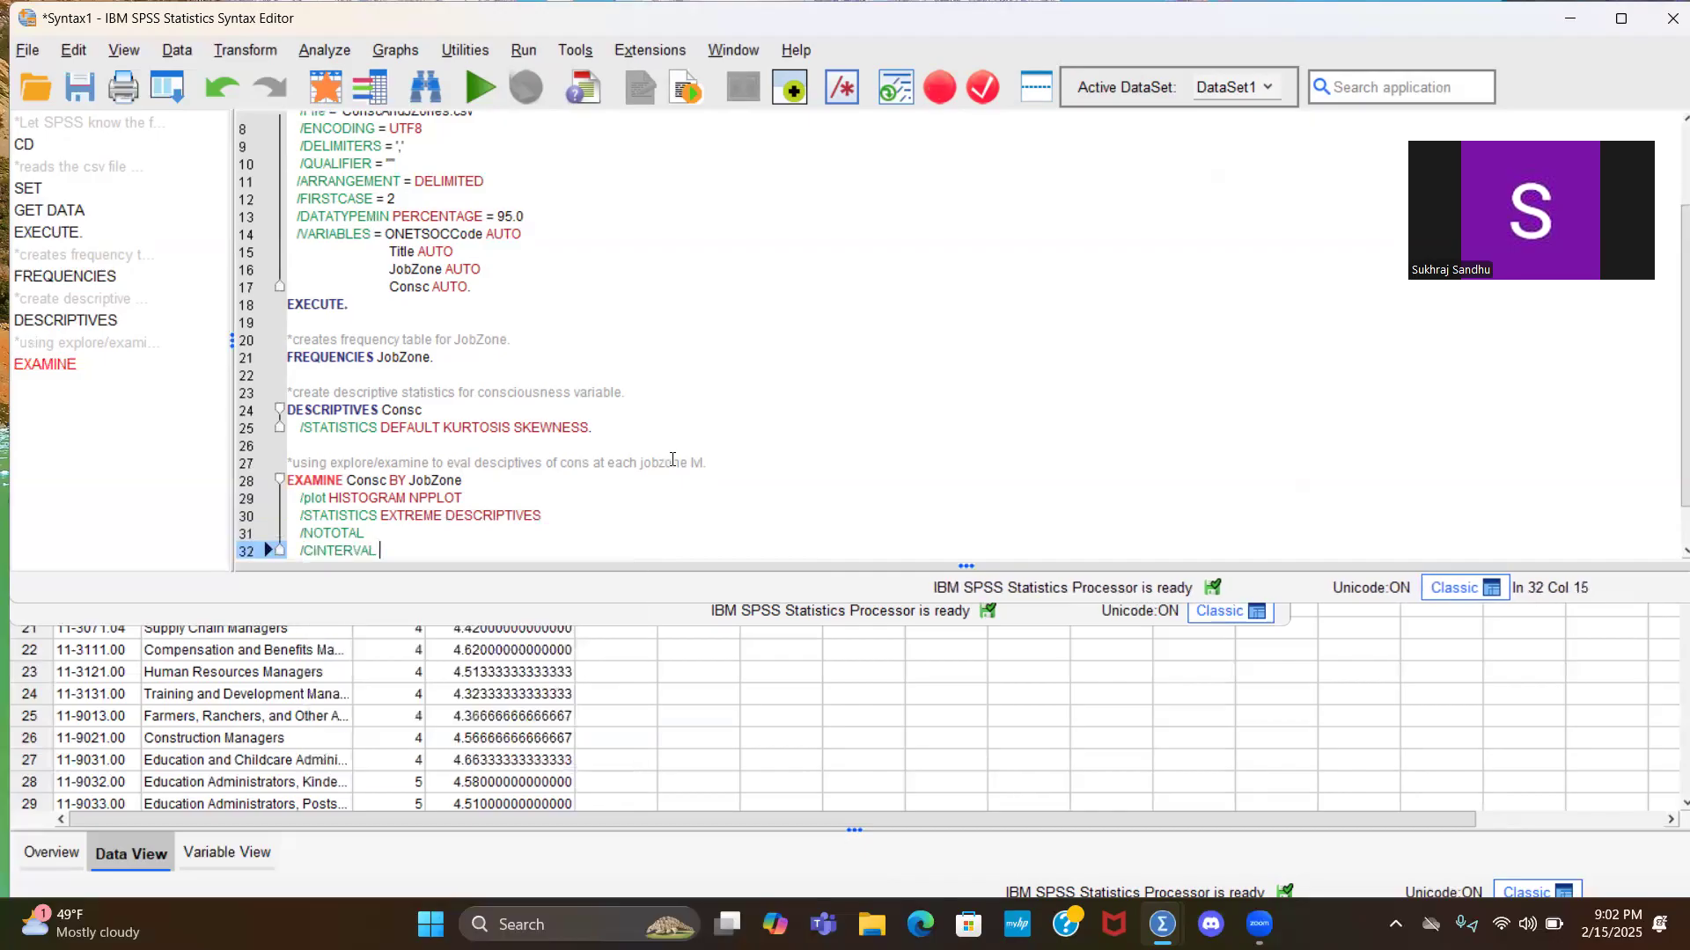
text(95.)
key(Return)
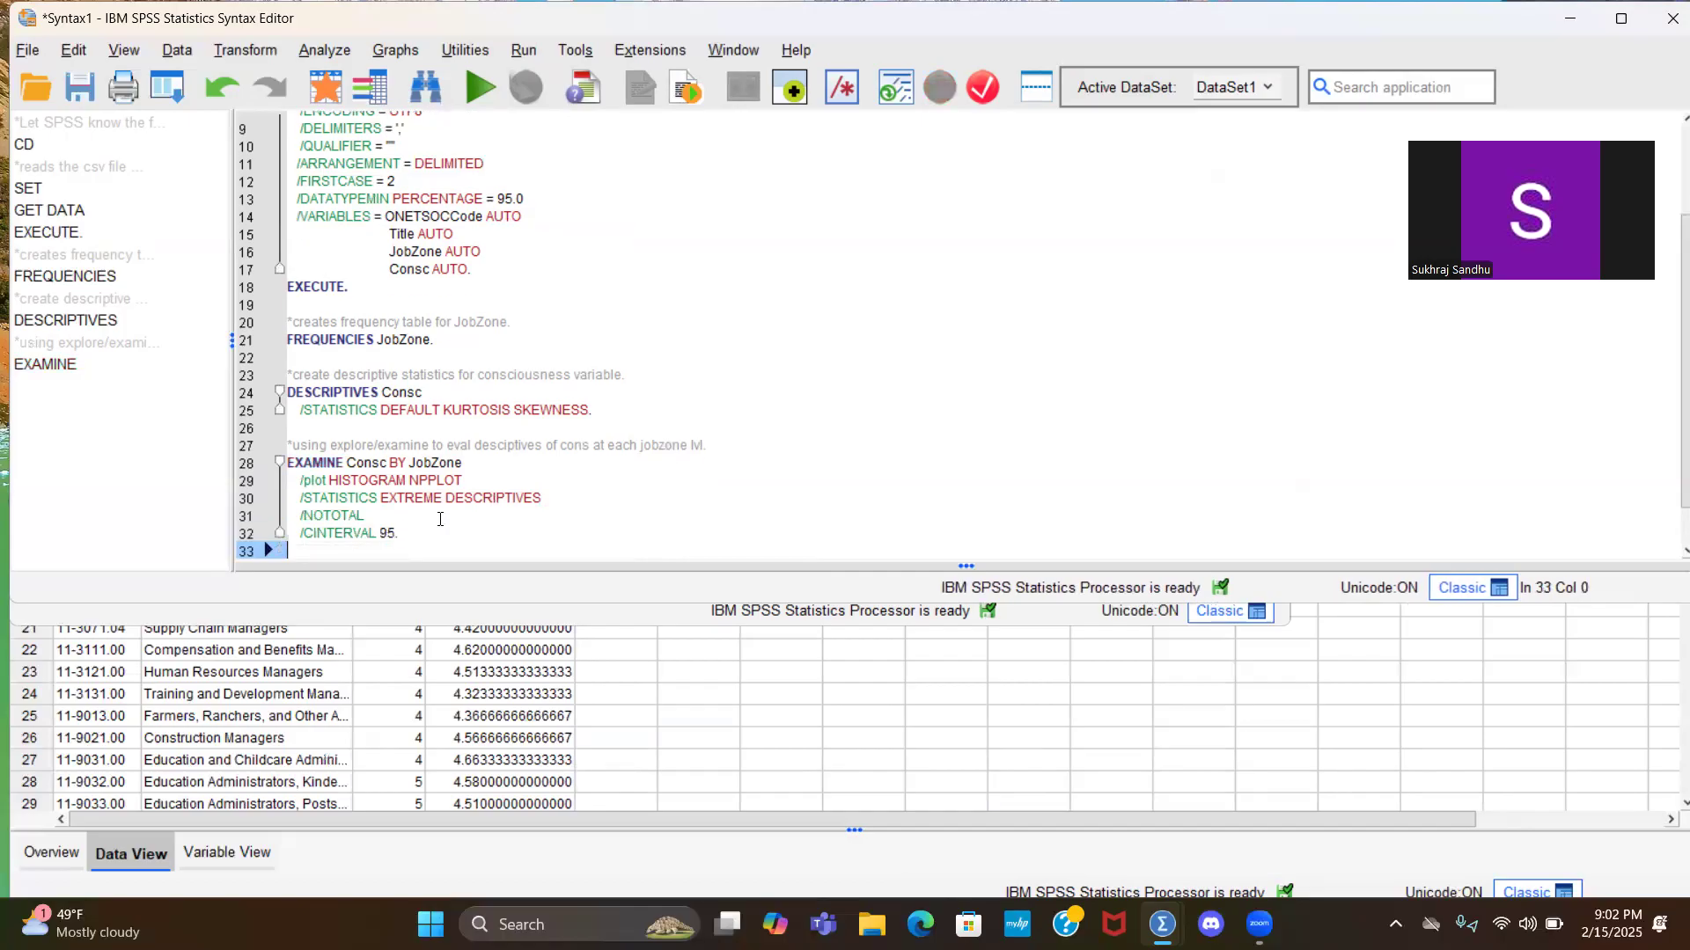
Step: Run the complete EXAMINE command for Consc by JobZone
drag(432, 531, 303, 463)
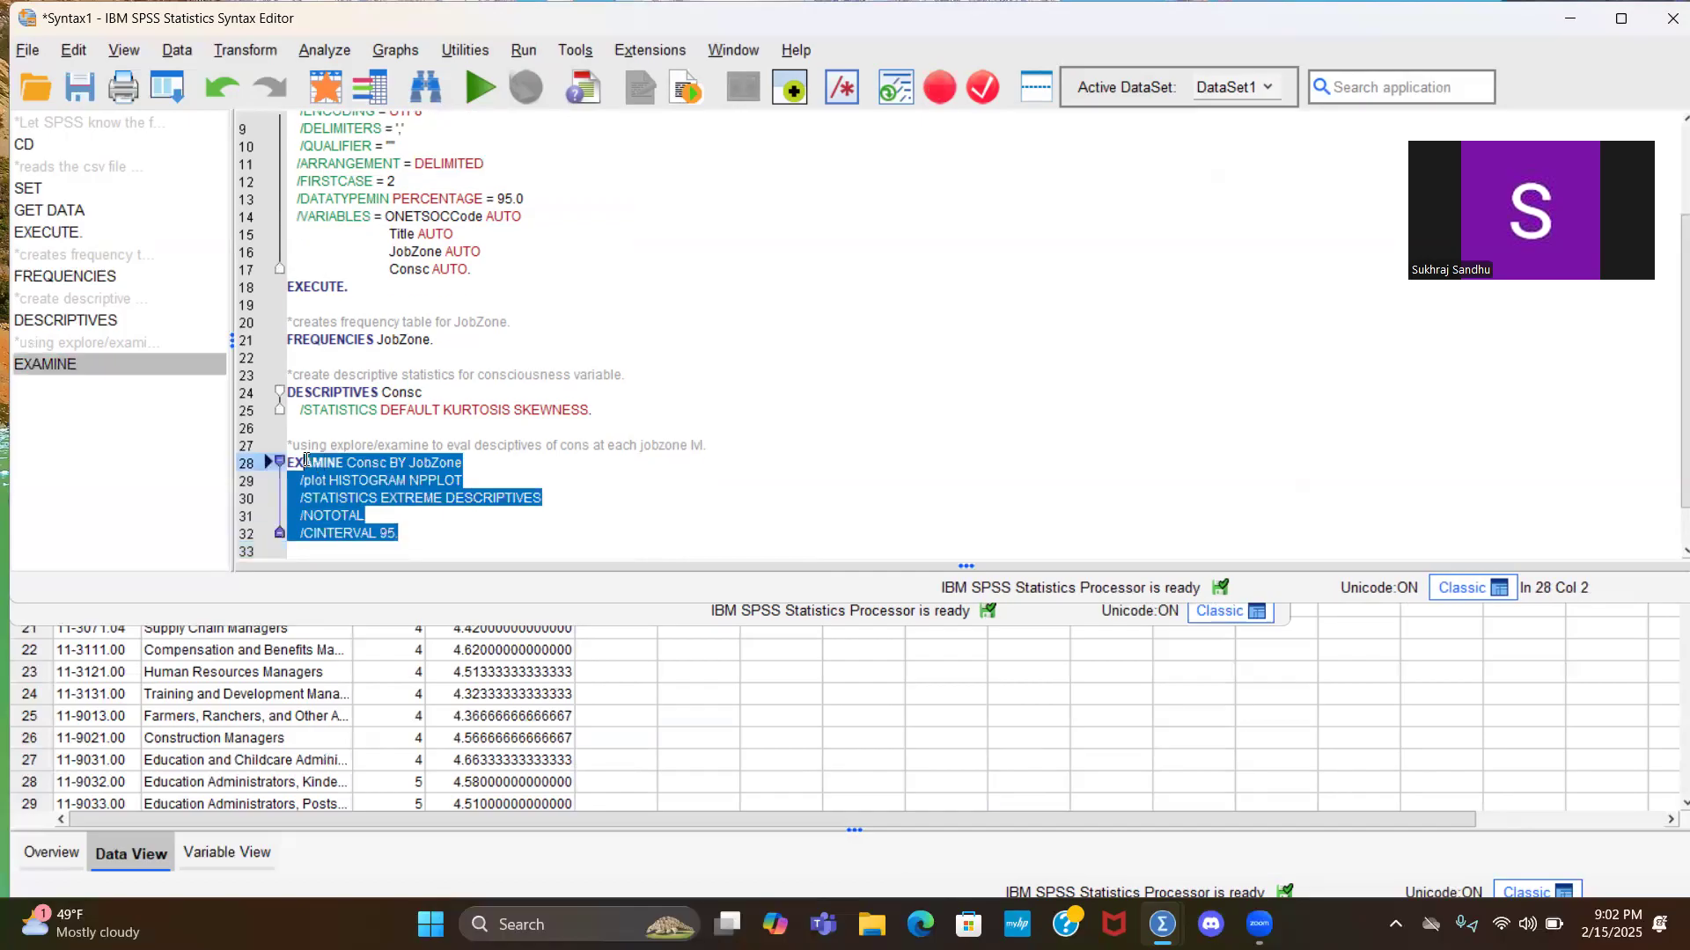
click(489, 104)
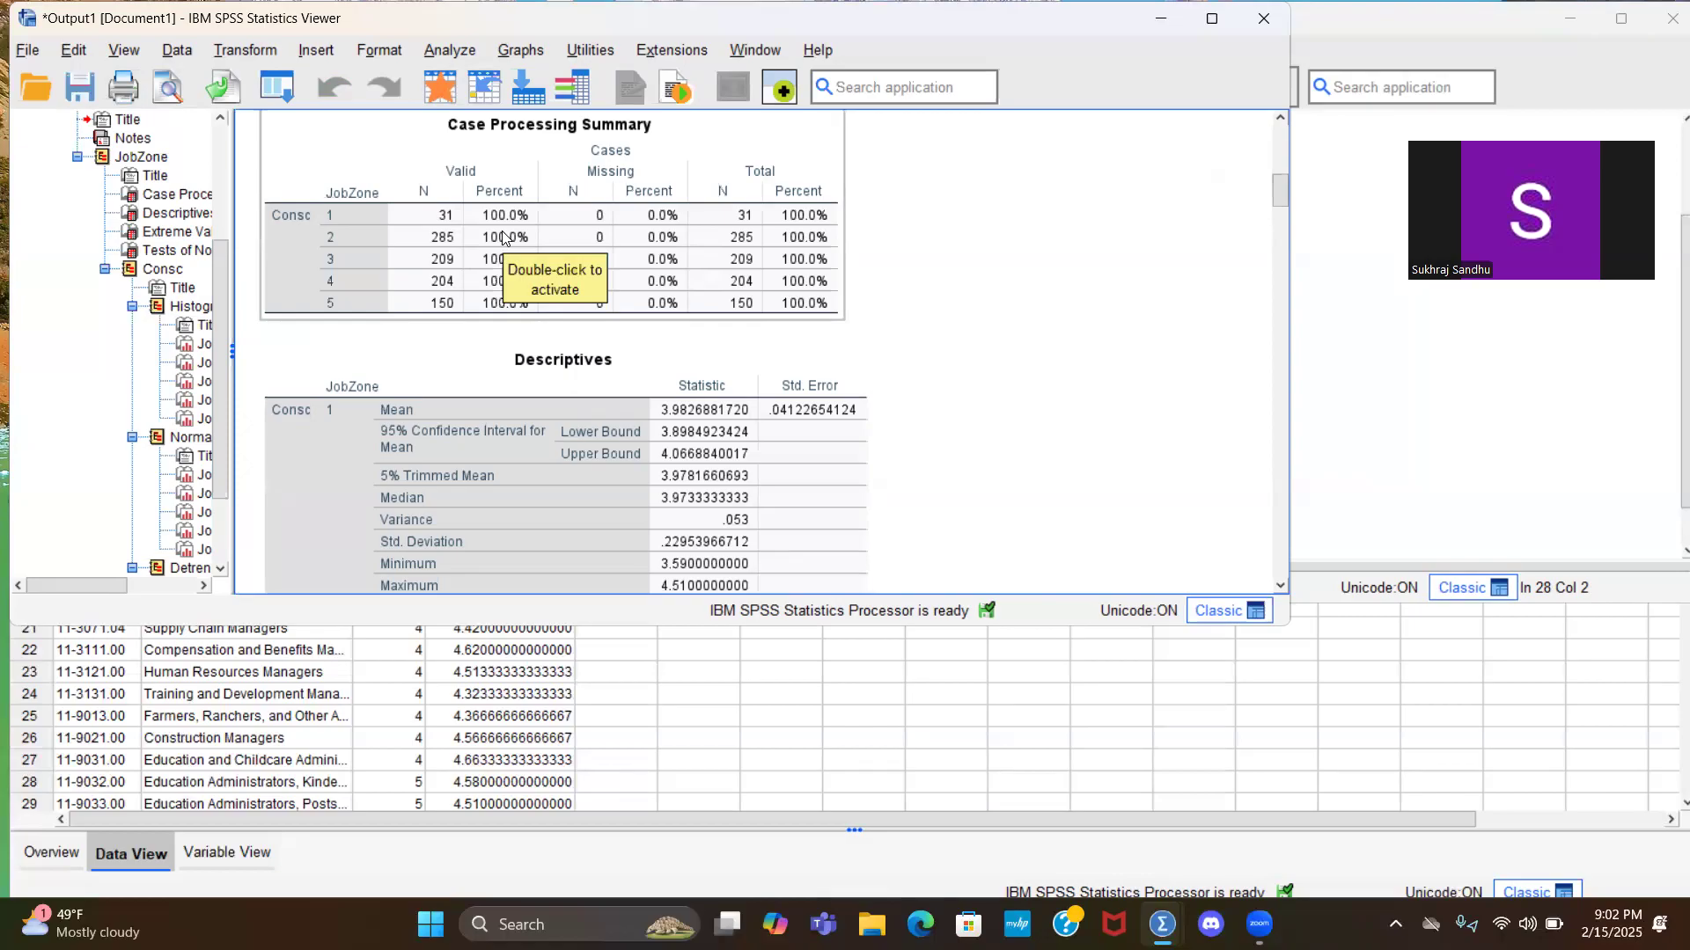
Step: Review the Descriptives table for Consc across JobZone levels 1 to 5, including means, confidence intervals, skewness and kurtosis
scroll(1036, 314, down, 2)
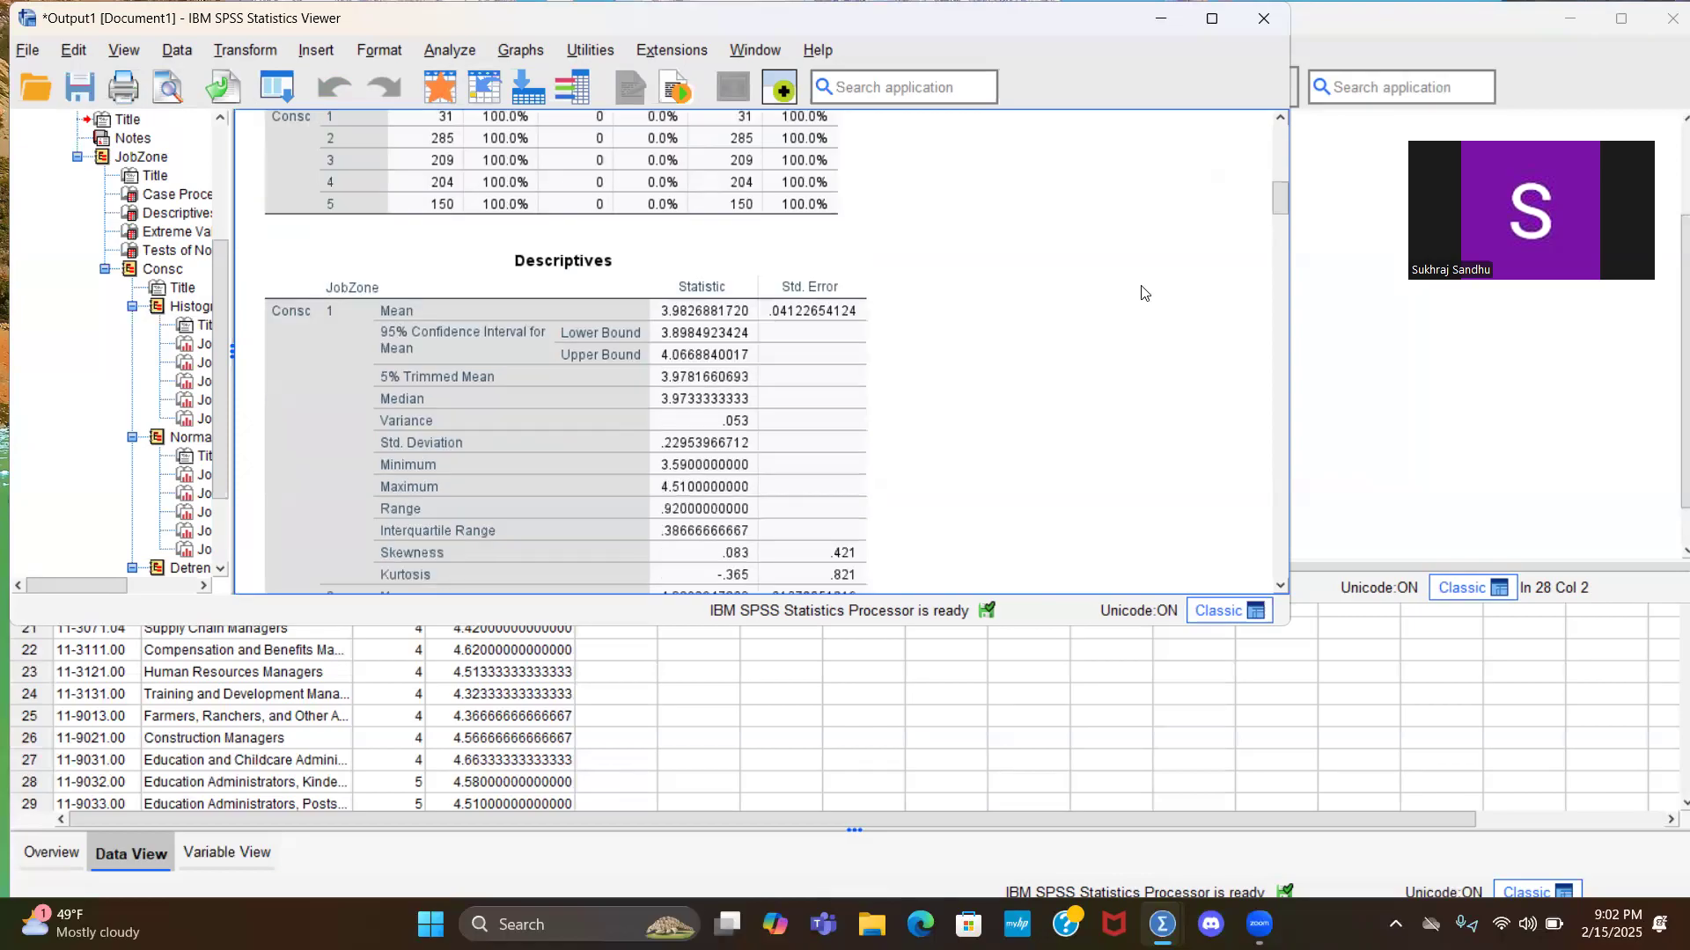
mouse_move(1280, 200)
mouse_down()
mouse_move(1267, 274)
mouse_move(1273, 208)
mouse_up()
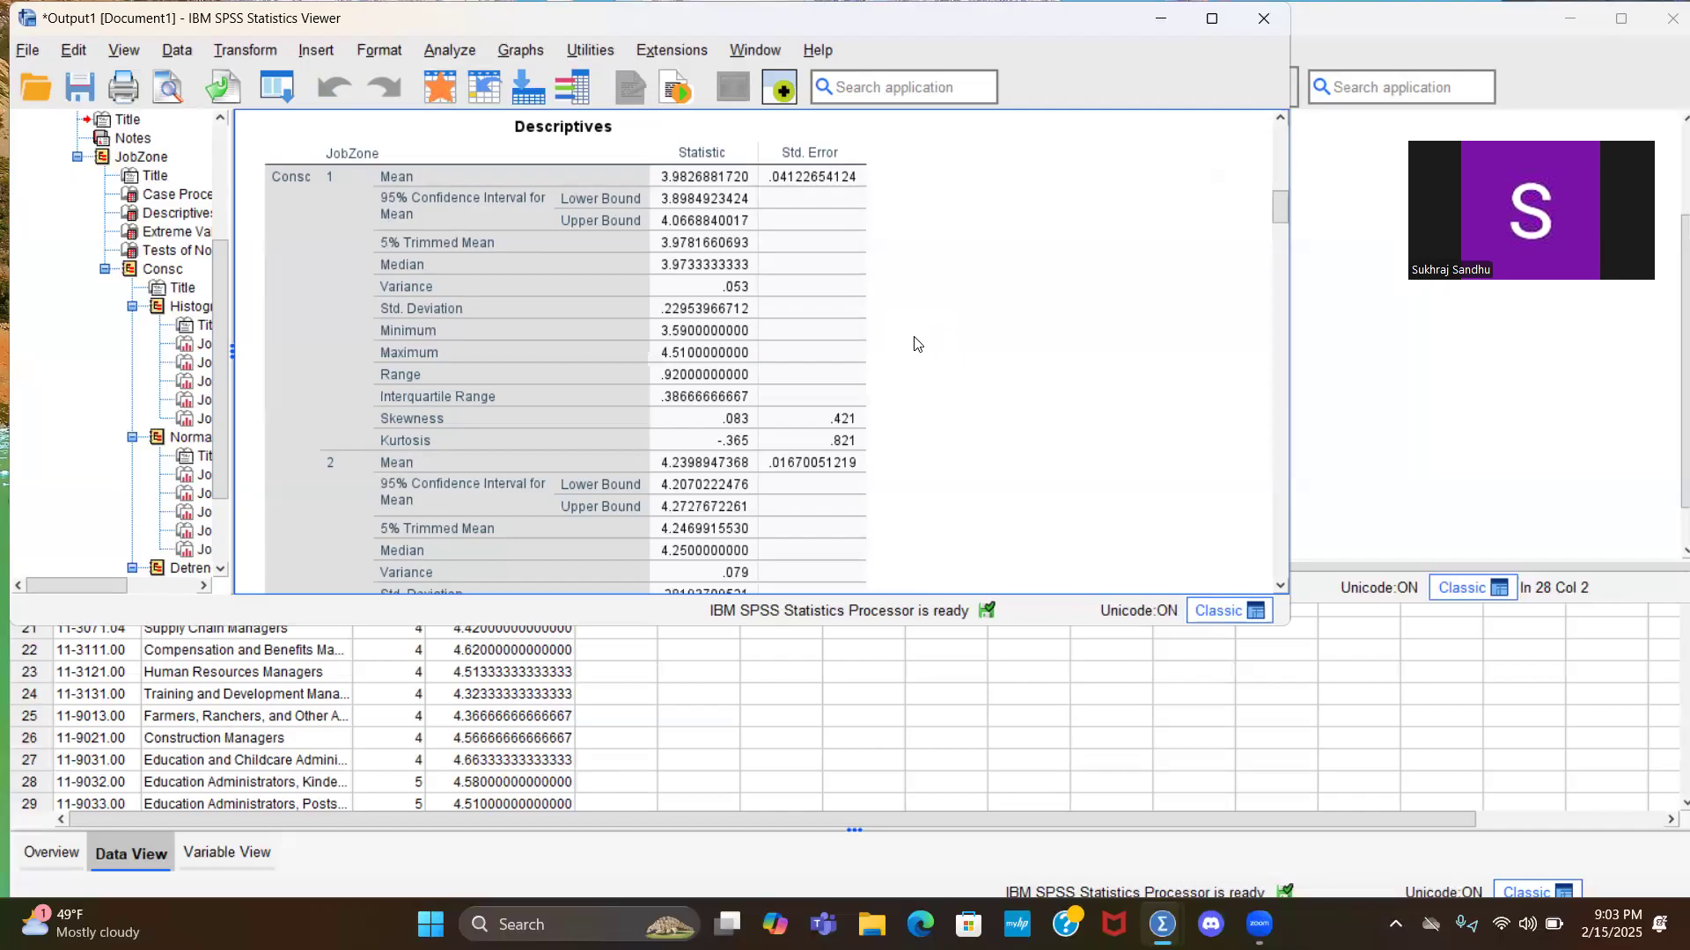
click(685, 353)
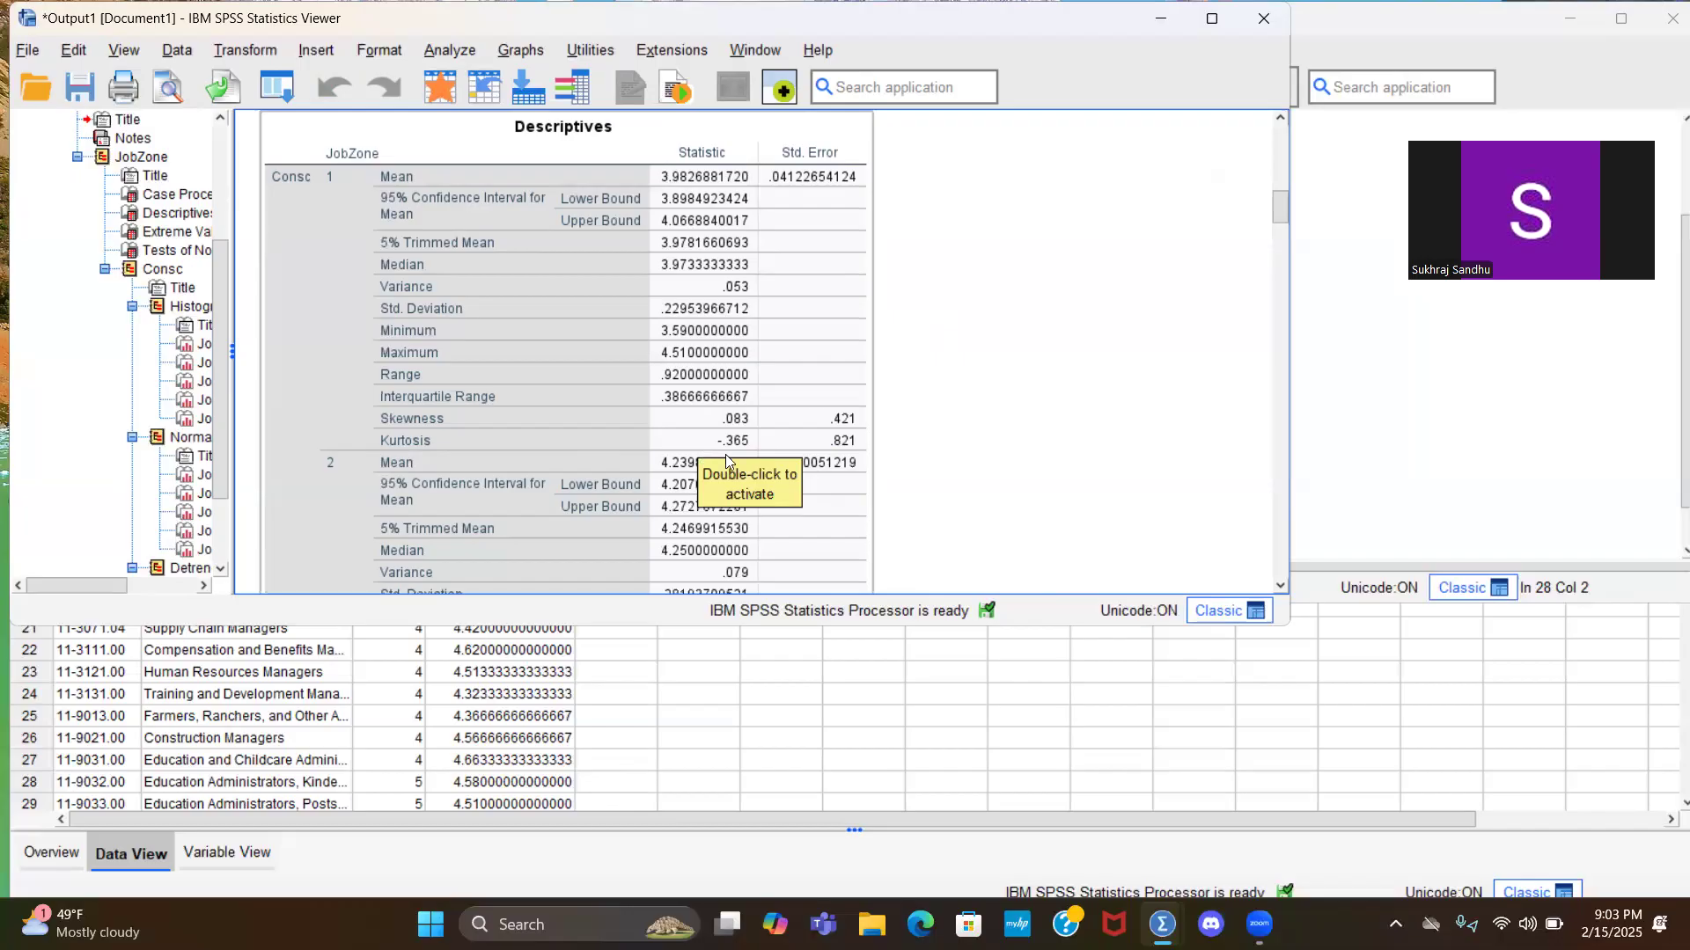
scroll(1029, 405, down, 2)
click(761, 386)
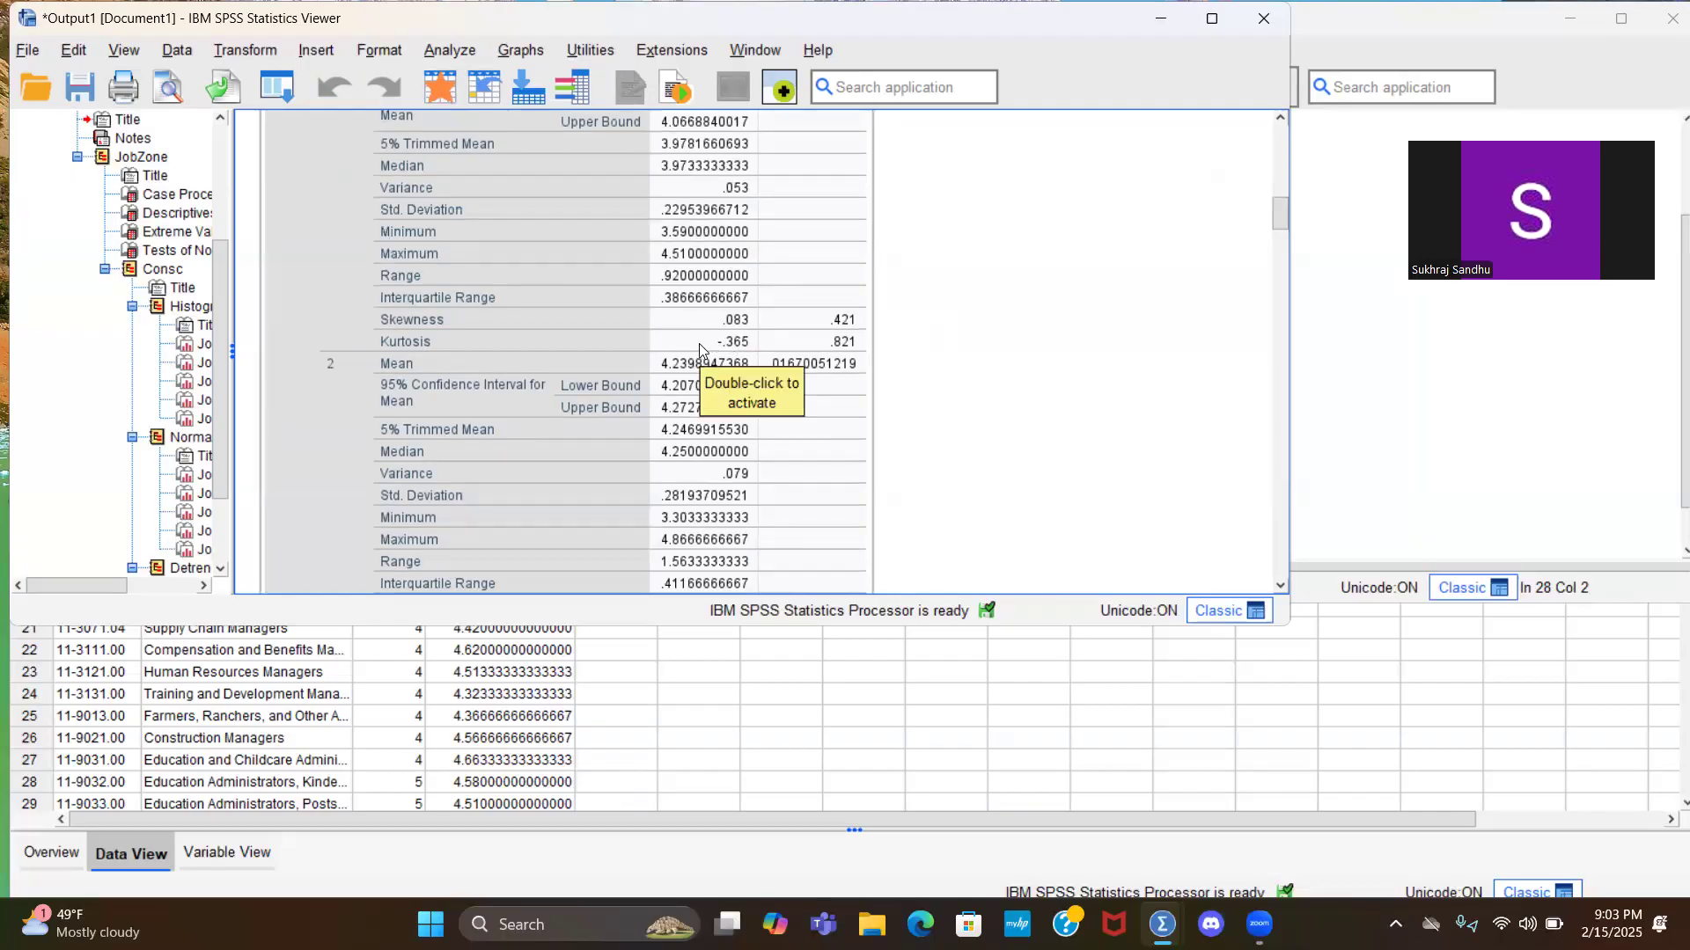
click(928, 304)
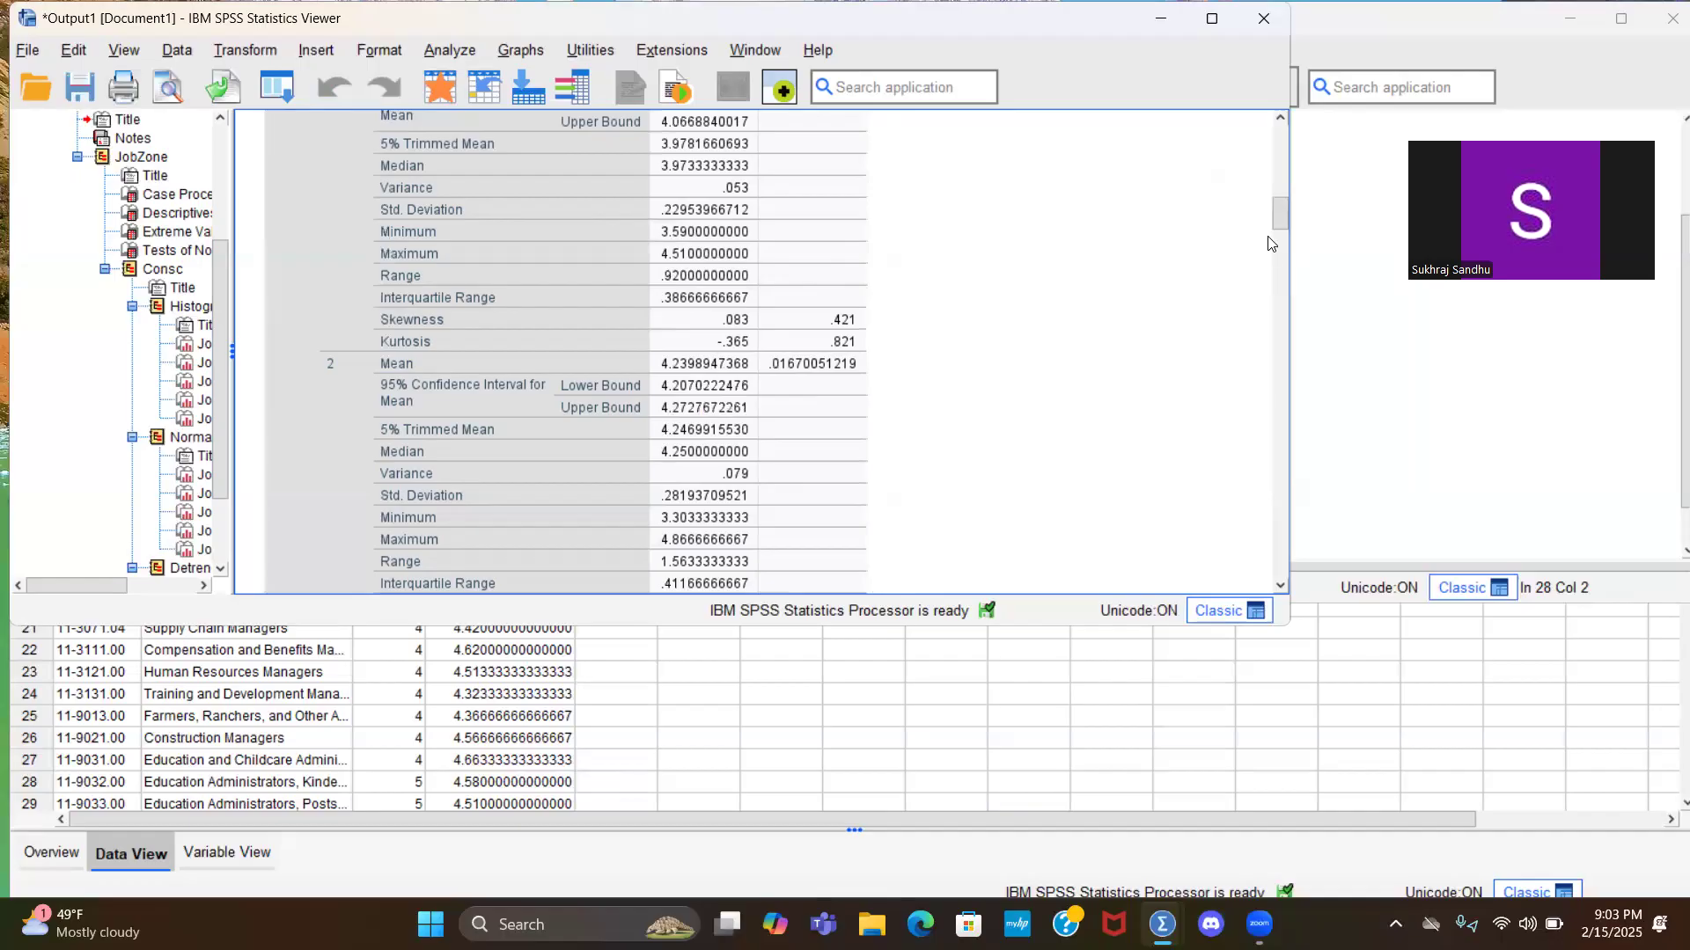
scroll(1278, 223, down, 2)
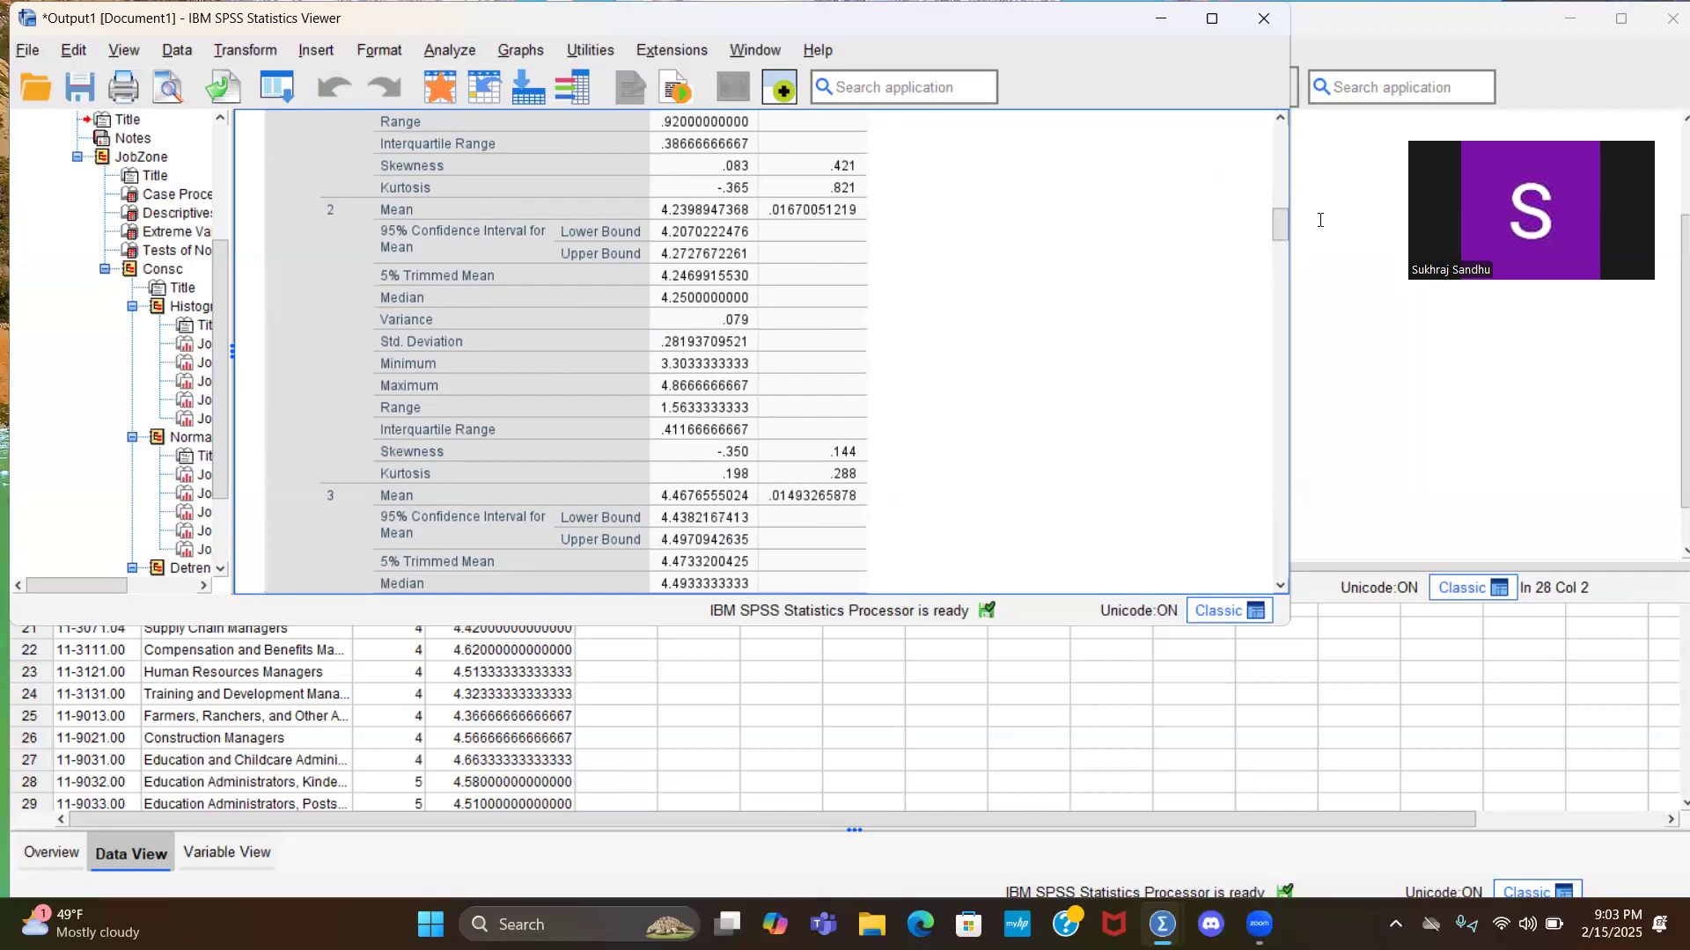
drag(1278, 226, 1275, 243)
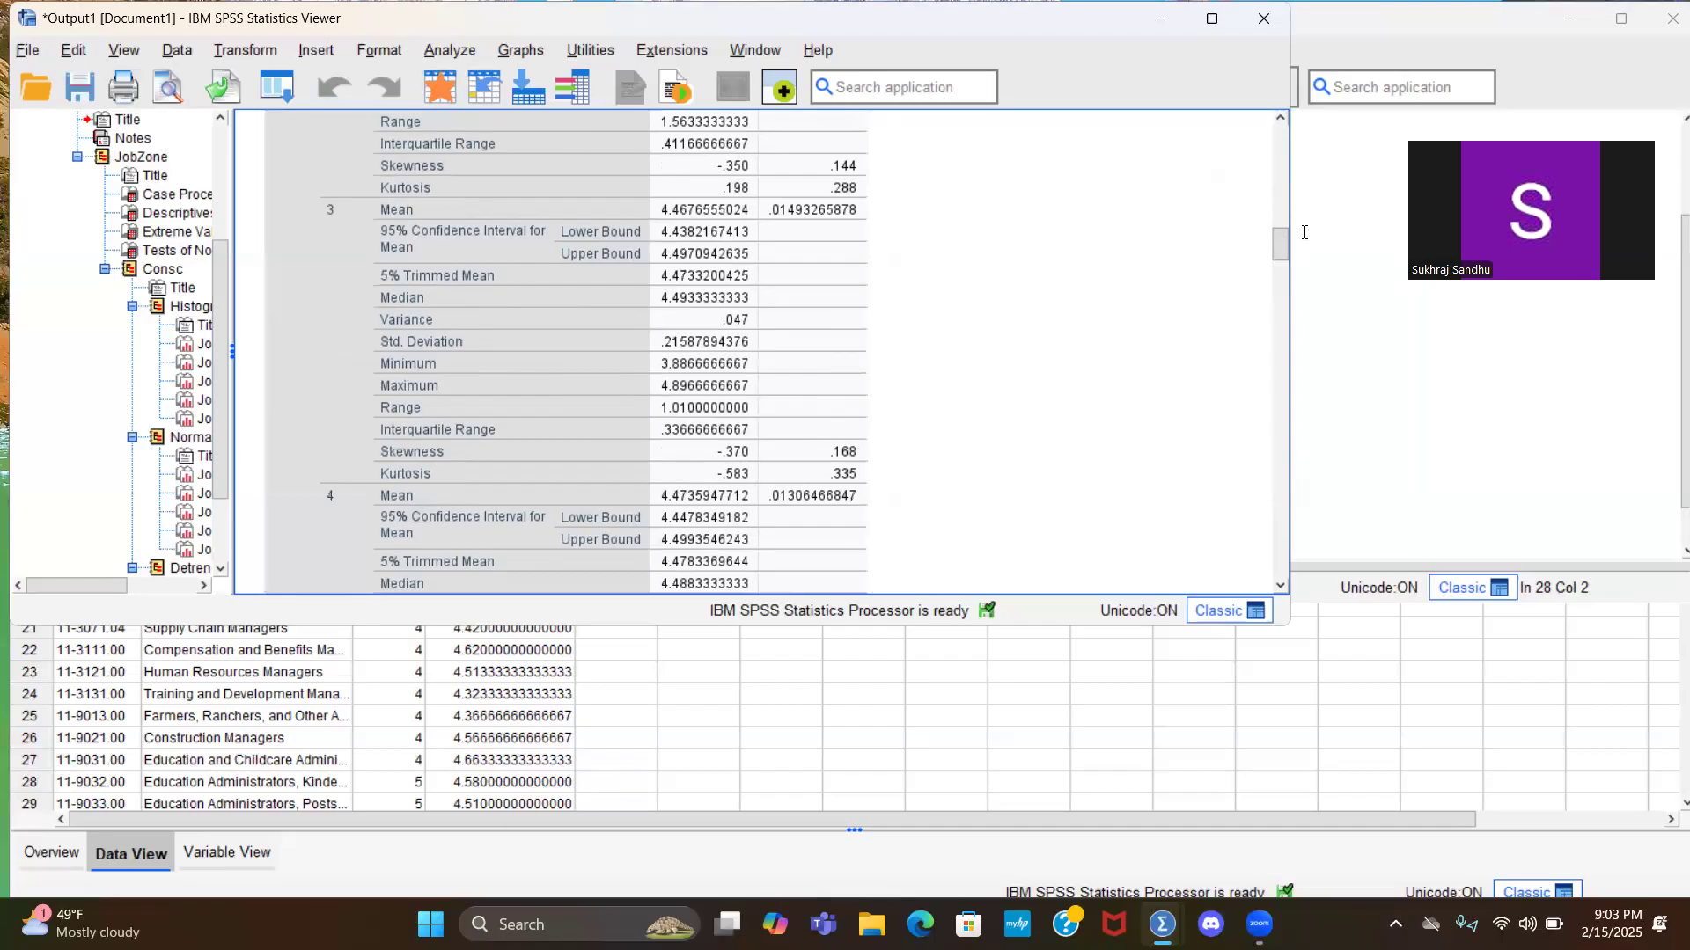
drag(1280, 250, 1271, 271)
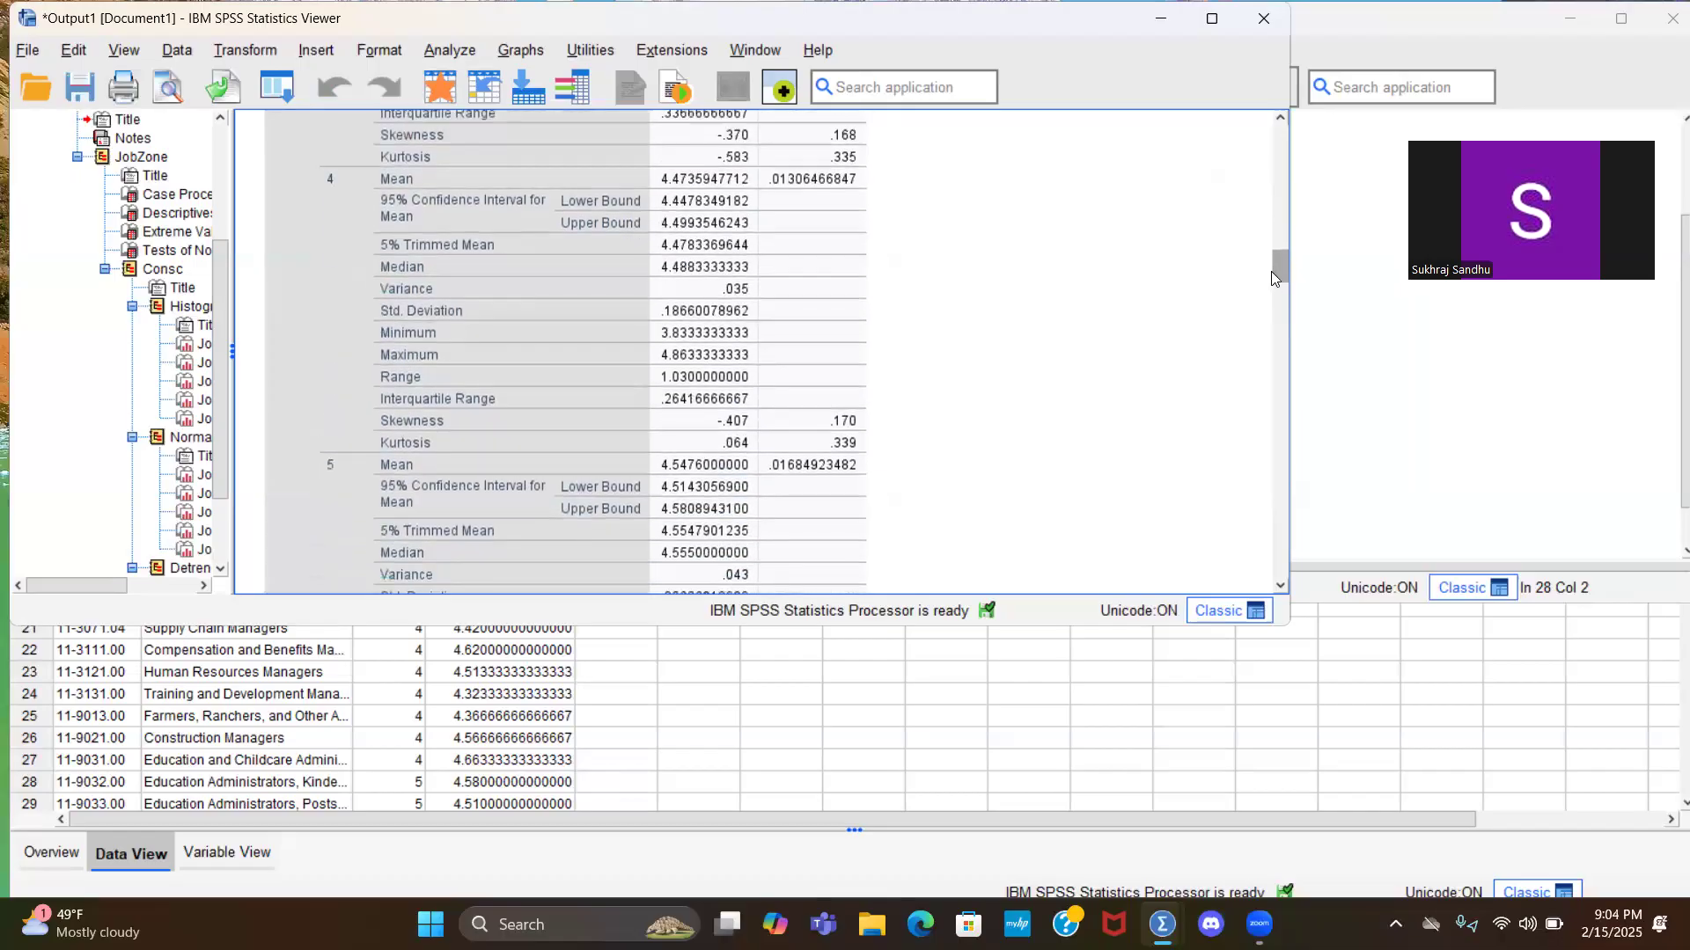
scroll(632, 453, down, 5)
click(632, 452)
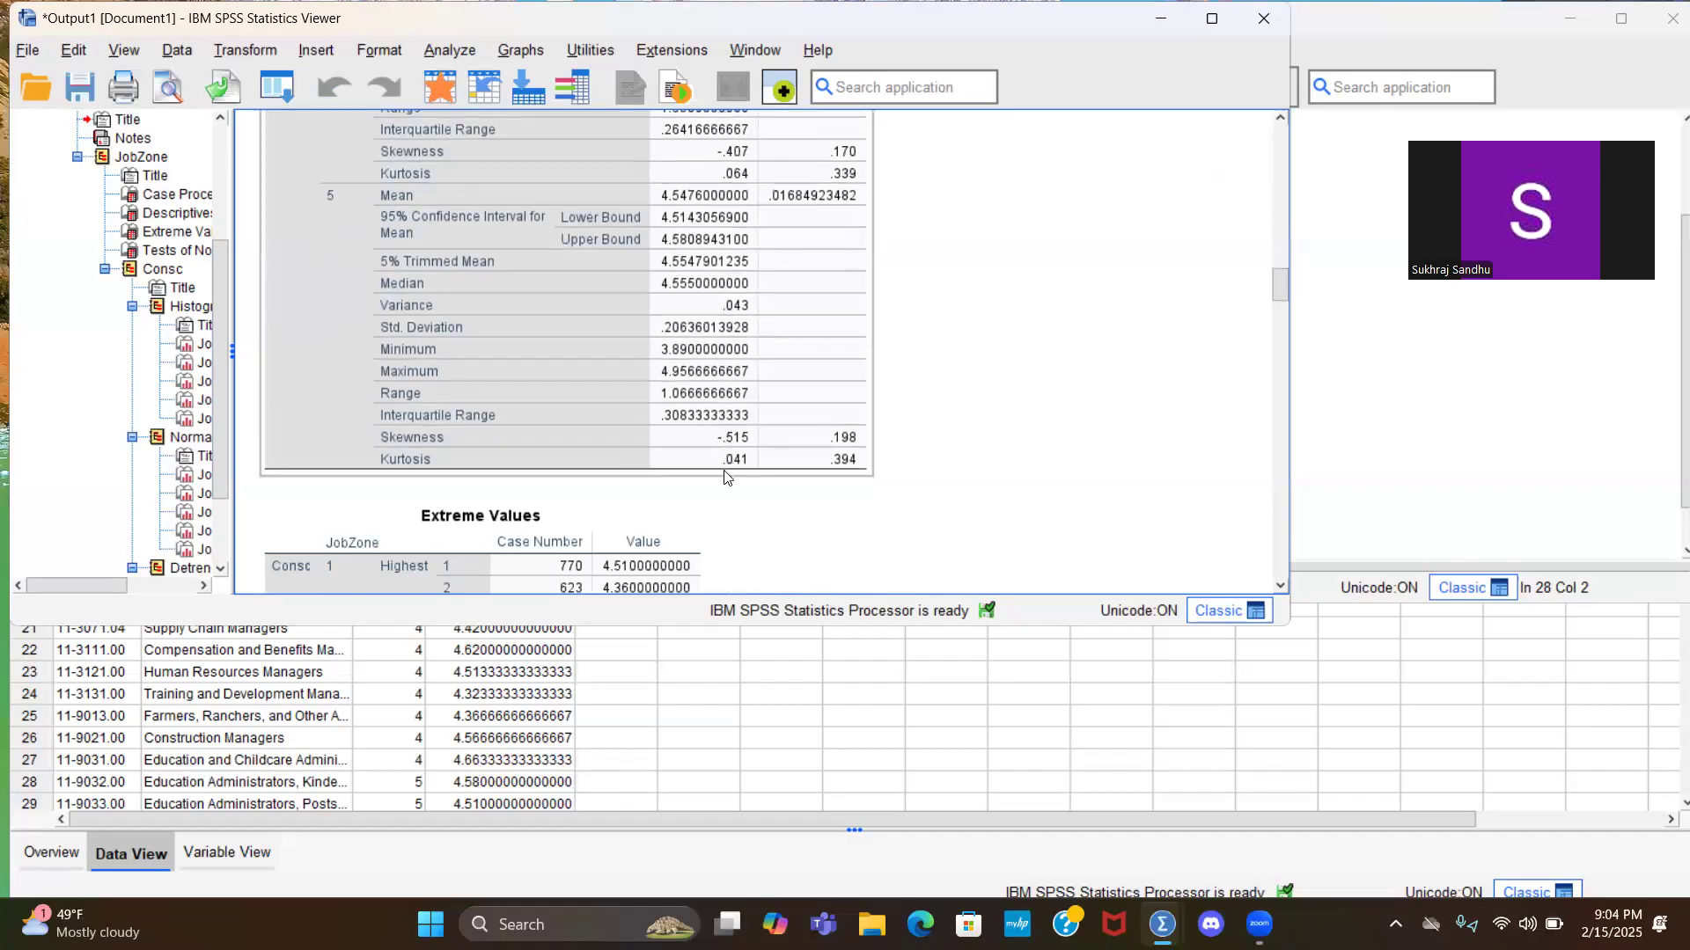
click(1107, 366)
Step: Examine the Extreme Values table for Consc at each JobZone level and the Tests of Normality table below it
scroll(1107, 366, down, 2)
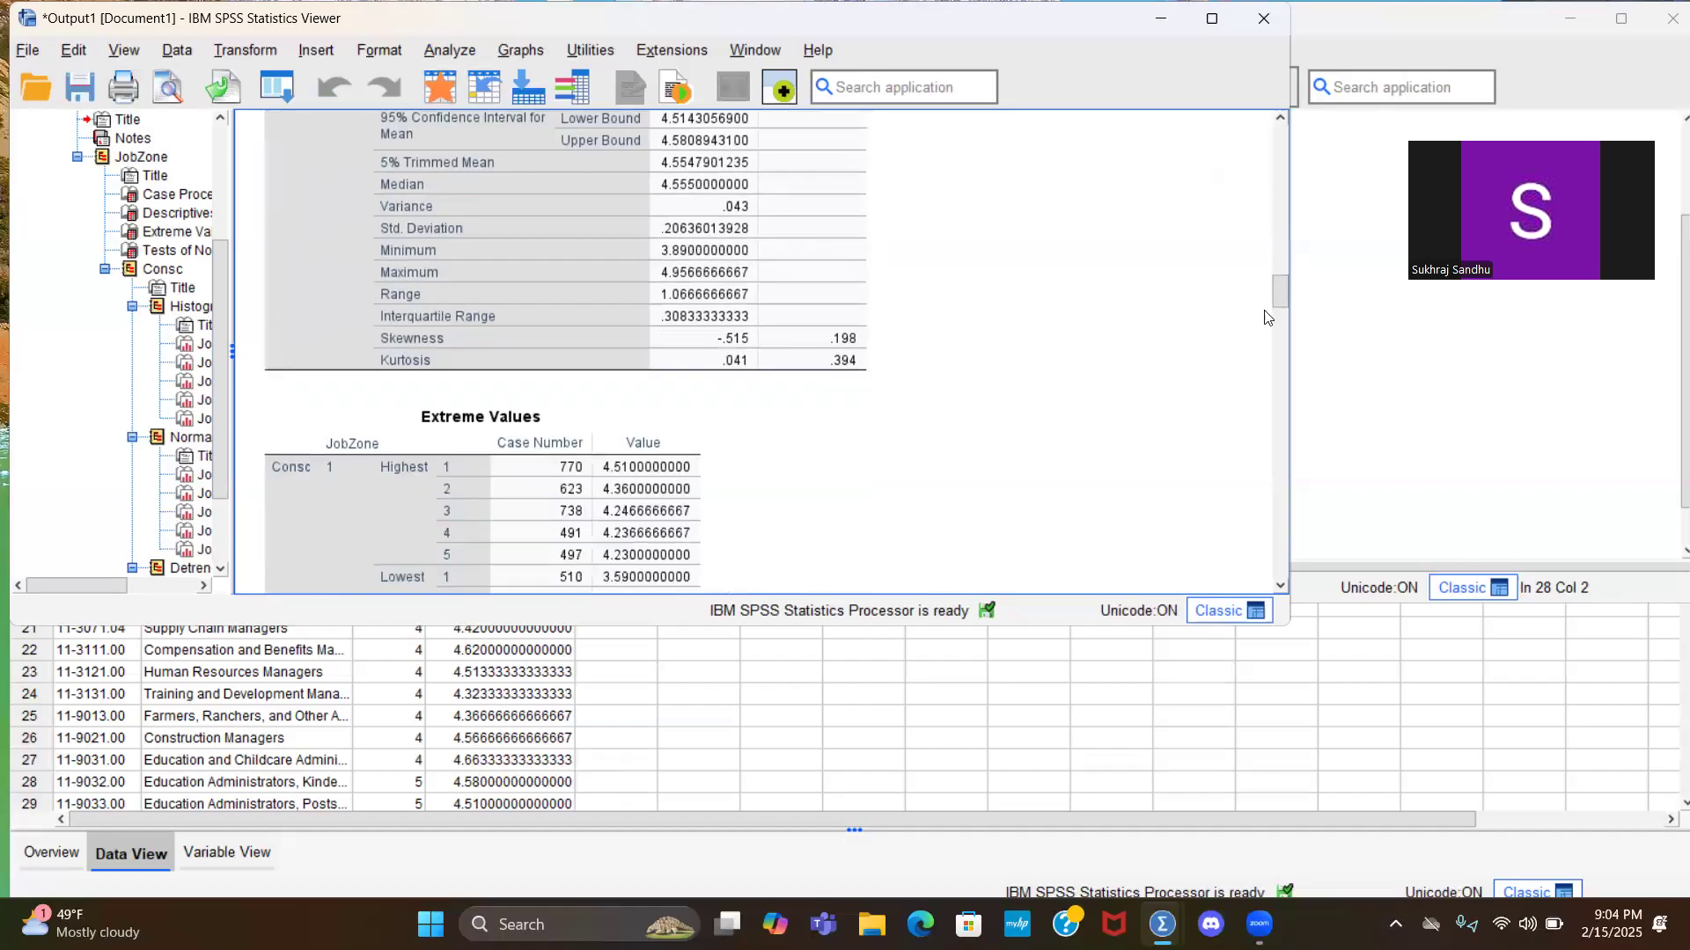
mouse_move(1272, 302)
mouse_down()
mouse_move(1267, 365)
mouse_move(1268, 313)
mouse_up()
click(533, 130)
click(754, 226)
click(601, 160)
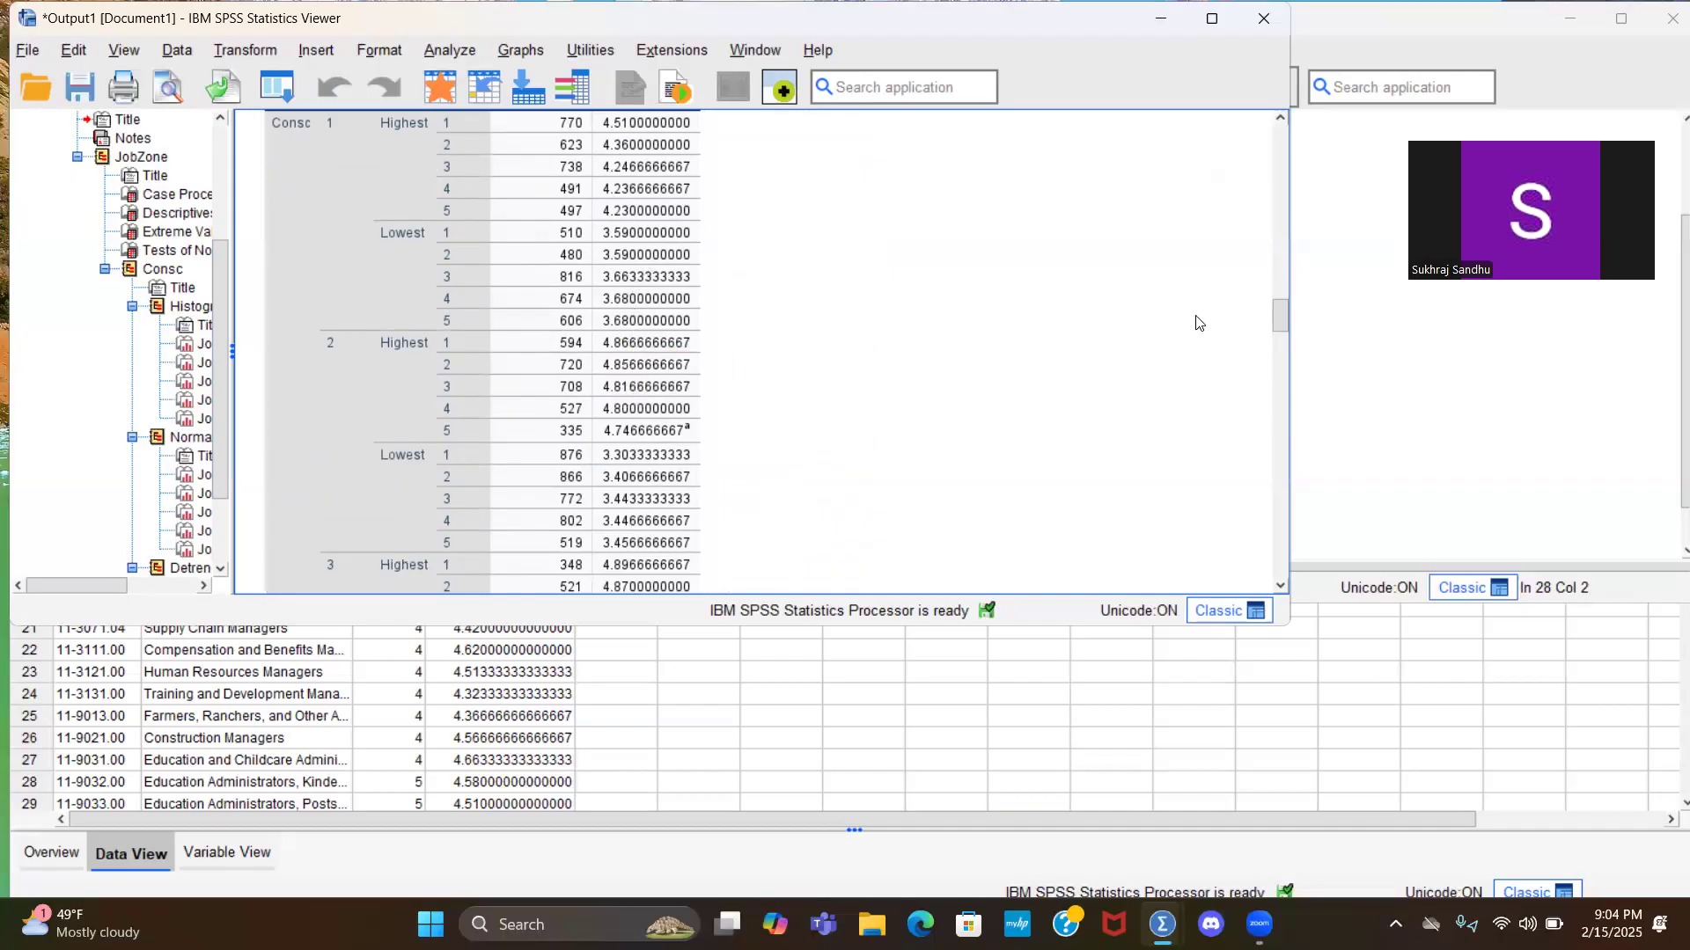
drag(1283, 321, 1267, 379)
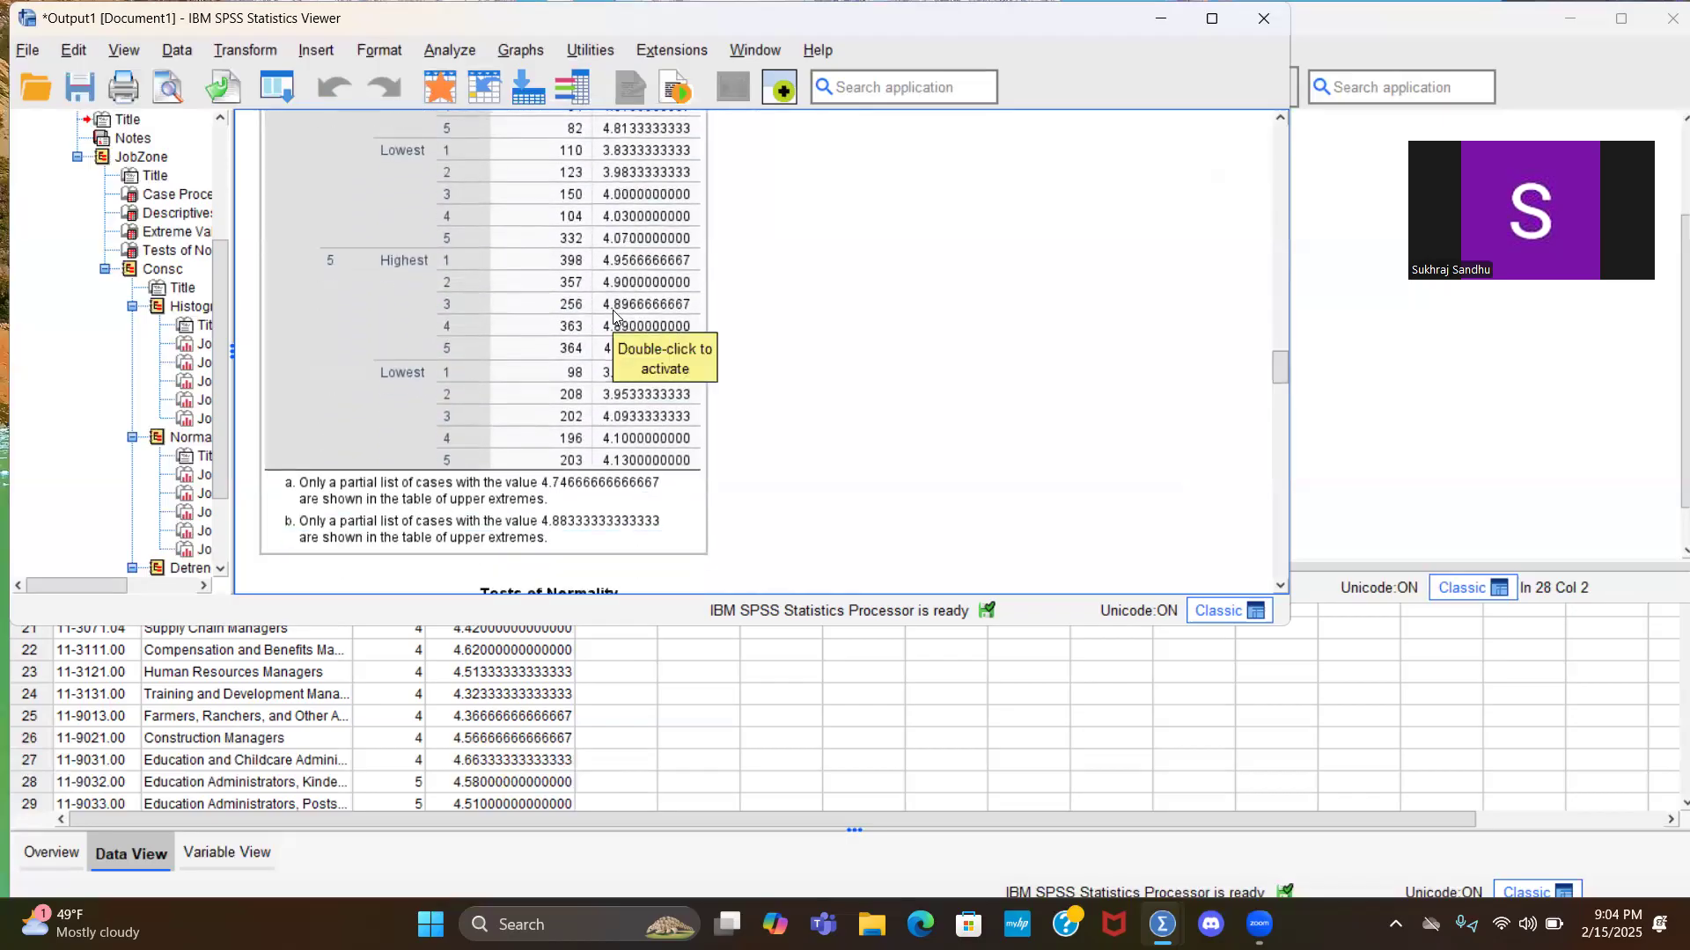
click(972, 325)
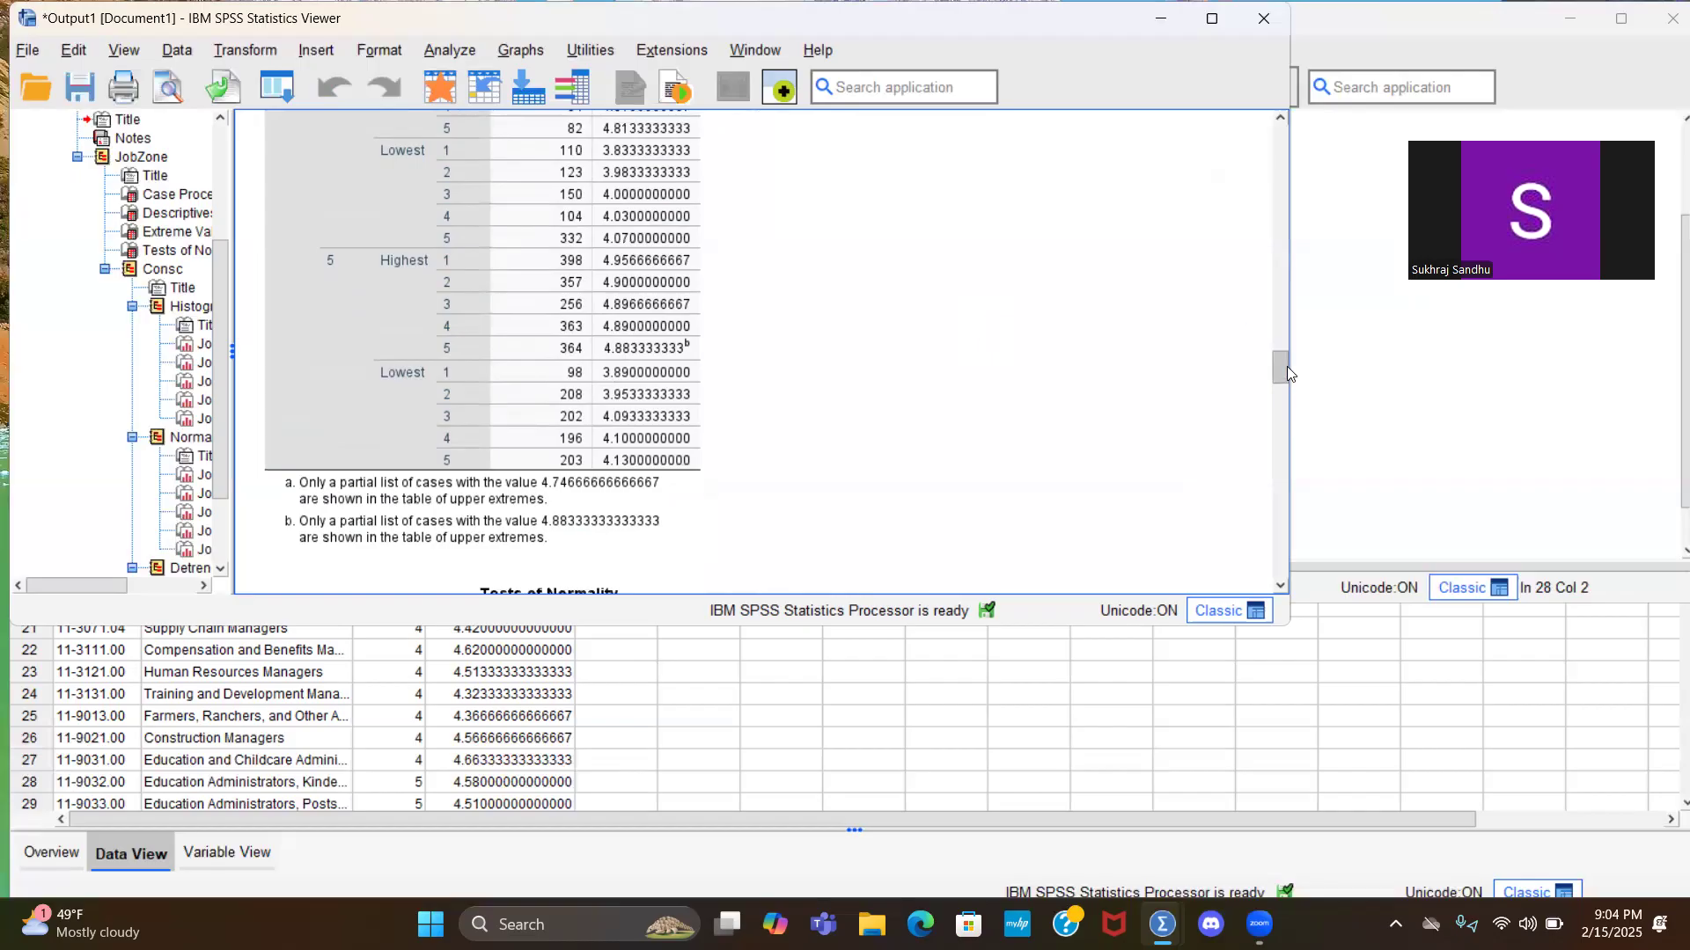
drag(1285, 365, 1274, 391)
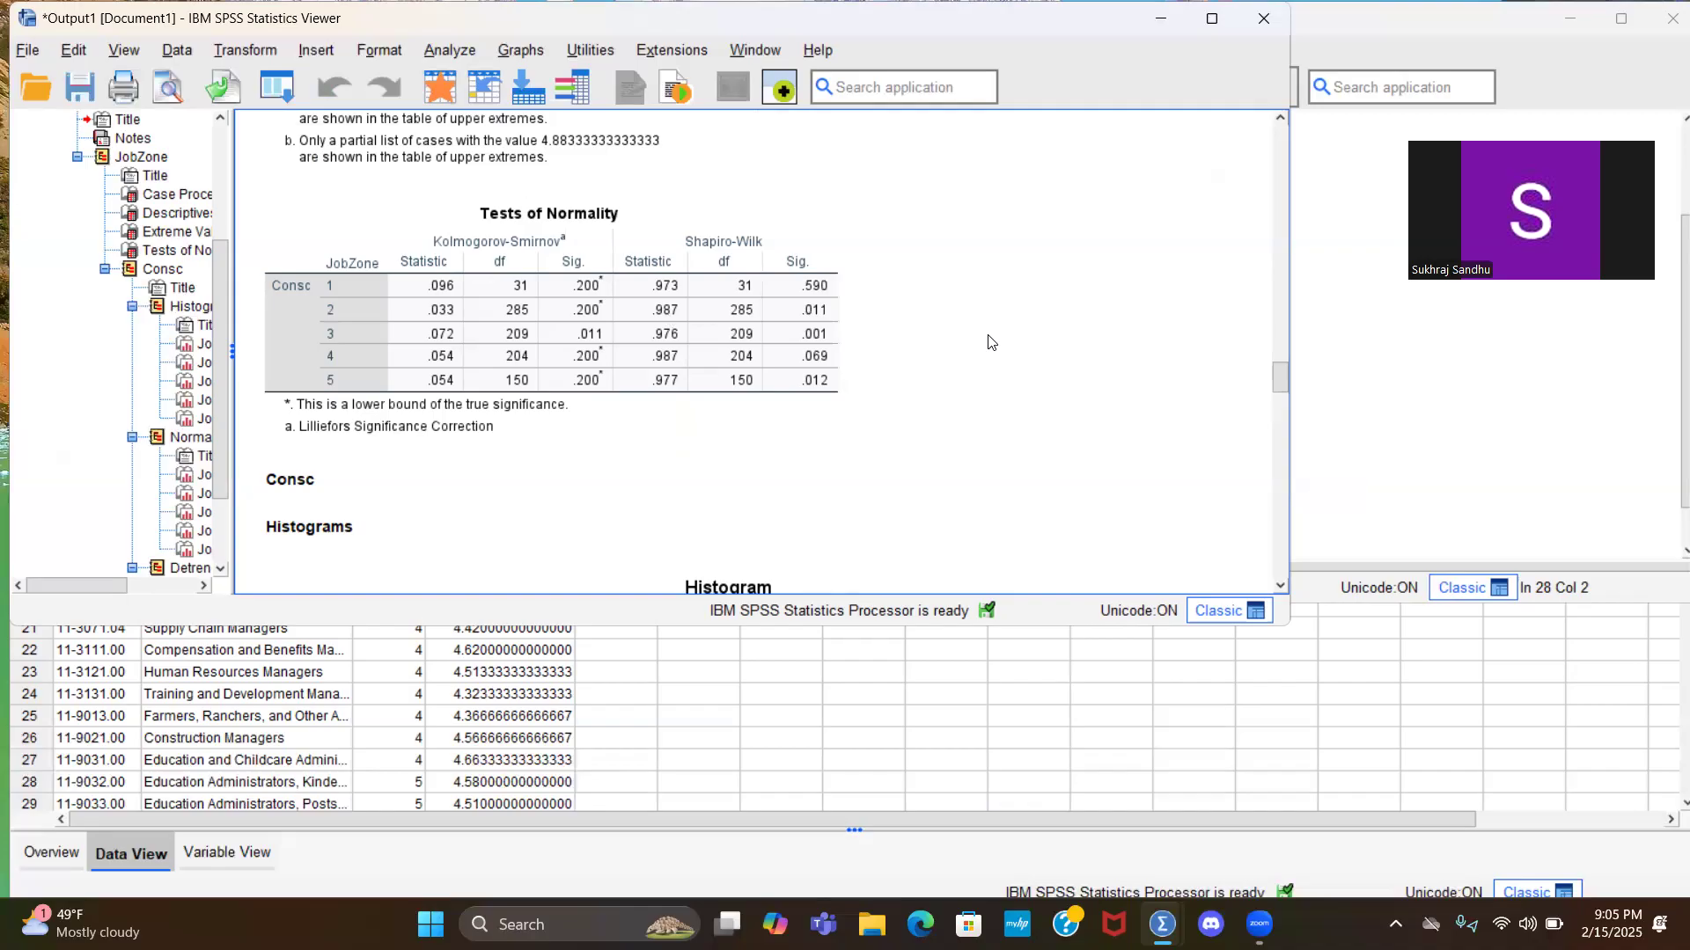
Step: Inspect the Consc histograms for JobZone levels 1 to 5 and compare the shapes of their distributions
drag(1281, 379, 1272, 409)
click(366, 444)
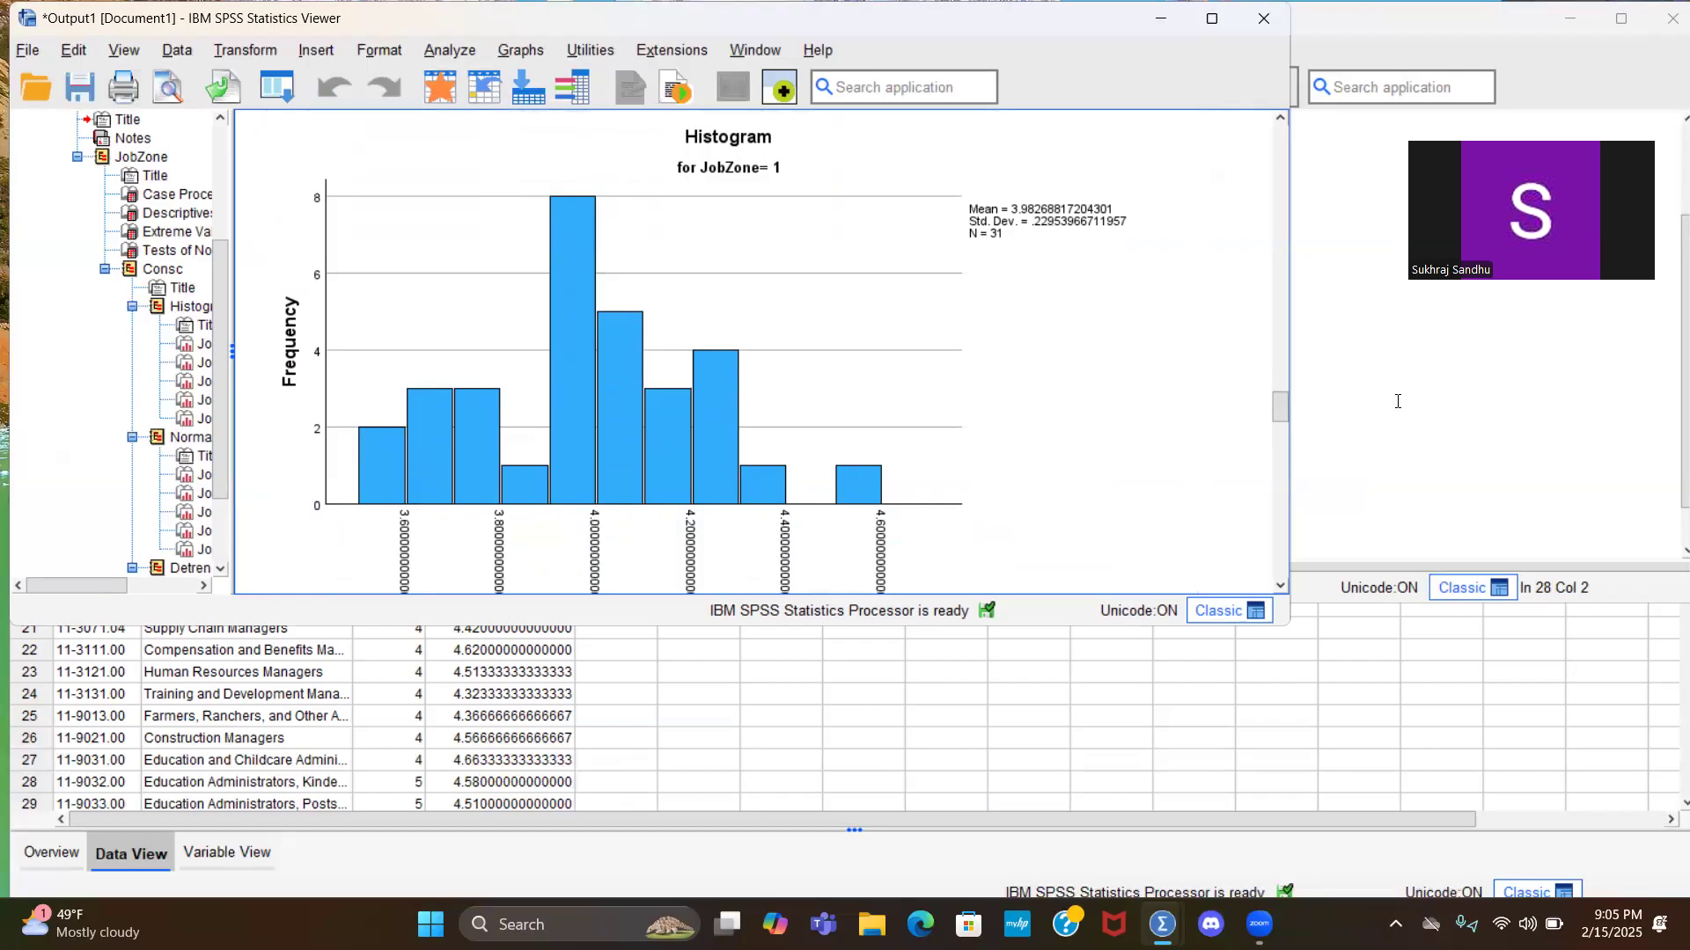
mouse_move(1282, 410)
mouse_down()
mouse_move(1274, 441)
mouse_move(1276, 414)
mouse_up()
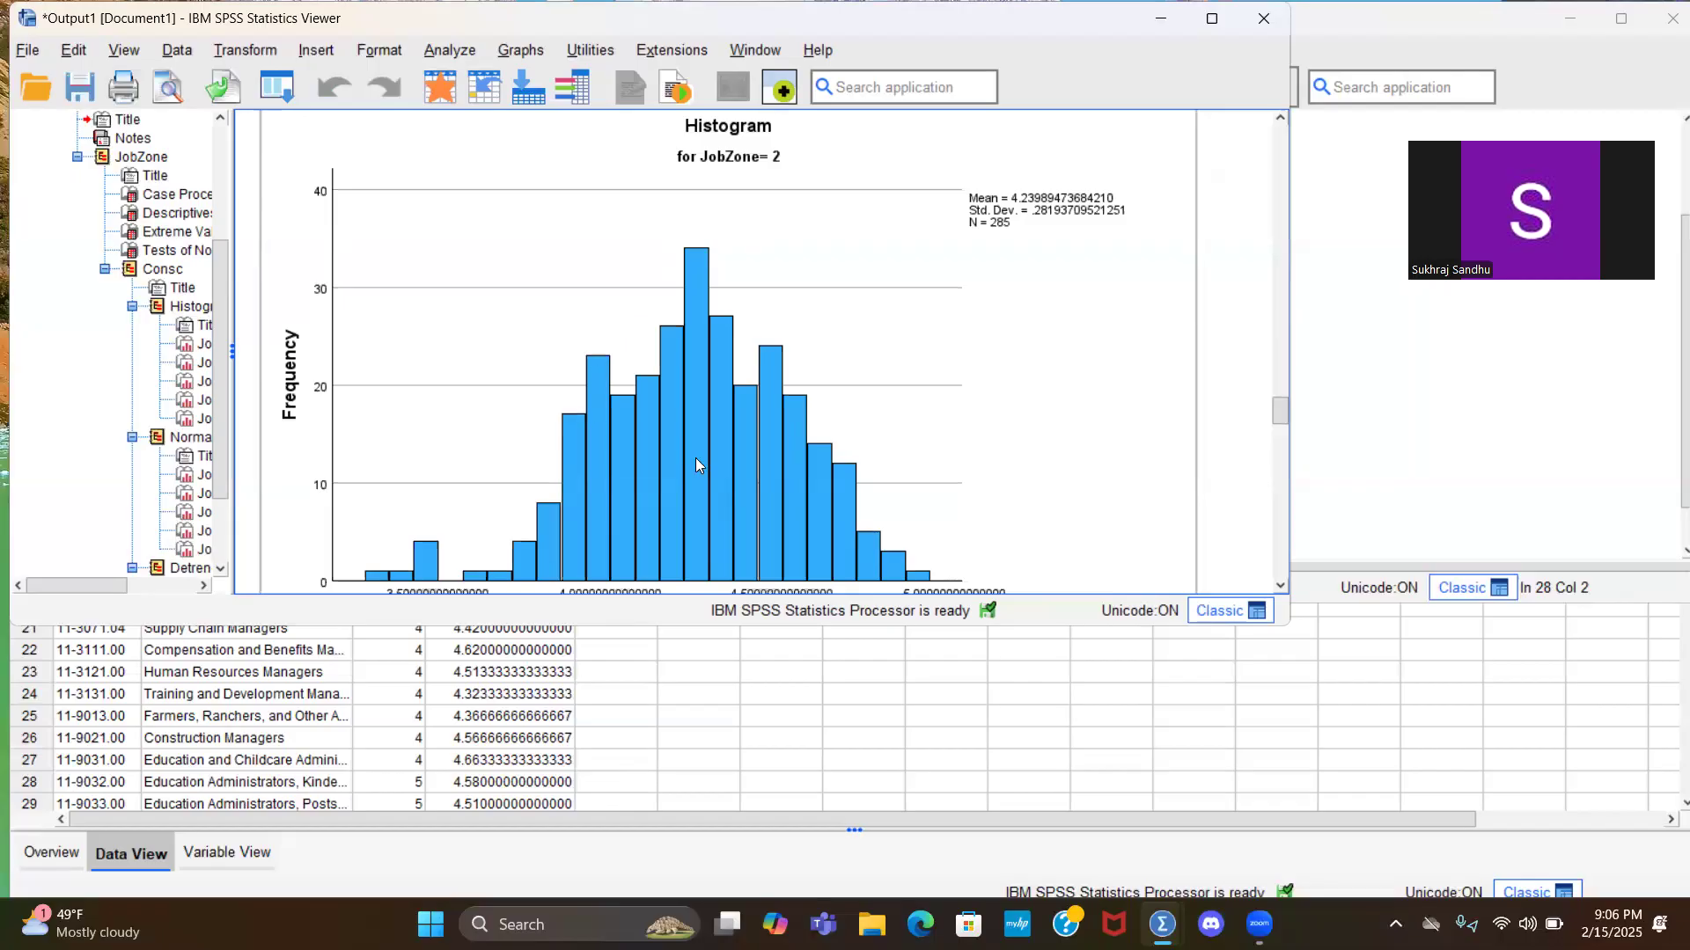
drag(1279, 412, 1273, 452)
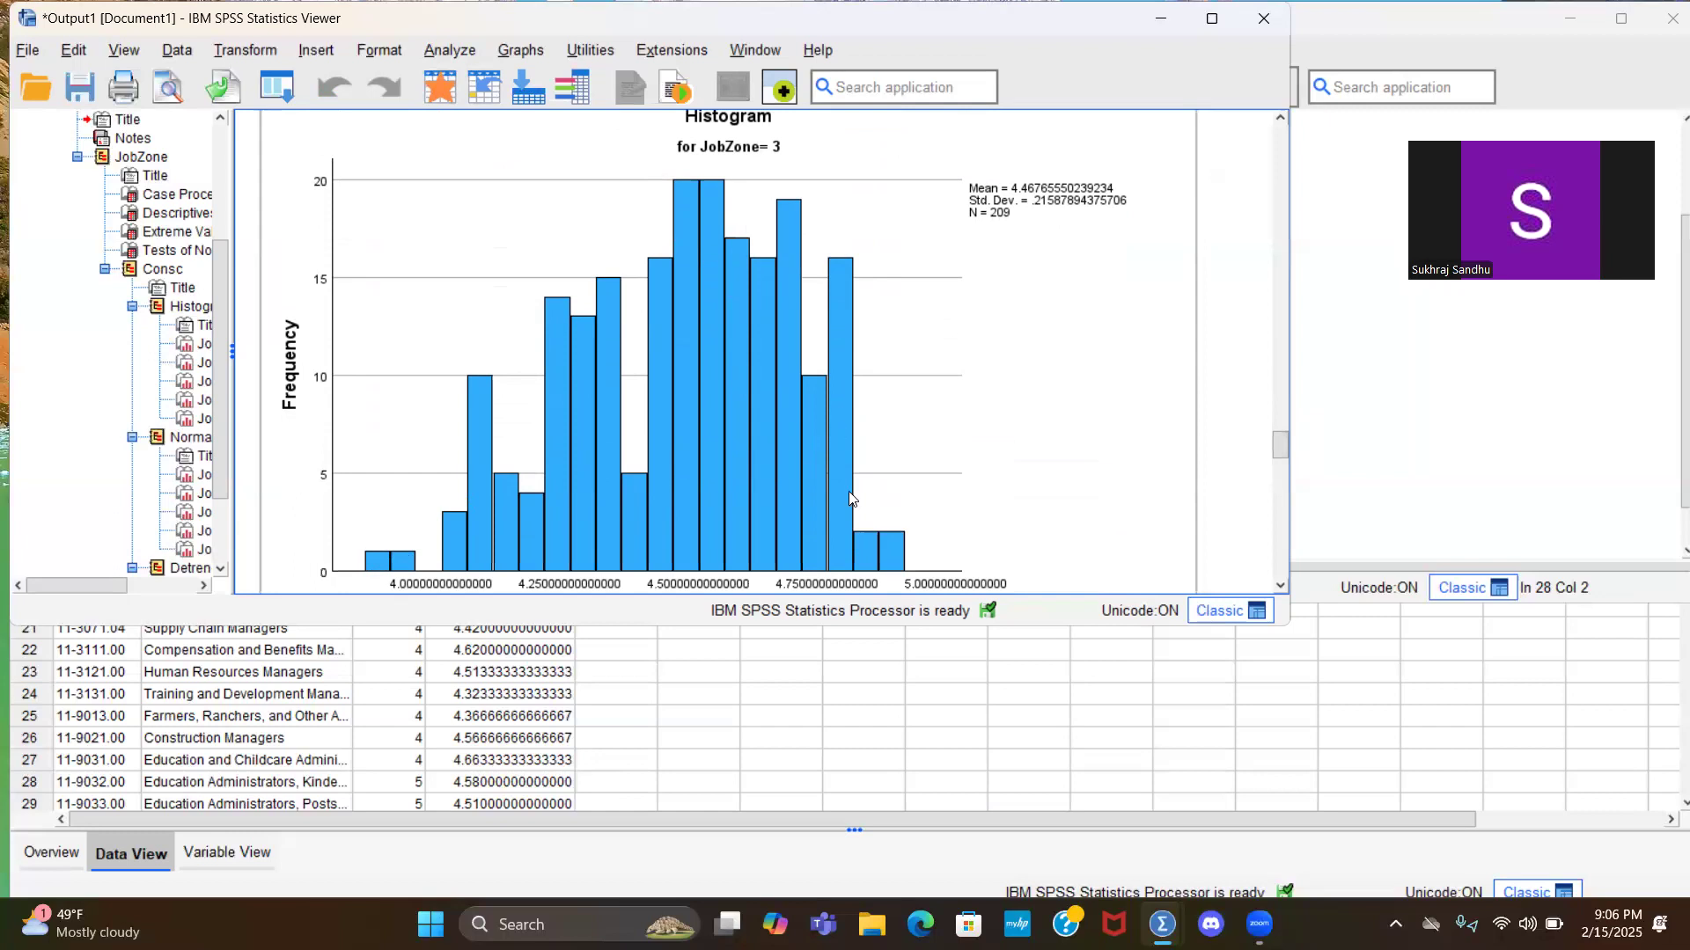
mouse_move(1272, 445)
mouse_down()
mouse_move(1269, 465)
mouse_move(1273, 441)
mouse_up()
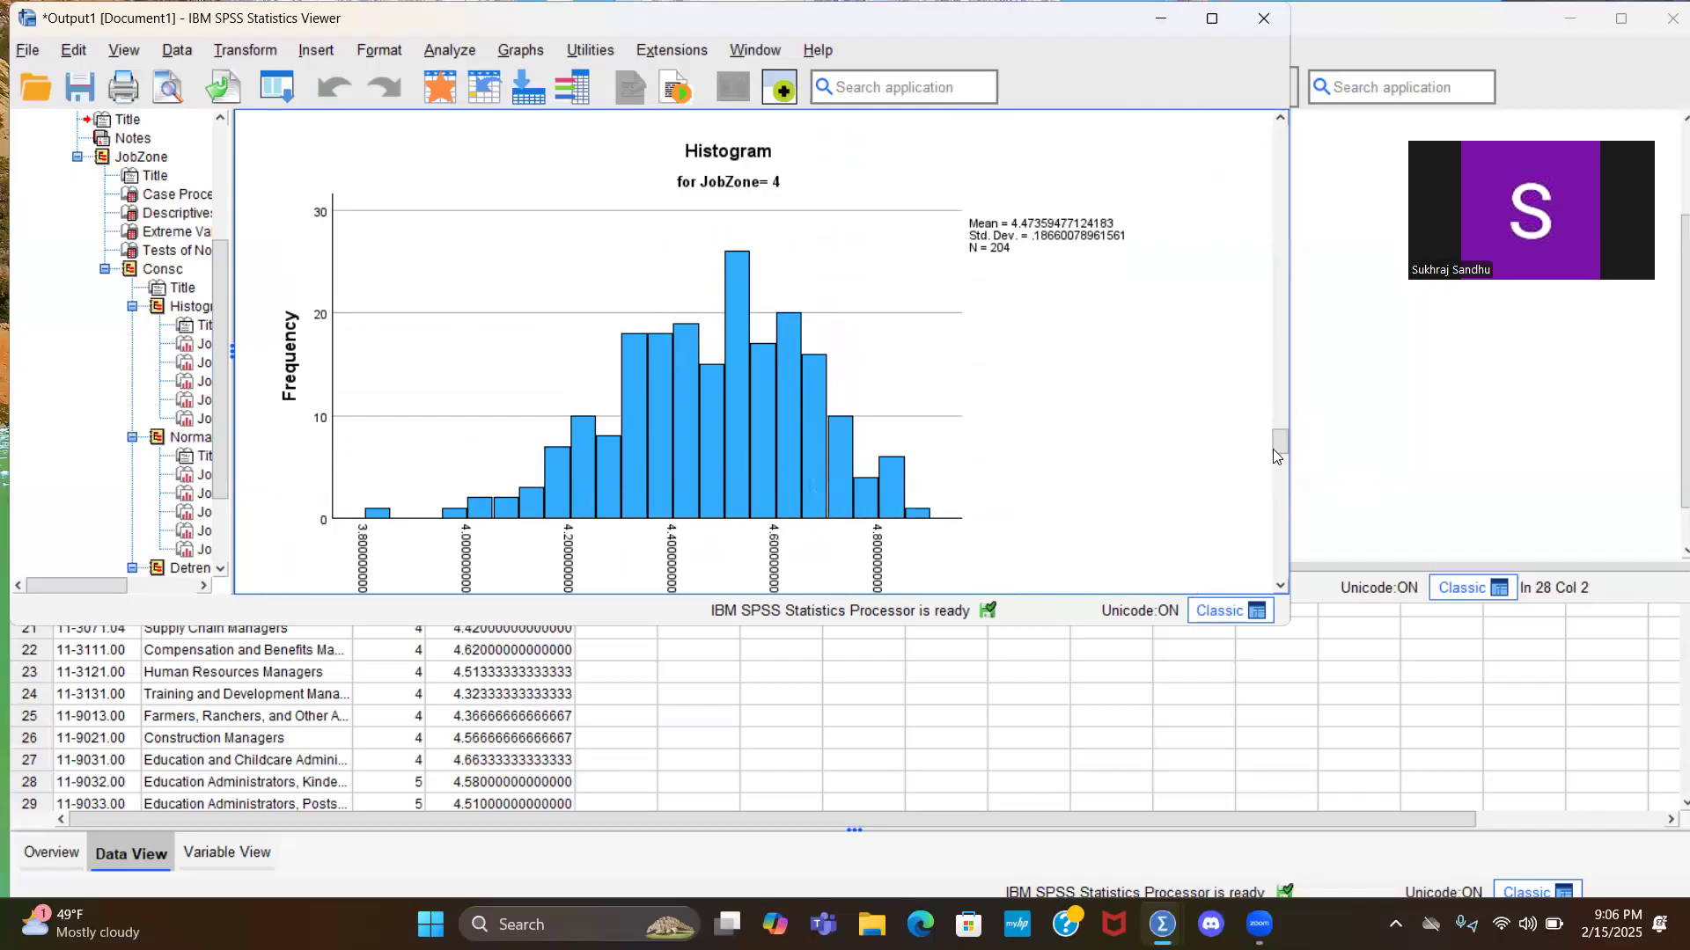
drag(1276, 446, 1273, 479)
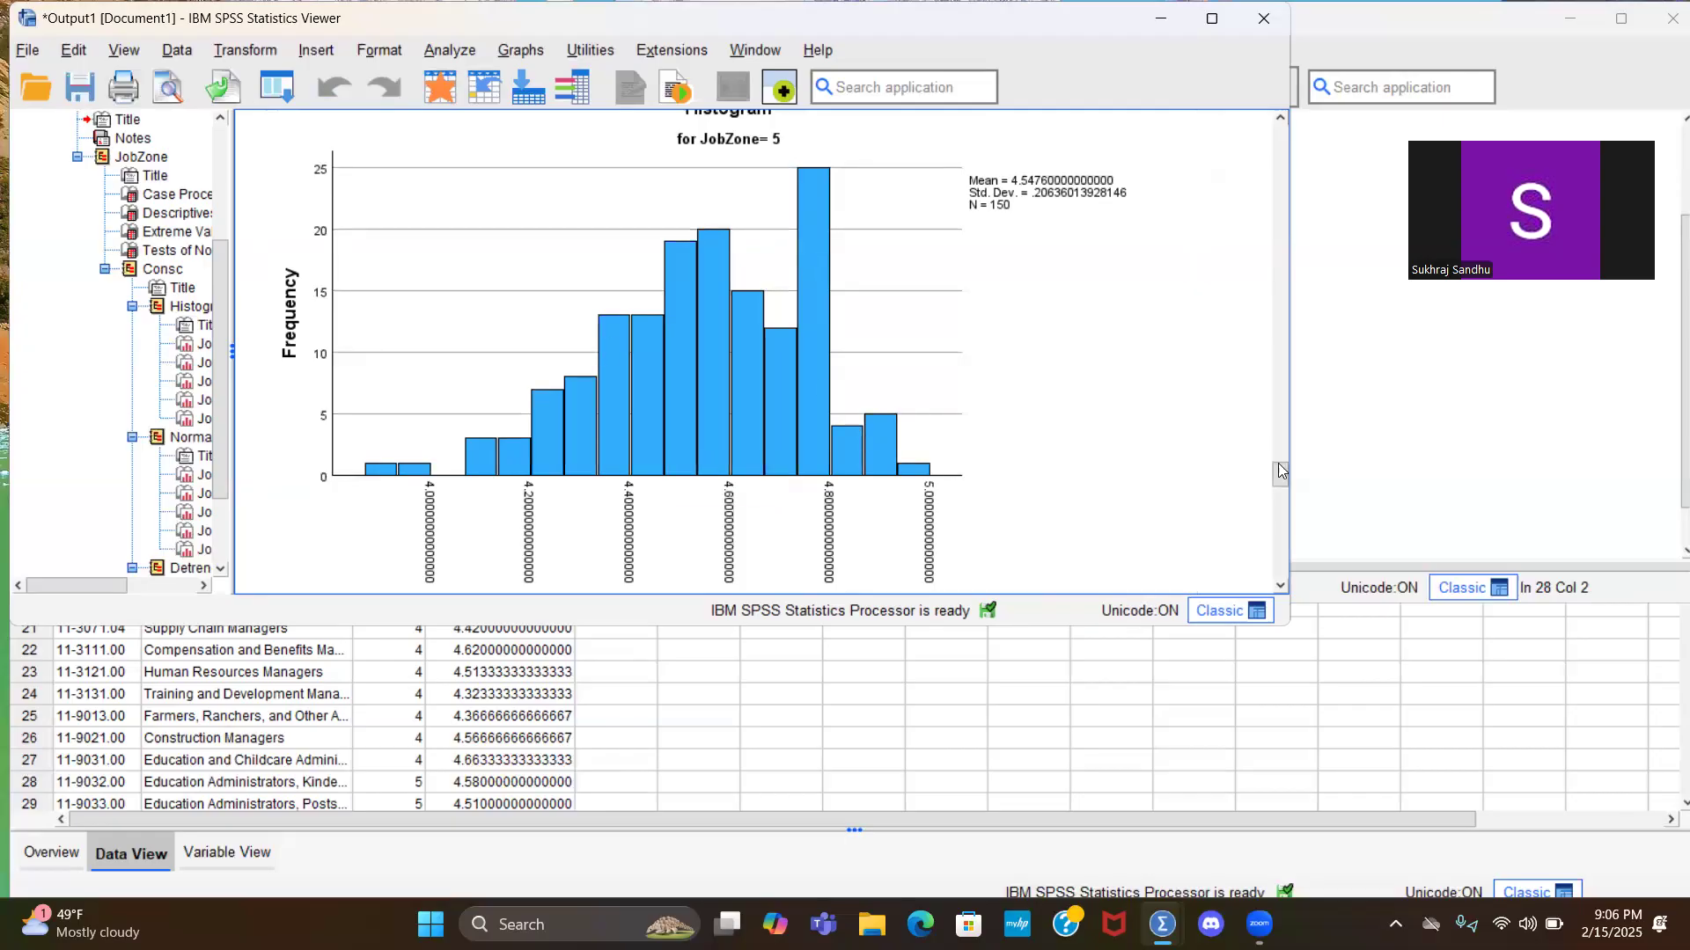
Step: Examine the Normal Q-Q plots of Consc for JobZone levels 1 to 5 for departures from the reference line
mouse_move(1283, 473)
mouse_down()
mouse_move(1277, 494)
mouse_move(1283, 459)
mouse_move(1281, 478)
mouse_up()
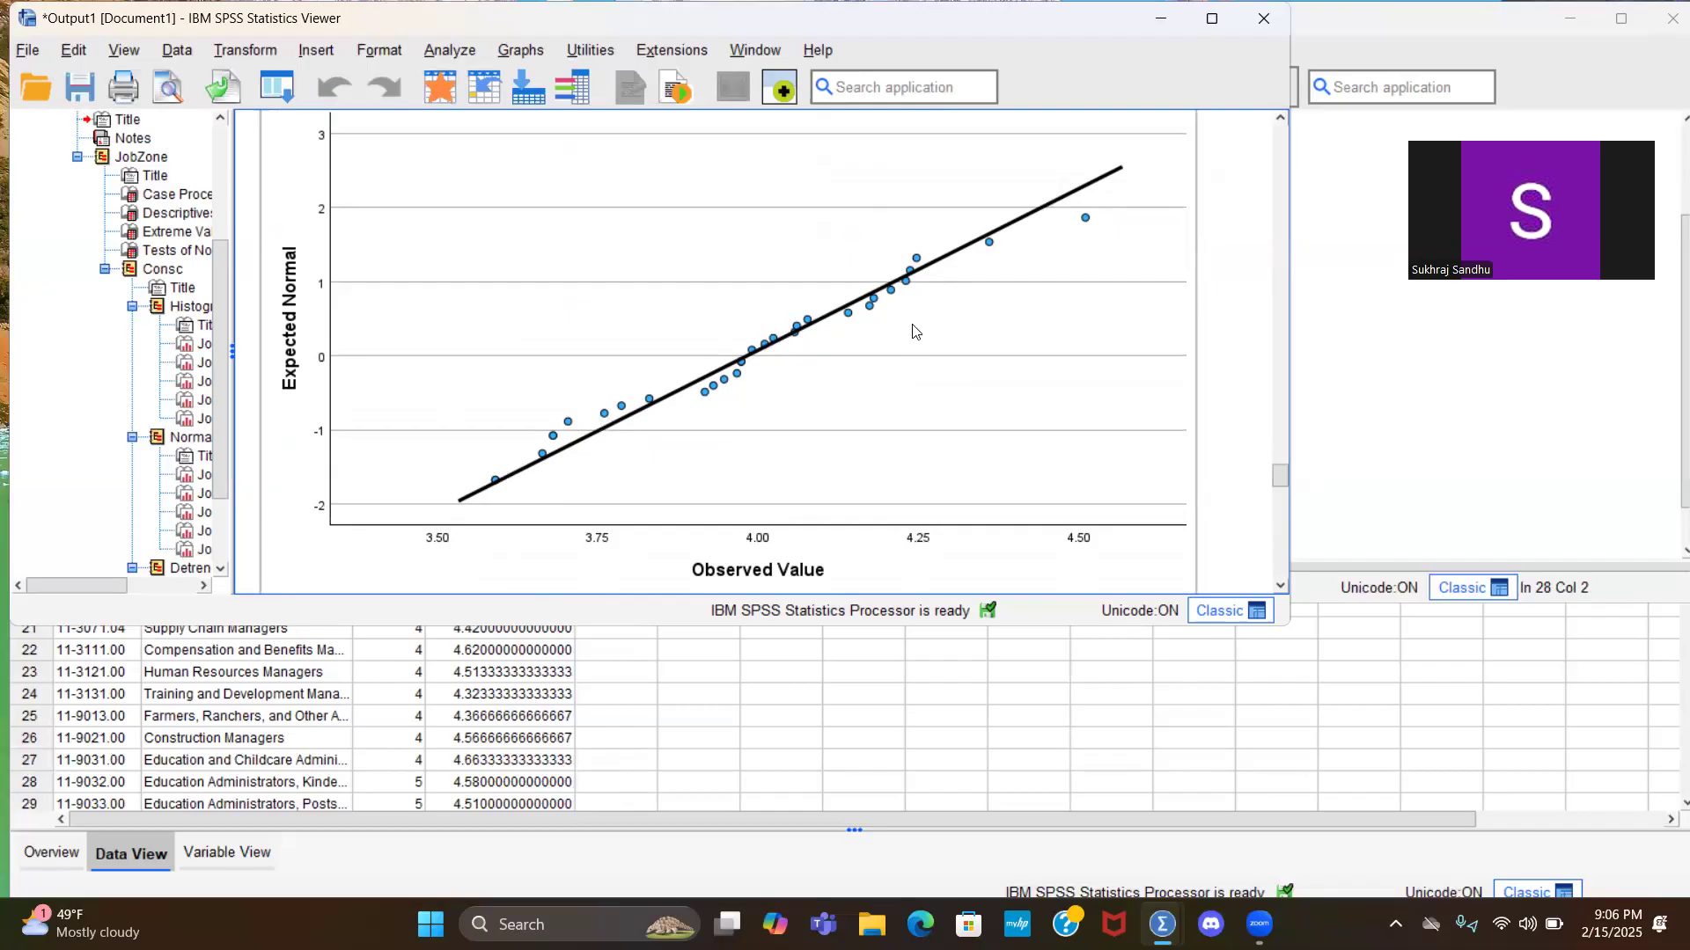
drag(1279, 475, 1273, 504)
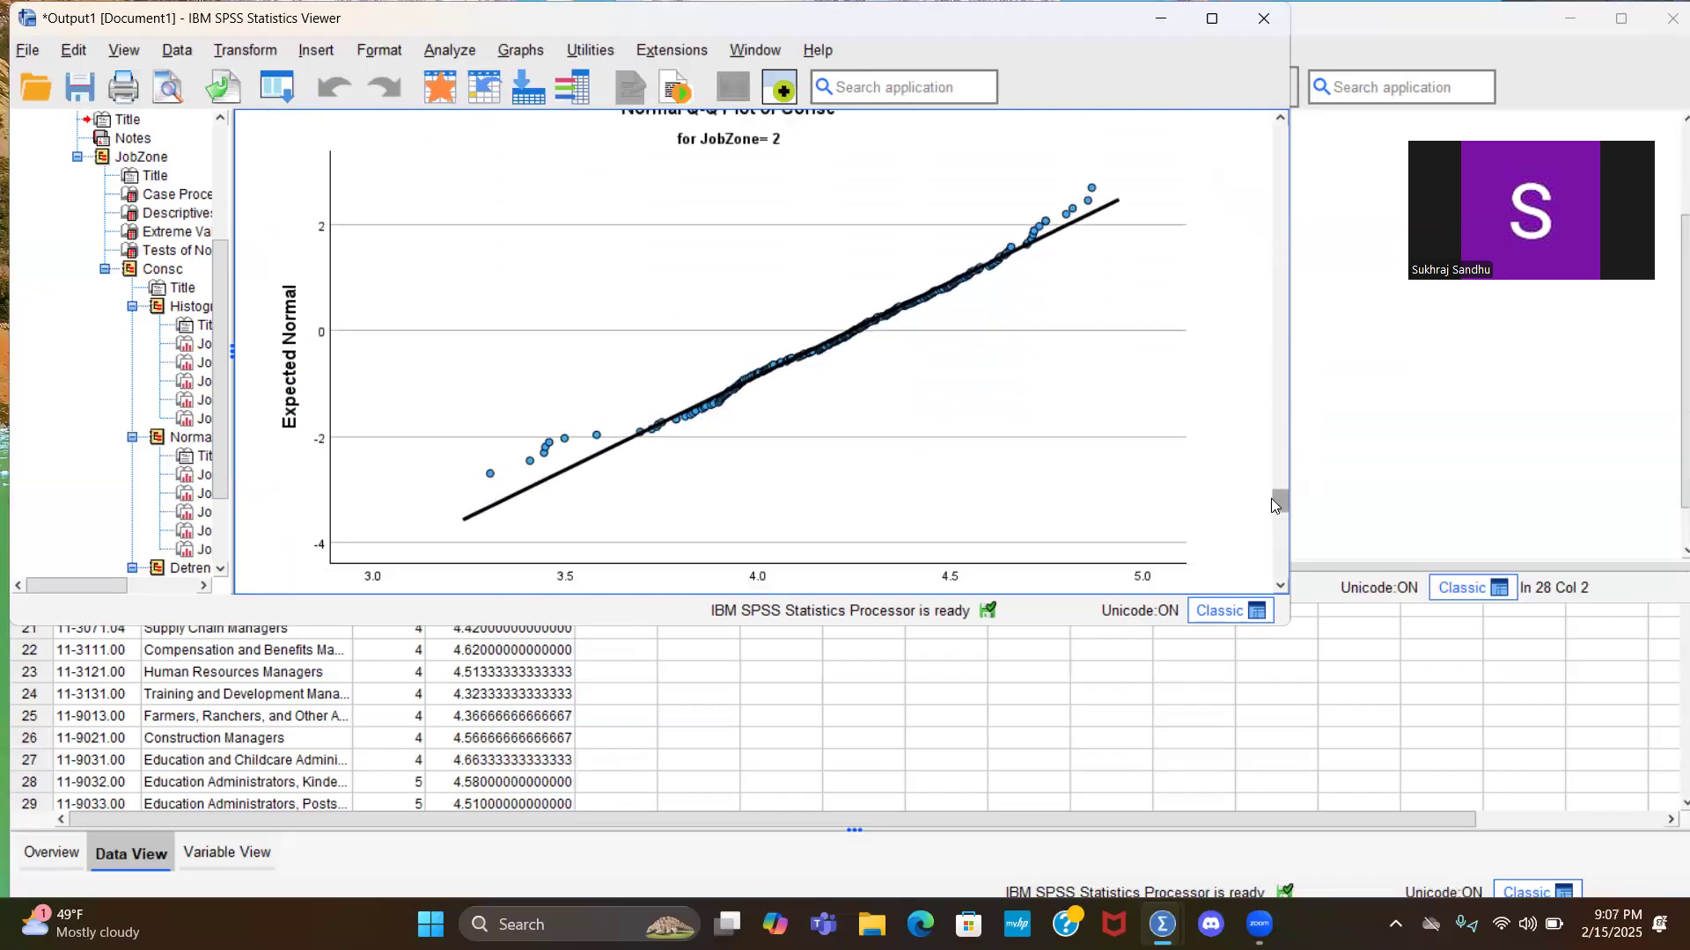
click(1063, 309)
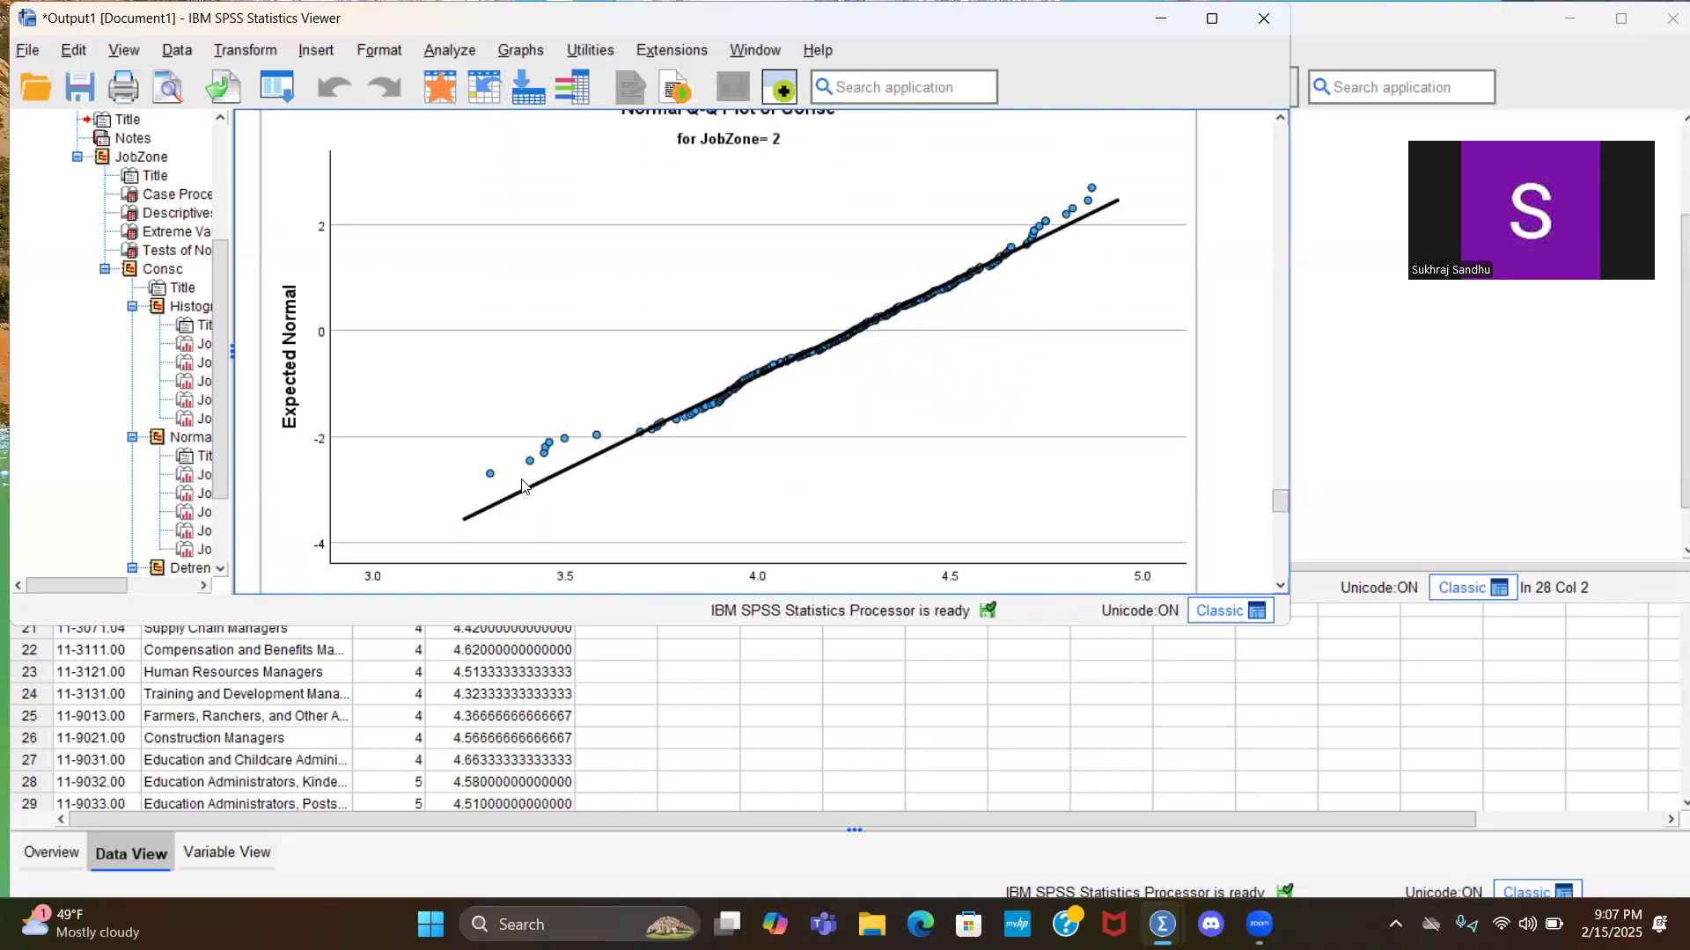
mouse_move(1282, 501)
mouse_down()
mouse_move(1278, 522)
mouse_move(1282, 498)
mouse_up()
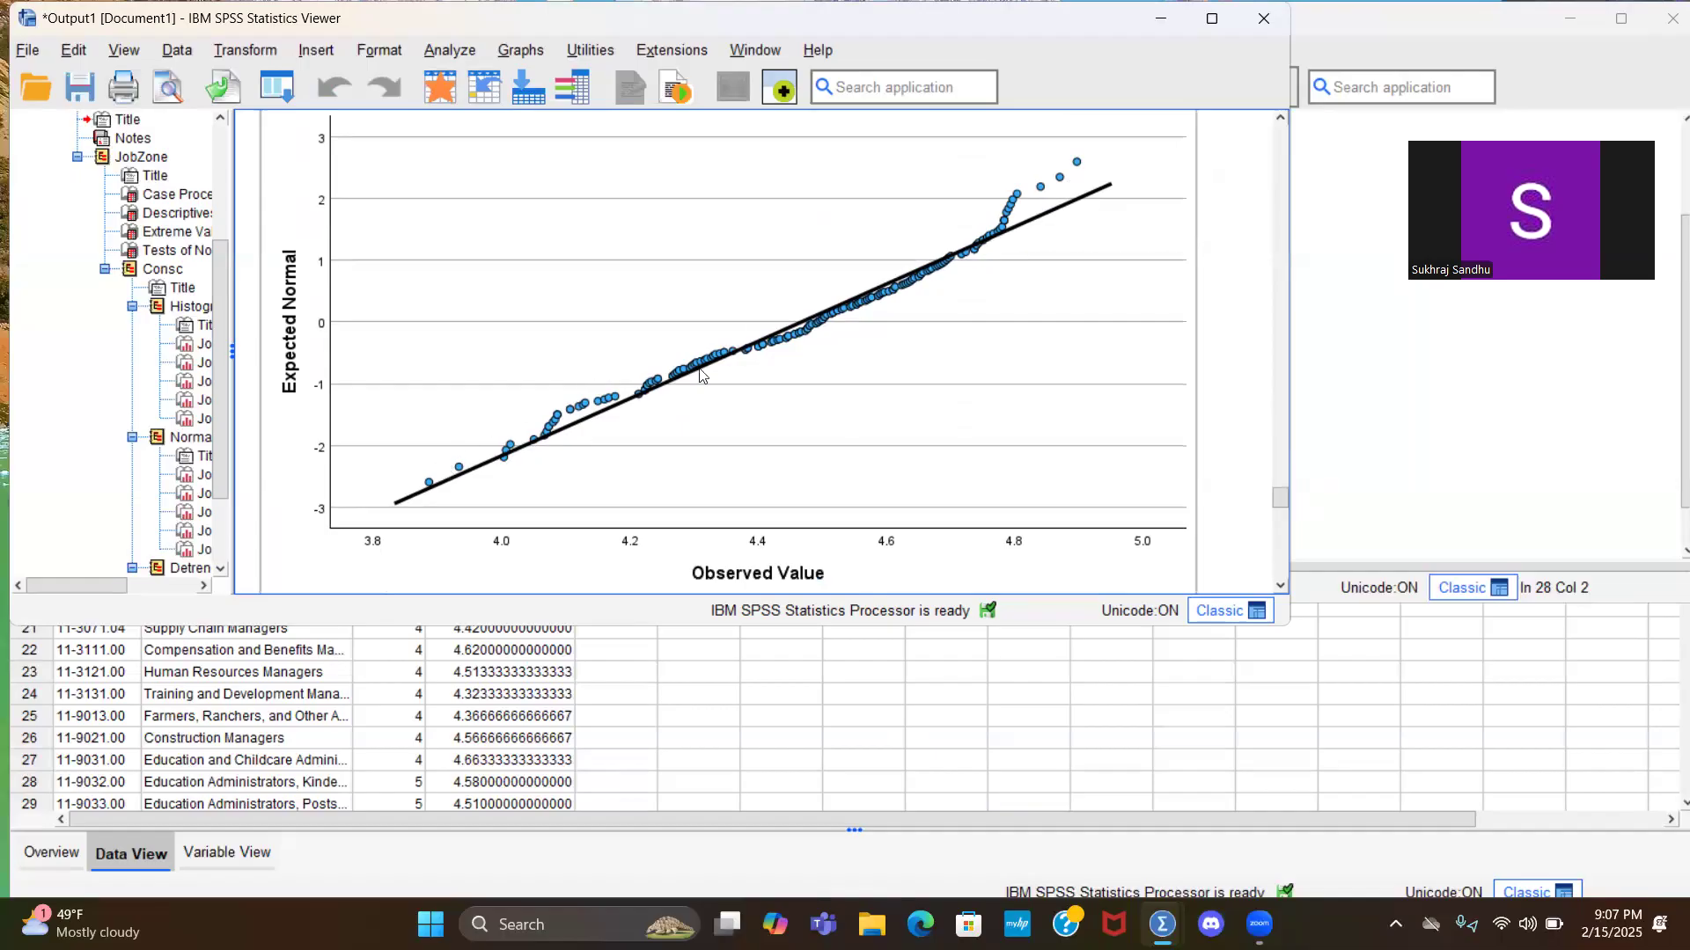
drag(1287, 498, 1275, 522)
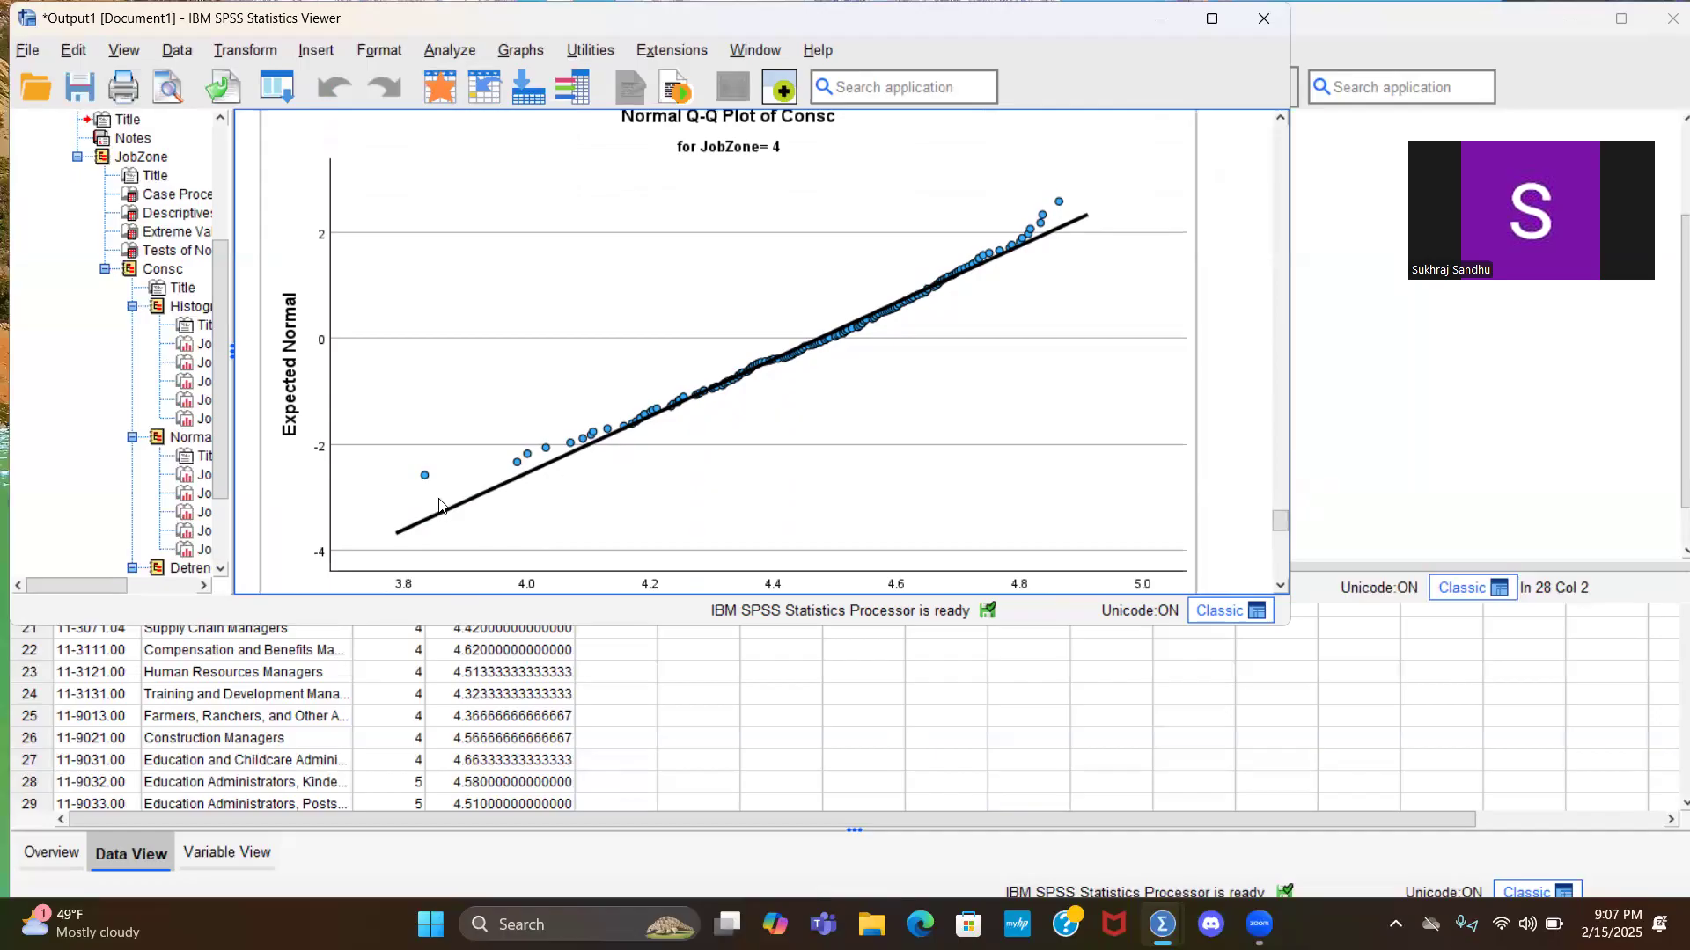
drag(1284, 530, 1235, 538)
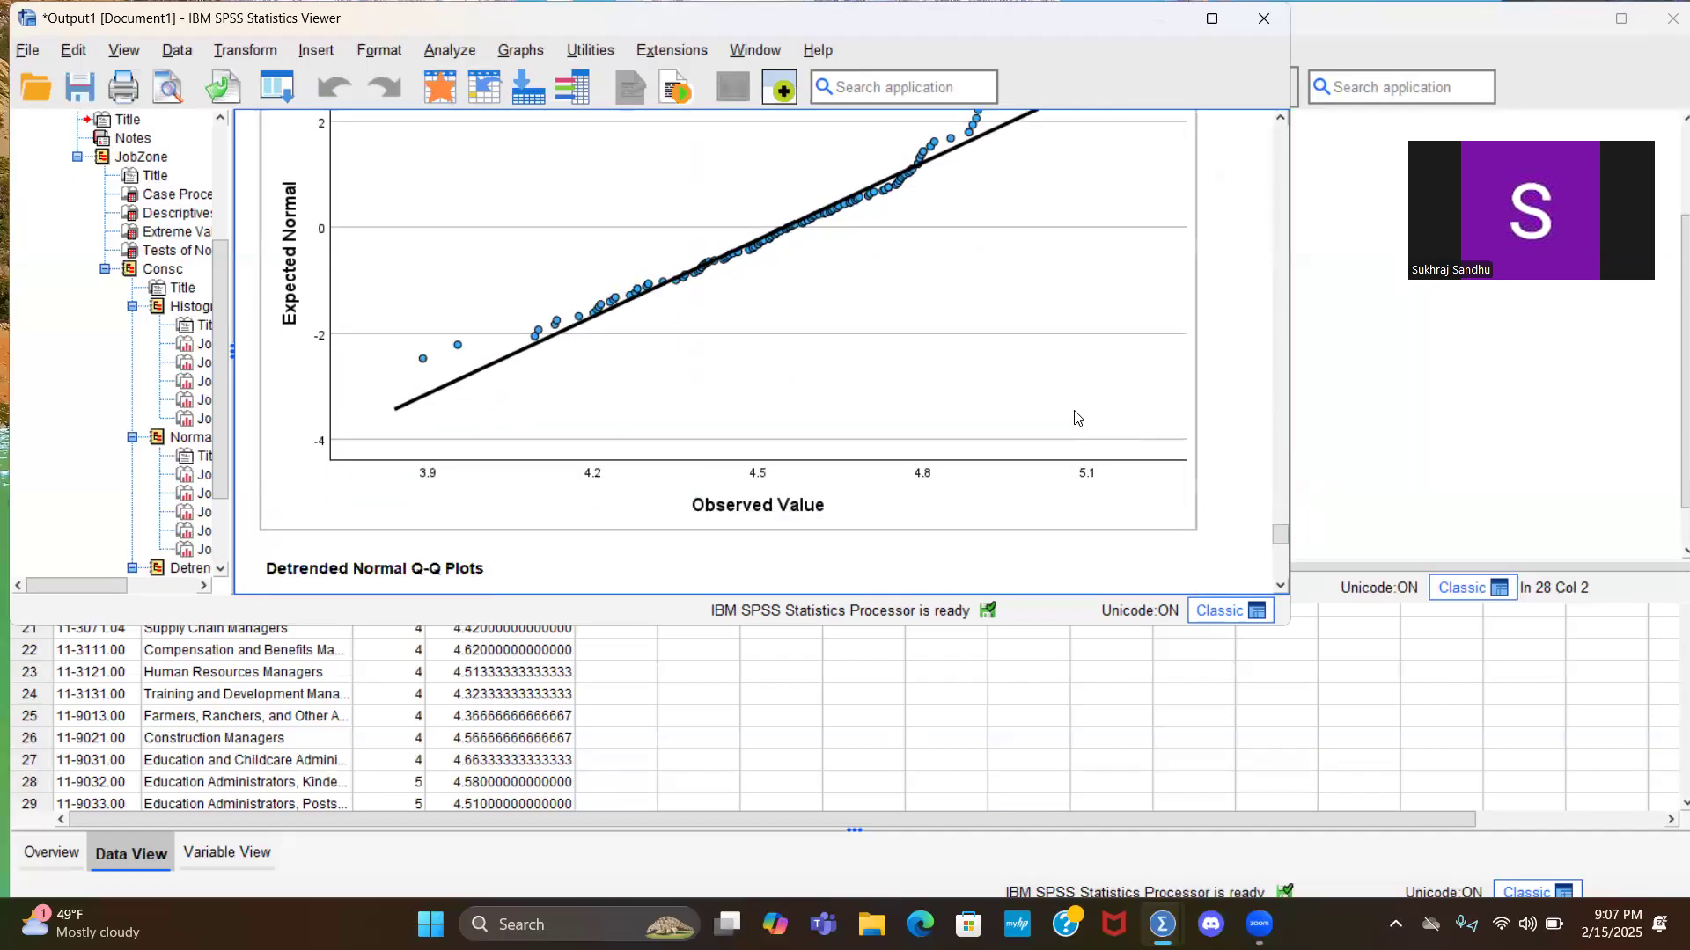
Step: Examine the Detrended Normal Q-Q plot of Consc for JobZone 1, checking how the points deviate from the zero line
mouse_move(1281, 538)
mouse_down()
mouse_move(1278, 559)
mouse_move(1277, 514)
mouse_up()
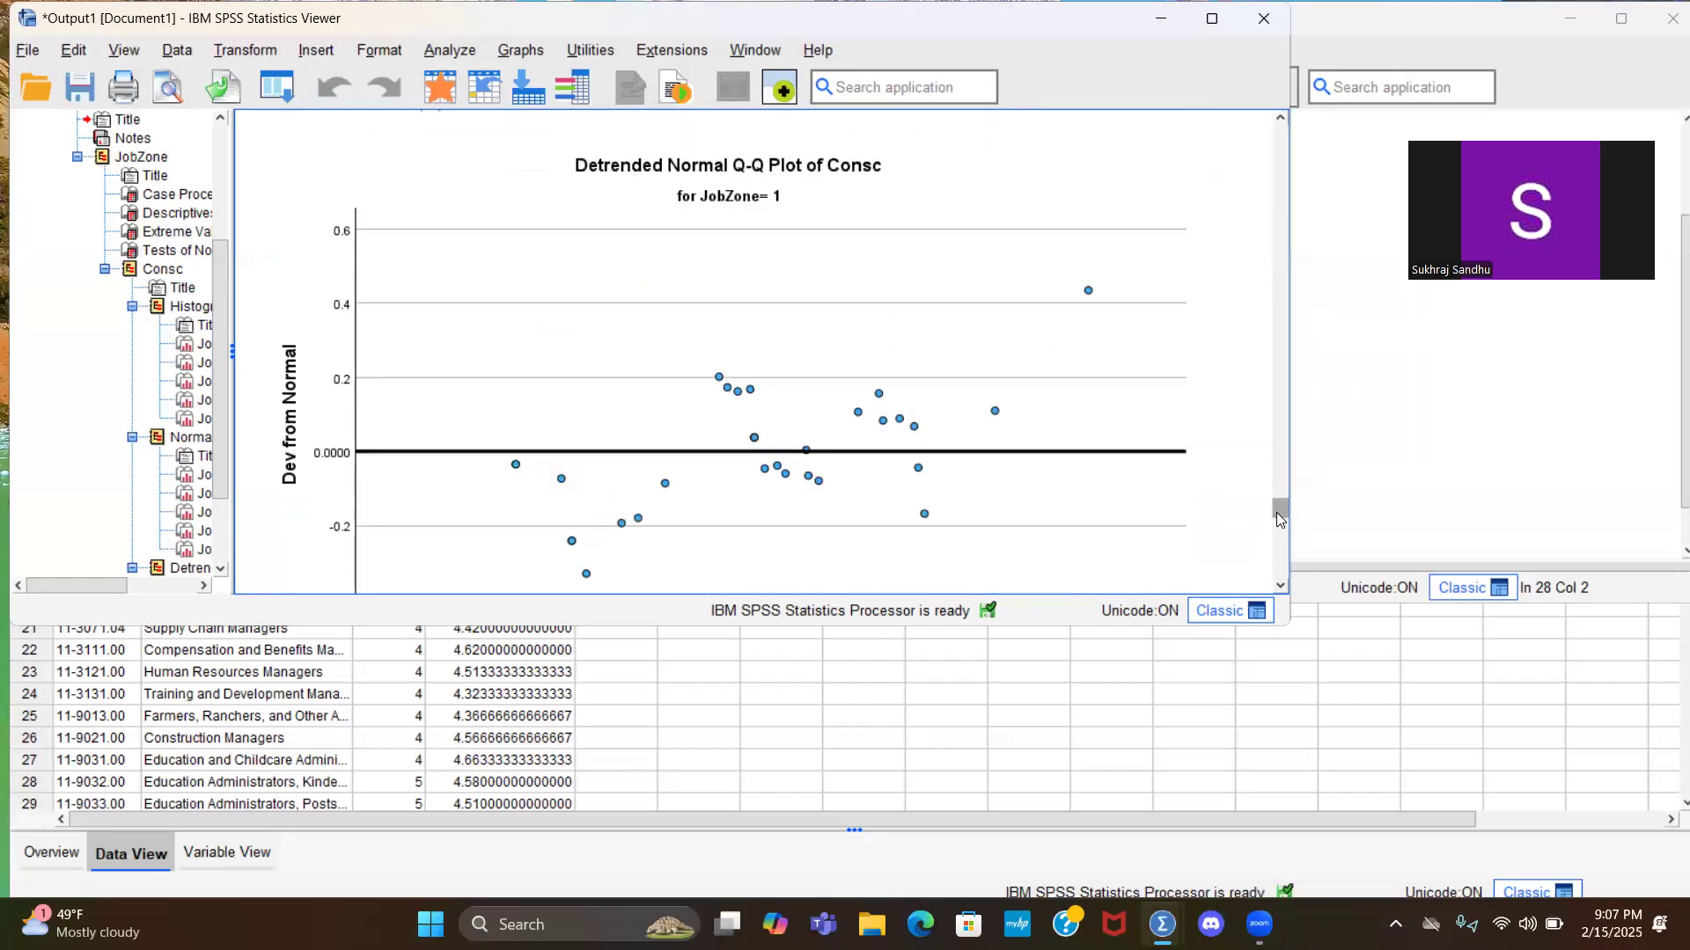
click(760, 343)
drag(1285, 514, 1285, 516)
scroll(1285, 516, down, 1)
click(898, 398)
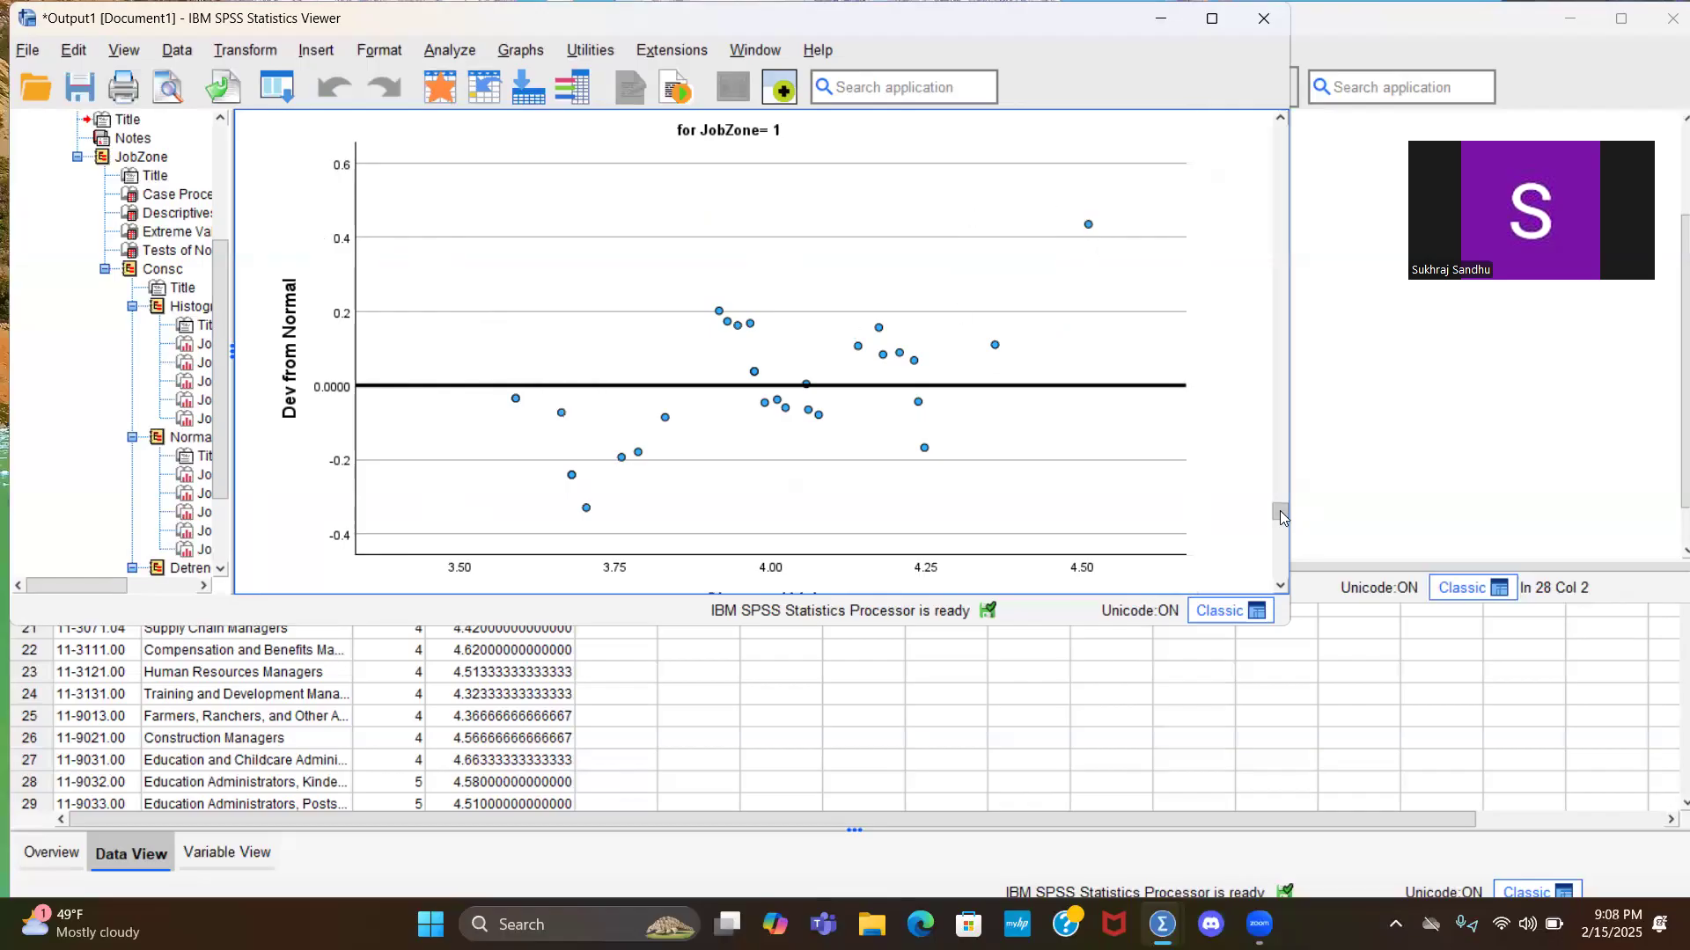
drag(1280, 512, 1280, 516)
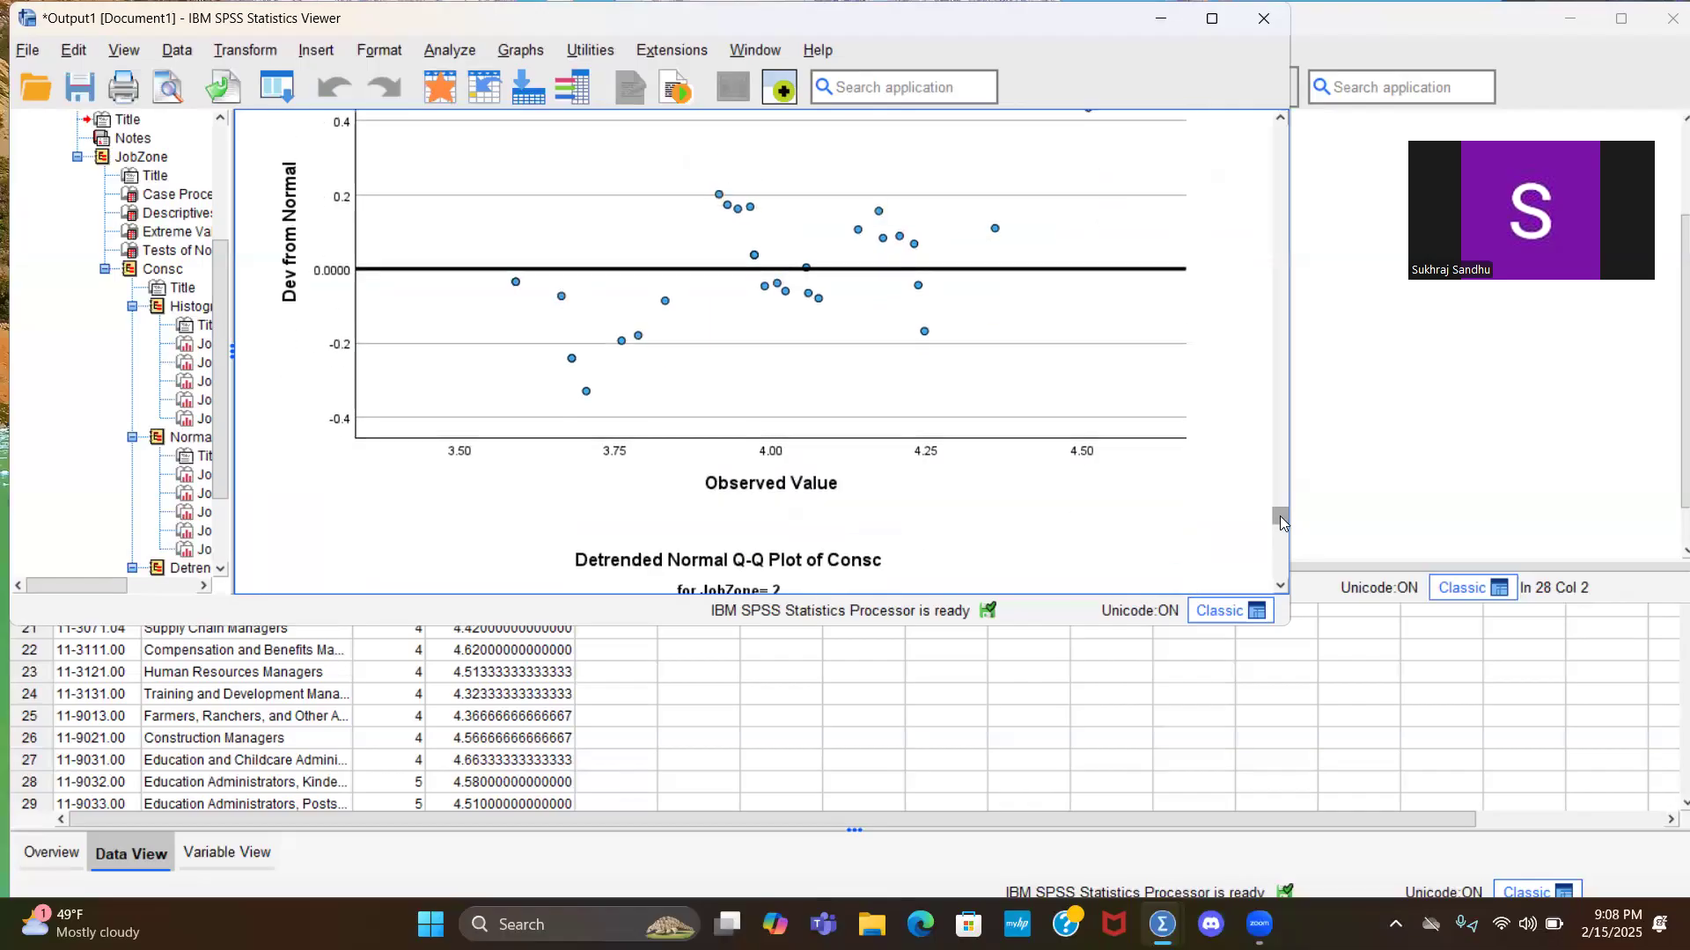
click(620, 408)
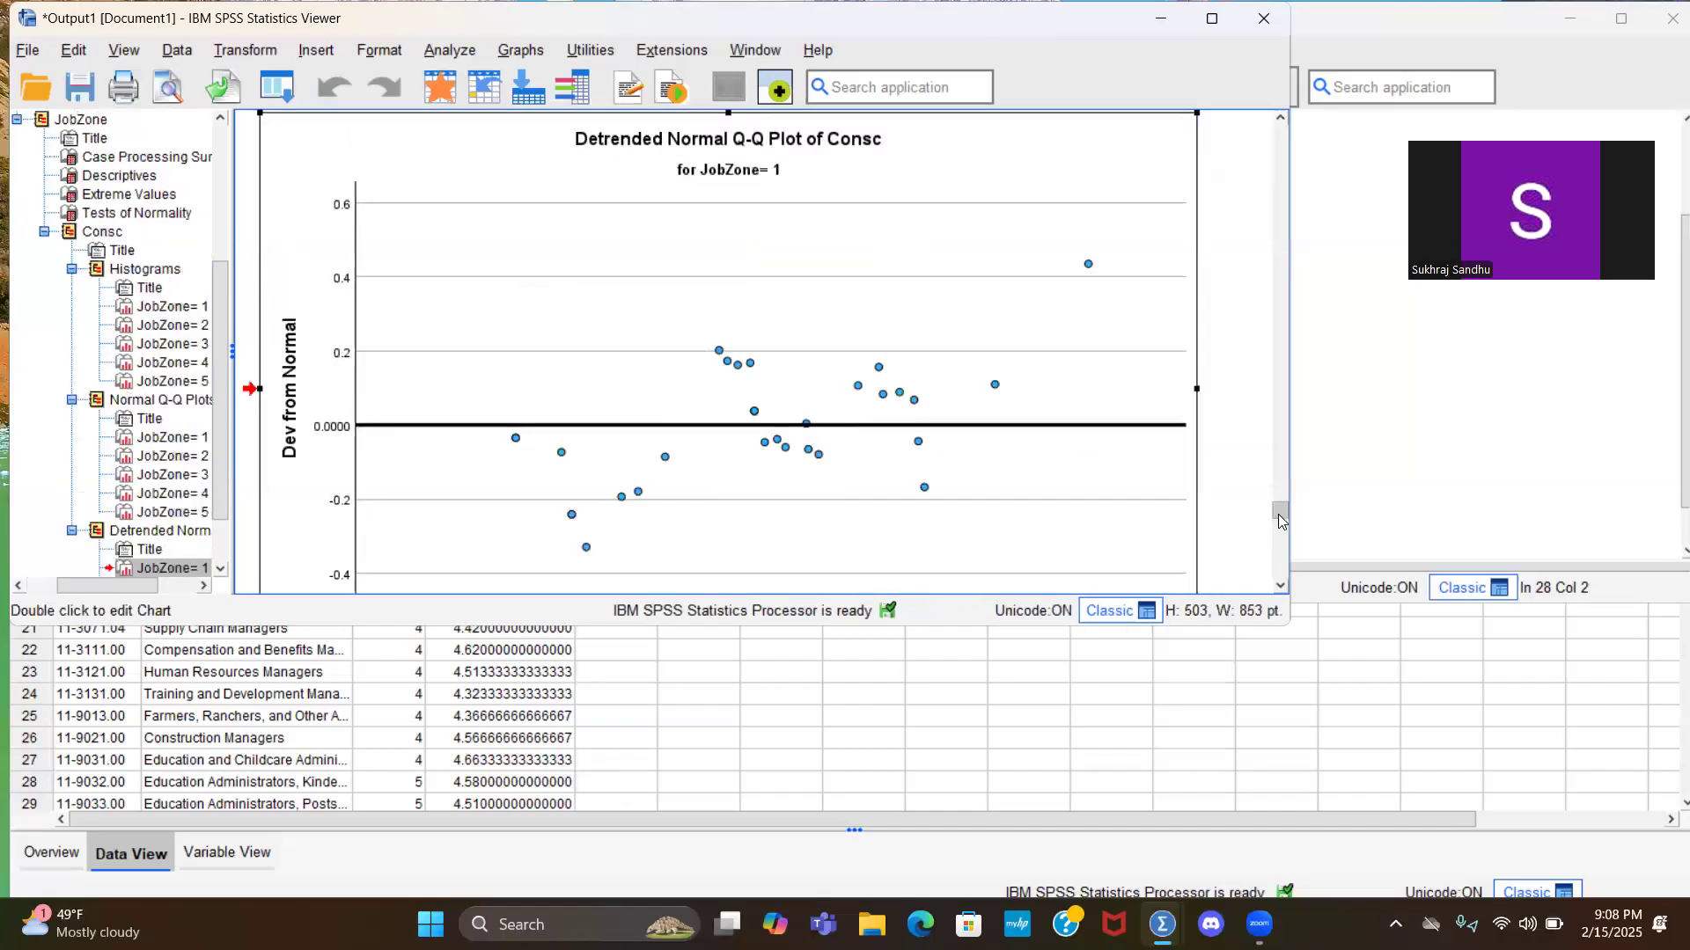
Step: Review the Detrended Normal Q-Q plots of Consc for JobZone levels 2 to 5 through the end of the output
drag(1278, 516, 1274, 537)
click(830, 264)
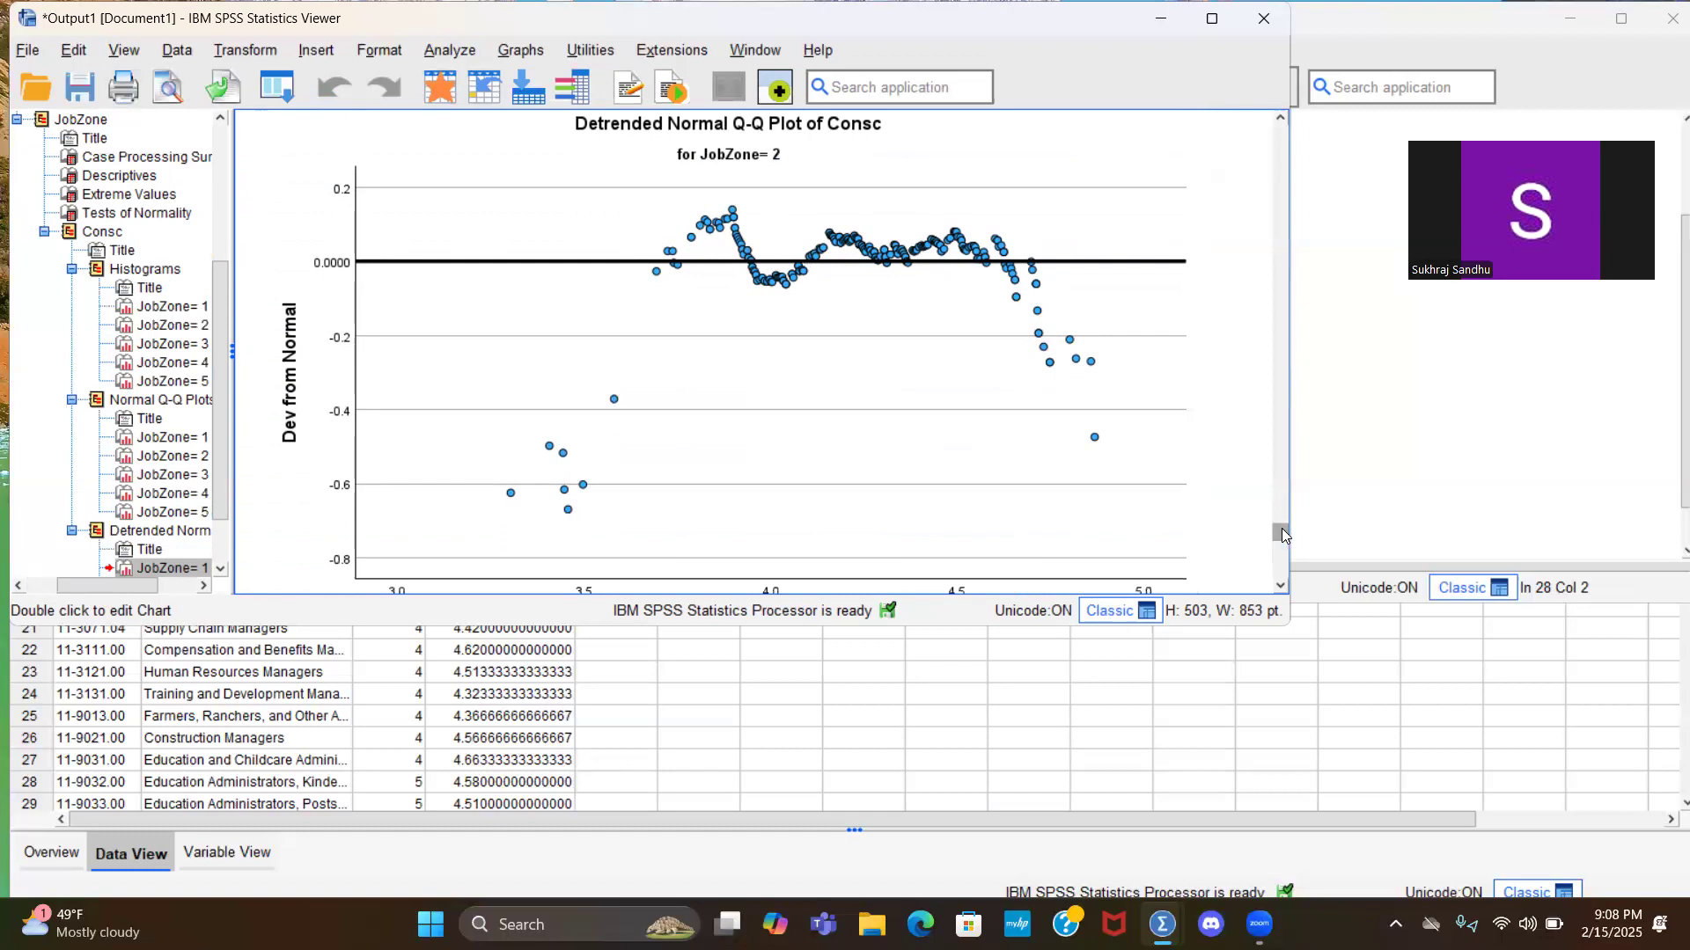
scroll(1282, 534, down, 1)
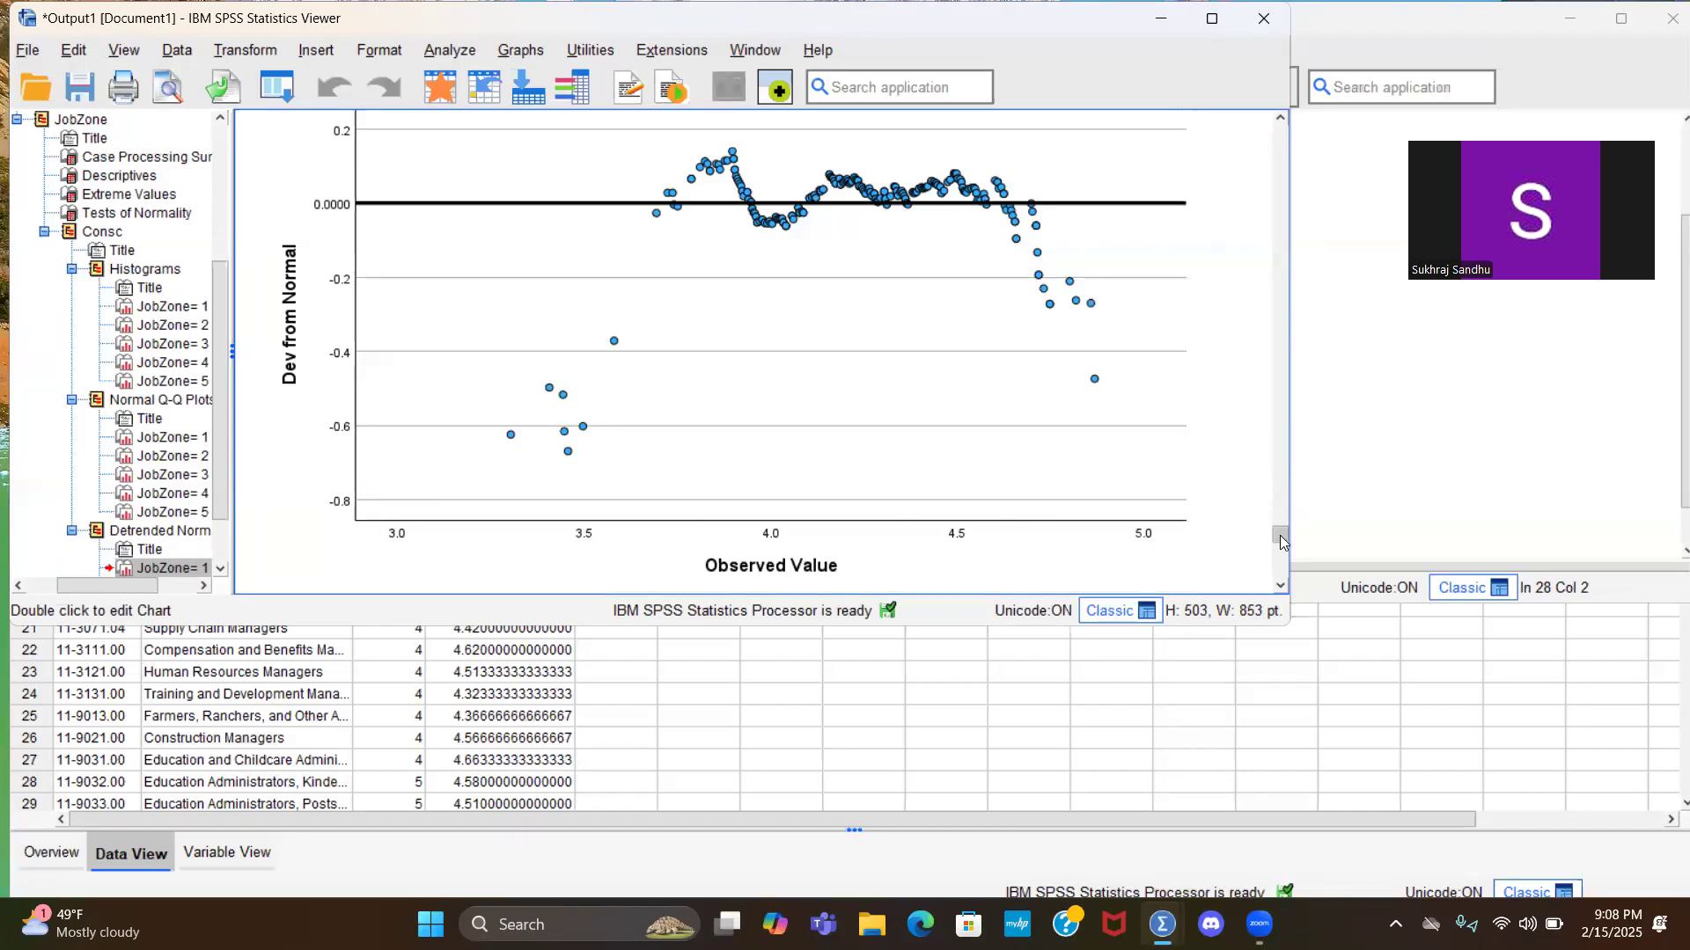
mouse_move(1279, 535)
mouse_down()
mouse_move(1273, 573)
mouse_move(1278, 553)
mouse_up()
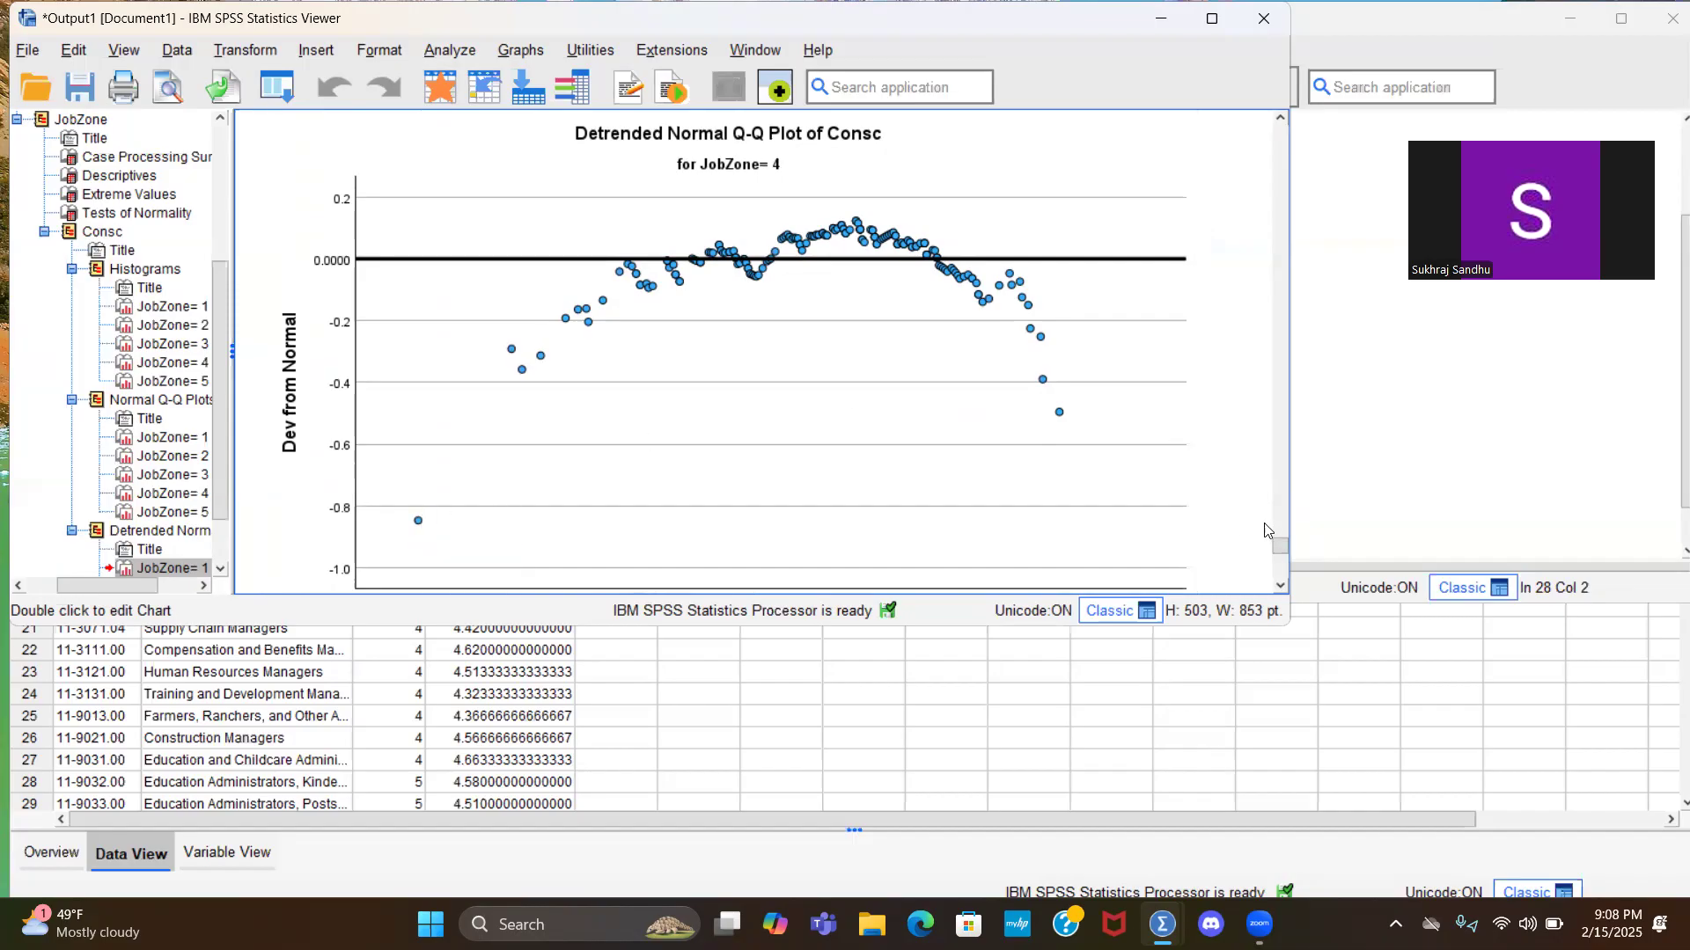
drag(1280, 545, 1275, 574)
scroll(1274, 567, up, 1)
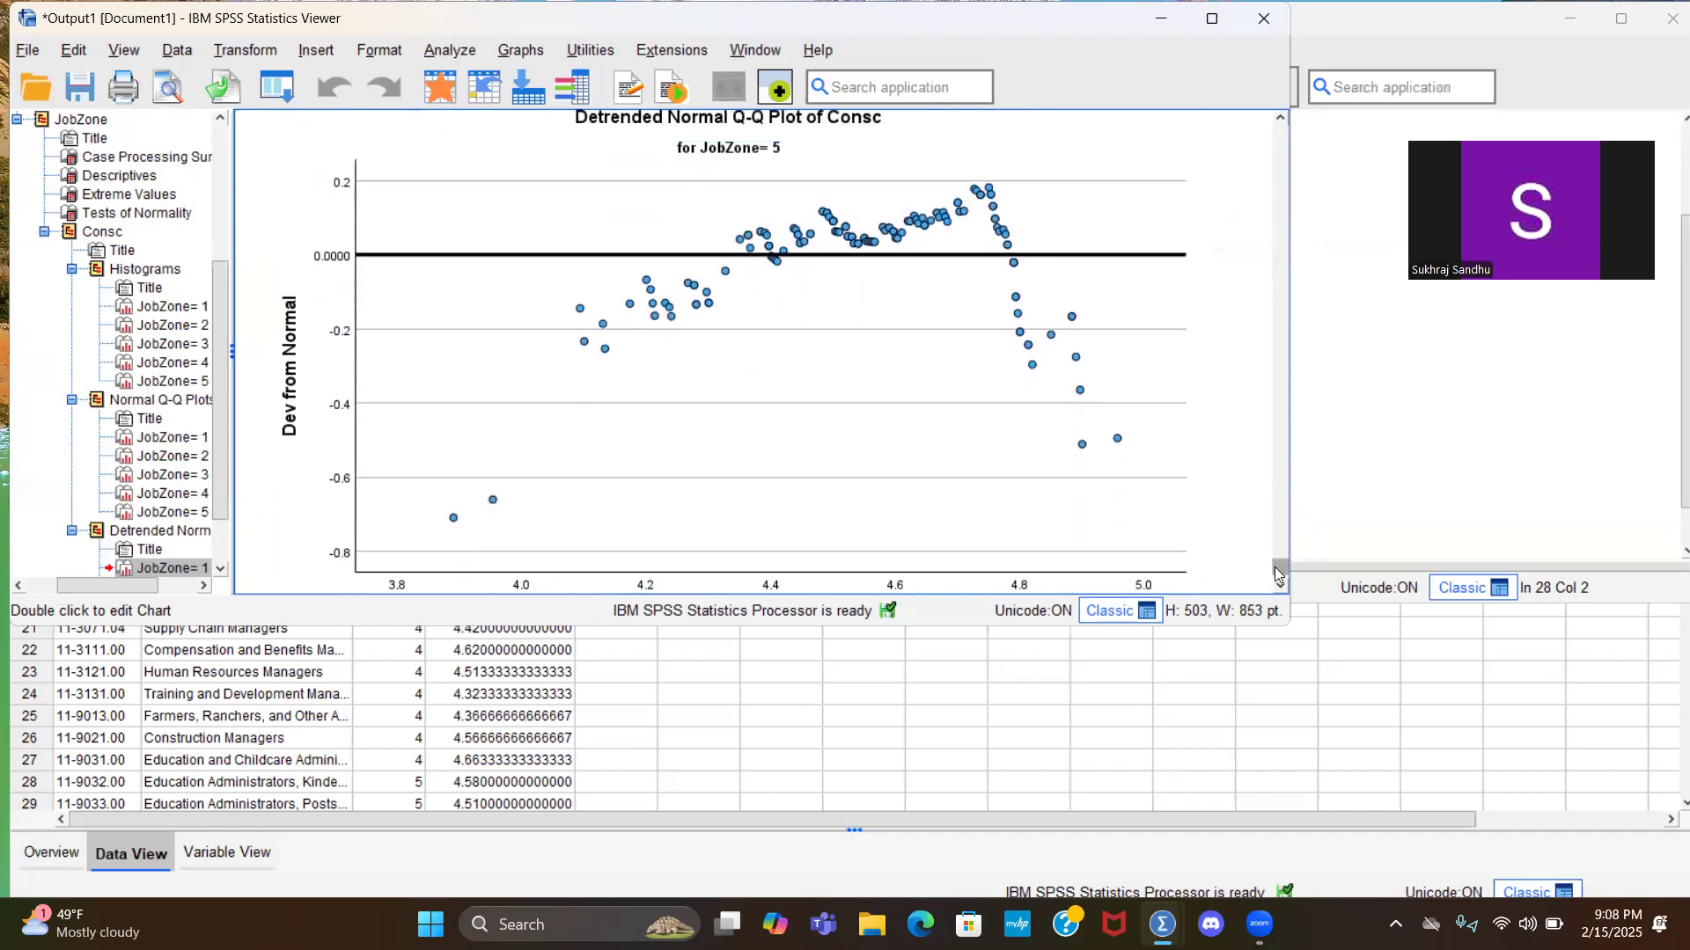
scroll(1275, 568, down, 3)
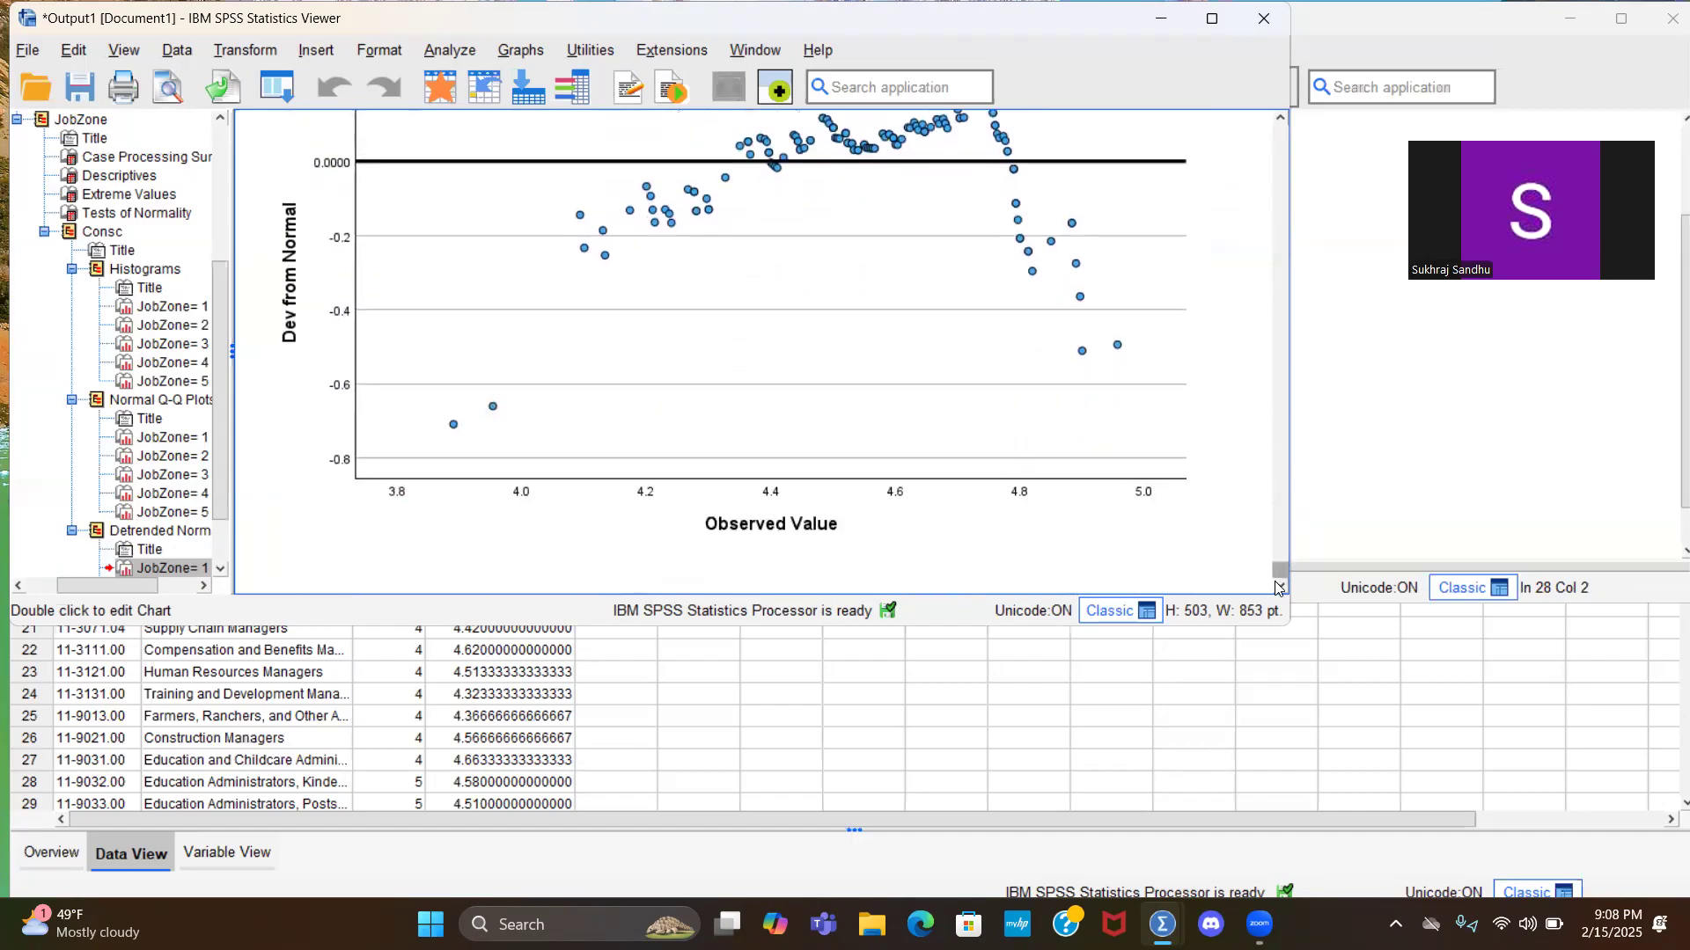
click(1088, 451)
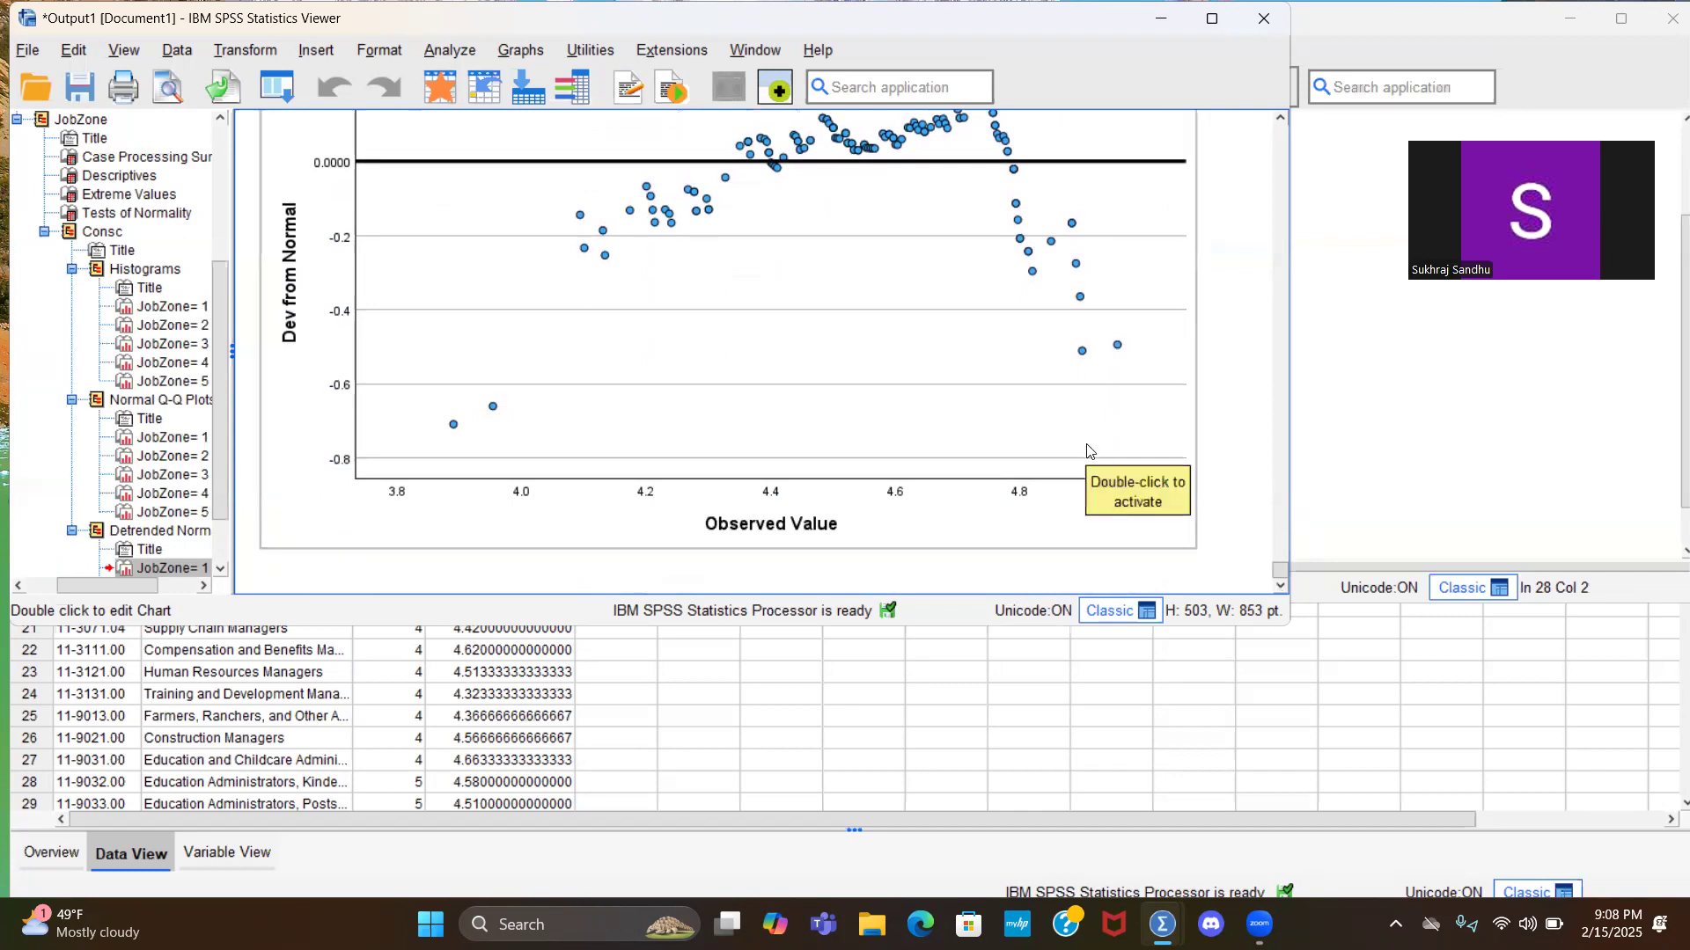